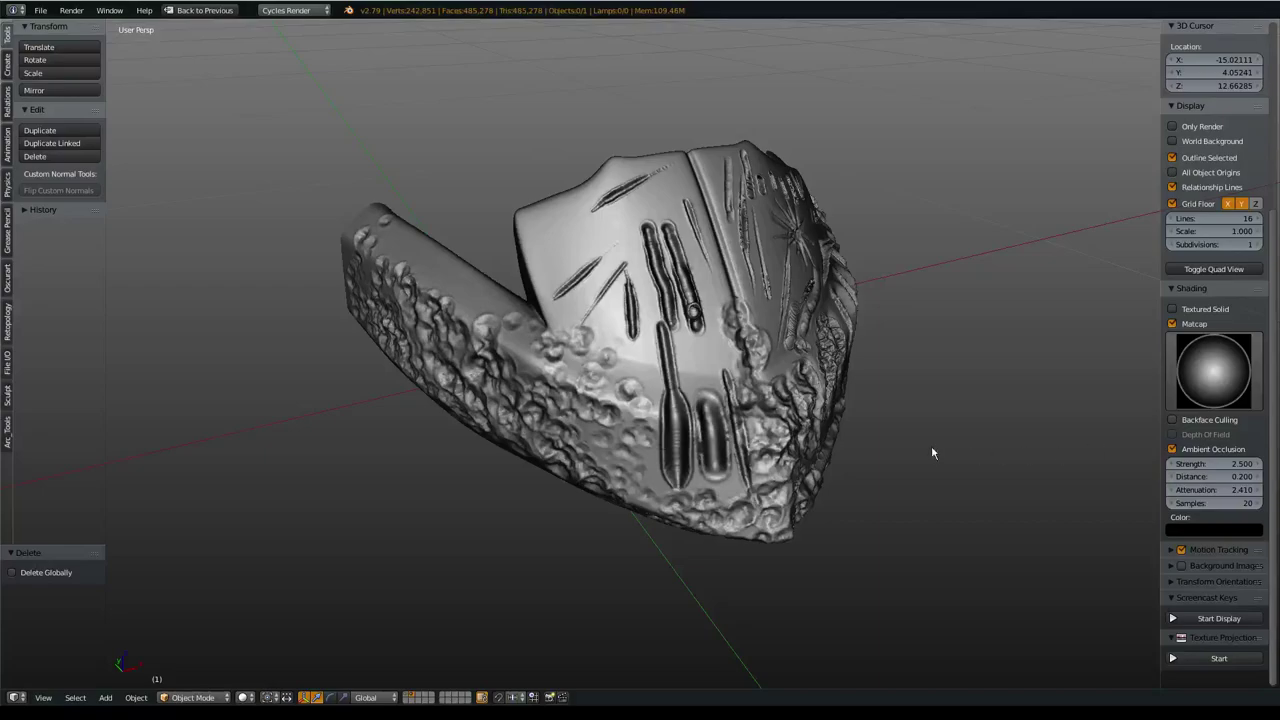
# - Swap the sculpted shell for the low-poly AA-Rojo_Carroceria panel, face the front, and restore the default layout
pyautogui.moveTo(932, 452)
pyautogui.mouseDown(button='middle')
pyautogui.moveTo(920, 449)
pyautogui.moveTo(944, 410)
pyautogui.moveTo(912, 478)
pyautogui.moveTo(934, 506)
pyautogui.moveTo(966, 489)
pyautogui.moveTo(853, 511)
pyautogui.moveTo(871, 486)
pyautogui.moveTo(891, 494)
pyautogui.moveTo(837, 433)
pyautogui.moveTo(695, 535)
pyautogui.moveTo(697, 447)
pyautogui.moveTo(705, 474)
pyautogui.moveTo(731, 444)
pyautogui.moveTo(456, 552)
pyautogui.mouseUp(button='middle')
pyautogui.click(408, 693)
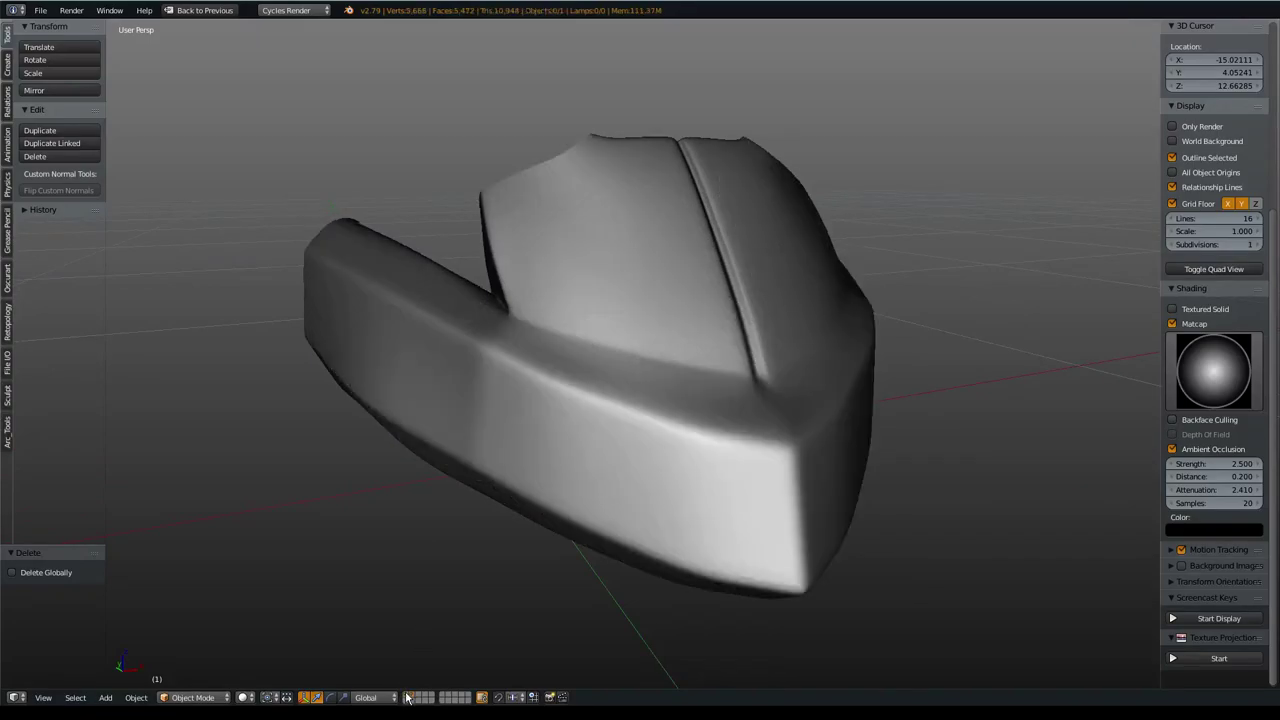
pyautogui.moveTo(891, 491); pyautogui.dragTo(837, 497, button='middle')
pyautogui.hotkey('ctrl', 'space')
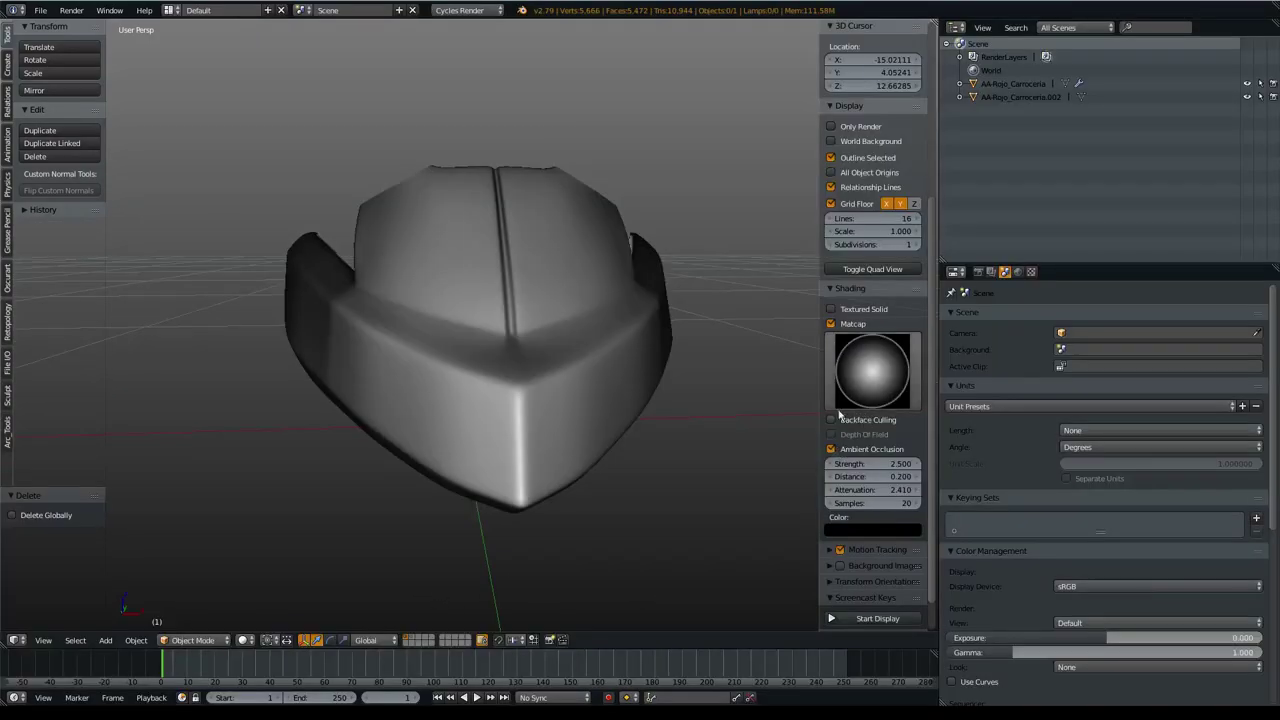
# - Select the body panel and turn on wireframe display
pyautogui.rightClick(603, 397)
pyautogui.moveTo(603, 397); pyautogui.dragTo(614, 447, button='middle')
pyautogui.press('space')
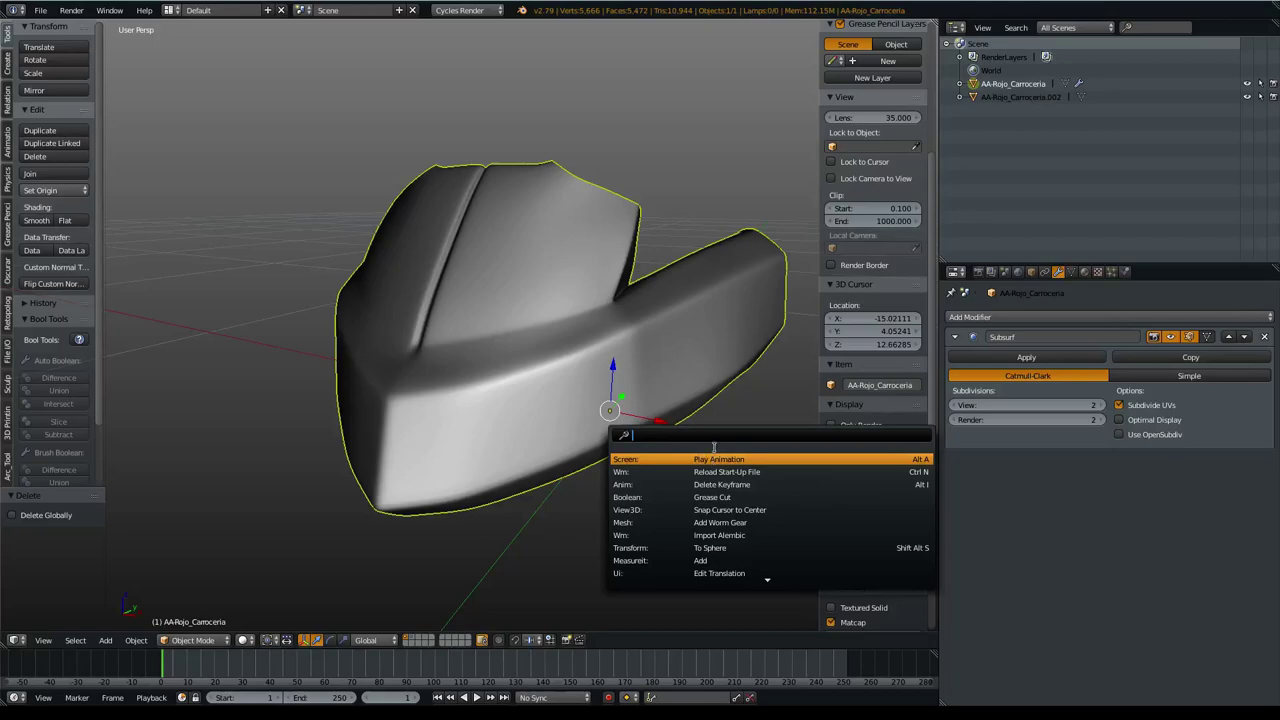
pyautogui.write('wire')
pyautogui.press('Return')
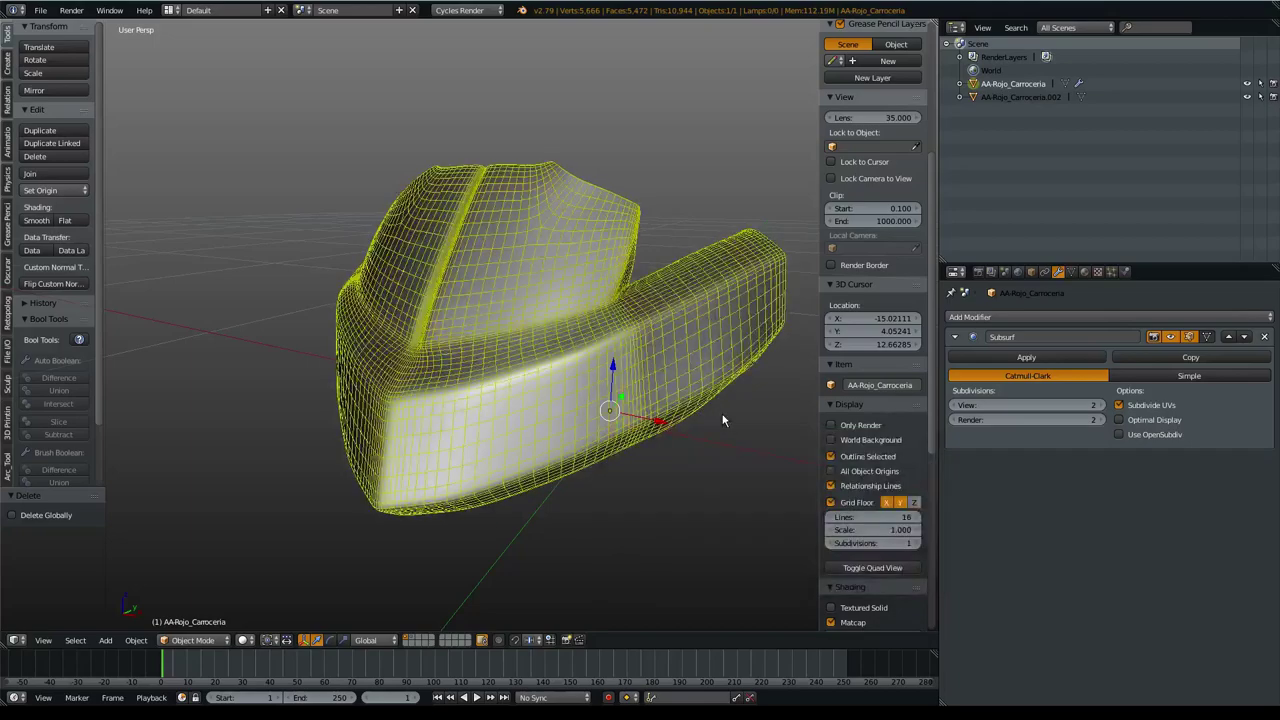
pyautogui.moveTo(480, 398); pyautogui.dragTo(560, 405, button='middle')
# - Set the Subsurf modifier to 3 viewport subdivisions and apply it
pyautogui.click(1097, 405)
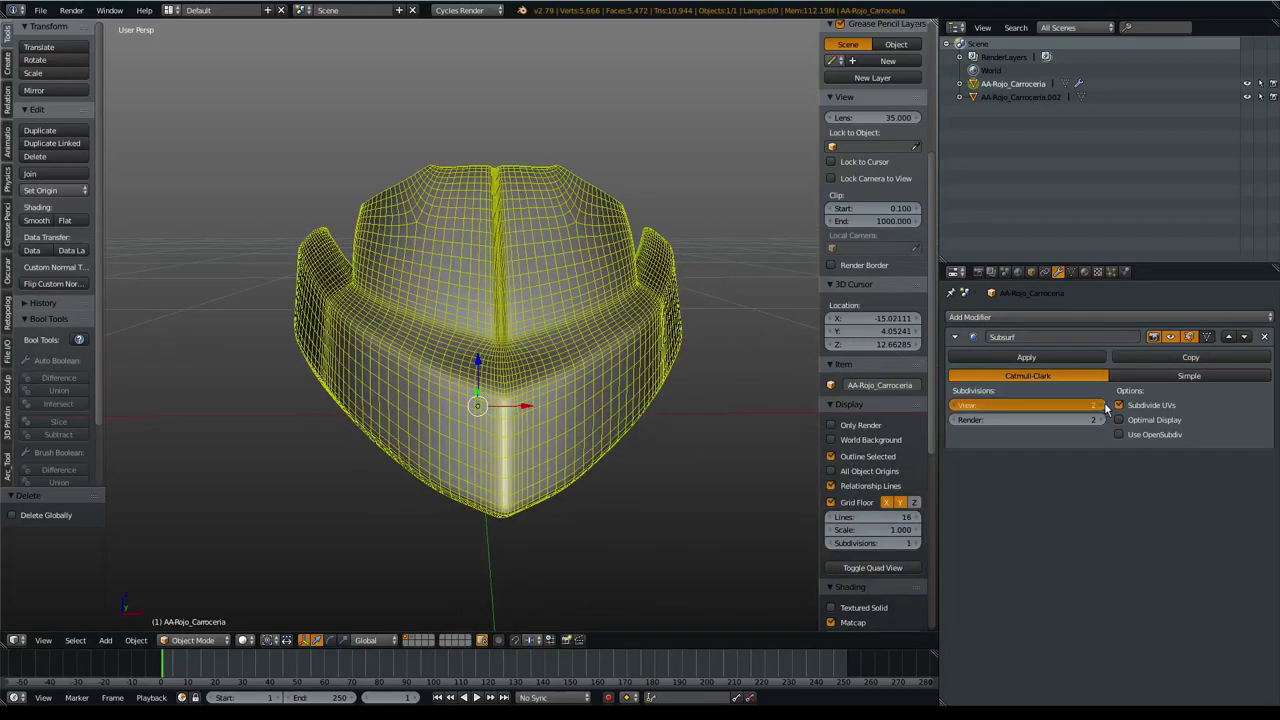
pyautogui.click(1101, 405)
pyautogui.click(957, 405)
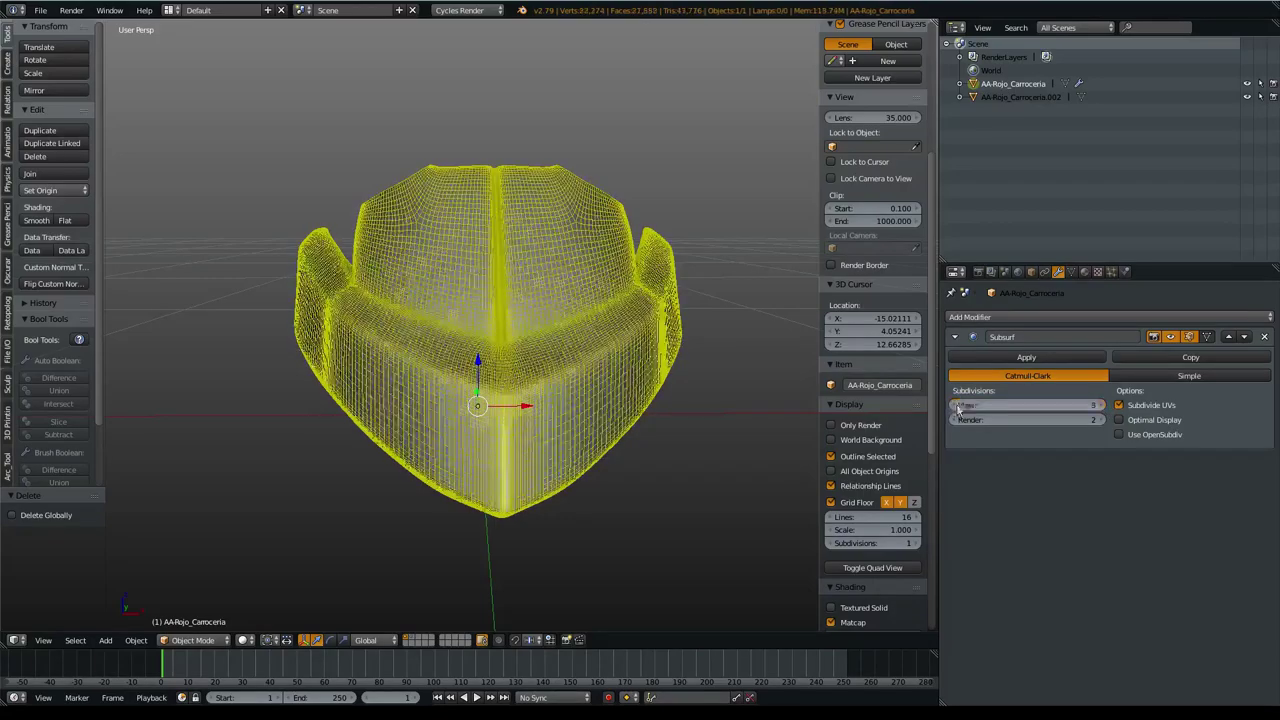
pyautogui.click(1025, 362)
pyautogui.moveTo(698, 357); pyautogui.dragTo(525, 418, button='middle')
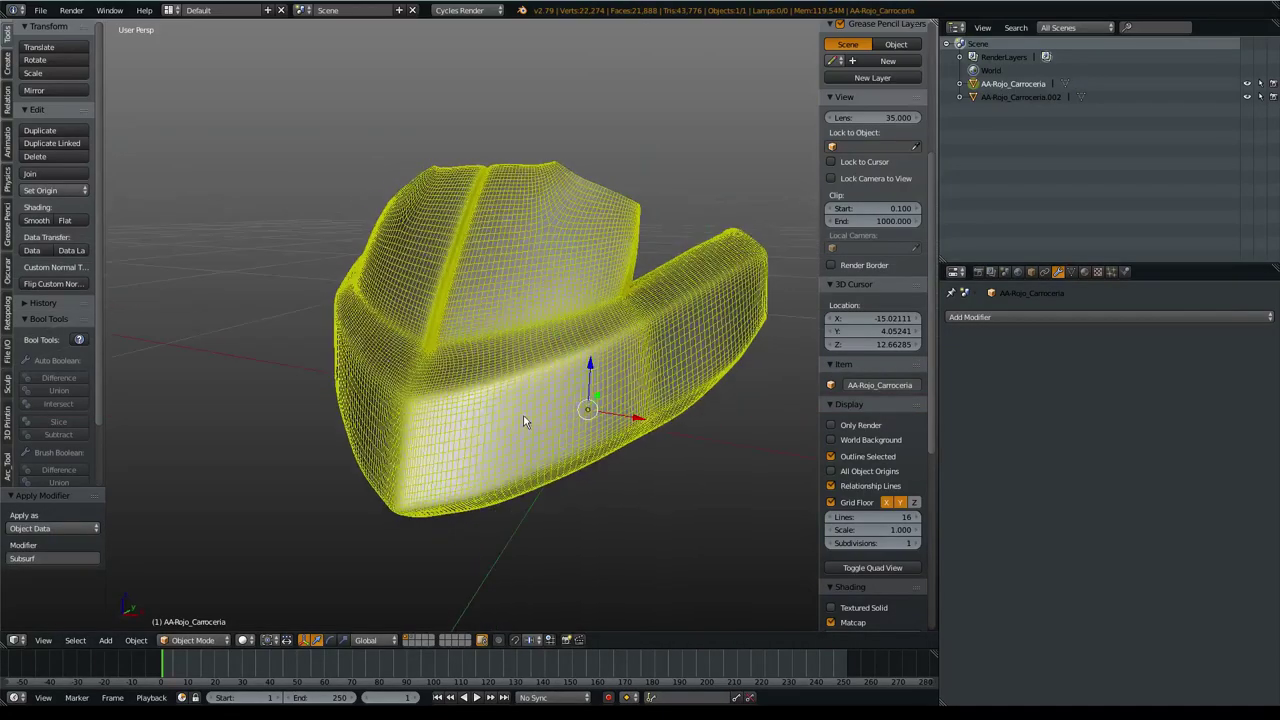
pyautogui.hotkey('ctrl', 'space')
# - Hide the wireframe overlay and shade the panel smooth
pyautogui.press('Escape')
pyautogui.press('space')
pyautogui.write('smooth')
pyautogui.press('Return')
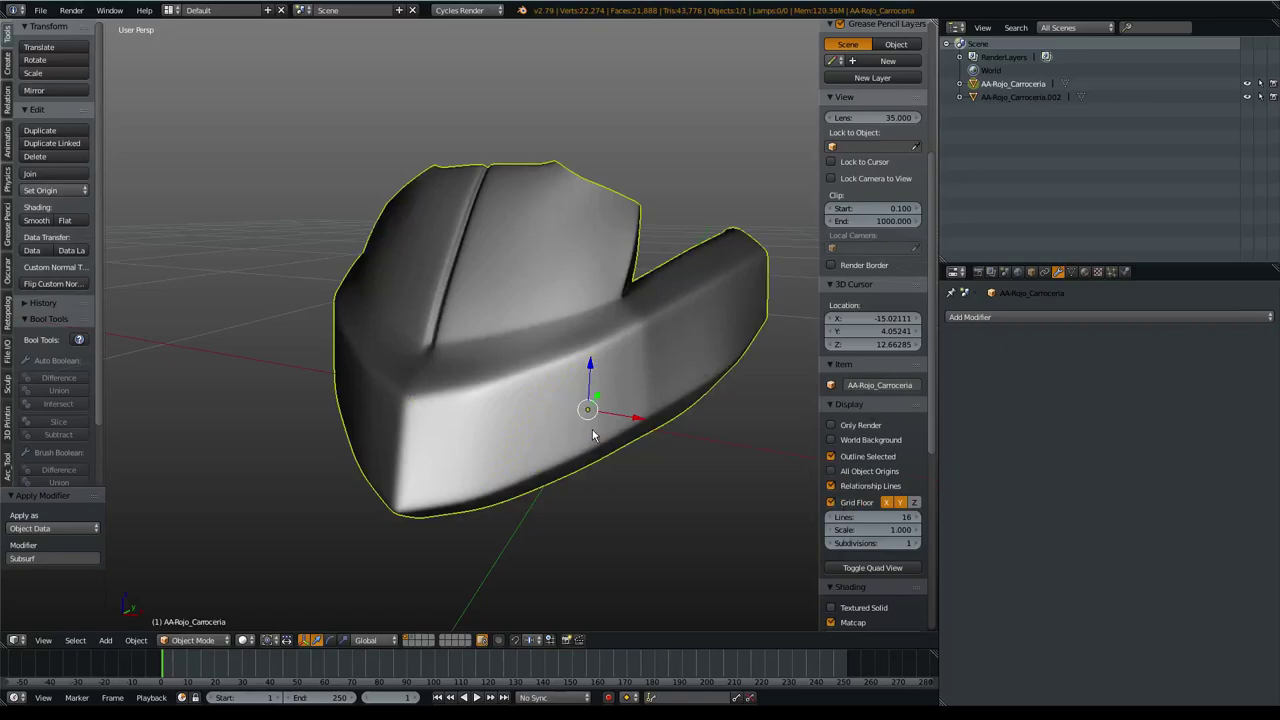
# - Zoom in on the panel, widen the 3D view, and switch to Sculpt Mode
pyautogui.moveTo(570, 488)
pyautogui.mouseDown(button='middle')
pyautogui.moveTo(545, 325)
pyautogui.moveTo(586, 435)
pyautogui.mouseUp(button='middle')
pyautogui.press('t')
pyautogui.moveTo(940, 372); pyautogui.dragTo(1052, 380)
pyautogui.press('t')
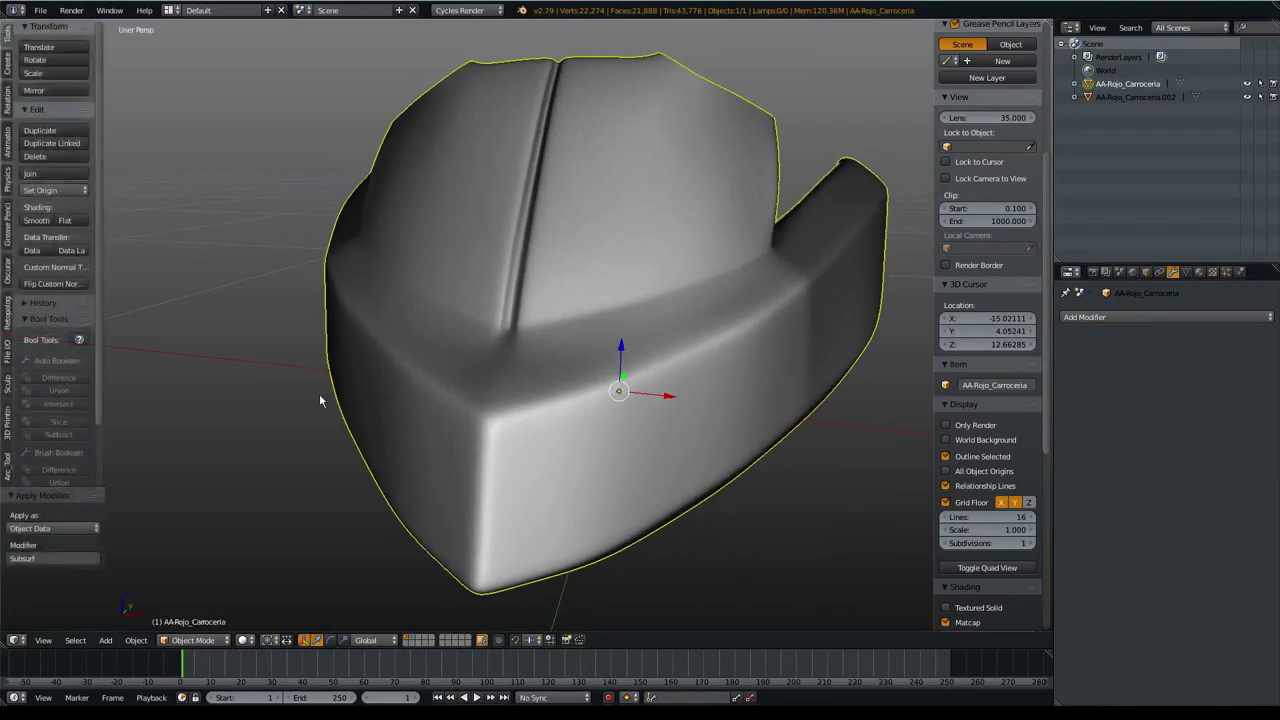
pyautogui.click(214, 640)
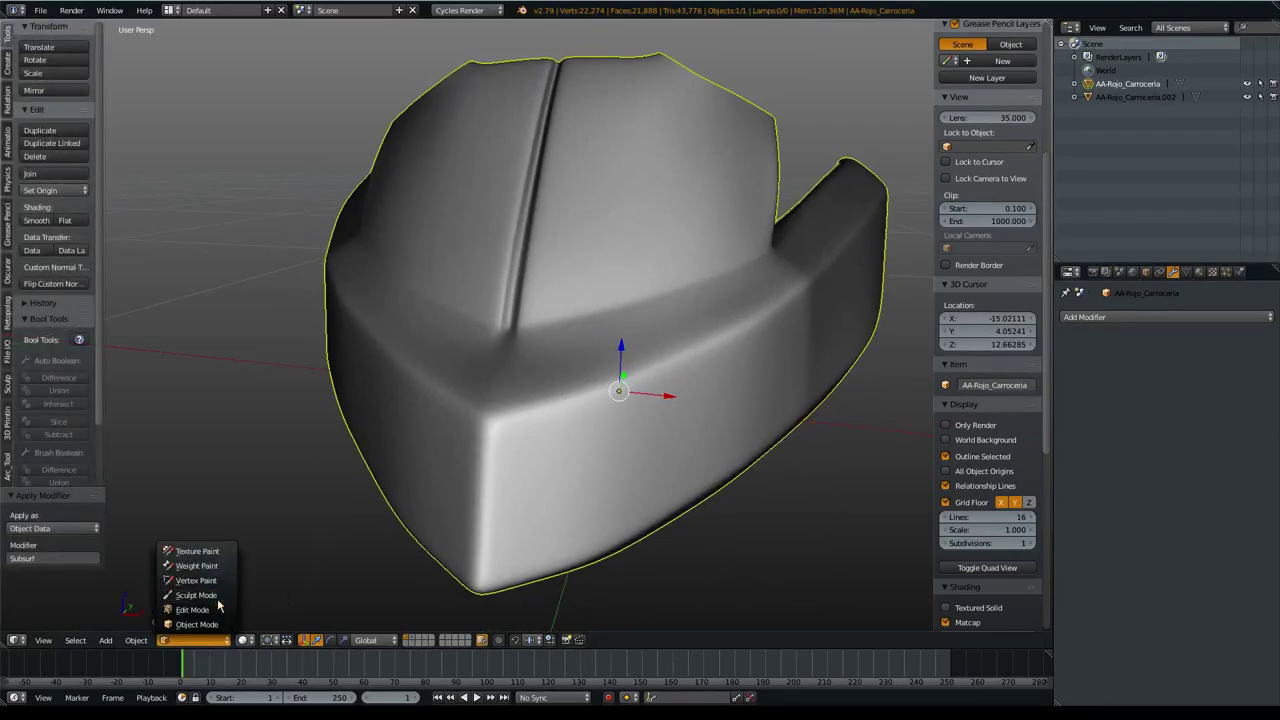
pyautogui.click(220, 595)
# - Sculpt trial mirrored grooves into the front edge, then undo them
pyautogui.scroll(2, 481, 327)
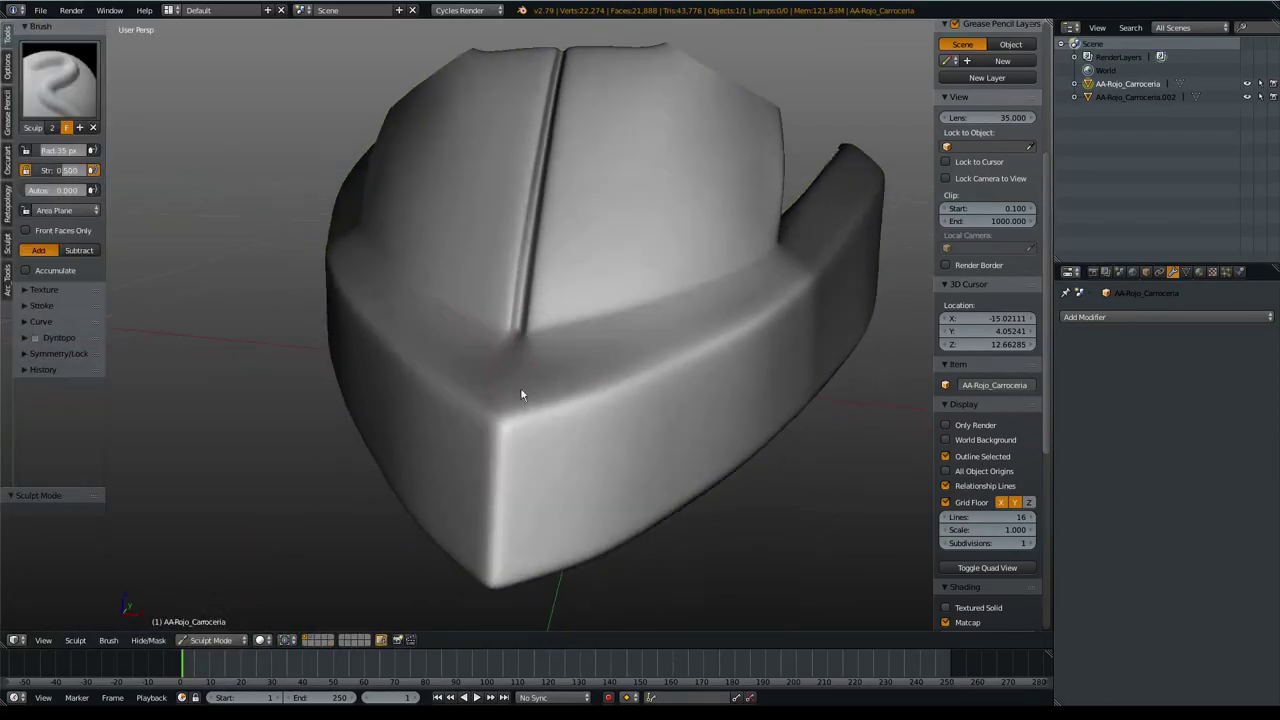
pyautogui.scroll(3, 520, 387)
pyautogui.moveTo(554, 420)
pyautogui.mouseDown()
pyautogui.moveTo(559, 387)
pyautogui.moveTo(526, 580)
pyautogui.moveTo(577, 459)
pyautogui.mouseUp()
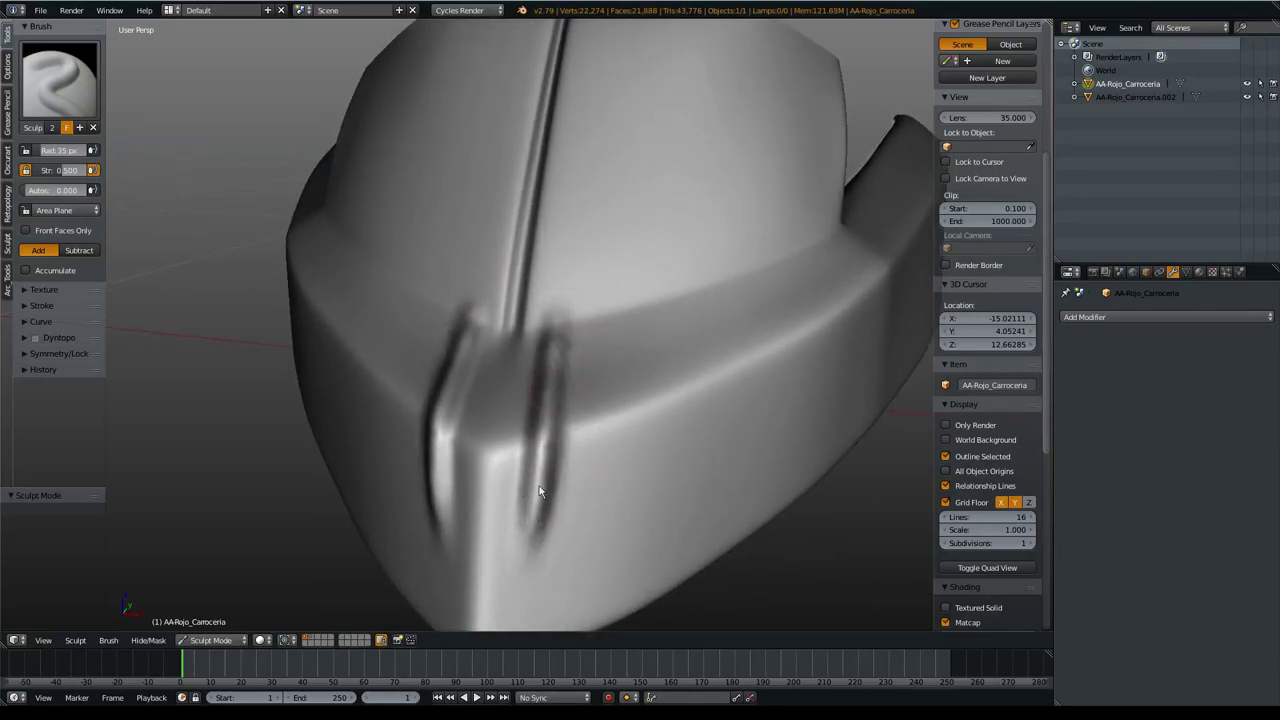
pyautogui.hotkey('ctrl', 'z')
pyautogui.hotkey('ctrl', 'z')
pyautogui.hotkey('ctrl', 'z')
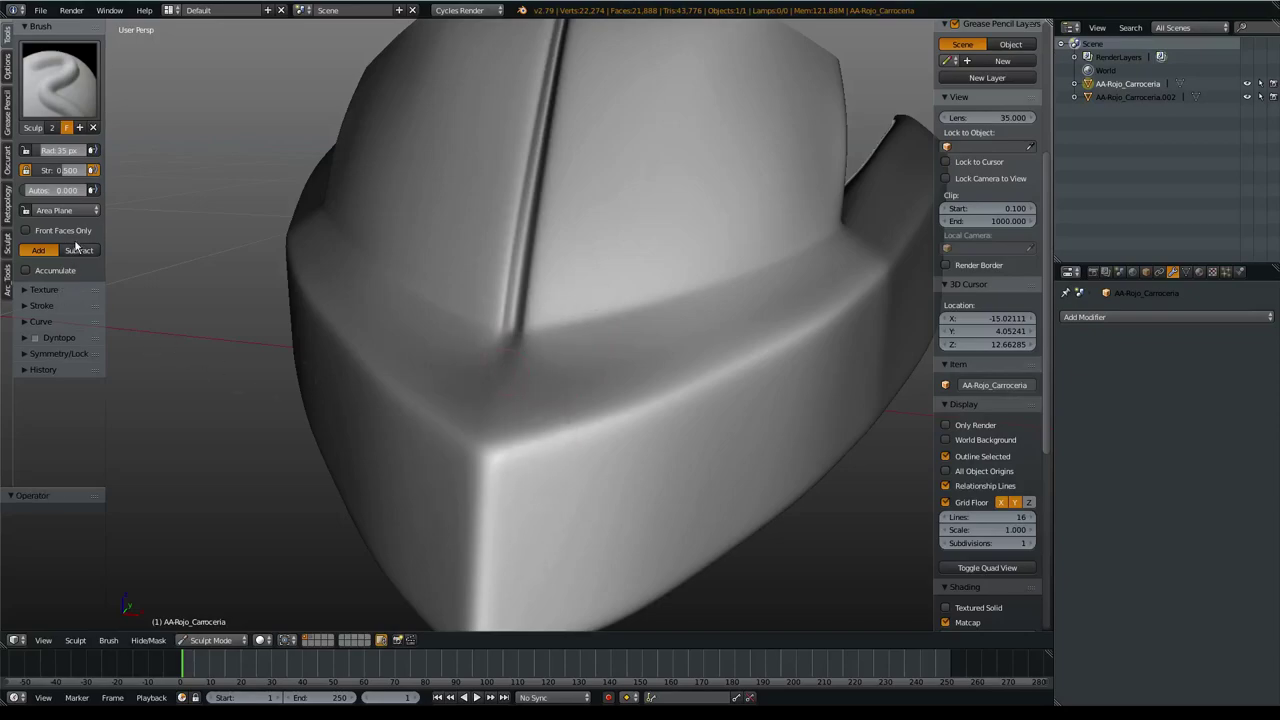
# - Switch the brush to Subtract, test-carve and undo grooves, then enable Dyntopo
pyautogui.click(79, 250)
pyautogui.moveTo(562, 440)
pyautogui.mouseDown()
pyautogui.moveTo(572, 378)
pyautogui.moveTo(554, 467)
pyautogui.moveTo(577, 360)
pyautogui.mouseUp()
pyautogui.moveTo(645, 414)
pyautogui.mouseDown(button='middle')
pyautogui.moveTo(538, 442)
pyautogui.moveTo(577, 426)
pyautogui.mouseUp(button='middle')
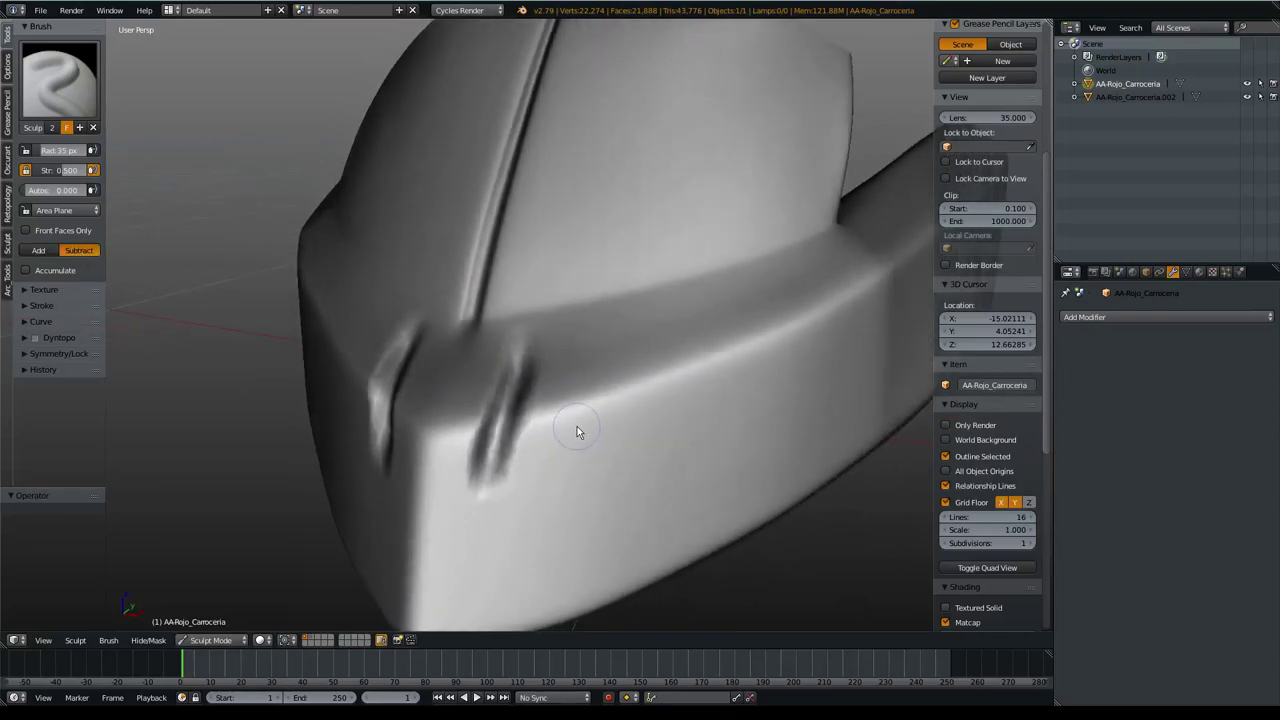
pyautogui.hotkey('ctrl', 'z')
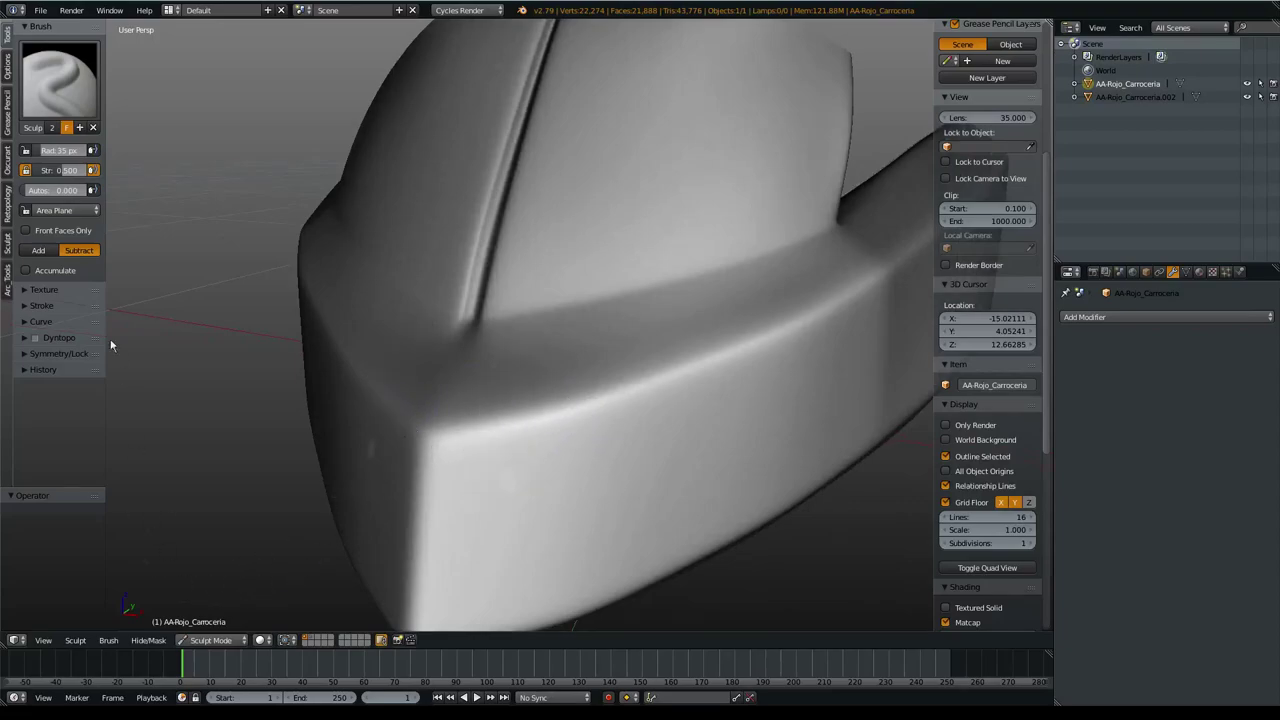
pyautogui.click(26, 338)
pyautogui.click(36, 339)
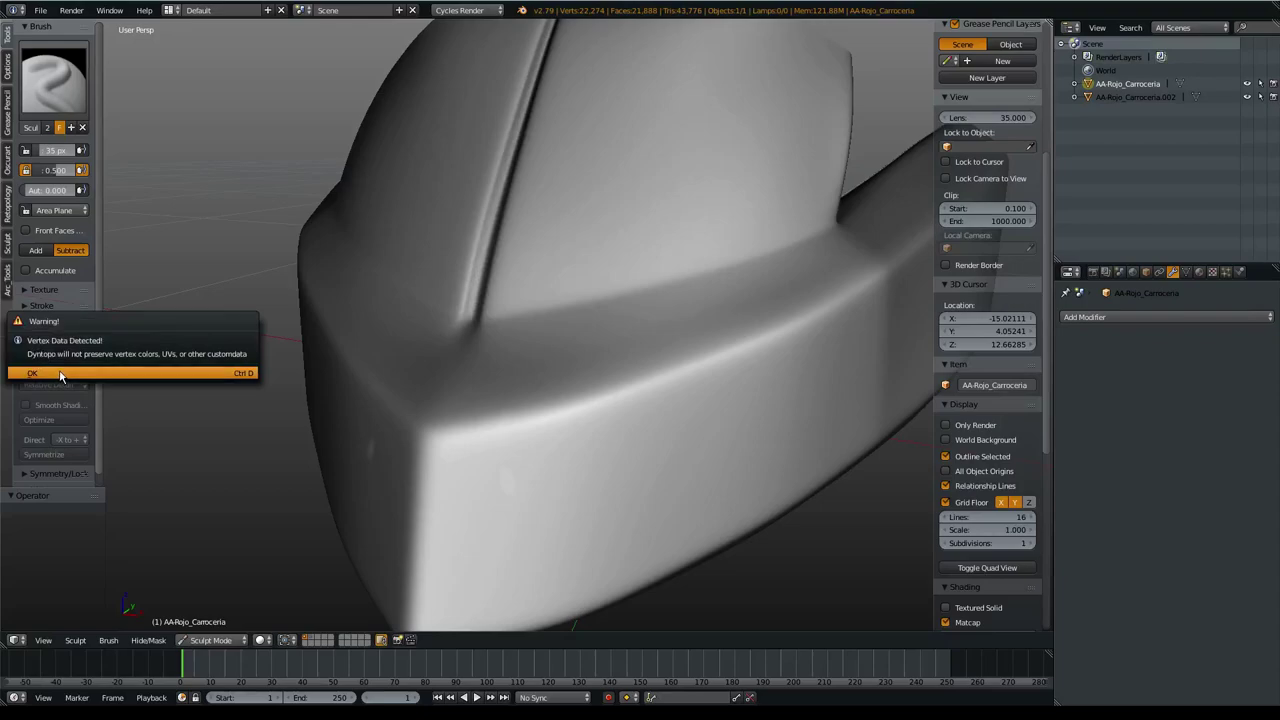
# - Accept the Dyntopo vertex-data warning and turn on Dyntopo Smooth Shading
pyautogui.click(52, 373)
pyautogui.click(1187, 272)
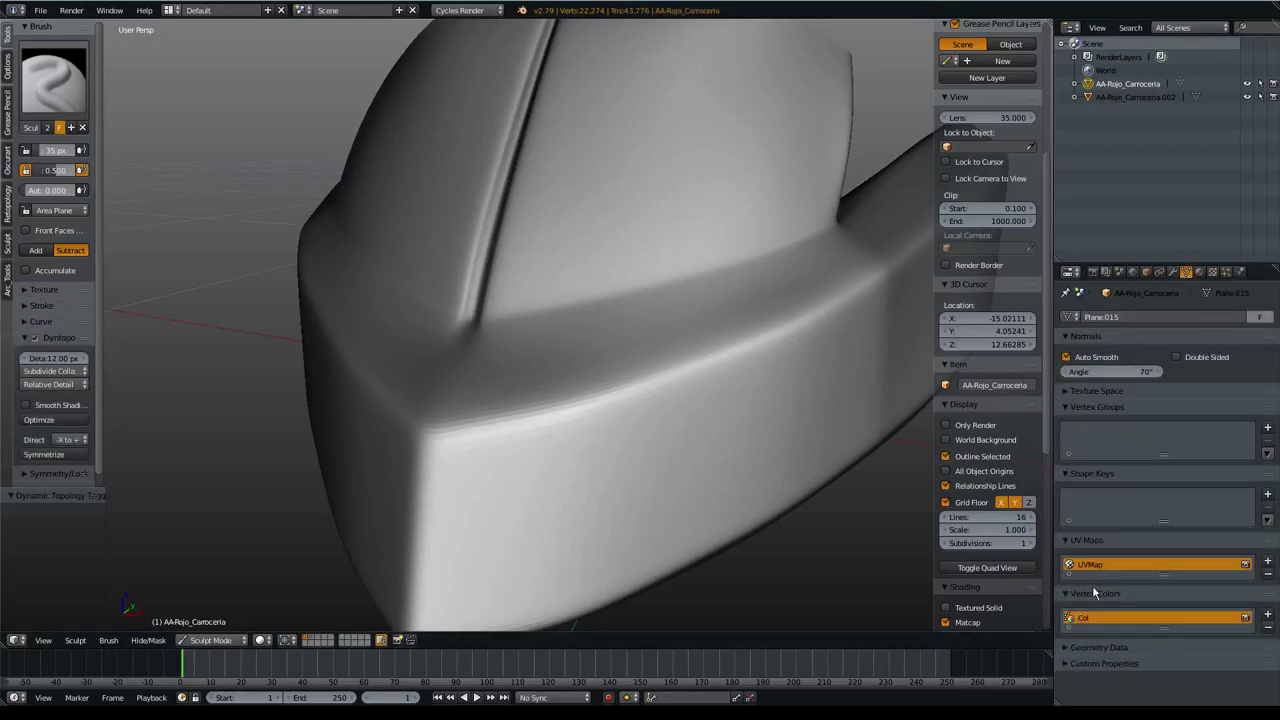
pyautogui.click(1173, 272)
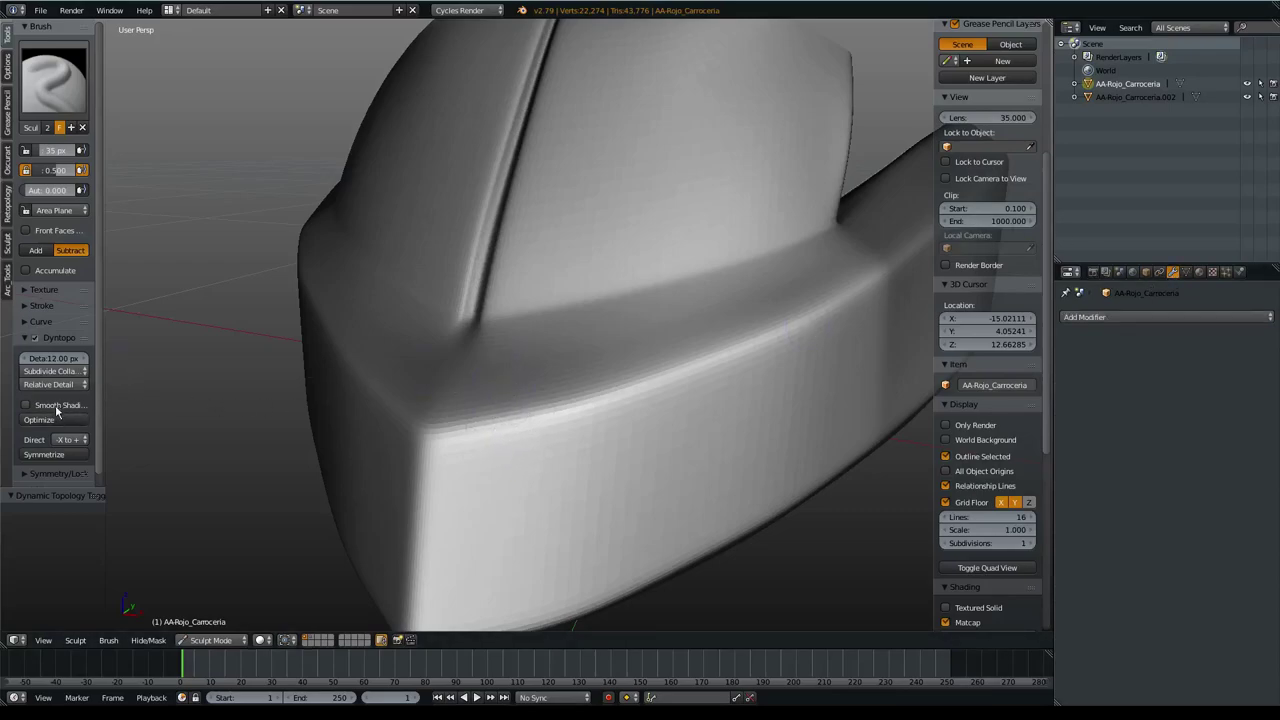
pyautogui.click(25, 405)
pyautogui.moveTo(602, 444); pyautogui.dragTo(603, 413, button='middle')
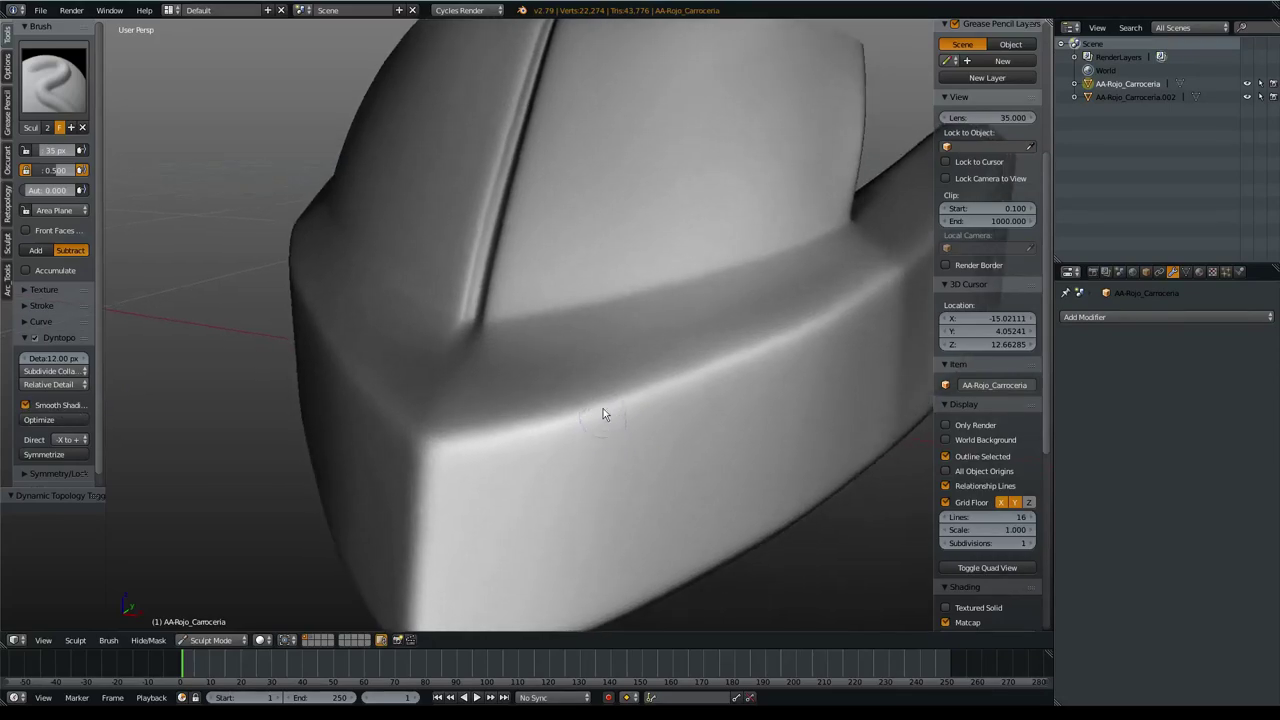
pyautogui.moveTo(543, 432); pyautogui.dragTo(512, 520)
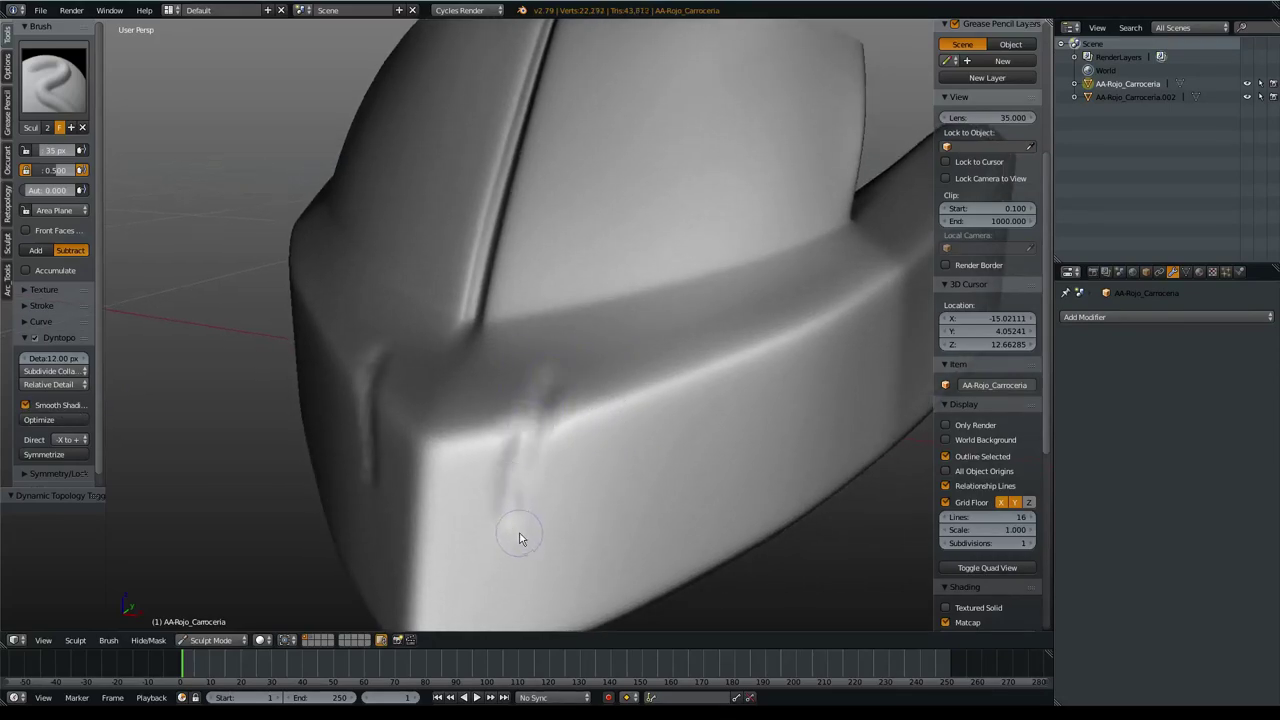
pyautogui.hotkey('ctrl', 'z')
# - Set the Dyntopo detail size to 5 px and test-sculpt grooves, undoing them afterwards
pyautogui.click(56, 358)
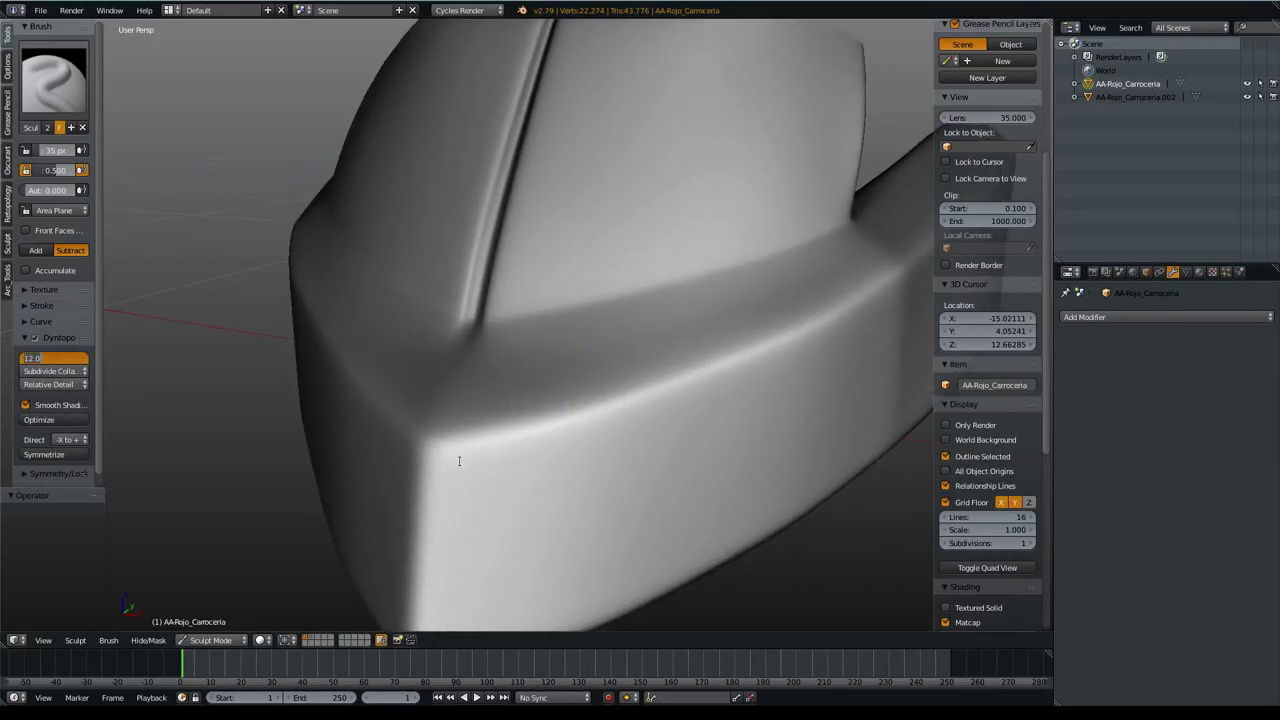
pyautogui.write('5')
pyautogui.press('Return')
pyautogui.moveTo(562, 393)
pyautogui.mouseDown()
pyautogui.moveTo(570, 364)
pyautogui.moveTo(529, 520)
pyautogui.mouseUp()
pyautogui.hotkey('ctrl', 'z')
pyautogui.moveTo(570, 360)
pyautogui.mouseDown()
pyautogui.moveTo(537, 434)
pyautogui.moveTo(530, 512)
pyautogui.mouseUp()
pyautogui.press('z')
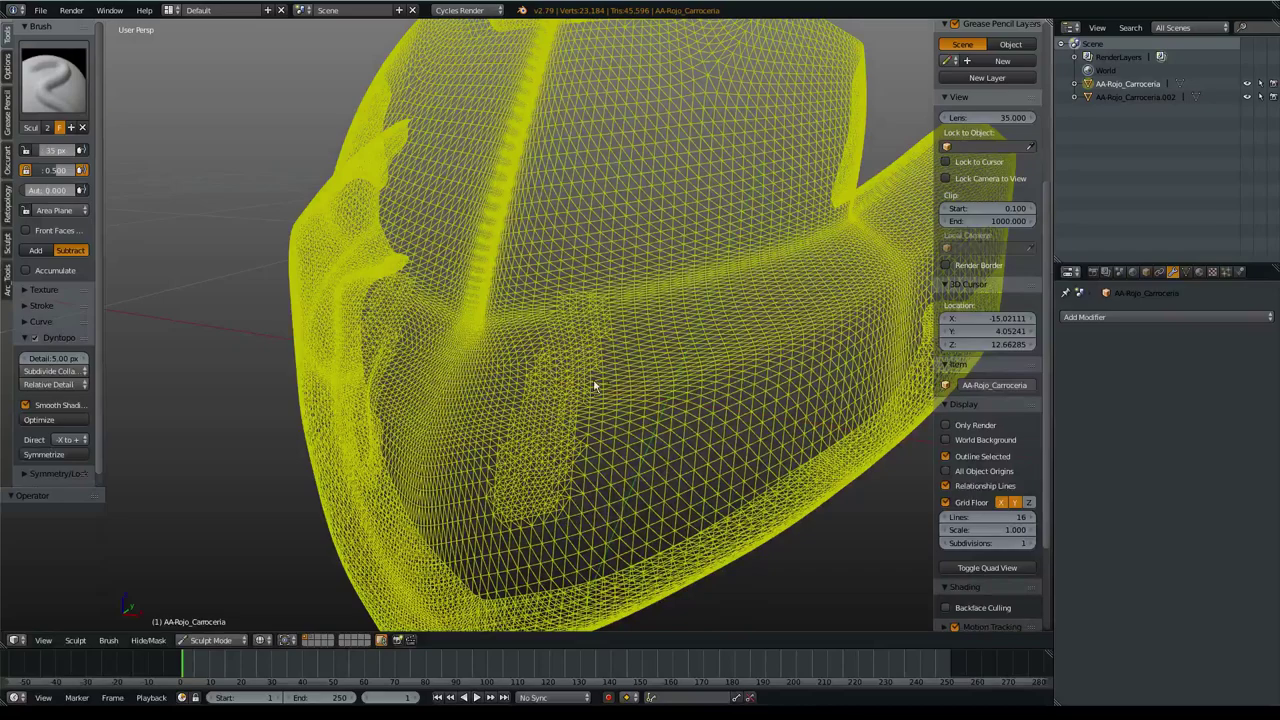
pyautogui.moveTo(594, 380)
pyautogui.mouseDown()
pyautogui.moveTo(694, 337)
pyautogui.moveTo(603, 357)
pyautogui.moveTo(534, 481)
pyautogui.mouseUp()
pyautogui.press('z')
pyautogui.click(42, 66)
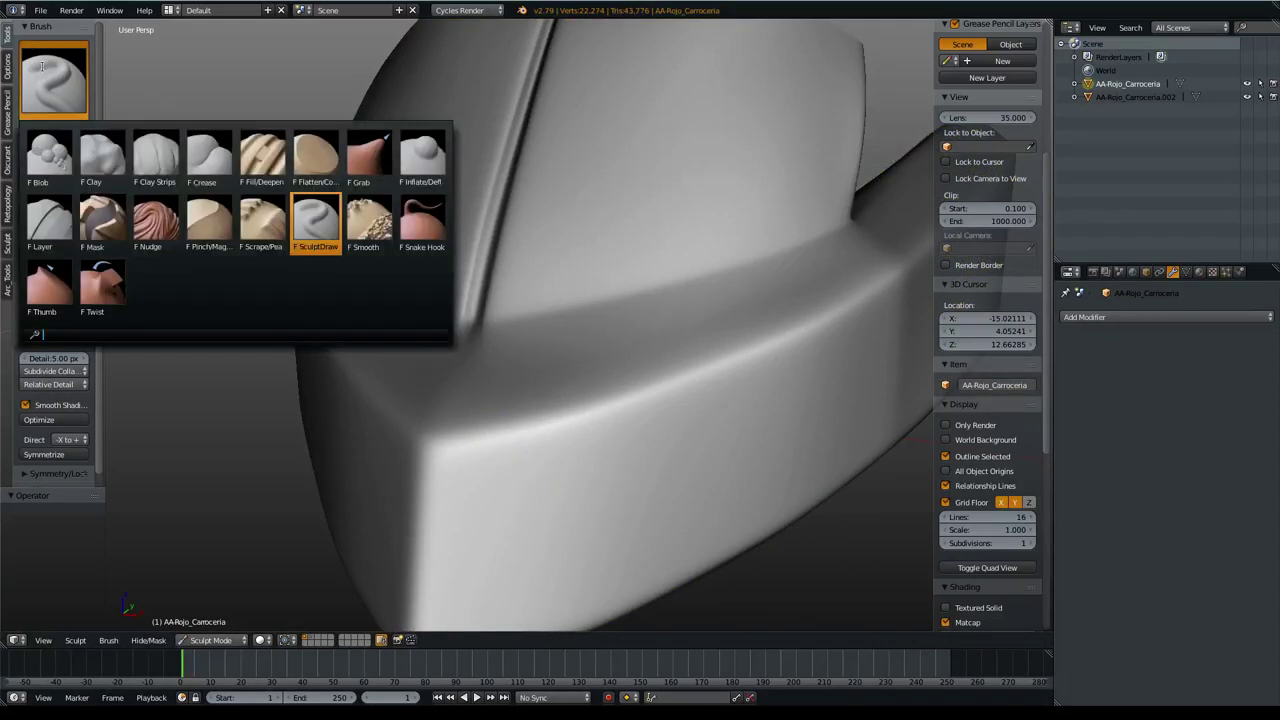
# - Pick the Crease brush, show its symmetry options, and draw a trial crease near the edge
pyautogui.click(220, 165)
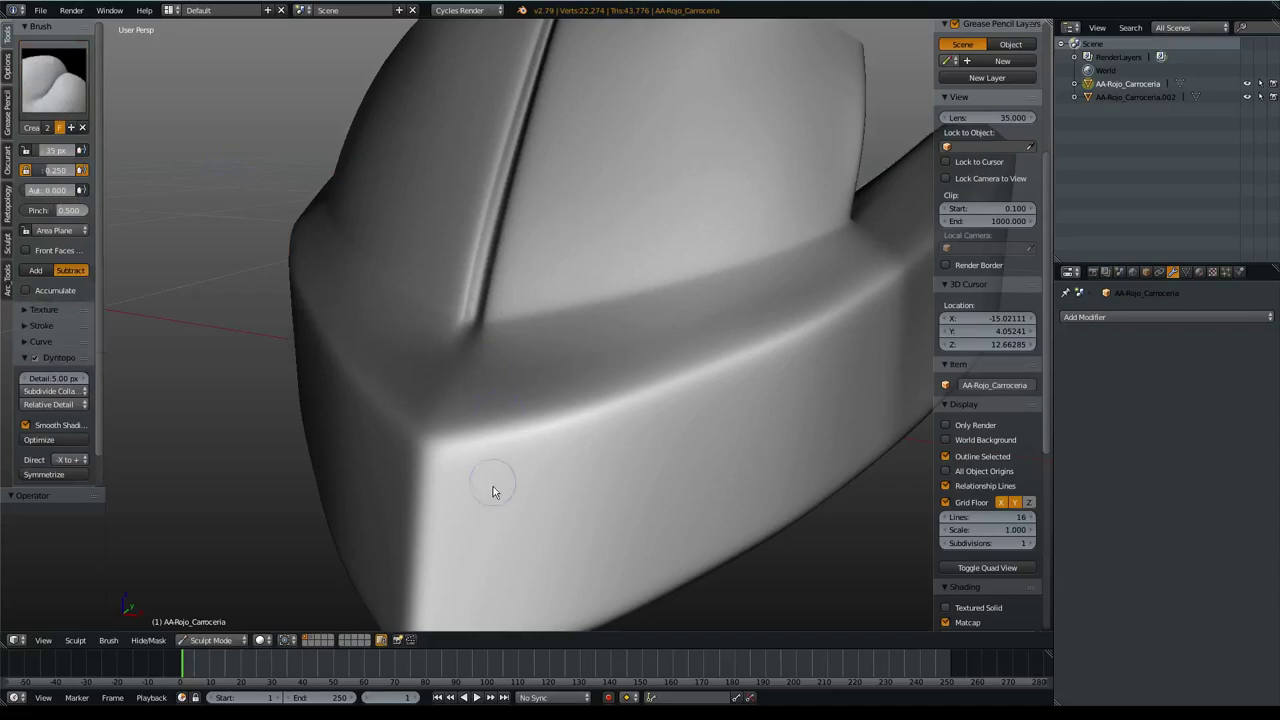
pyautogui.scroll(-1, 17, 435)
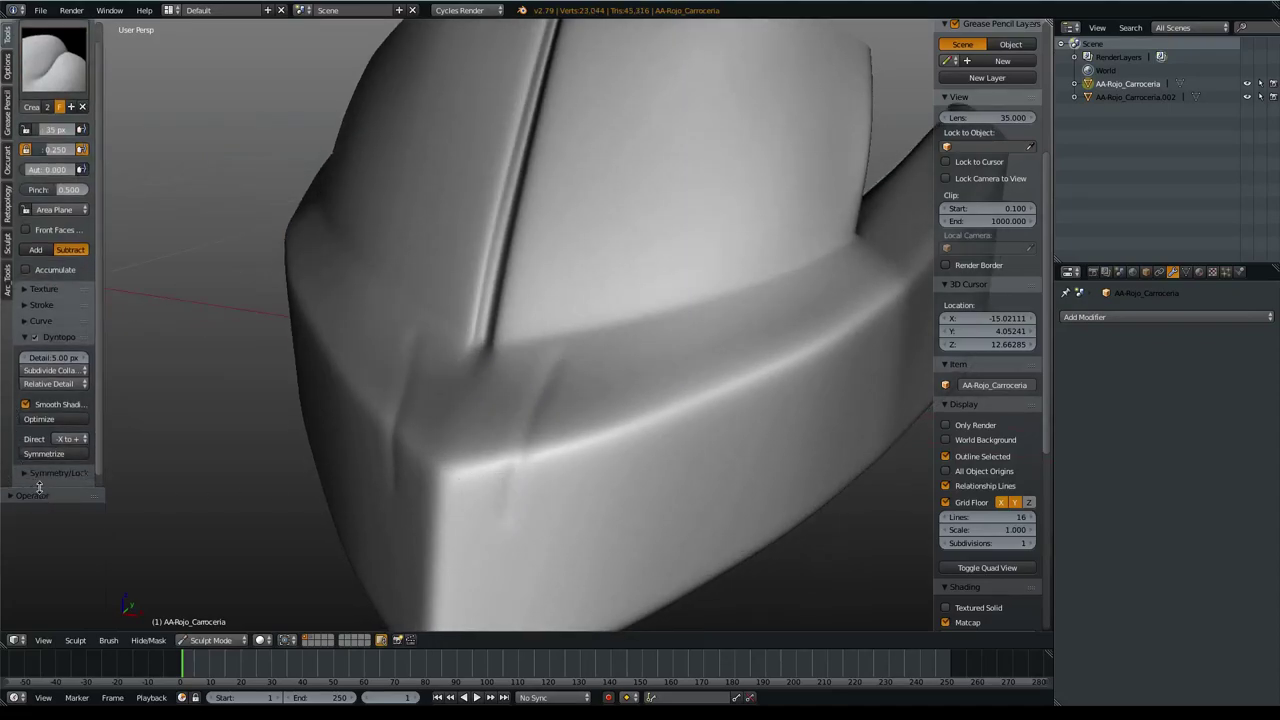
pyautogui.keyDown('ctrl'); pyautogui.moveTo(42, 488); pyautogui.dragTo(296, 463, button='middle'); pyautogui.keyUp('ctrl')
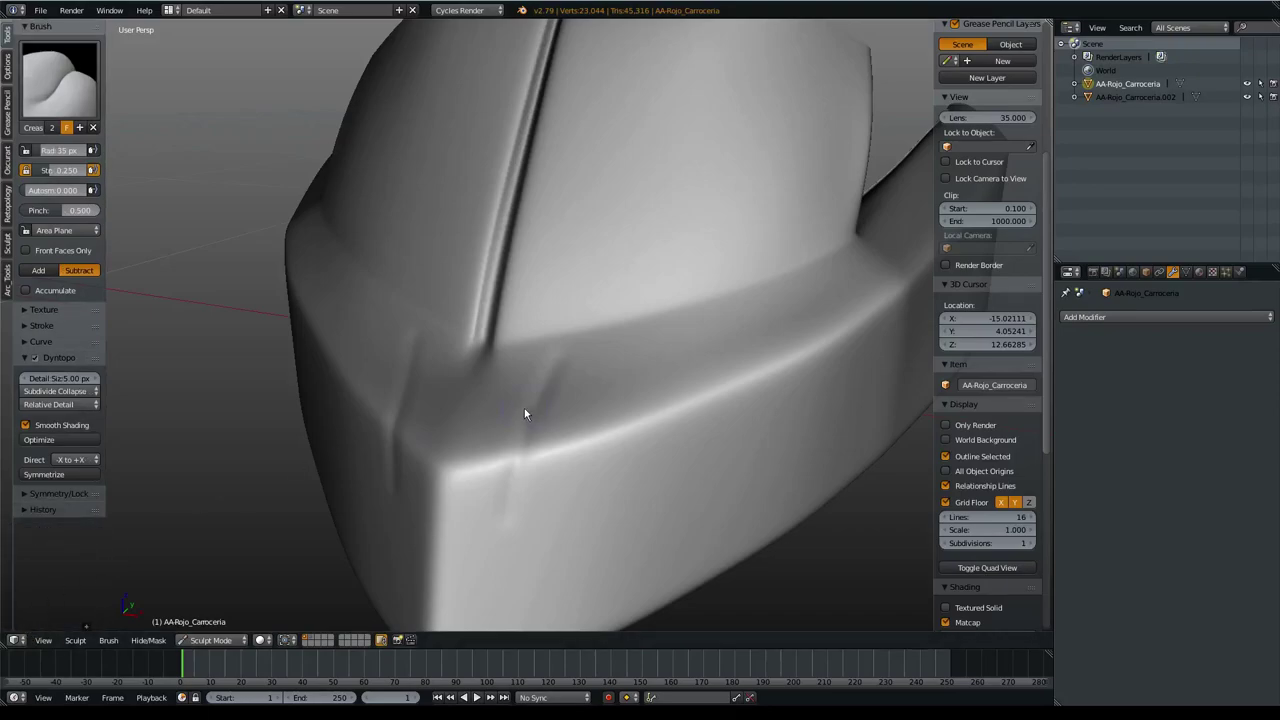
pyautogui.click(45, 493)
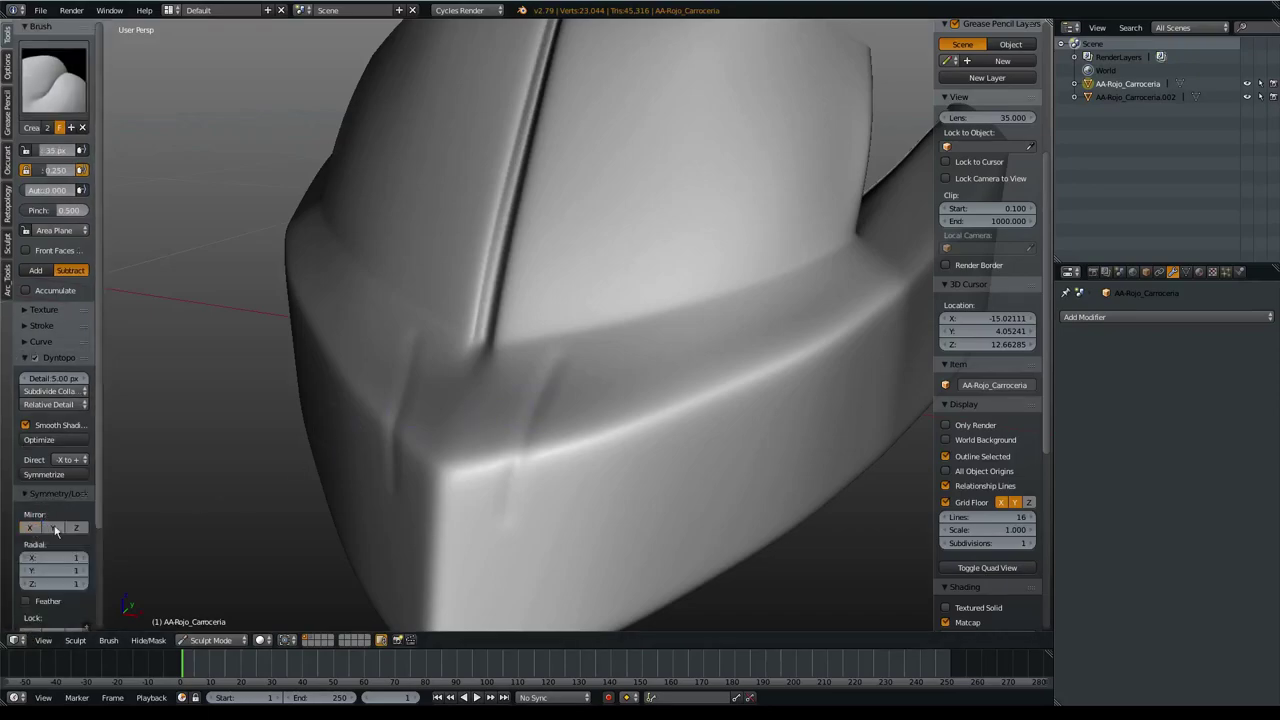
pyautogui.moveTo(540, 404); pyautogui.dragTo(505, 475)
pyautogui.moveTo(613, 372); pyautogui.dragTo(579, 441, button='middle')
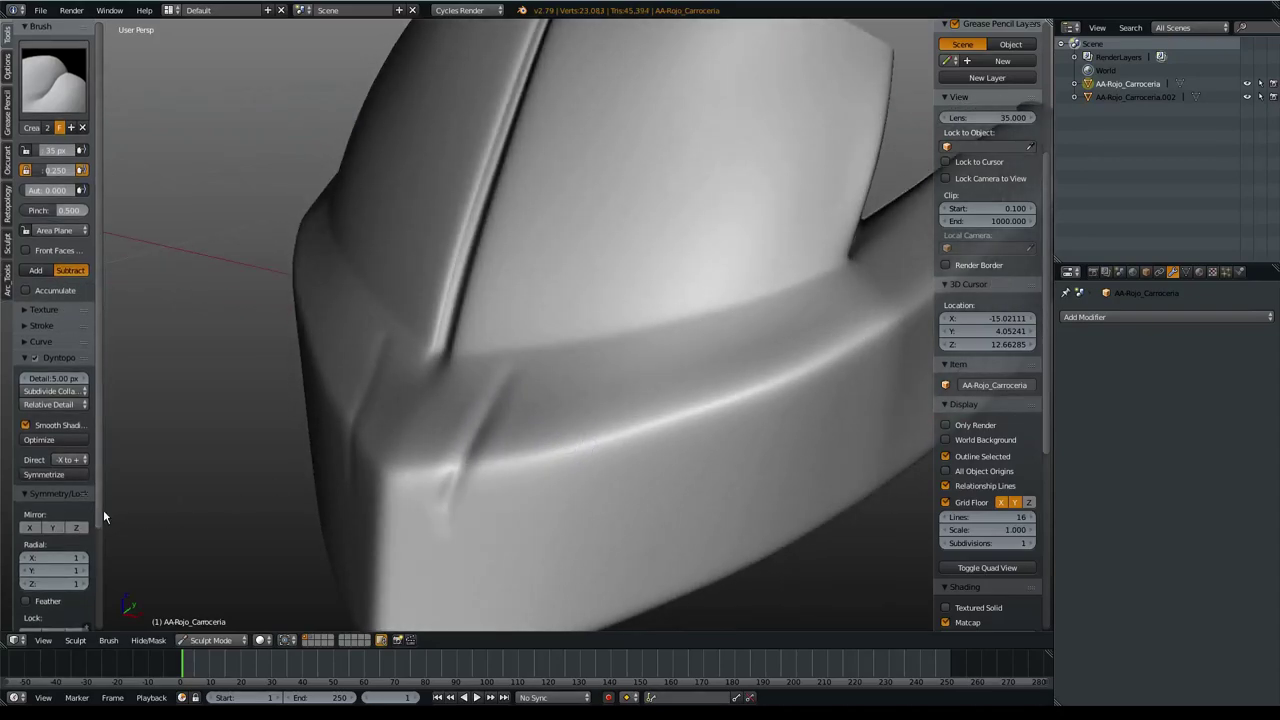
# - Give the Crease brush strength 0.695, pinch 0.547, and autosmooth 0.138, then carve a groove
pyautogui.moveTo(104, 512); pyautogui.dragTo(157, 505)
pyautogui.click(27, 494)
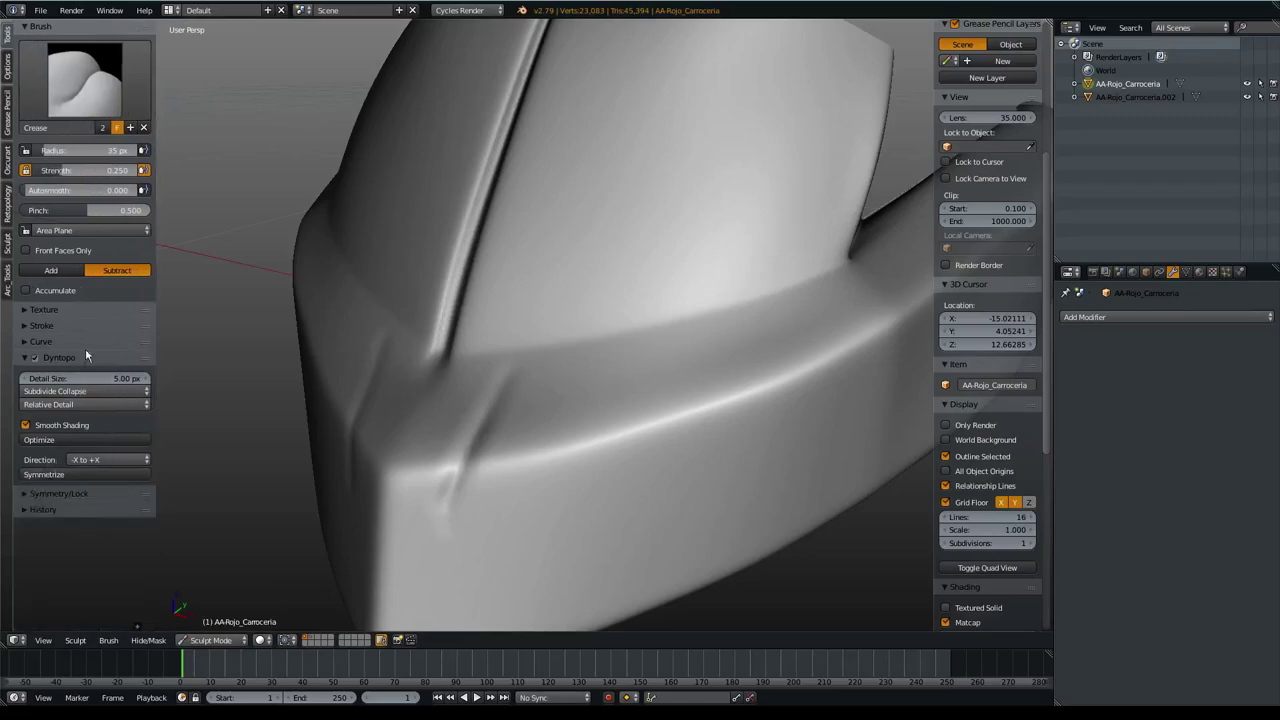
pyautogui.keyDown('ctrl'); pyautogui.moveTo(85, 348); pyautogui.dragTo(165, 271, button='middle'); pyautogui.keyUp('ctrl')
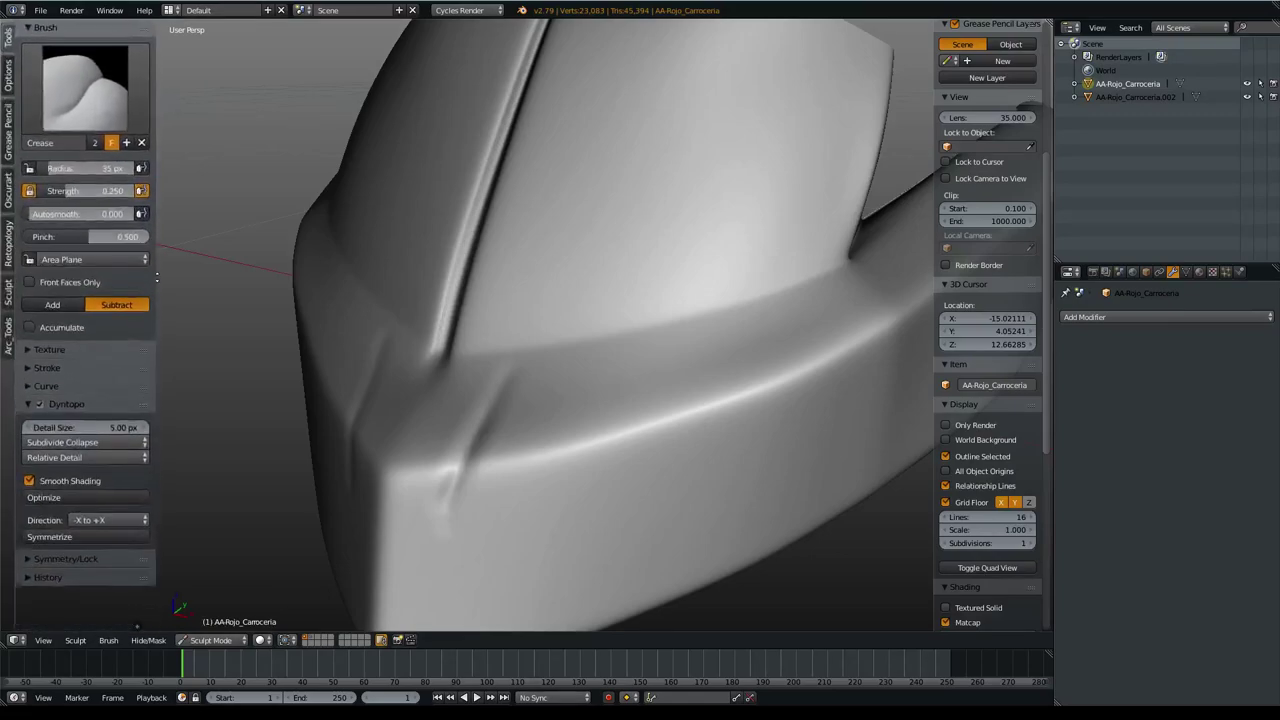
pyautogui.moveTo(72, 203); pyautogui.dragTo(108, 203)
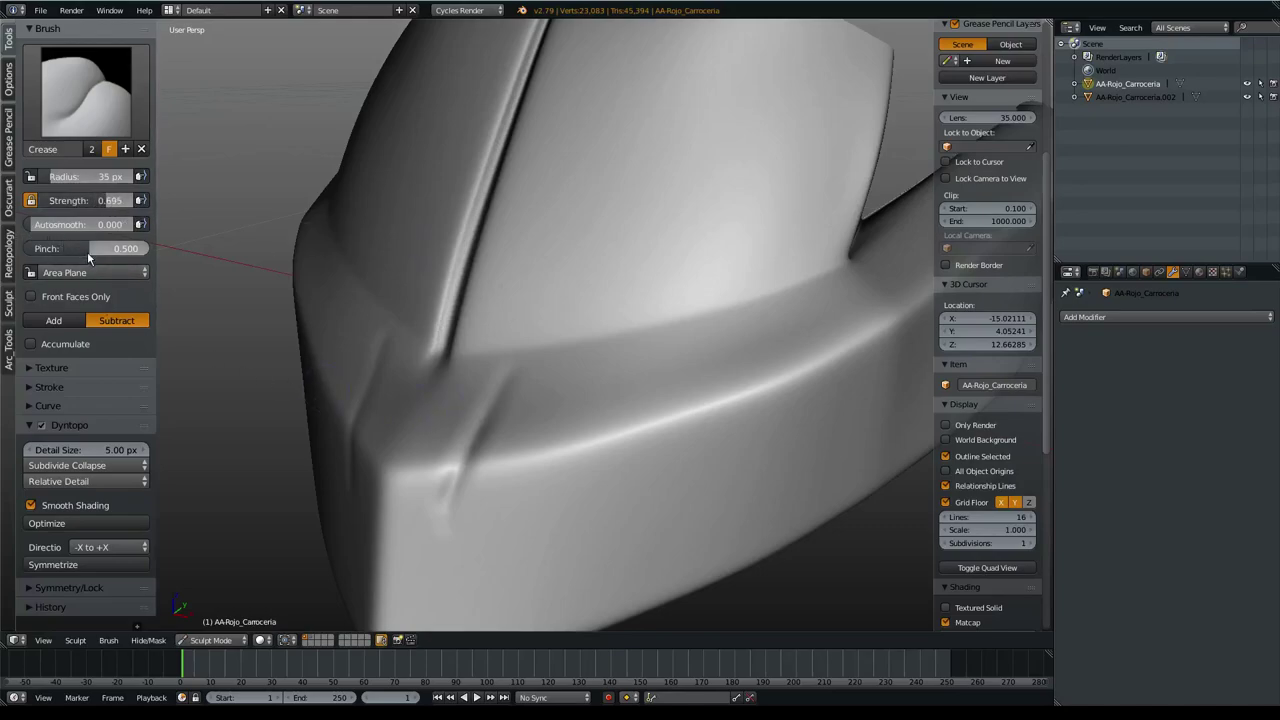
pyautogui.moveTo(80, 249); pyautogui.dragTo(75, 226)
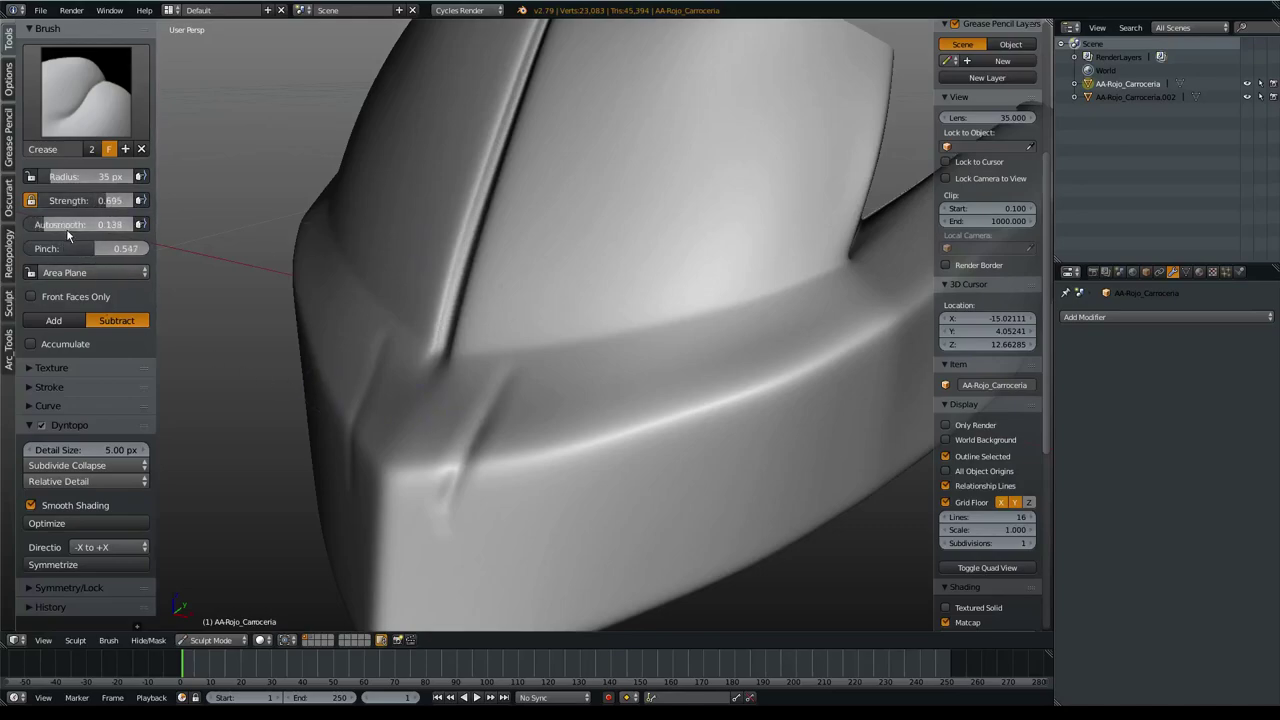
pyautogui.moveTo(505, 508)
pyautogui.mouseDown()
pyautogui.moveTo(555, 375)
pyautogui.moveTo(489, 561)
pyautogui.mouseUp()
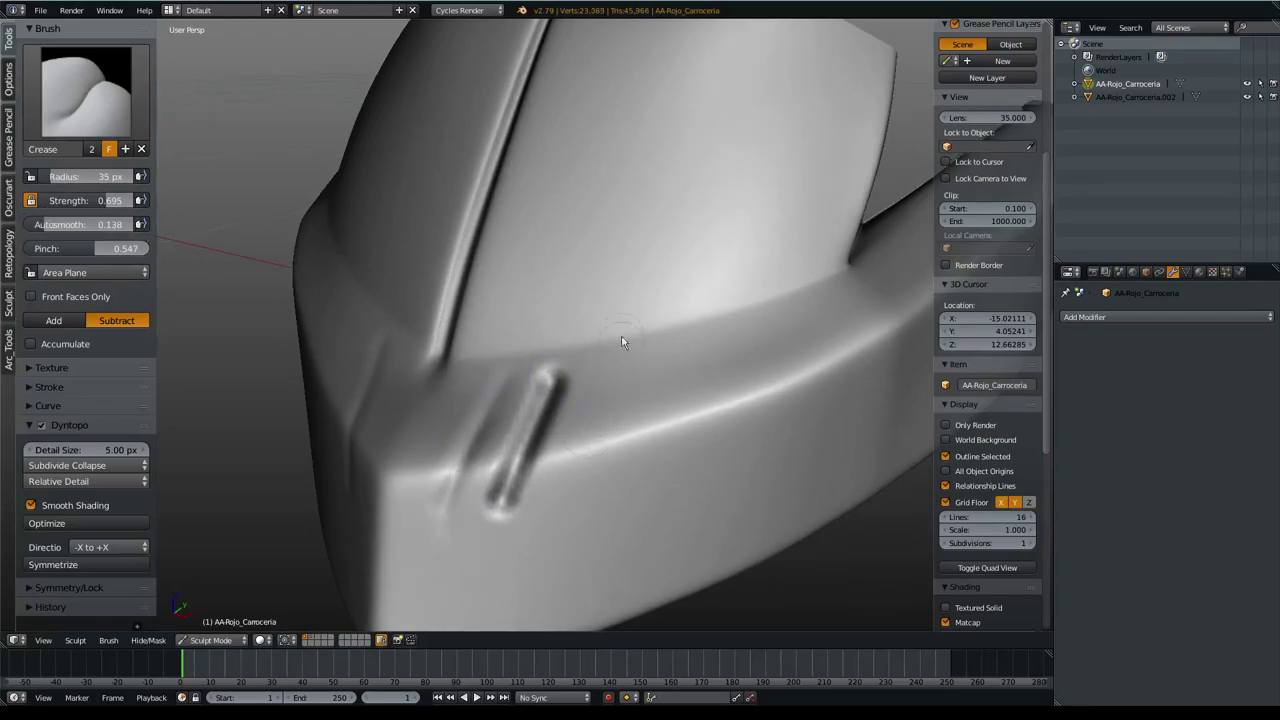
# - Sketch Grease Pencil guide marks over the panel, then delete them all
pyautogui.moveTo(676, 172); pyautogui.dragTo(628, 270)
pyautogui.moveTo(578, 175)
pyautogui.mouseDown()
pyautogui.moveTo(625, 292)
pyautogui.moveTo(570, 278)
pyautogui.moveTo(598, 296)
pyautogui.mouseUp()
pyautogui.moveTo(668, 250)
pyautogui.mouseDown()
pyautogui.moveTo(672, 268)
pyautogui.moveTo(636, 266)
pyautogui.mouseUp()
pyautogui.hotkey('d', 'Tab')
pyautogui.press('a')
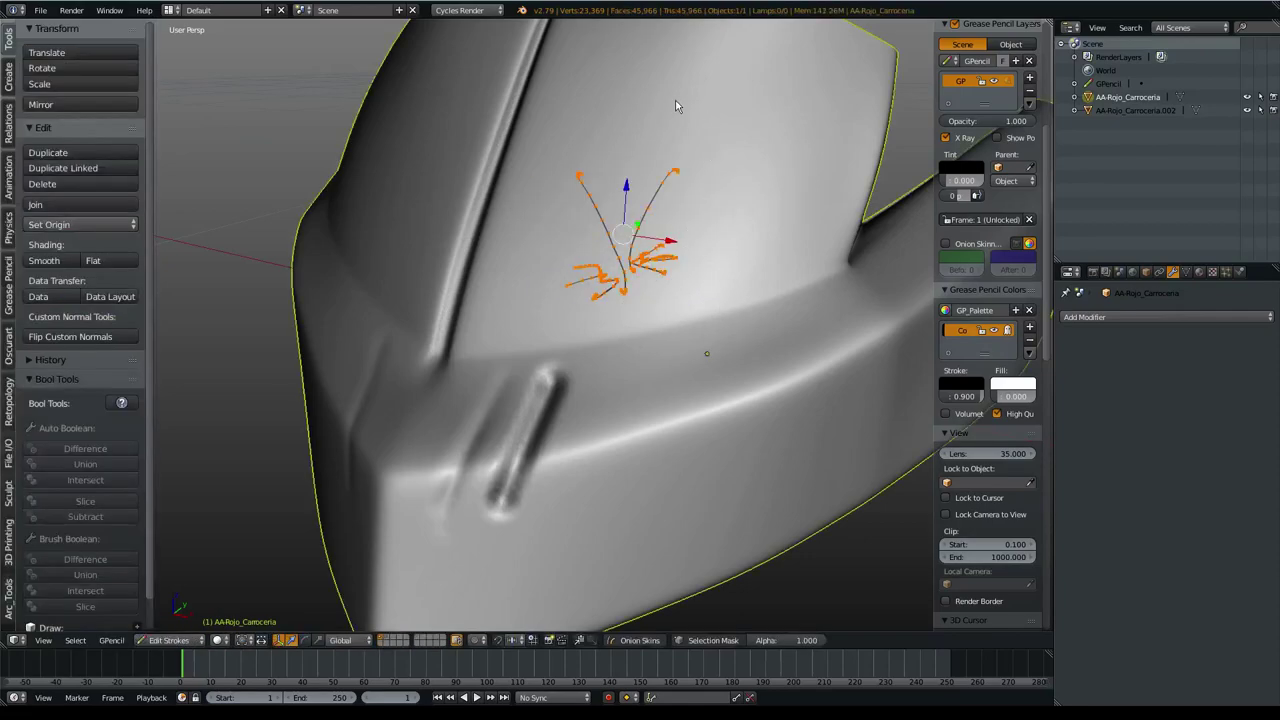
pyautogui.press('x')
pyautogui.click(655, 153)
pyautogui.press('Tab')
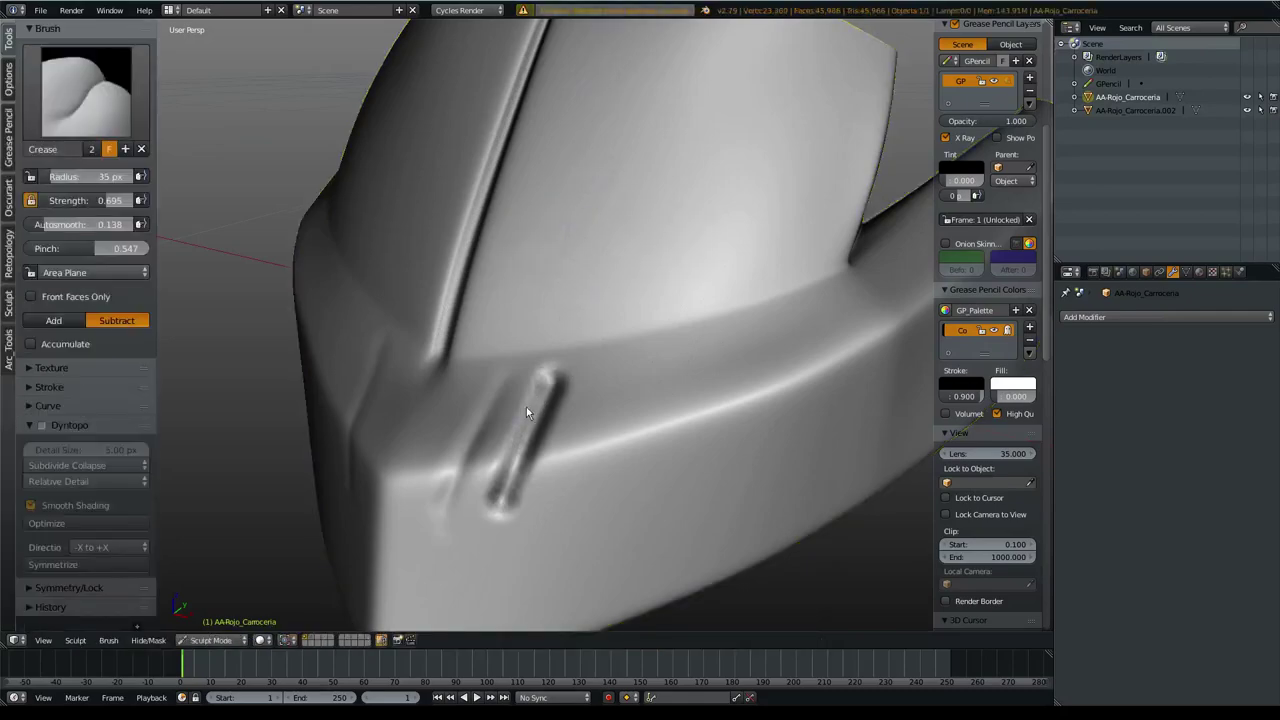
# - Re-enable dynamic topology in Sculpt Mode, accepting the vertex-data warning
pyautogui.moveTo(526, 407); pyautogui.dragTo(400, 320, button='middle')
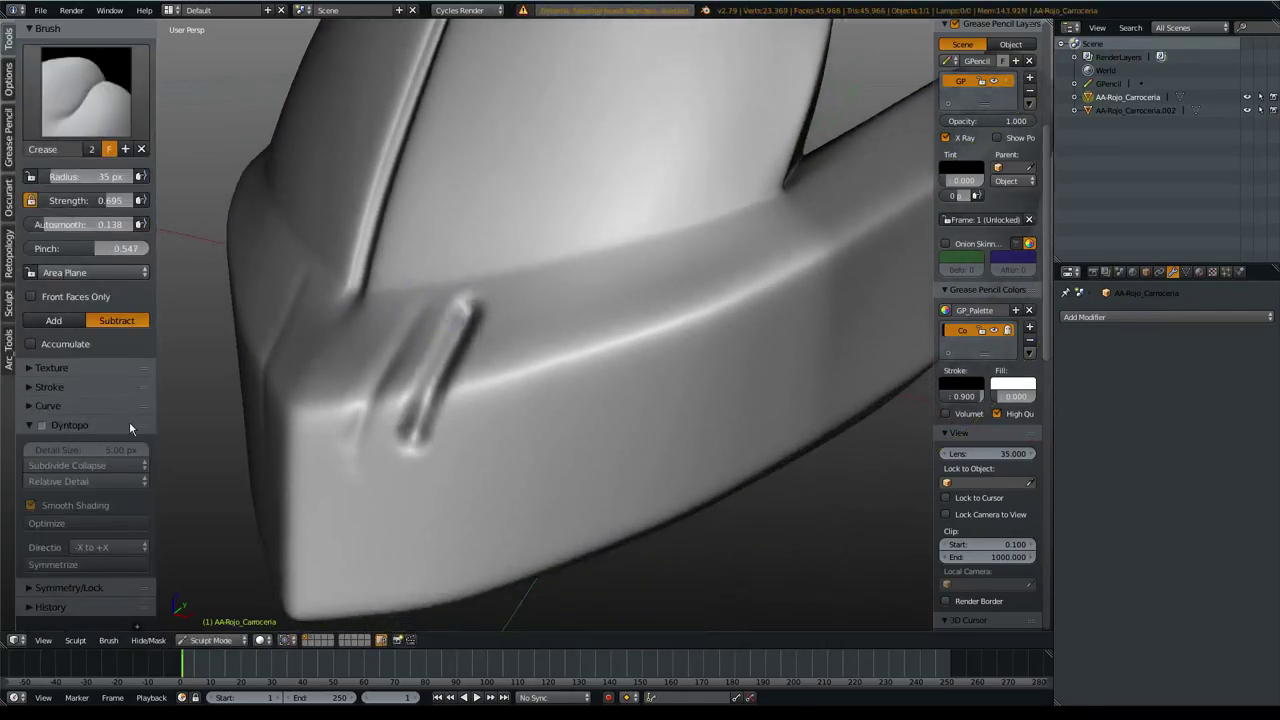
pyautogui.click(42, 424)
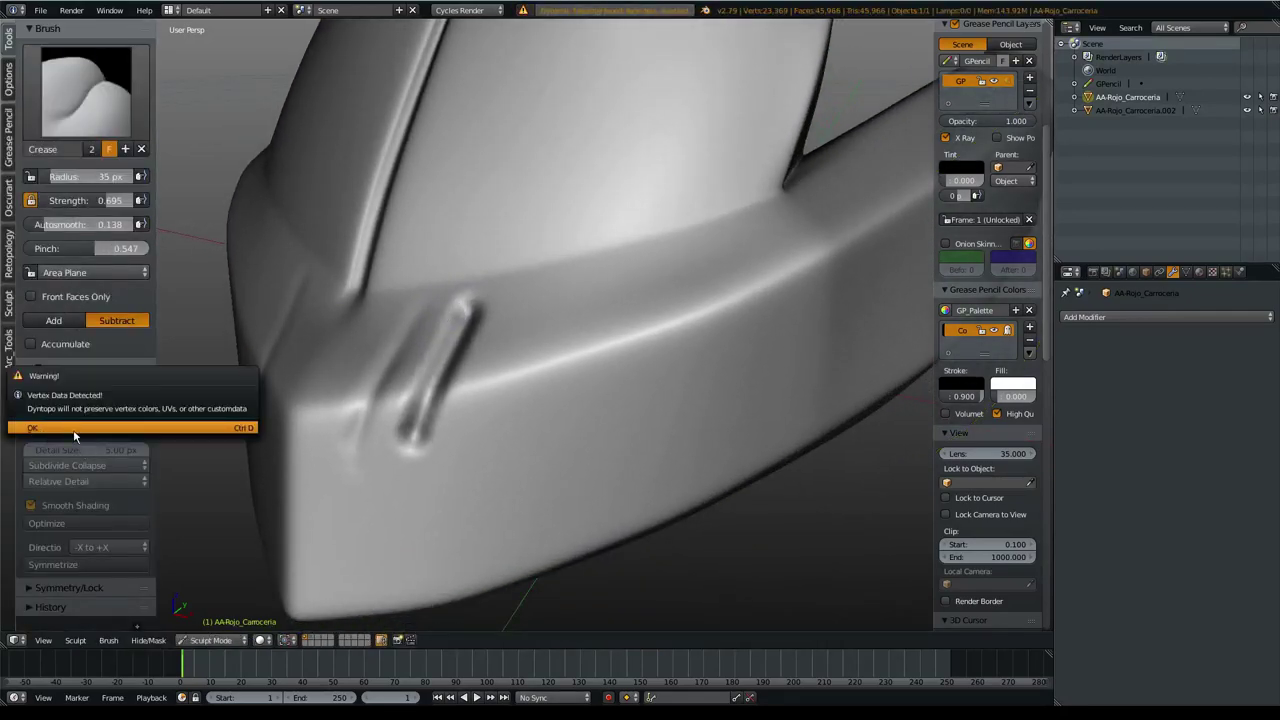
pyautogui.click(73, 435)
pyautogui.moveTo(440, 395); pyautogui.dragTo(427, 419, button='middle')
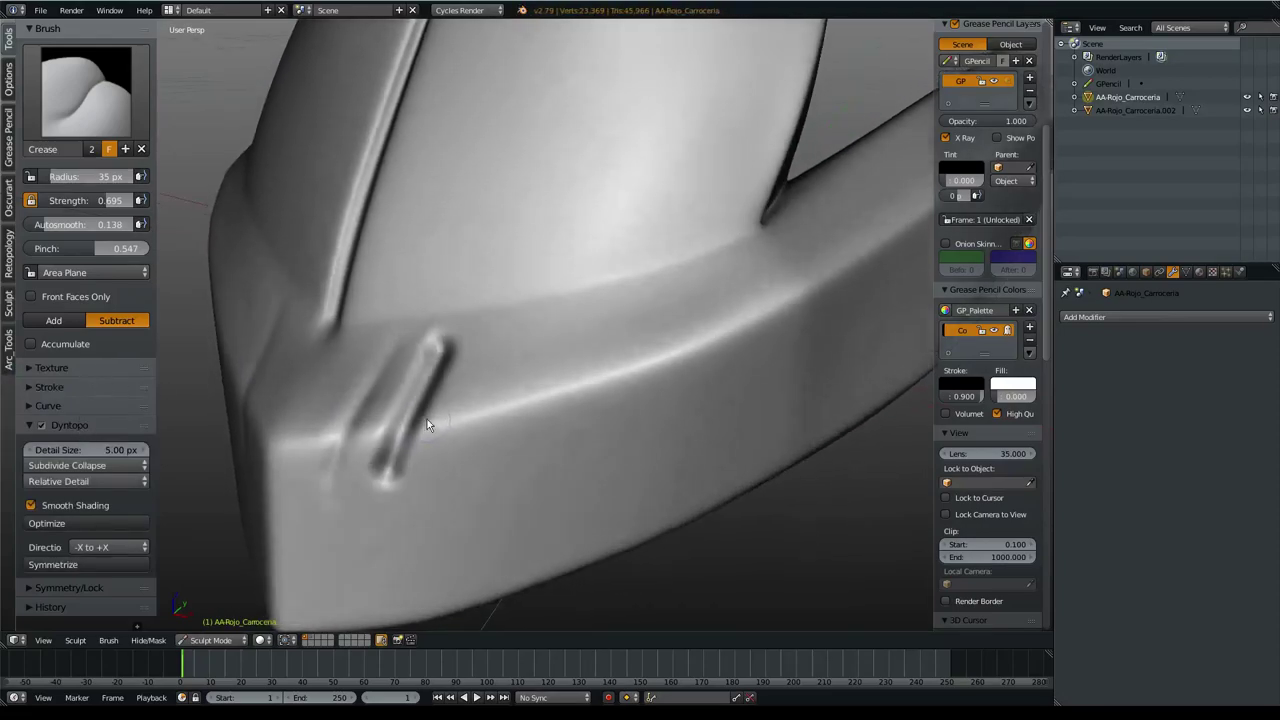
pyautogui.hotkey('ctrl', 'd')
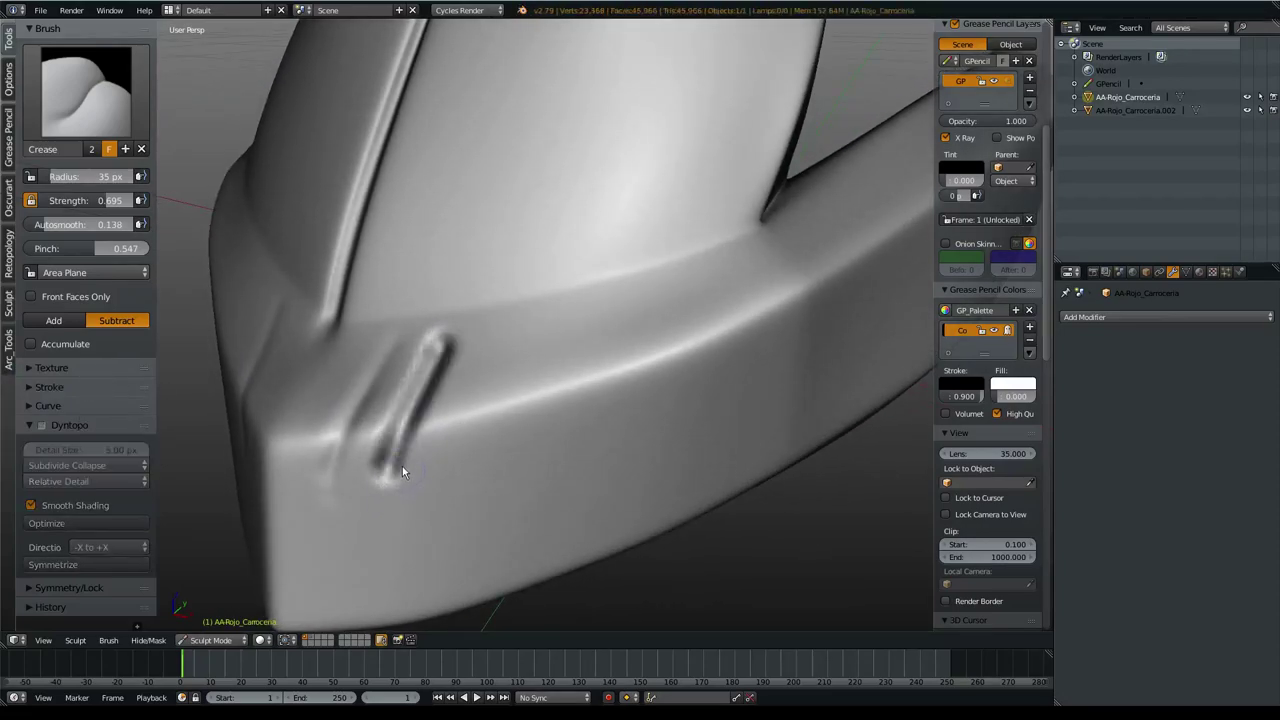
pyautogui.hotkey('ctrl', 'd')
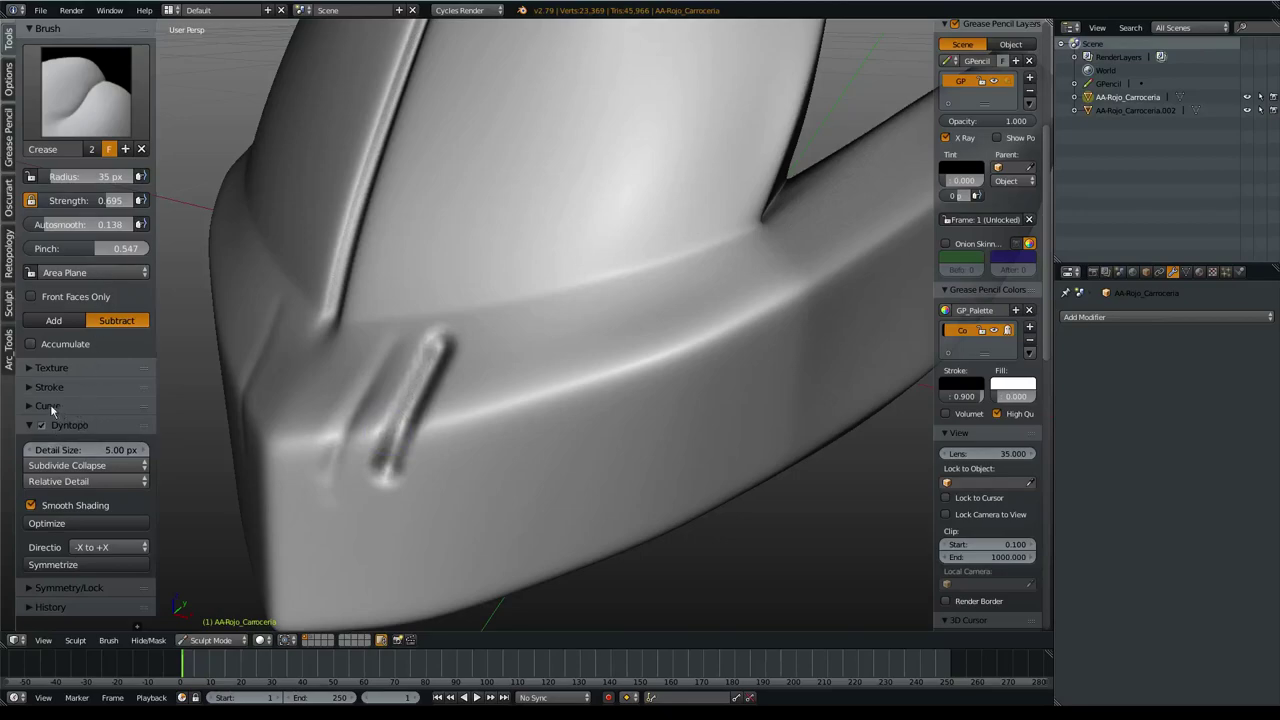
# - Give the brush a Sharp falloff with a point at X 0.585, Y 0.083, and carve a second groove
pyautogui.click(68, 404)
pyautogui.scroll(-2, 80, 430)
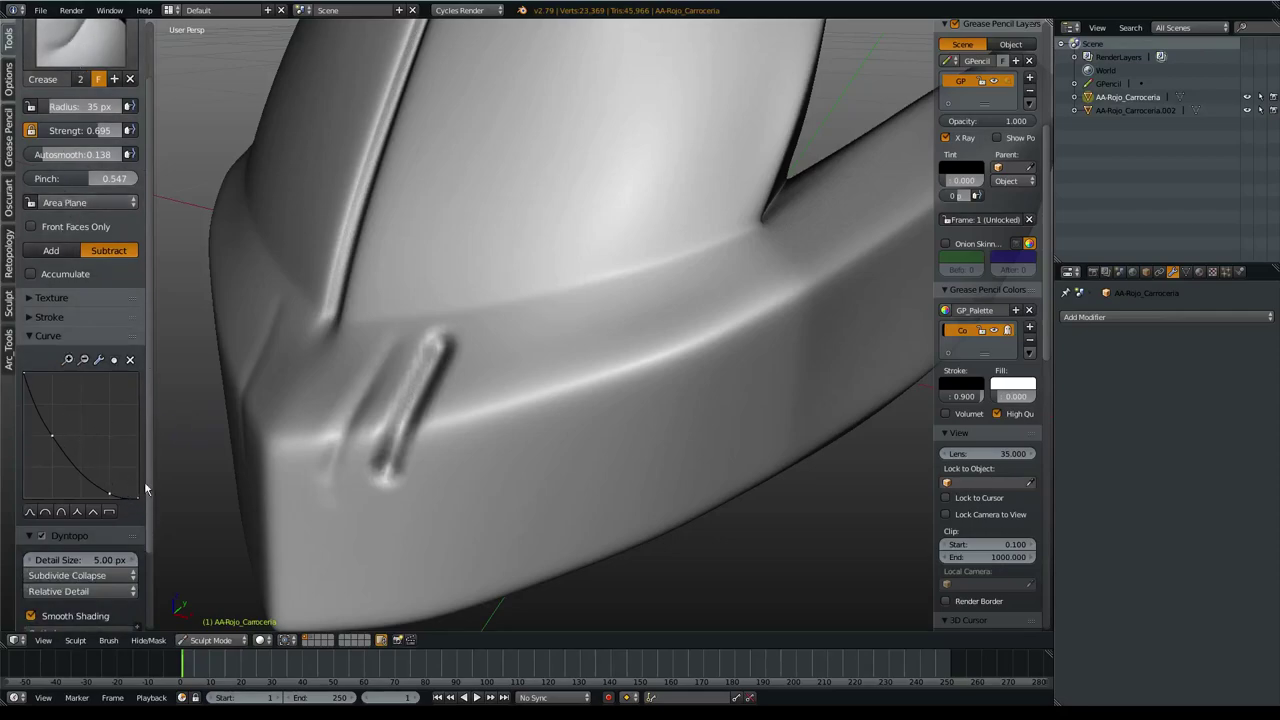
pyautogui.click(93, 512)
pyautogui.click(76, 512)
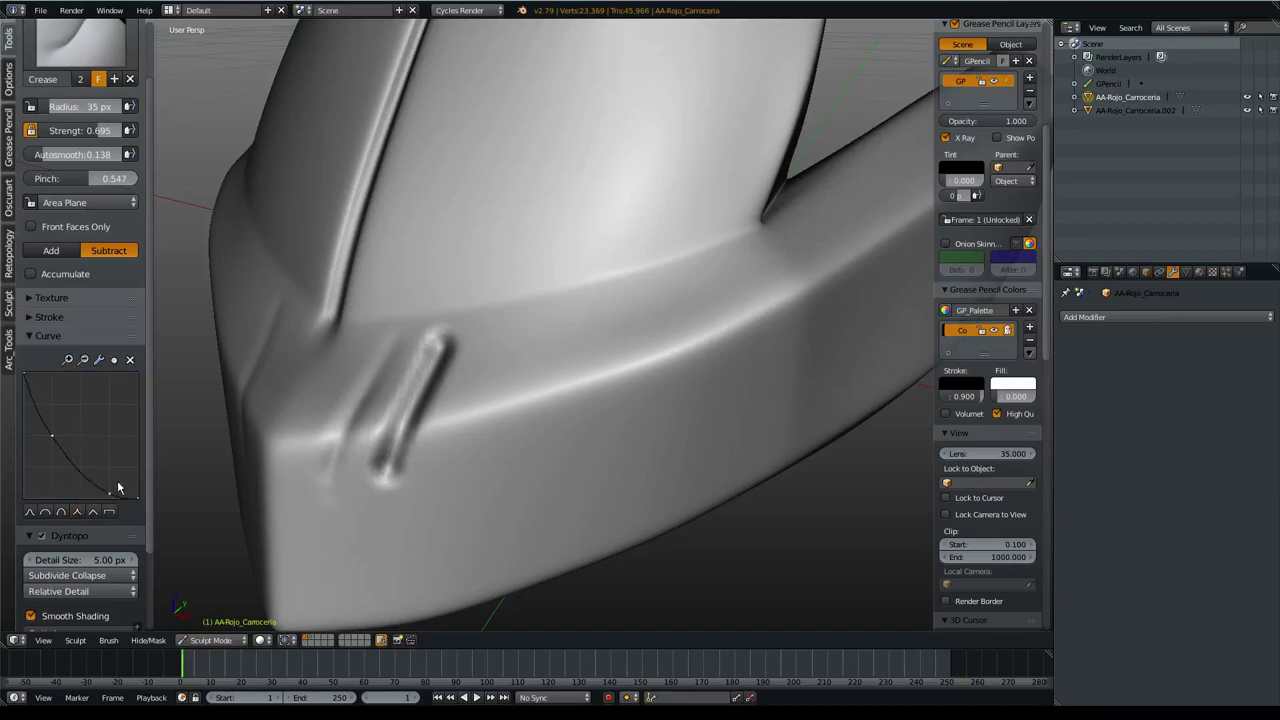
pyautogui.click(41, 441)
pyautogui.moveTo(89, 487); pyautogui.dragTo(89, 492)
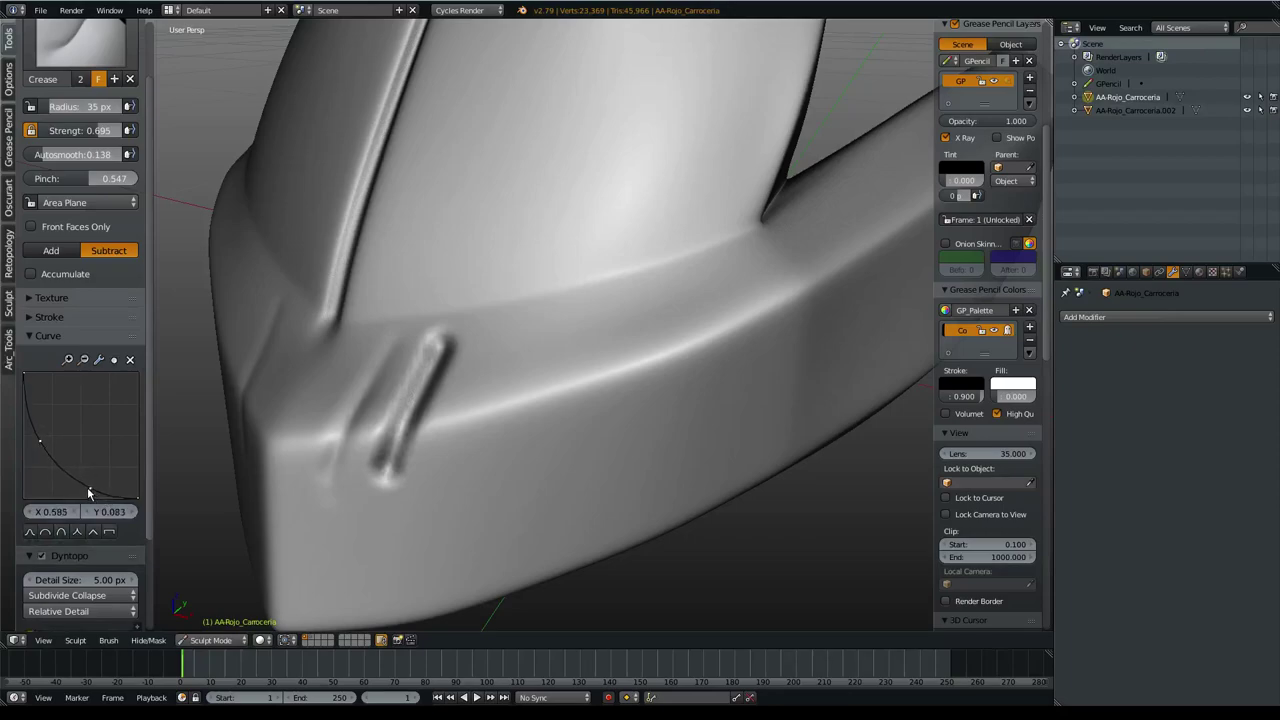
pyautogui.moveTo(505, 342); pyautogui.dragTo(460, 503)
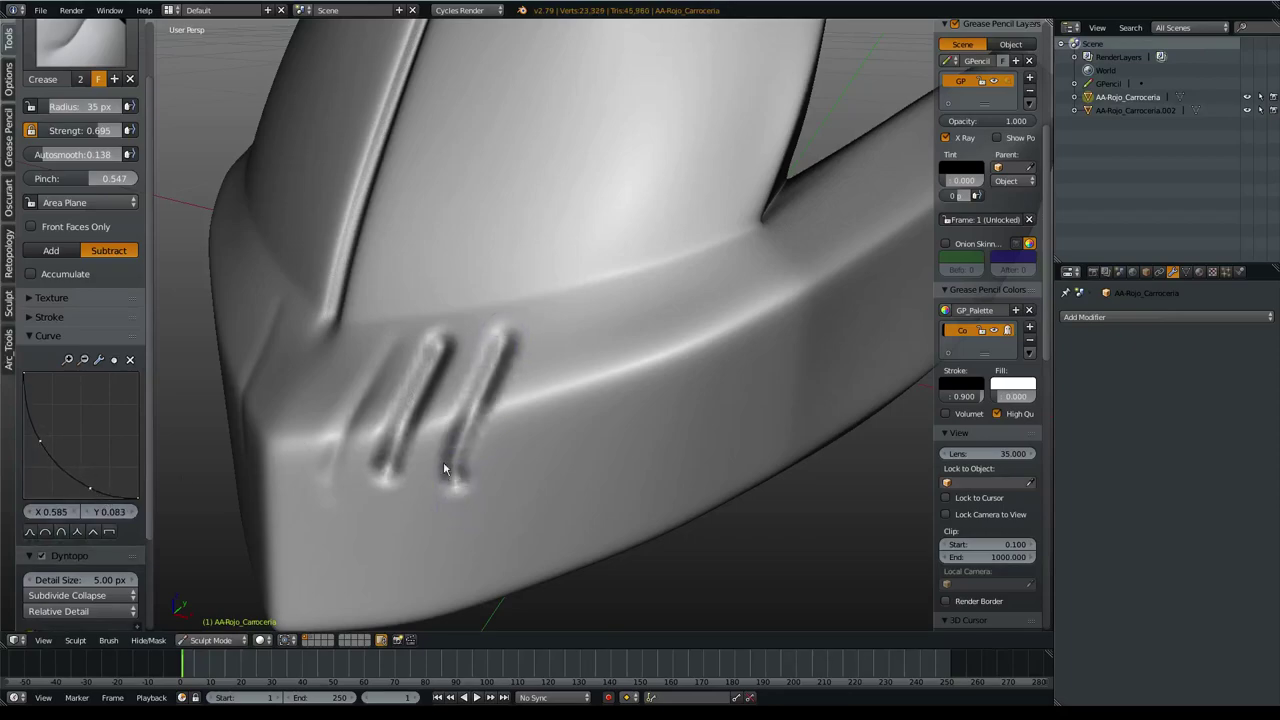
# - Lower the Dyntopo detail size to 4 px, tweak the curve, and carve a third vent groove
pyautogui.click(89, 579)
pyautogui.write('4')
pyautogui.press('Return')
pyautogui.moveTo(76, 489); pyautogui.dragTo(38, 447)
pyautogui.moveTo(545, 325); pyautogui.dragTo(512, 466)
pyautogui.moveTo(530, 426); pyautogui.dragTo(521, 442, button='middle')
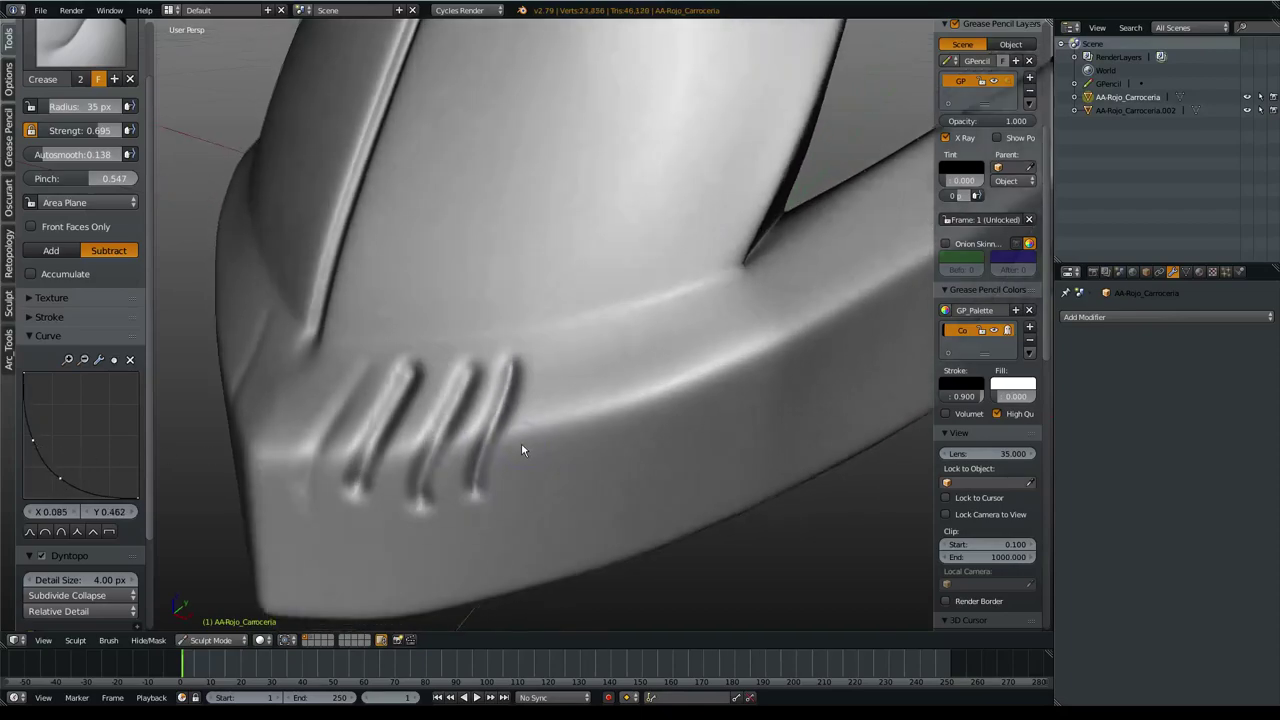
# - Carve more grooves, undo the stray ones, and cut a long diagonal groove beside the pair
pyautogui.moveTo(518, 495); pyautogui.dragTo(588, 345)
pyautogui.moveTo(563, 505); pyautogui.dragTo(656, 232)
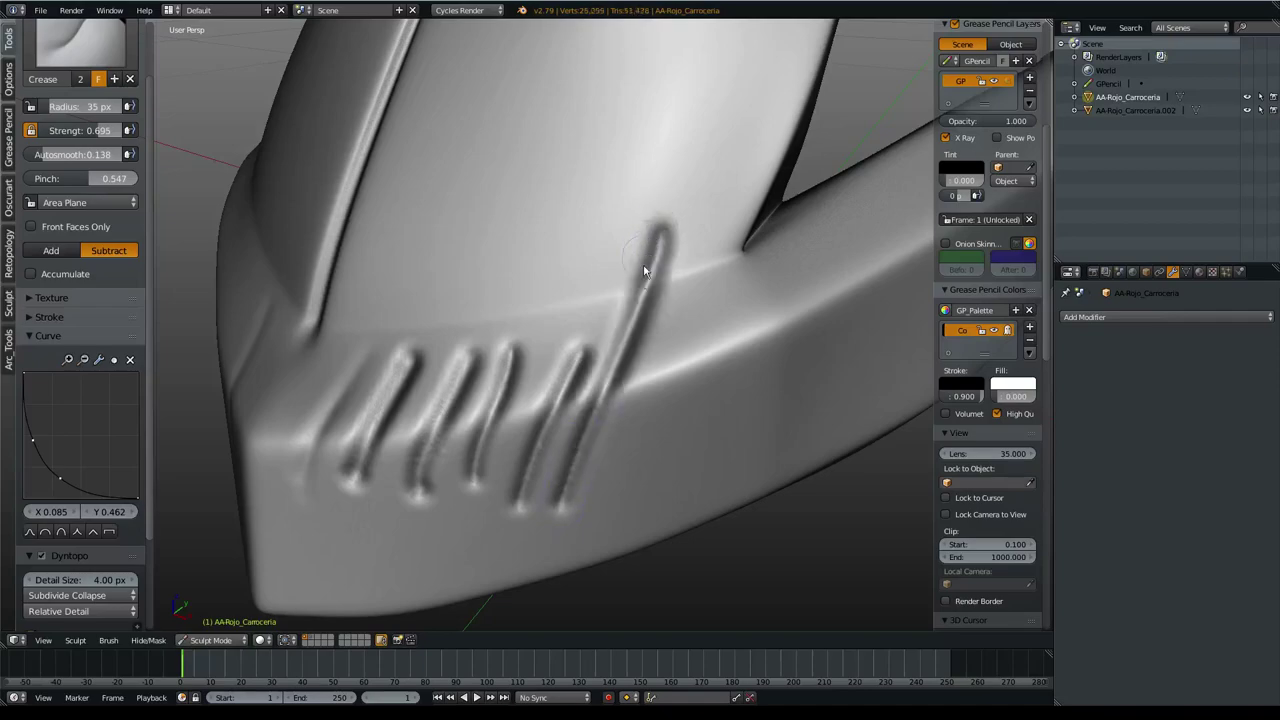
pyautogui.hotkey('ctrl', 'z')
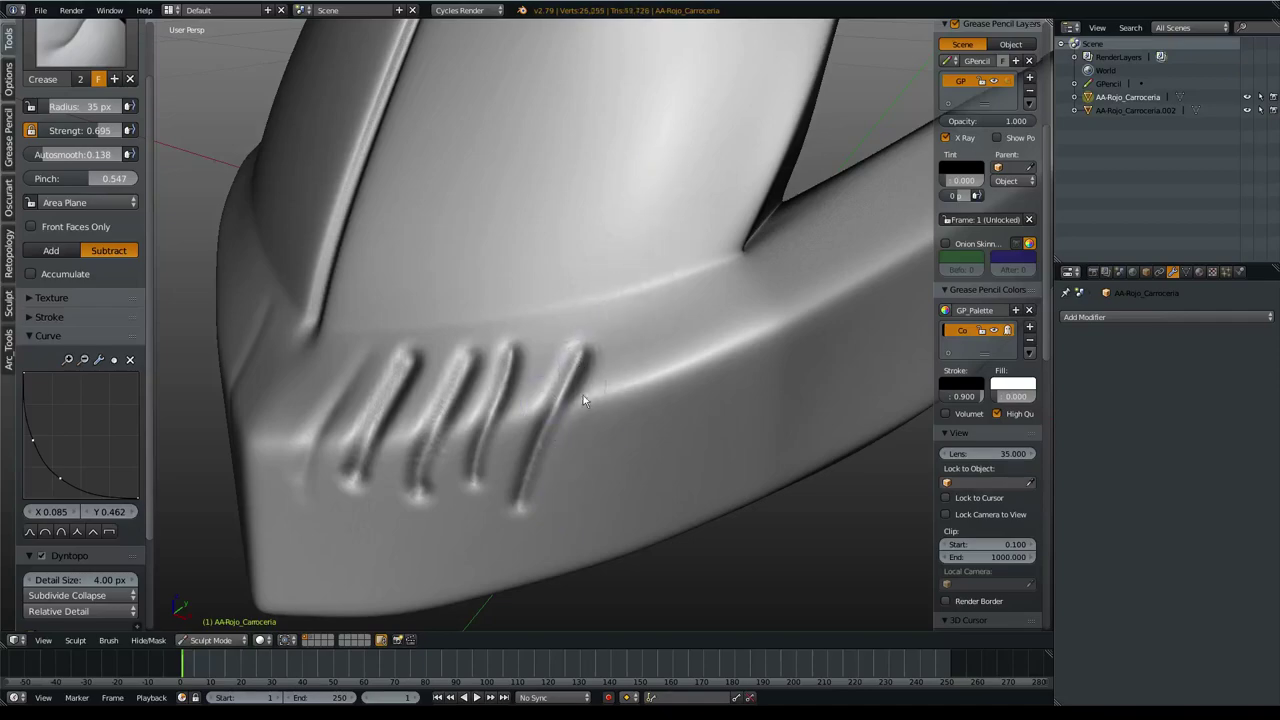
pyautogui.hotkey('ctrl', 'z')
pyautogui.hotkey('ctrl', 'z')
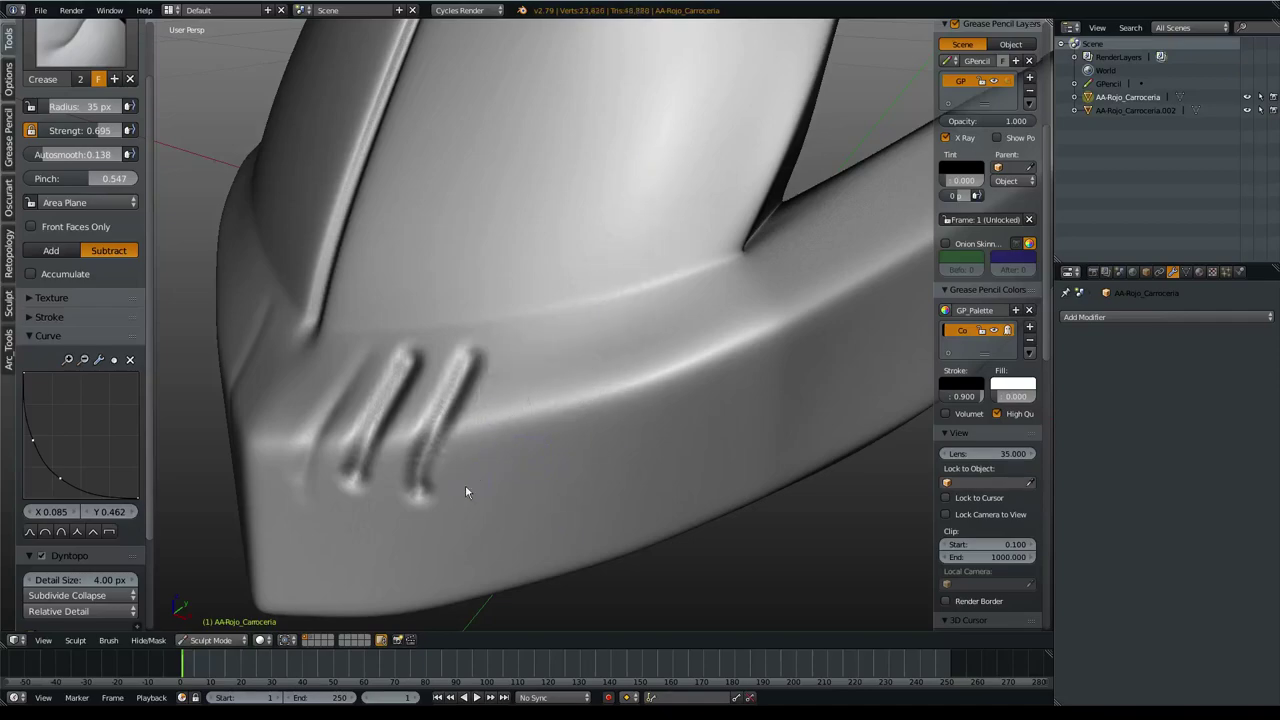
pyautogui.moveTo(465, 484); pyautogui.dragTo(580, 292)
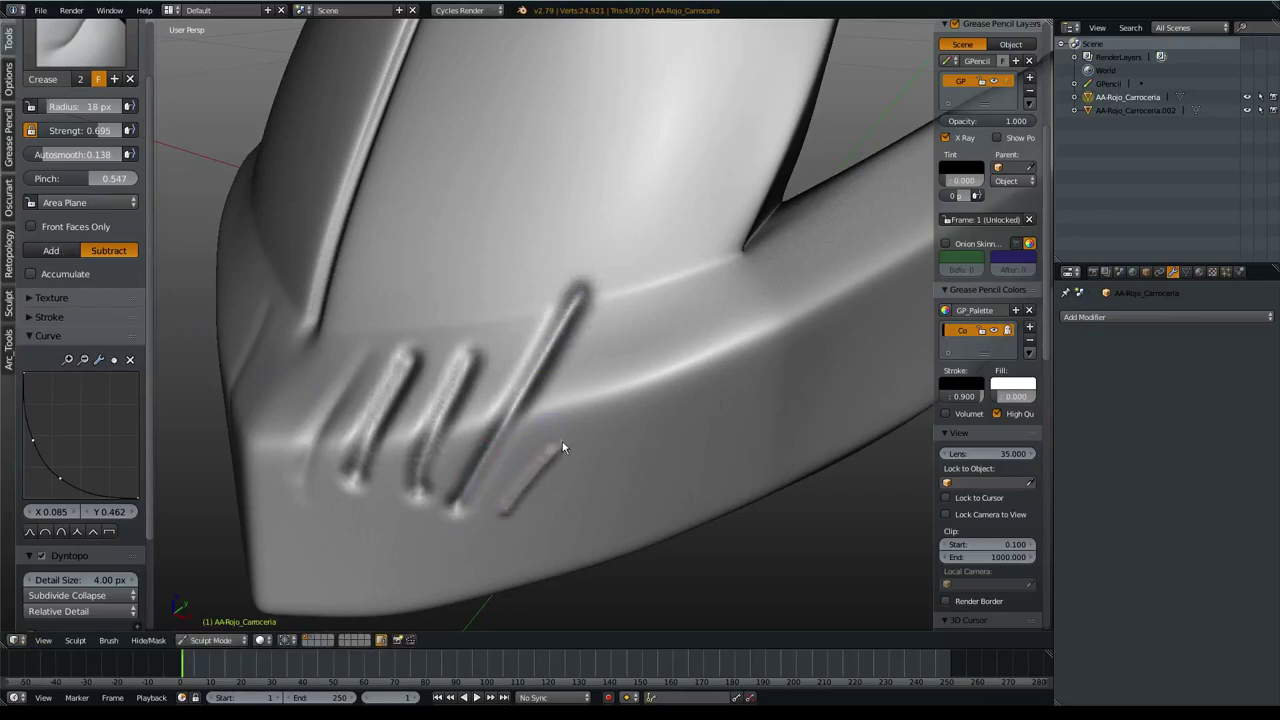
pyautogui.hotkey('ctrl', 'z')
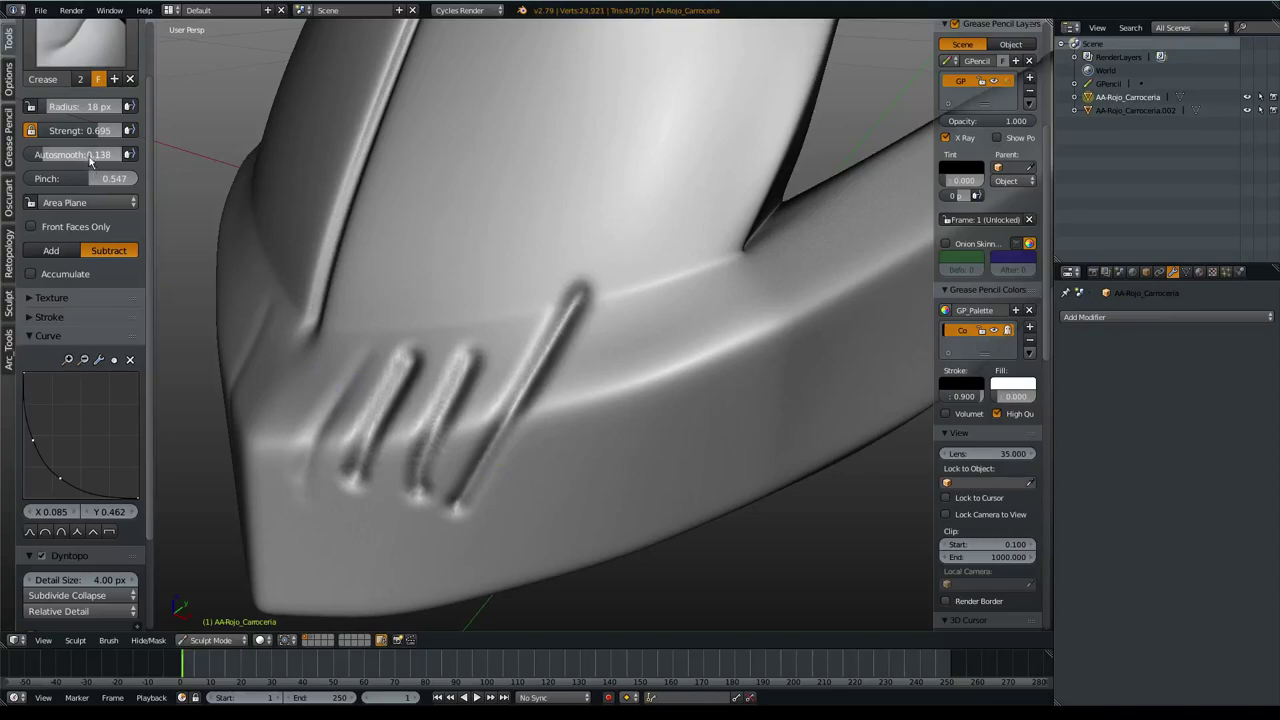
# - Drop brush strength to 0.154 to soften the groove's lower end, then raise it to 0.499
pyautogui.hotkey('shift', 'f')
pyautogui.click(510, 447)
pyautogui.moveTo(550, 386); pyautogui.dragTo(470, 492)
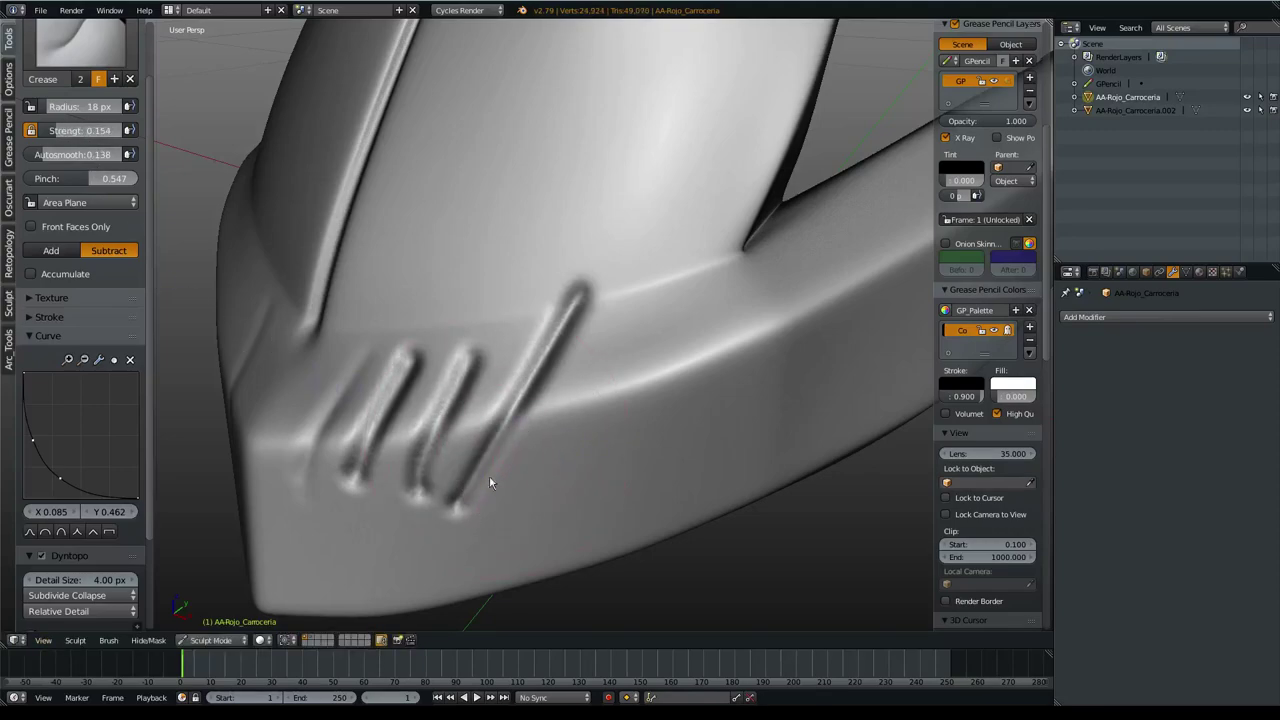
pyautogui.hotkey('shift', 'f')
pyautogui.moveTo(484, 496); pyautogui.dragTo(598, 291)
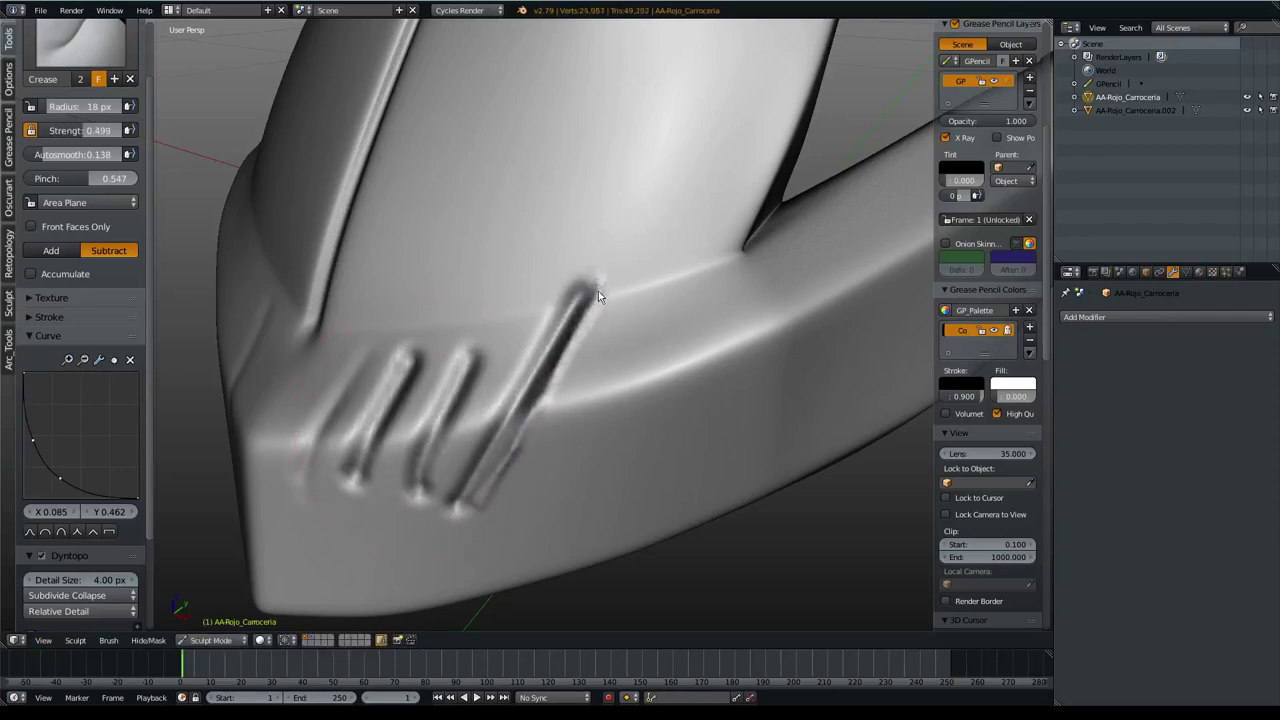
pyautogui.moveTo(533, 356); pyautogui.dragTo(461, 481)
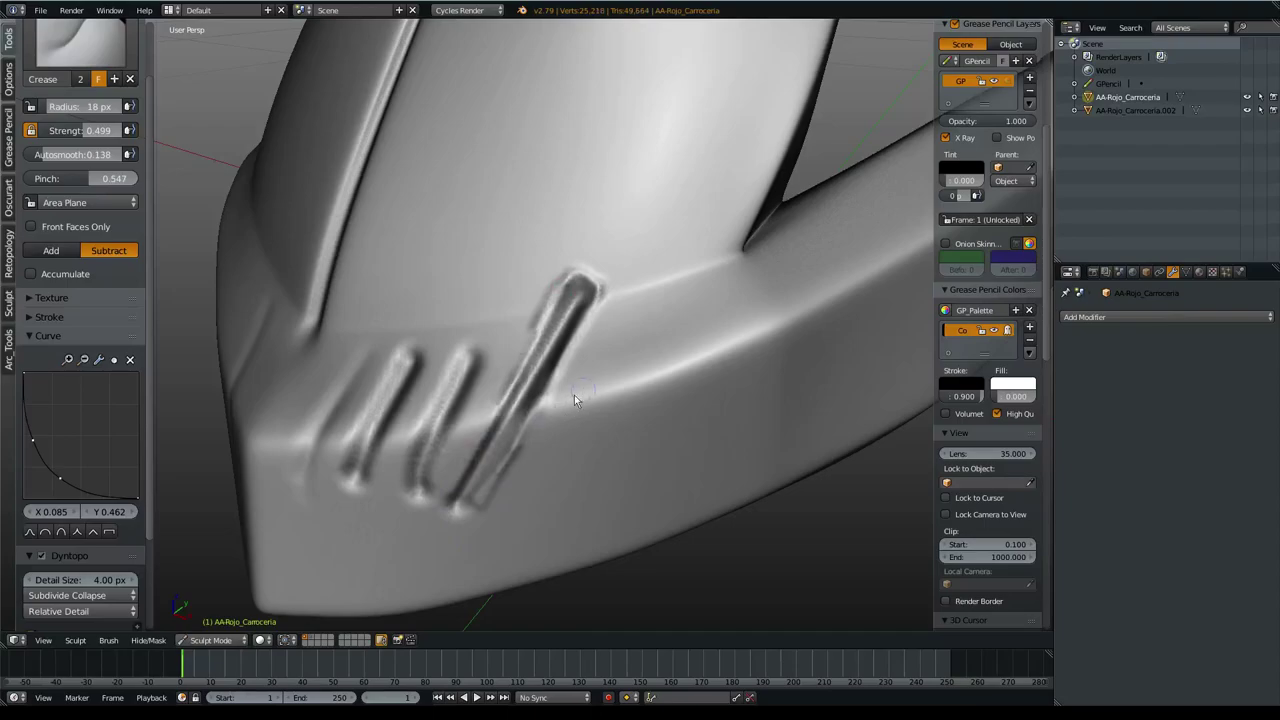
pyautogui.moveTo(575, 365); pyautogui.dragTo(656, 357)
pyautogui.moveTo(656, 357)
pyautogui.mouseDown(button='middle')
pyautogui.moveTo(567, 416)
pyautogui.moveTo(651, 405)
pyautogui.moveTo(629, 410)
pyautogui.mouseUp(button='middle')
pyautogui.scroll(2, 629, 410)
pyautogui.scroll(1, 614, 419)
pyautogui.scroll(1, 585, 424)
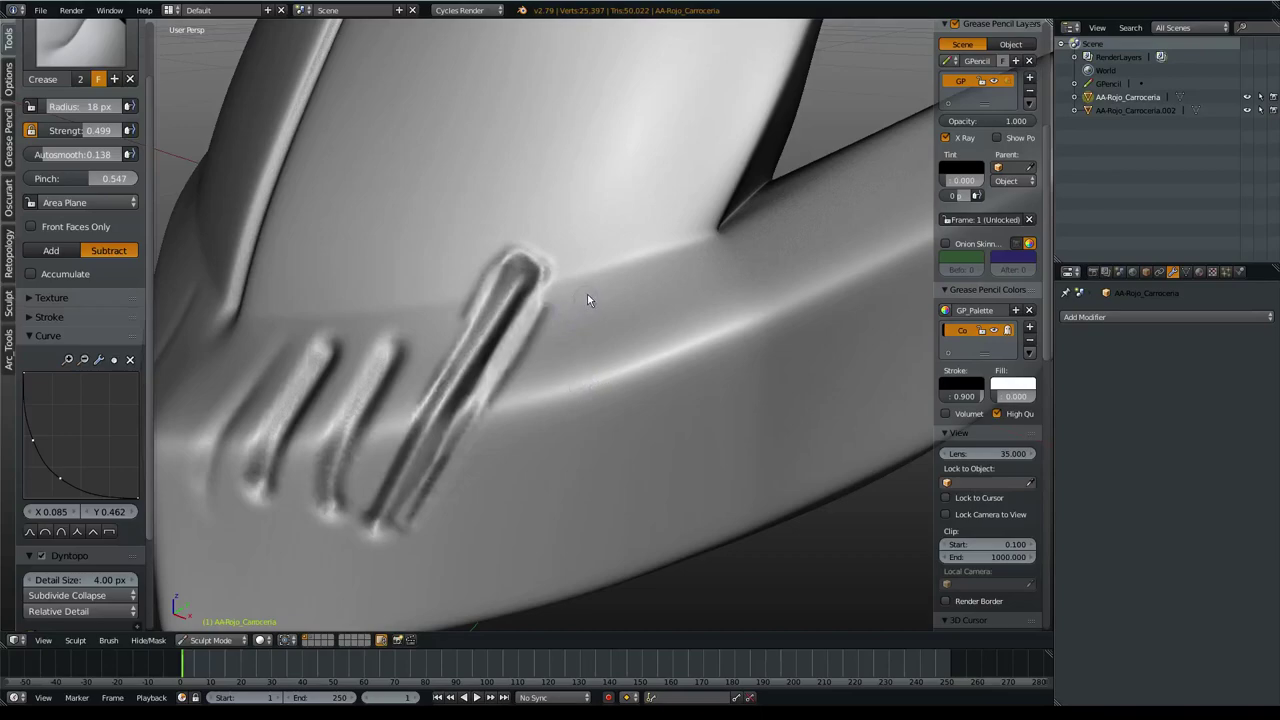
pyautogui.moveTo(580, 292); pyautogui.dragTo(539, 370, button='middle')
pyautogui.press('f')
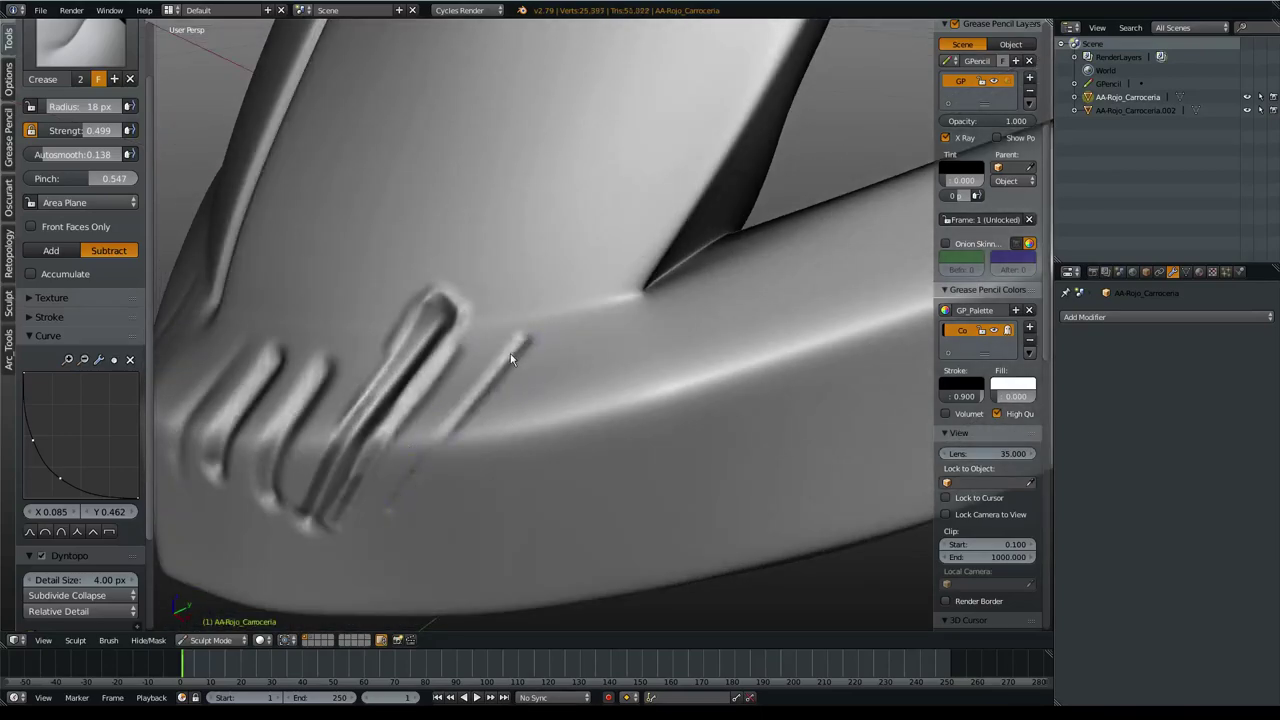
pyautogui.click(494, 429)
pyautogui.moveTo(440, 440); pyautogui.dragTo(465, 410)
pyautogui.moveTo(510, 357); pyautogui.dragTo(517, 426)
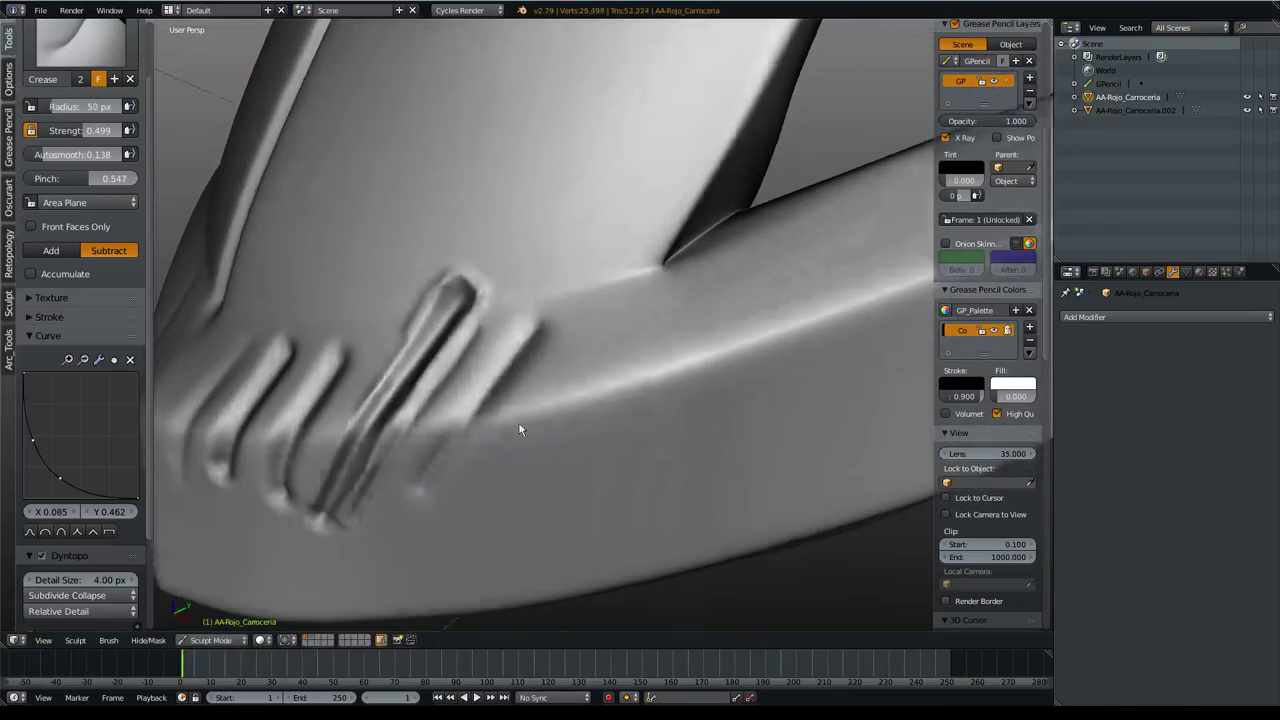
pyautogui.moveTo(517, 426)
pyautogui.mouseDown(button='middle')
pyautogui.moveTo(529, 423)
pyautogui.moveTo(320, 306)
pyautogui.mouseUp(button='middle')
pyautogui.moveTo(74, 127); pyautogui.dragTo(98, 130)
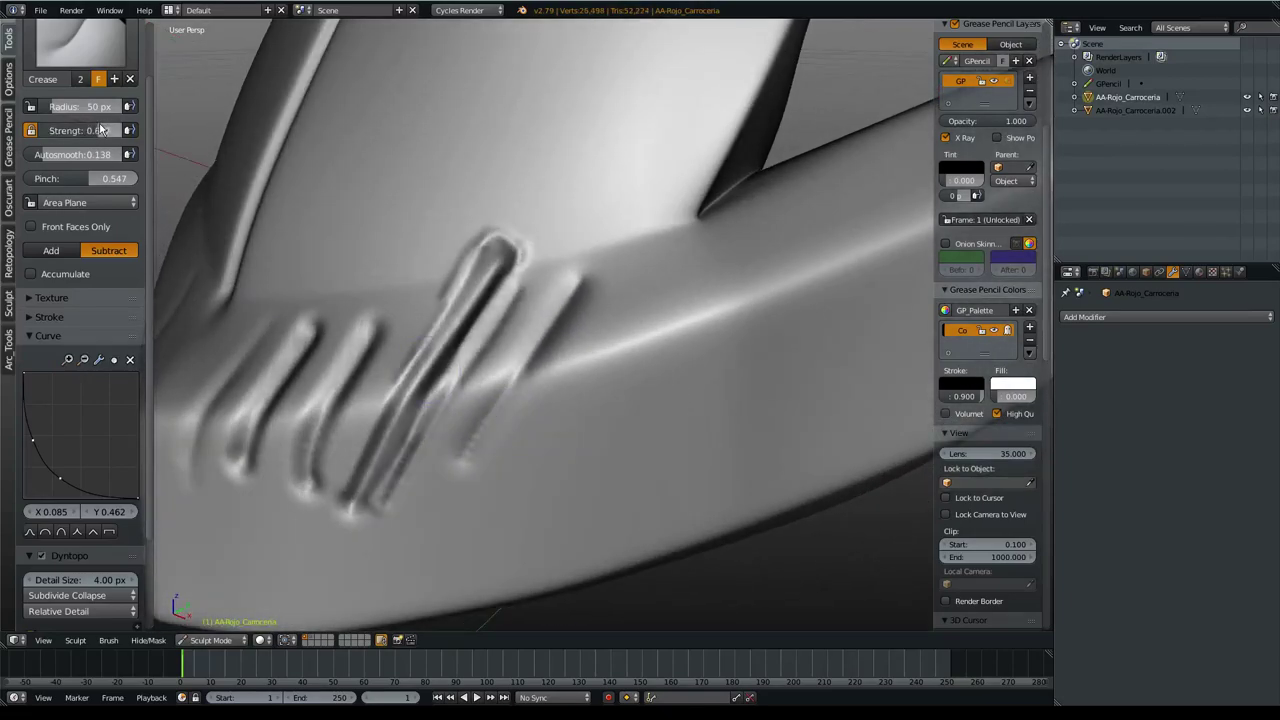
pyautogui.moveTo(560, 290); pyautogui.dragTo(469, 449)
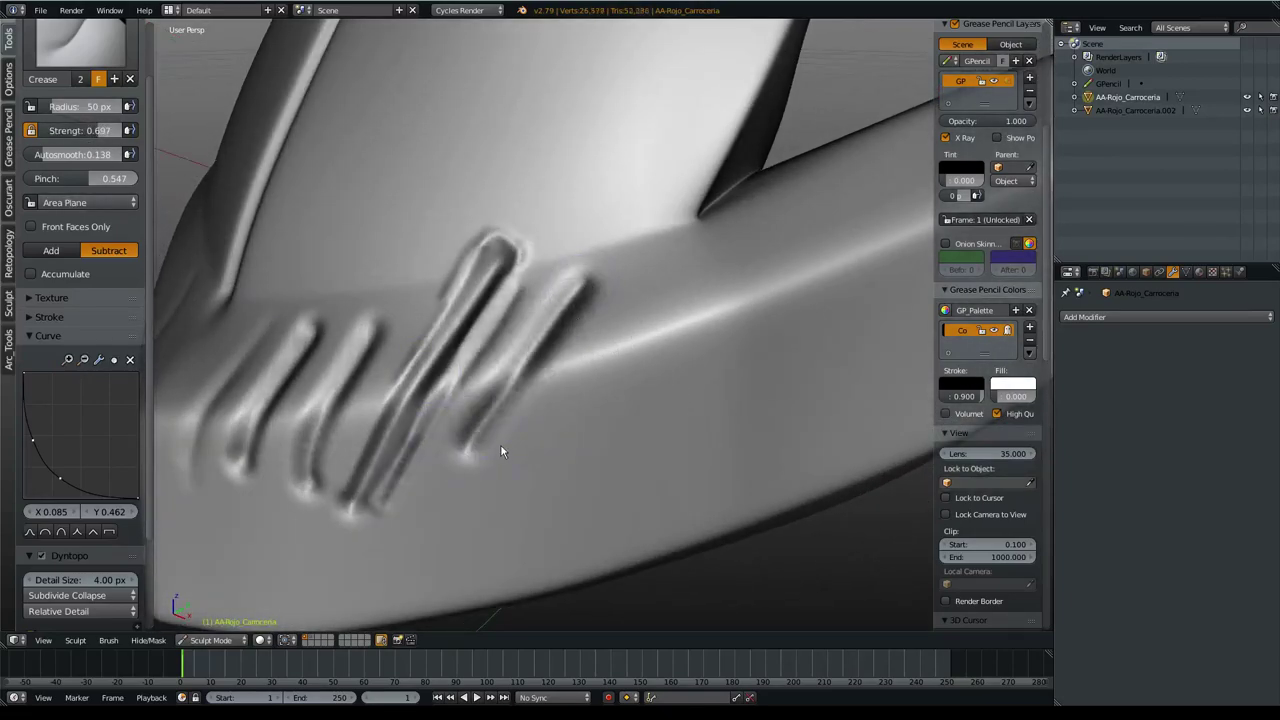
pyautogui.moveTo(500, 444); pyautogui.dragTo(524, 432, button='middle')
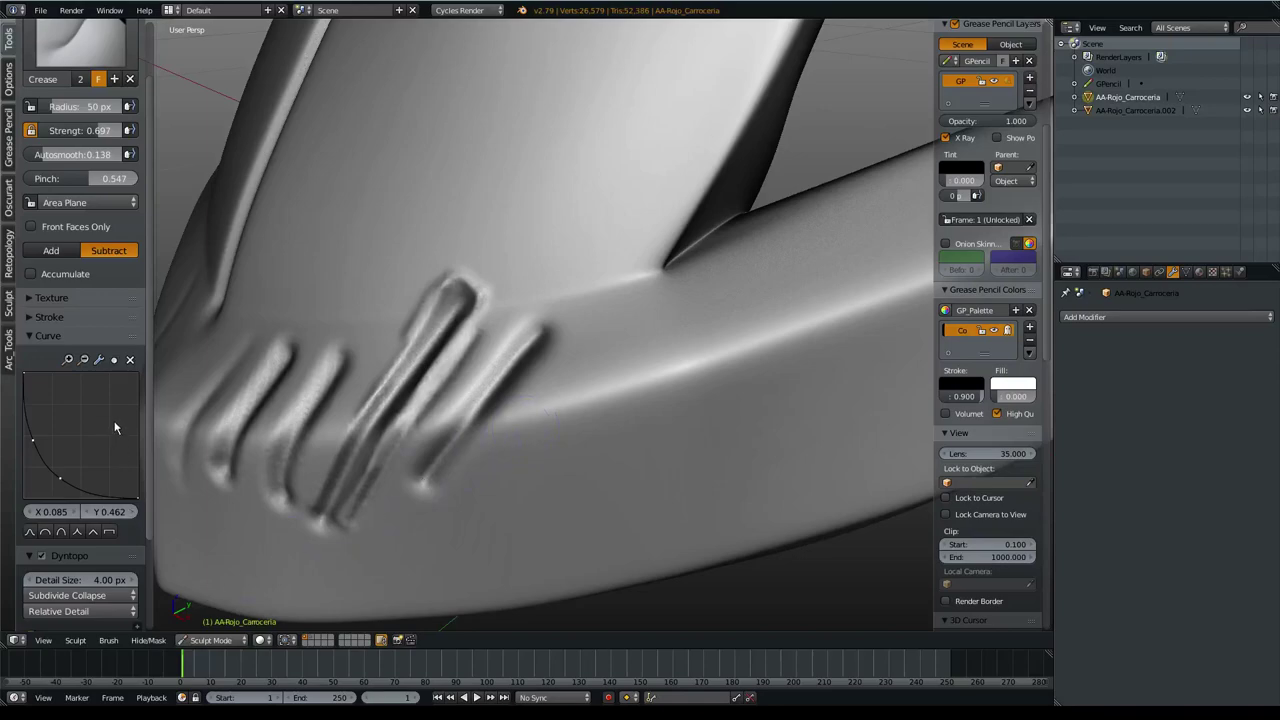
pyautogui.scroll(-2, 110, 400)
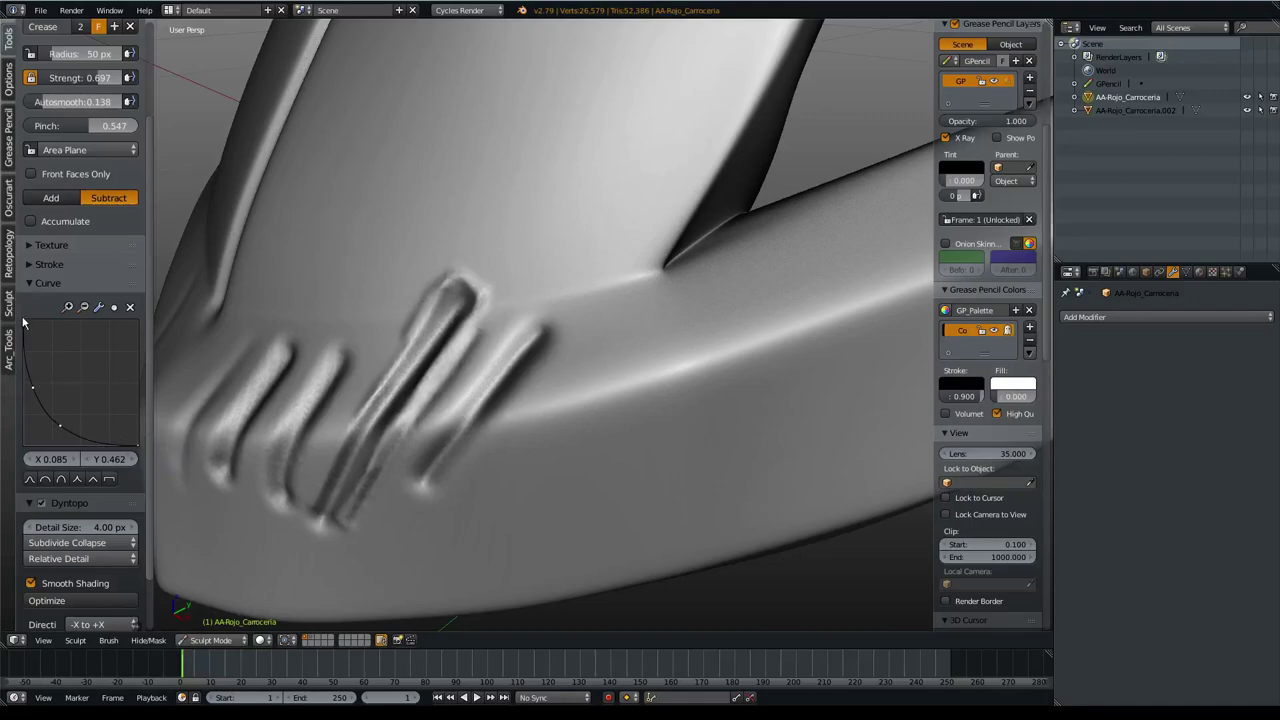
# - Enlarge the tool shelf and raise the Crease brush radius to 97 px
pyautogui.moveTo(157, 442); pyautogui.dragTo(274, 440)
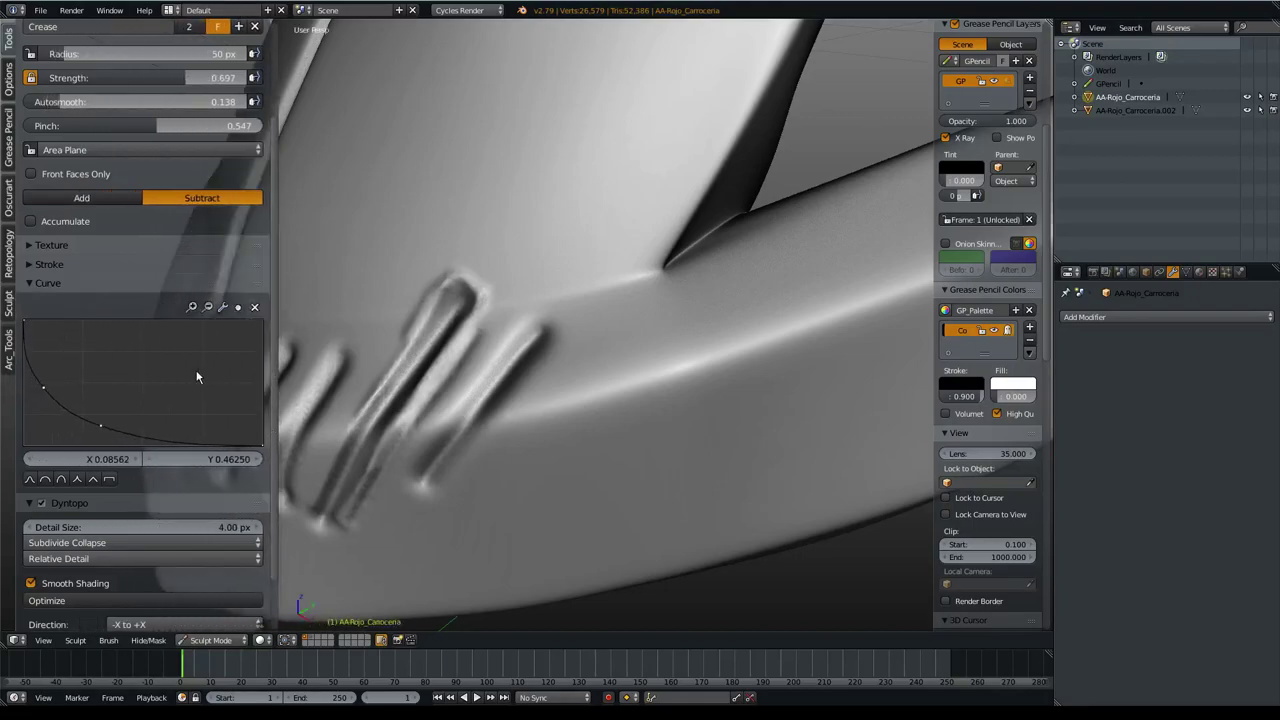
pyautogui.keyDown('ctrl'); pyautogui.moveTo(152, 364); pyautogui.dragTo(118, 381, button='middle'); pyautogui.keyUp('ctrl')
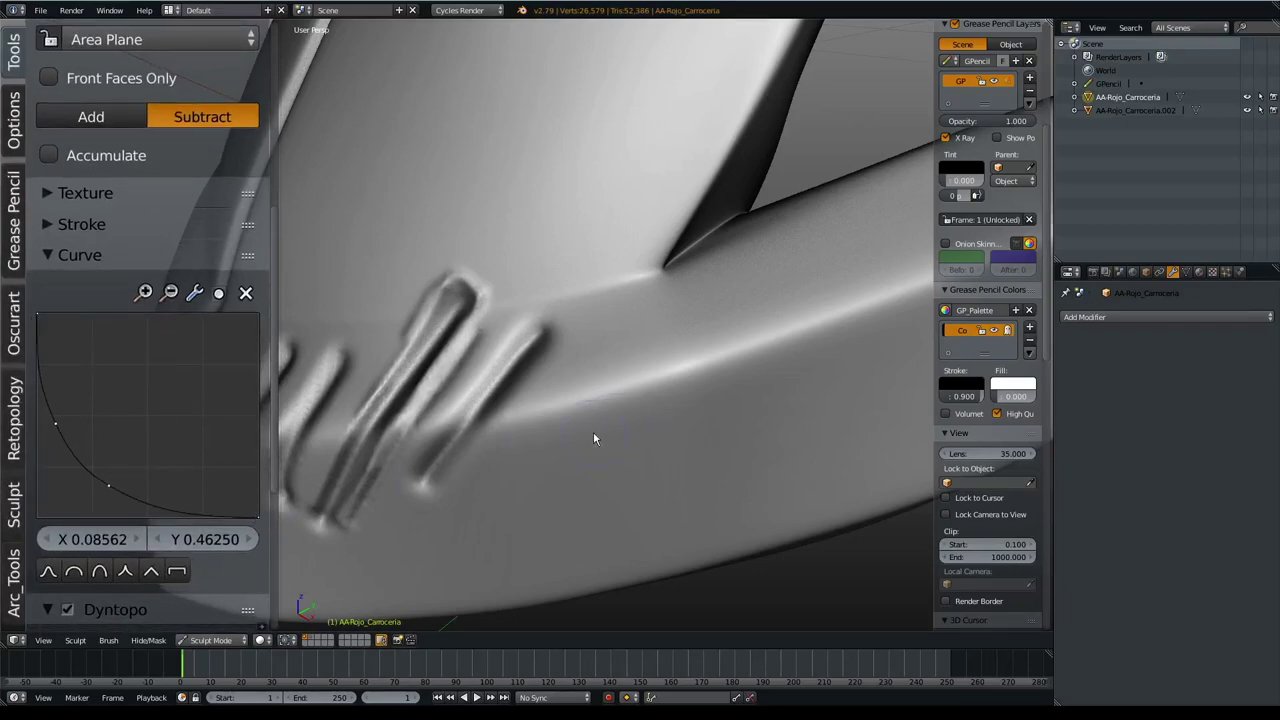
pyautogui.moveTo(594, 437); pyautogui.dragTo(614, 428)
pyautogui.click(14, 120)
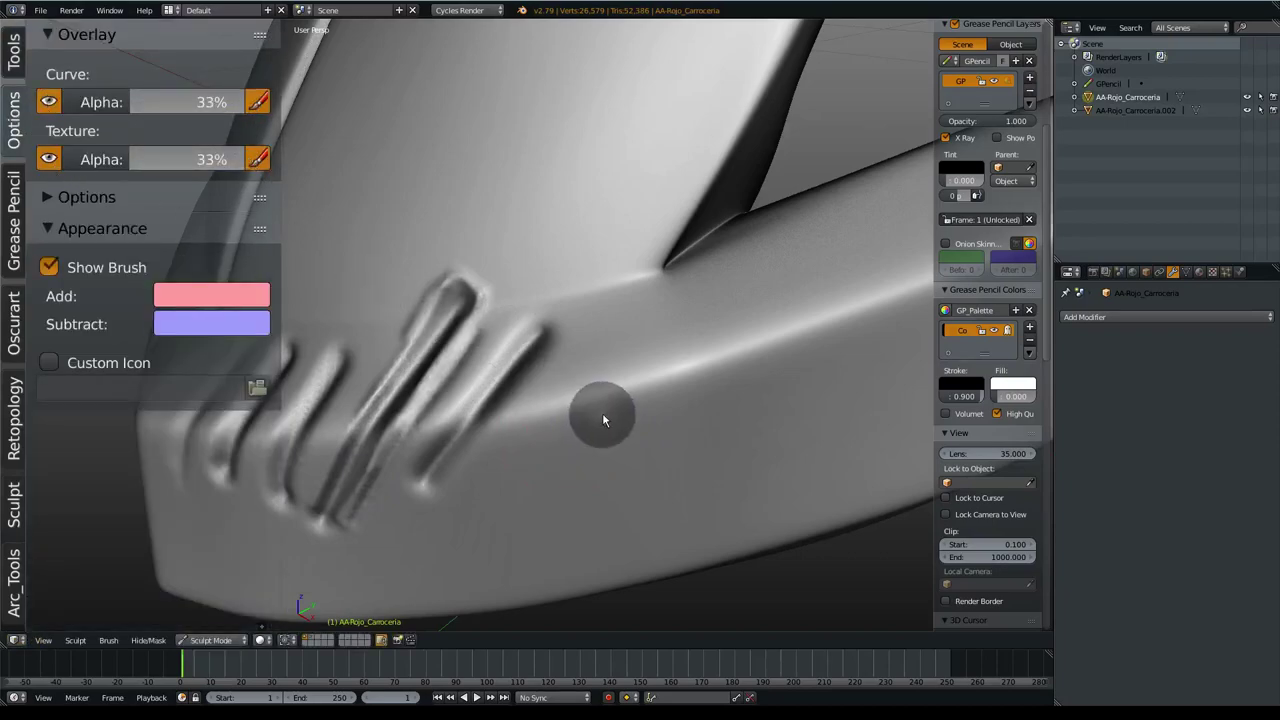
pyautogui.press('f')
pyautogui.click(14, 55)
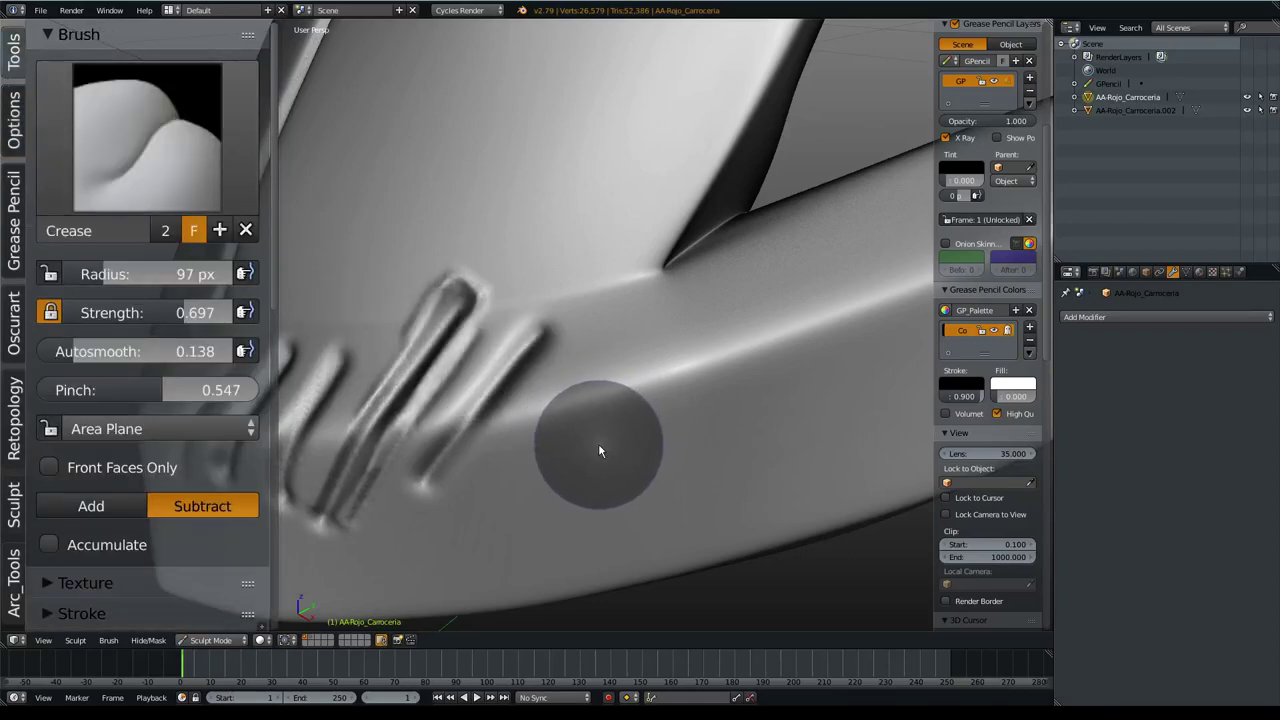
# - Add a falloff curve point near the end at X 0.67630, Y 0.04375
pyautogui.scroll(-3, 126, 313)
pyautogui.scroll(-8, 126, 313)
pyautogui.scroll(-1, 126, 313)
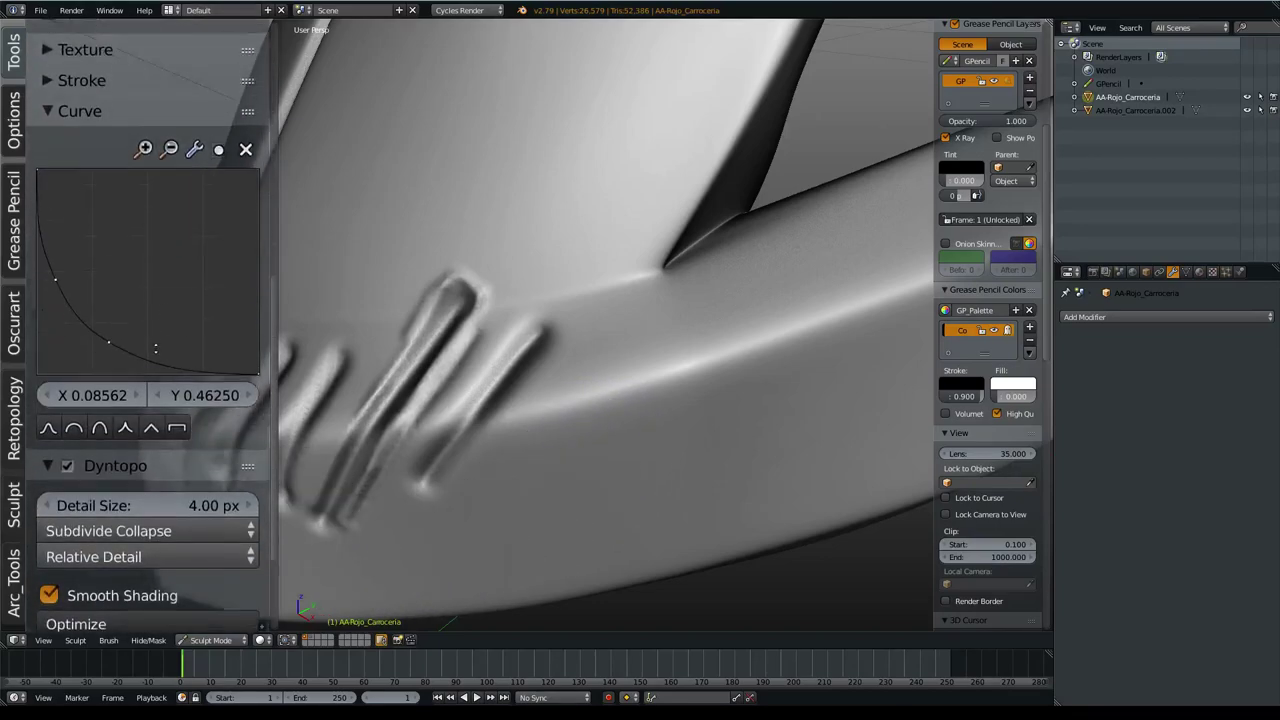
pyautogui.click(187, 381)
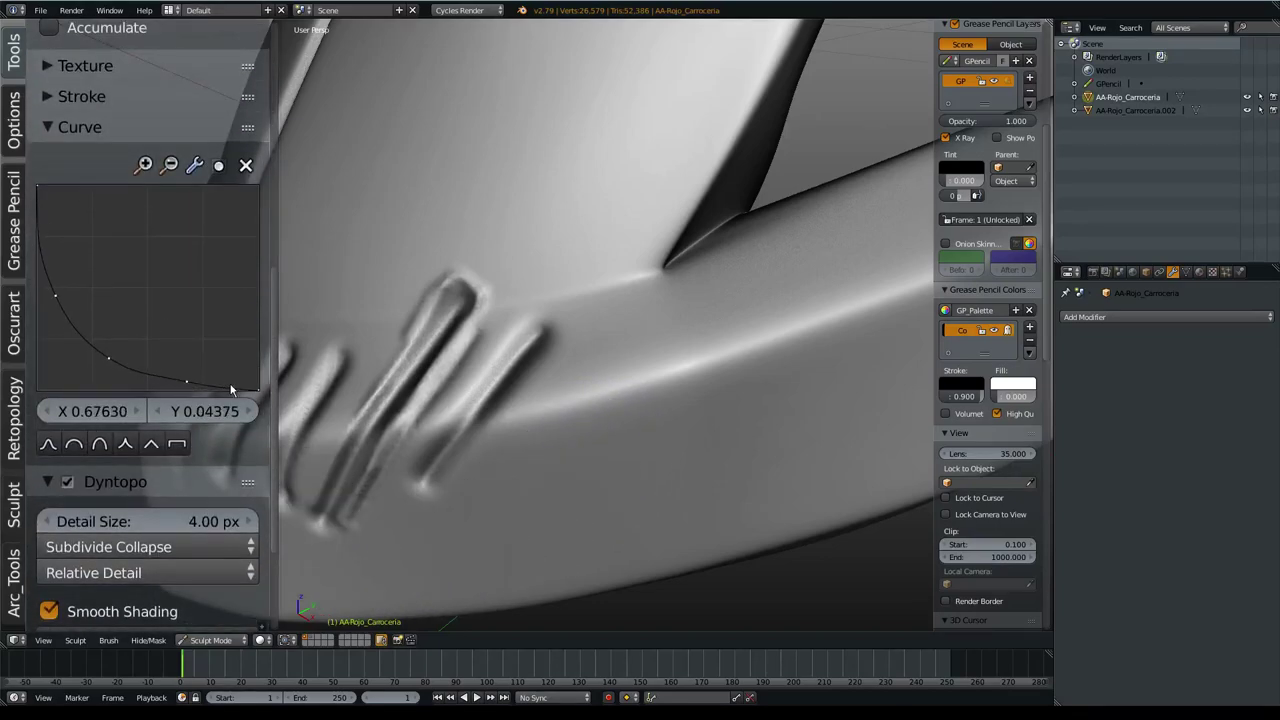
# - Shape a bump at the curve's end, with the end point at X 0.88439, Y 0.13125, and test-stamp a dent
pyautogui.moveTo(220, 377)
pyautogui.mouseDown()
pyautogui.moveTo(240, 263)
pyautogui.moveTo(232, 364)
pyautogui.mouseUp()
pyautogui.moveTo(540, 434)
pyautogui.mouseDown()
pyautogui.moveTo(565, 481)
pyautogui.moveTo(598, 412)
pyautogui.moveTo(743, 357)
pyautogui.moveTo(610, 343)
pyautogui.moveTo(509, 189)
pyautogui.mouseUp()
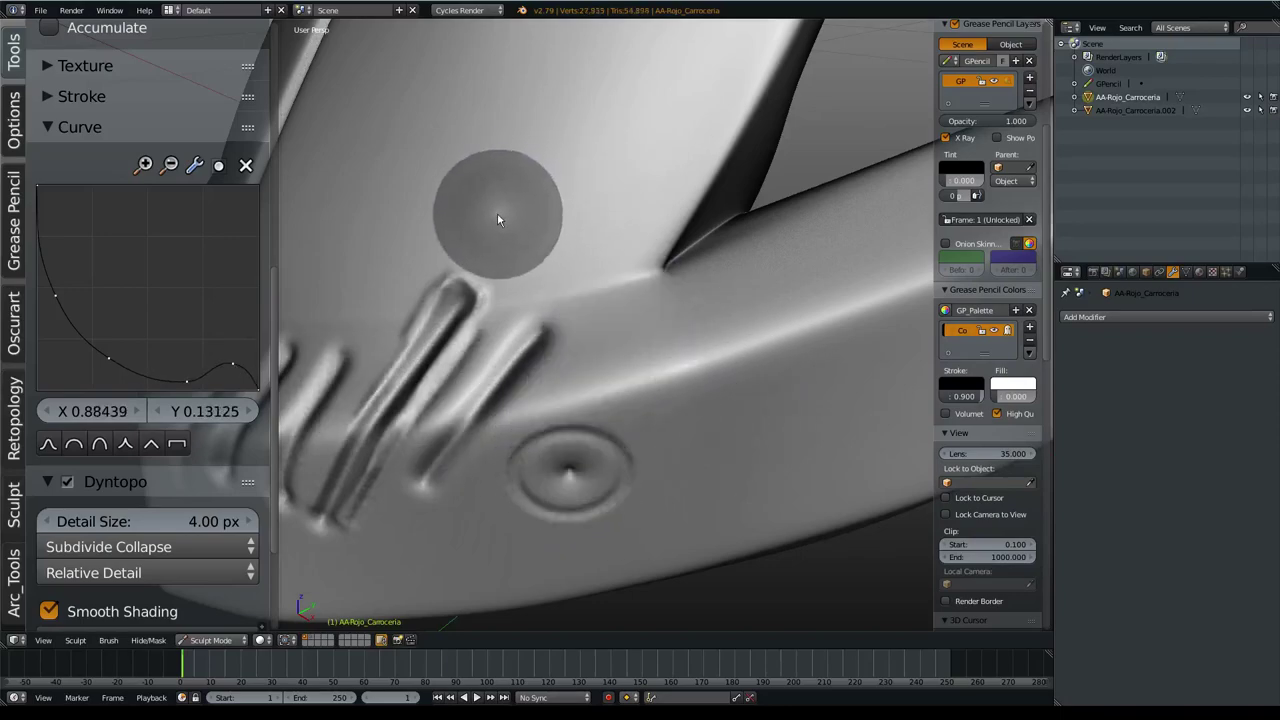
pyautogui.click(497, 212)
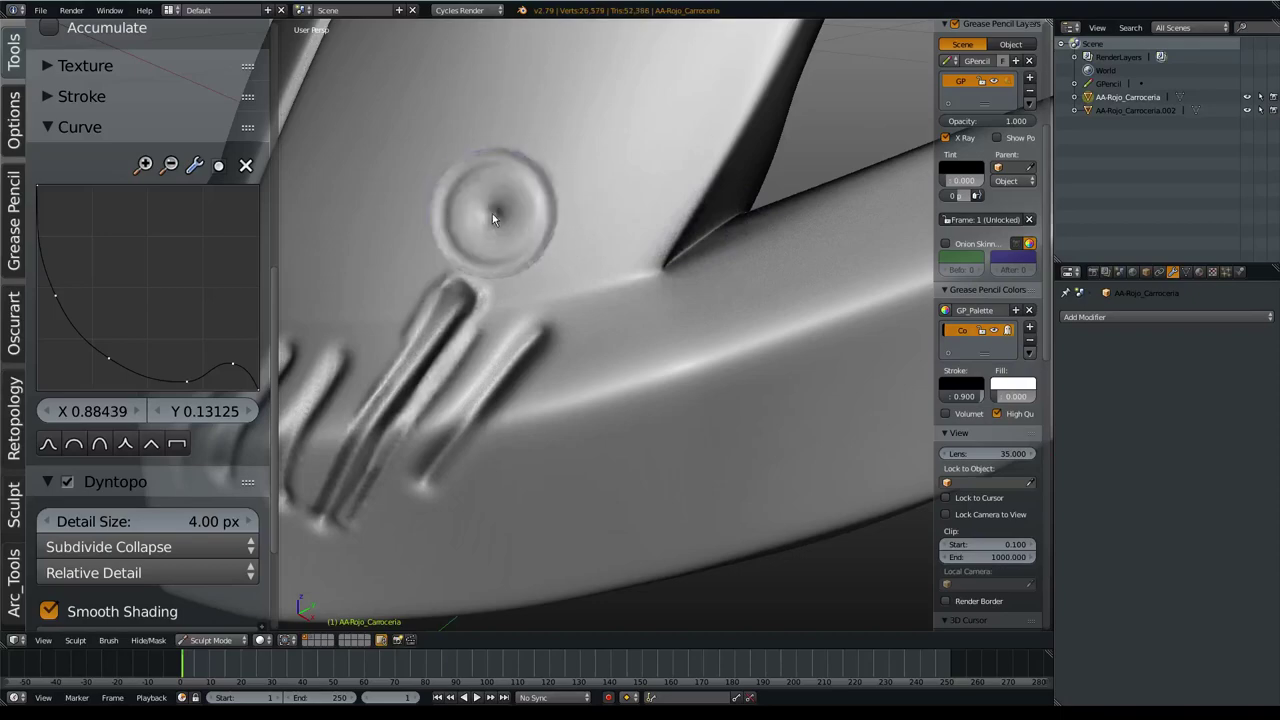
pyautogui.hotkey('ctrl', 'z')
# - Adjust the brush radius, test a groove across the panel, and undo it
pyautogui.press('f')
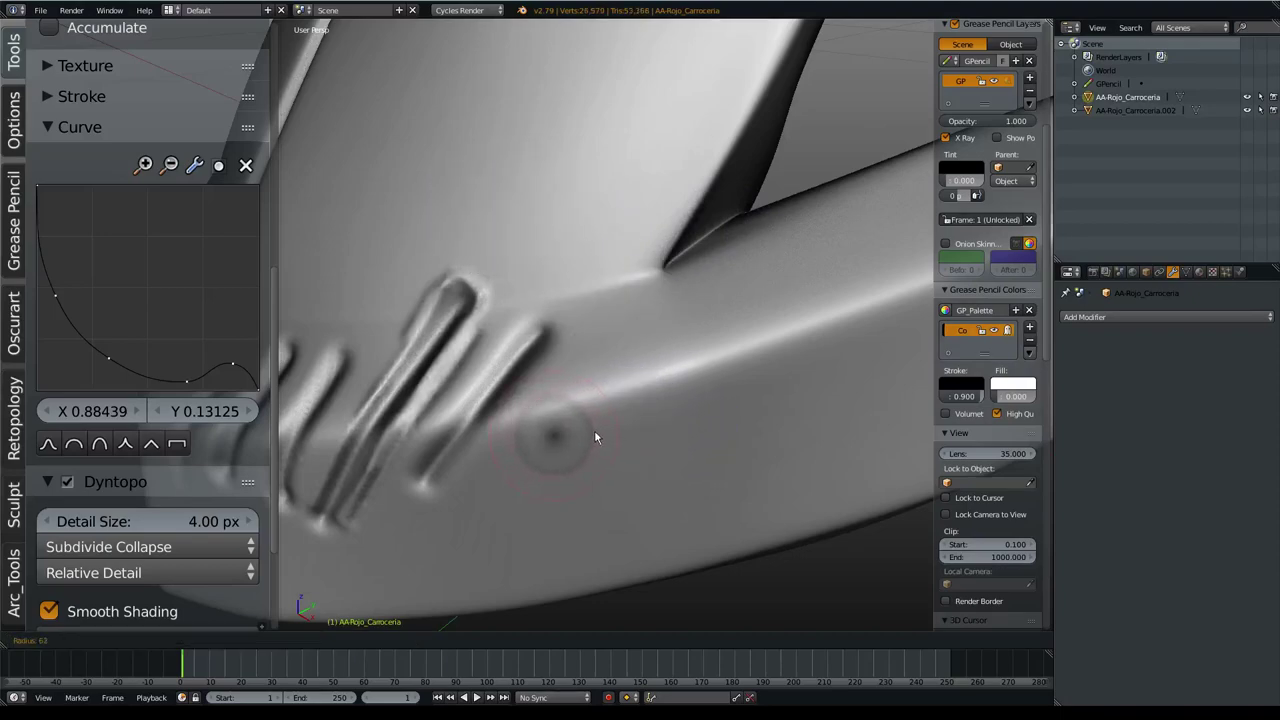
pyautogui.click(594, 437)
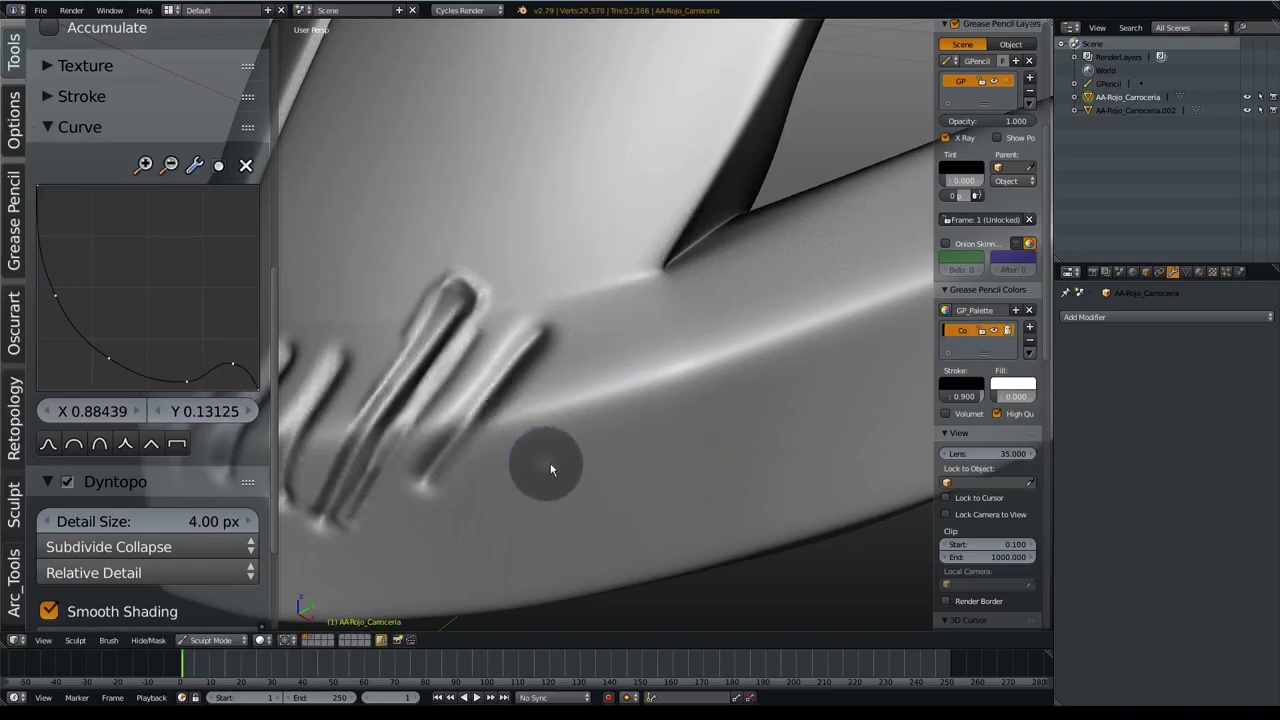
pyautogui.moveTo(549, 486); pyautogui.dragTo(642, 326)
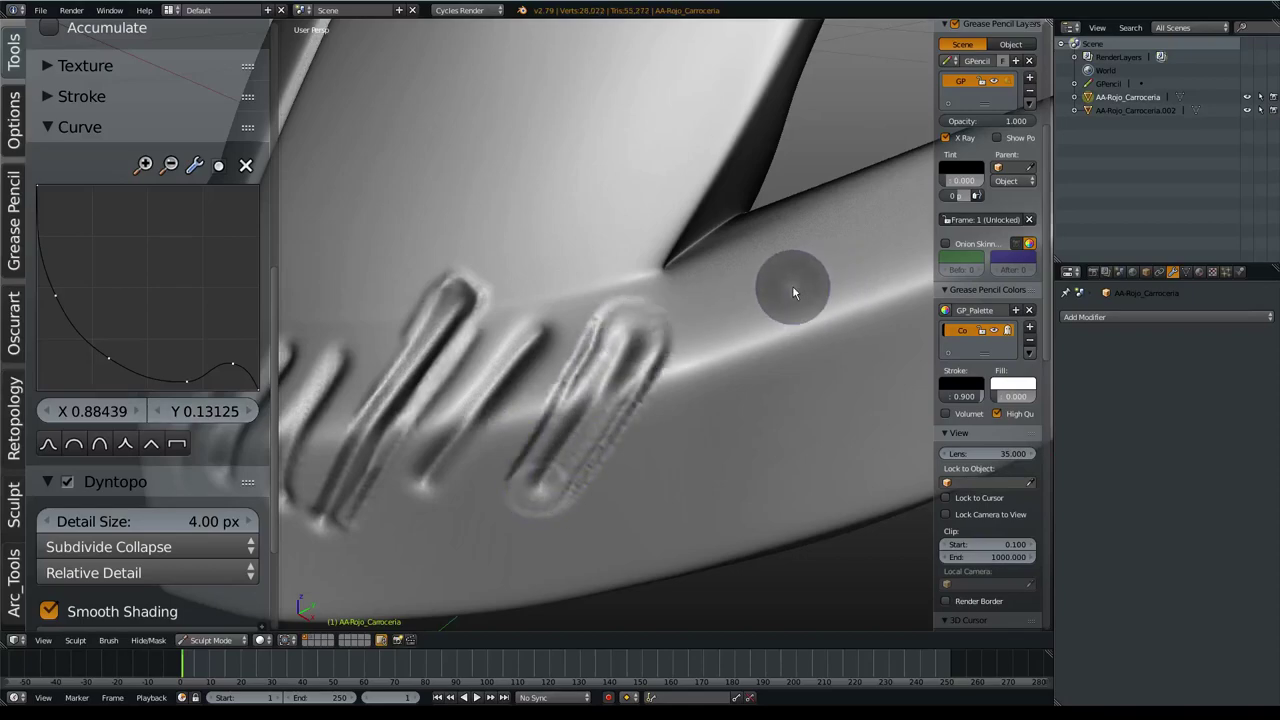
pyautogui.hotkey('ctrl', 'z')
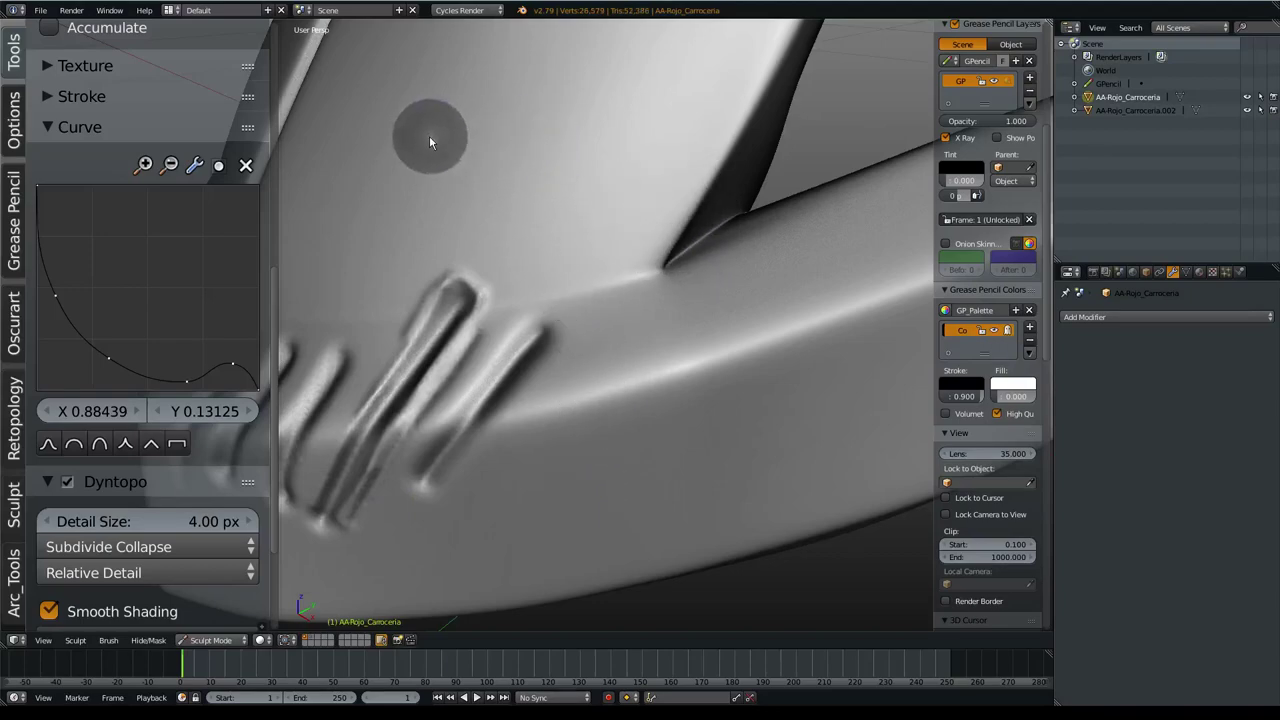
# - Draw a horizontal guide line with a U-shaped dip and stamp a round dimple beside the vents
pyautogui.moveTo(431, 132); pyautogui.dragTo(628, 124)
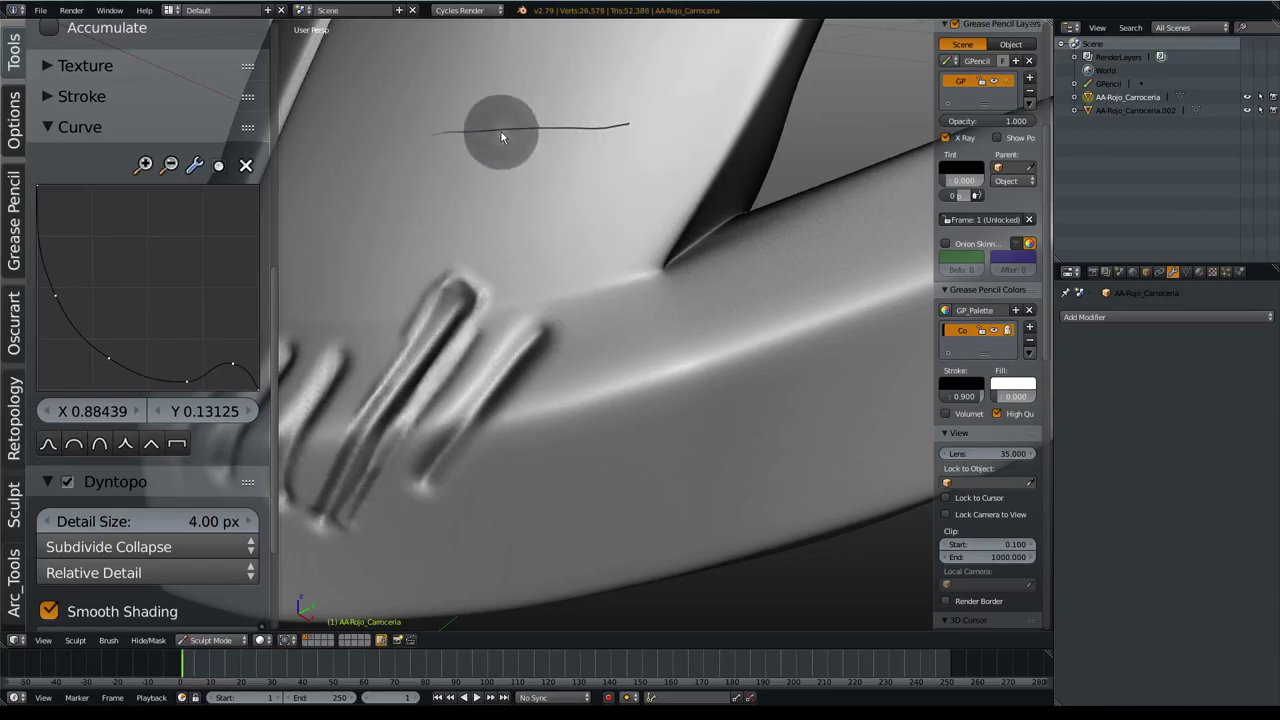
pyautogui.moveTo(502, 130); pyautogui.dragTo(572, 133)
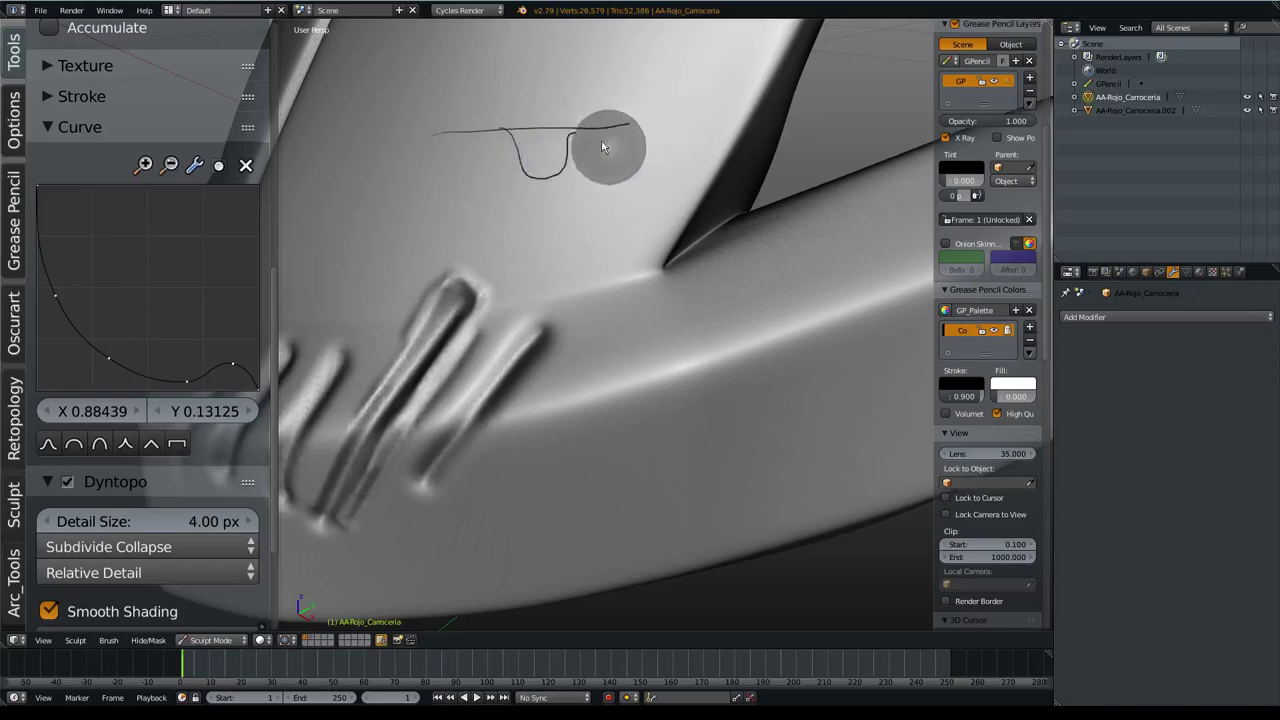
pyautogui.click(619, 352)
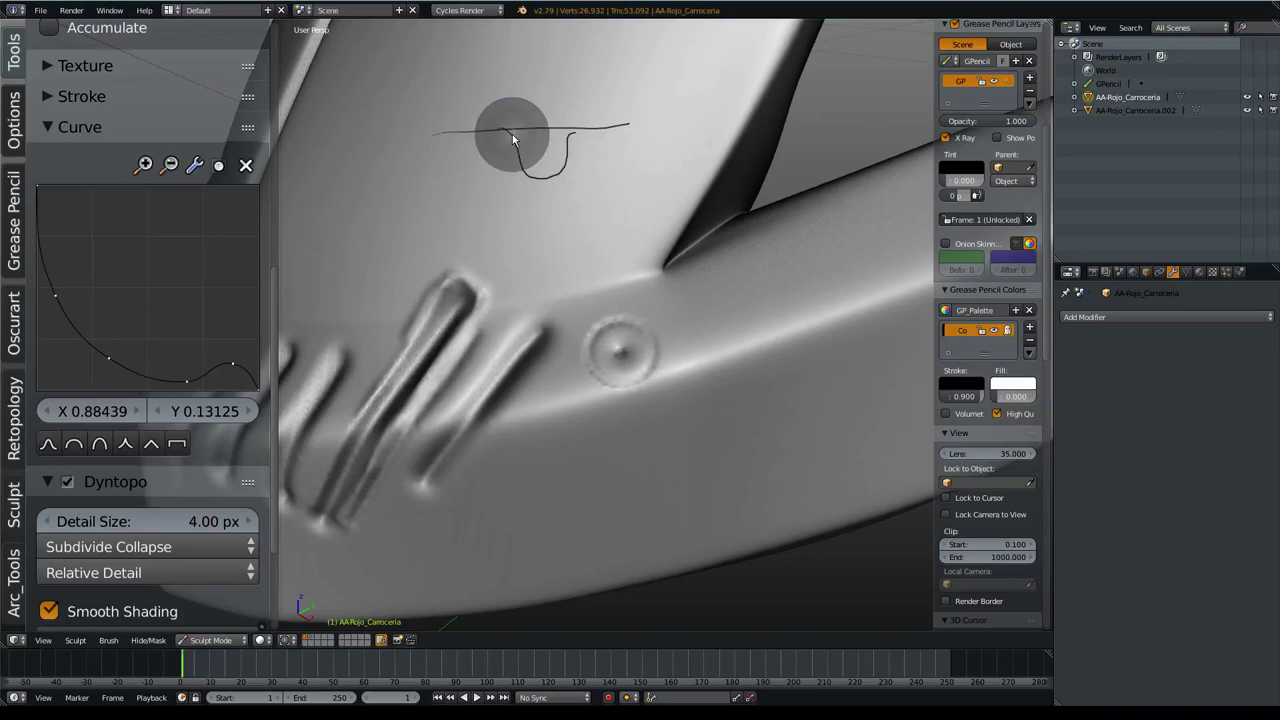
pyautogui.moveTo(495, 130); pyautogui.dragTo(477, 126)
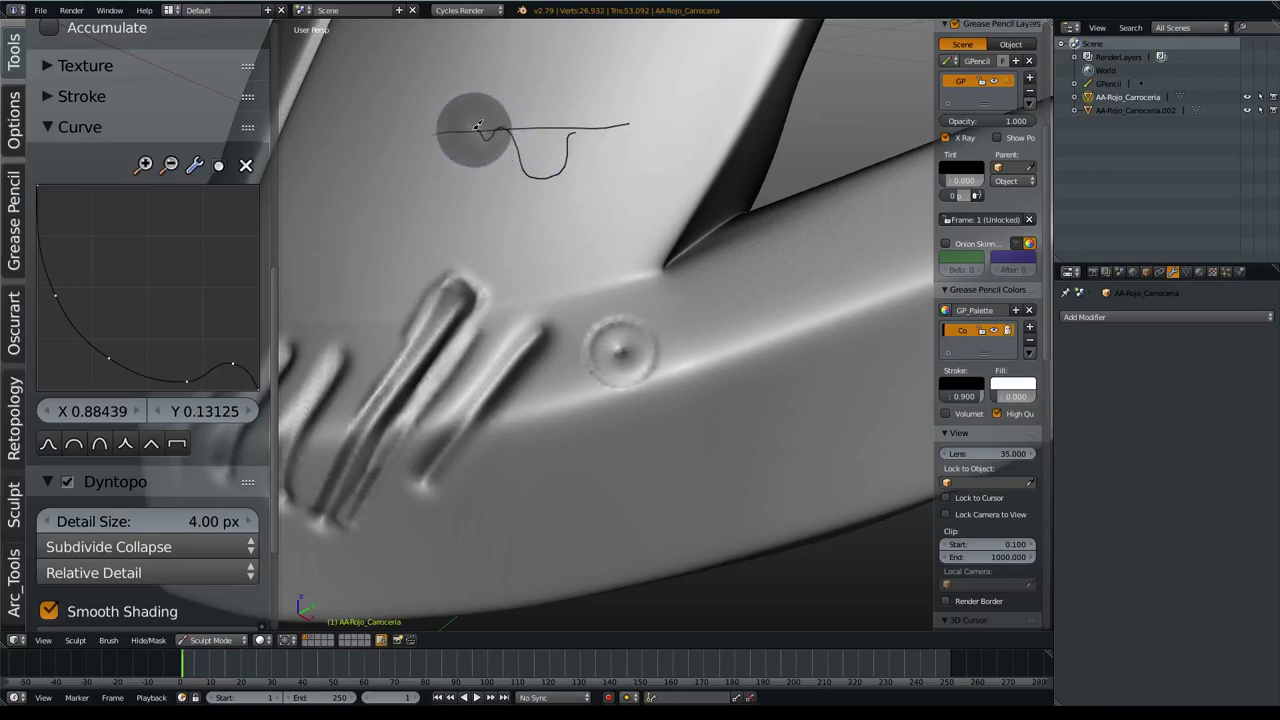
pyautogui.moveTo(701, 131); pyautogui.dragTo(626, 114, button='right')
# - Draw another wavy guide stroke across the upper panel and undo a test dent
pyautogui.moveTo(712, 130)
pyautogui.mouseDown(button='middle')
pyautogui.moveTo(514, 177)
pyautogui.moveTo(523, 206)
pyautogui.moveTo(723, 157)
pyautogui.moveTo(492, 240)
pyautogui.moveTo(798, 228)
pyautogui.moveTo(715, 175)
pyautogui.moveTo(436, 213)
pyautogui.mouseUp(button='middle')
pyautogui.moveTo(408, 222)
pyautogui.mouseDown()
pyautogui.moveTo(486, 206)
pyautogui.moveTo(514, 250)
pyautogui.moveTo(534, 252)
pyautogui.moveTo(573, 203)
pyautogui.moveTo(572, 216)
pyautogui.moveTo(746, 204)
pyautogui.mouseUp()
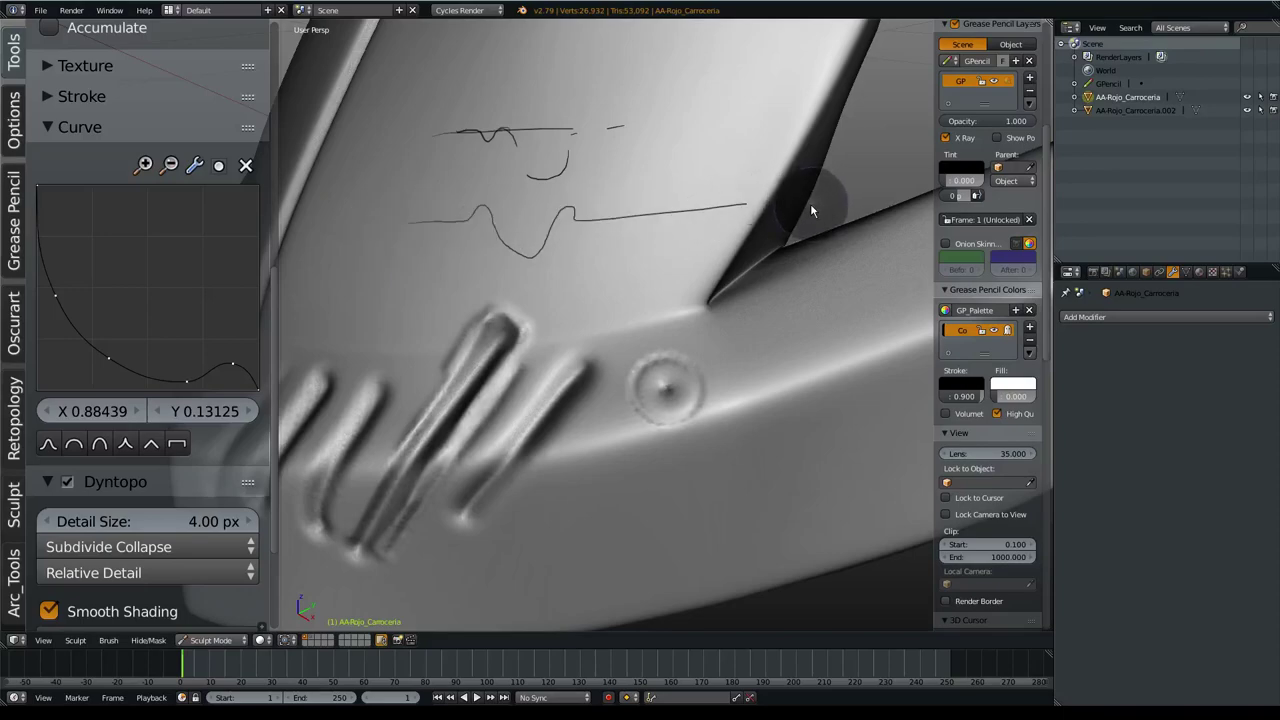
pyautogui.moveTo(579, 226); pyautogui.dragTo(581, 222)
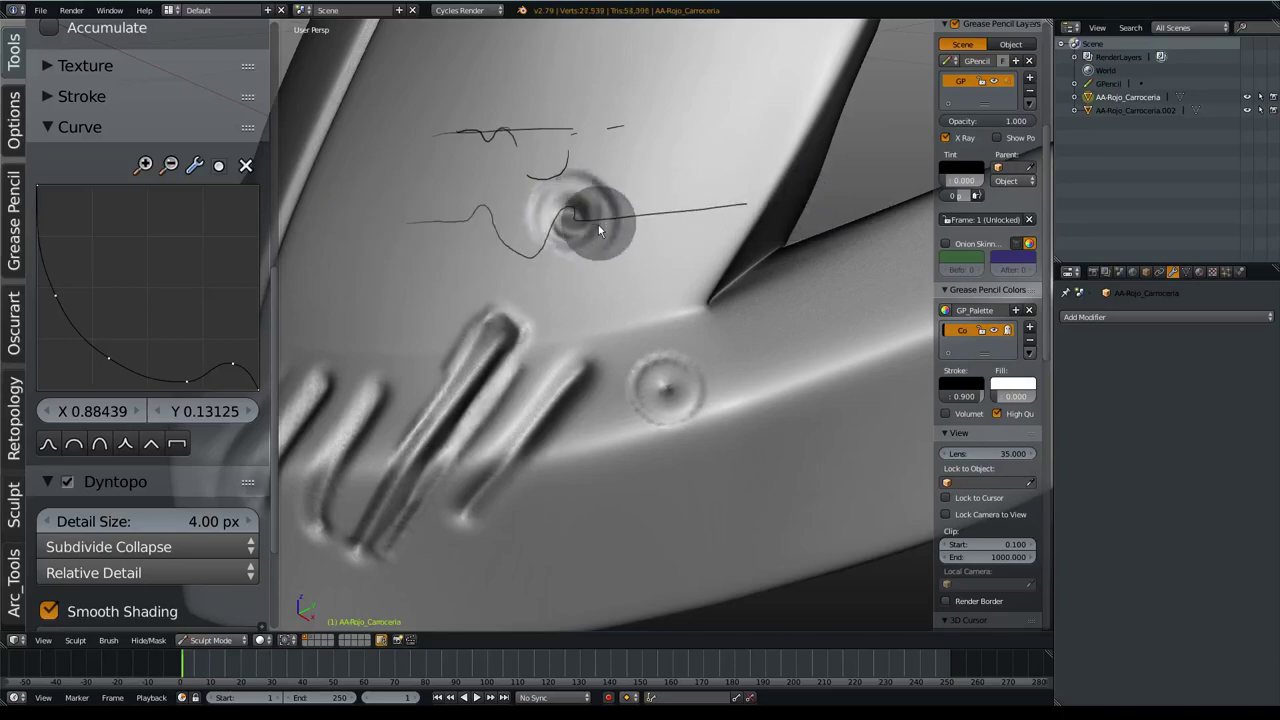
pyautogui.hotkey('ctrl', 'z')
# - Select and delete all the grease-pencil guide strokes
pyautogui.hotkey('d', 'Tab')
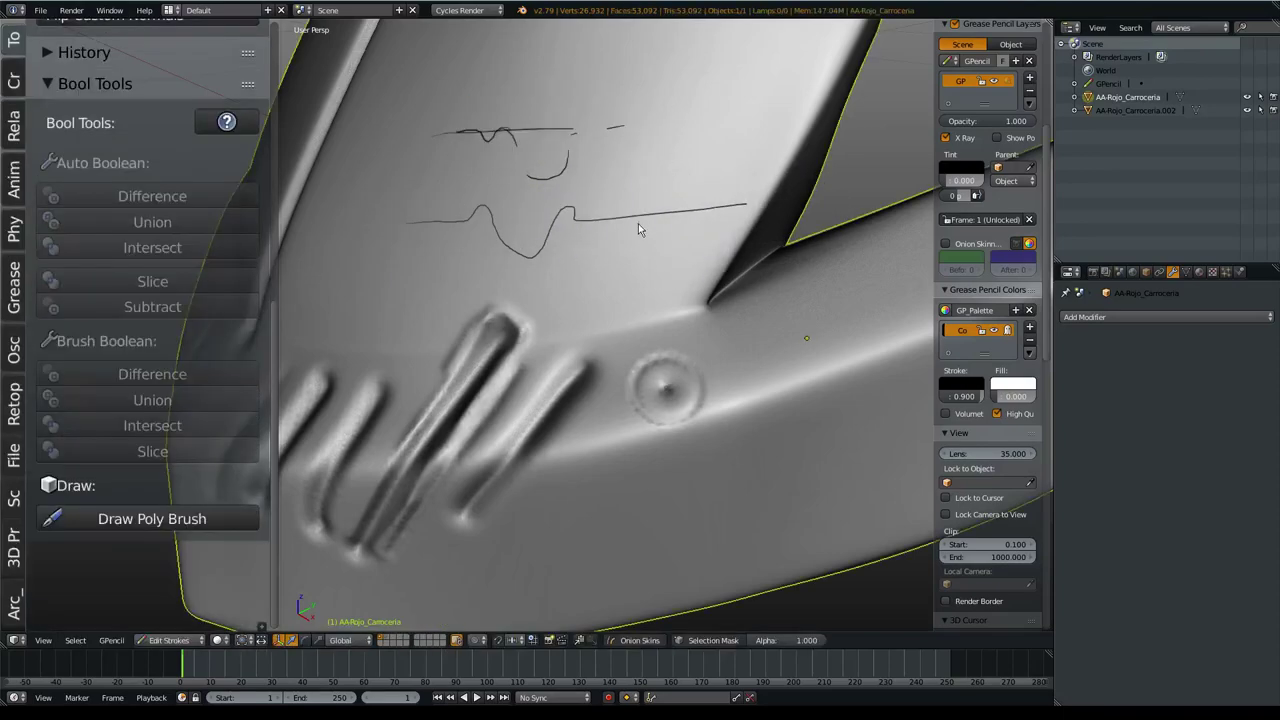
pyautogui.press('a')
pyautogui.press('Delete')
pyautogui.hotkey('d', 'Tab')
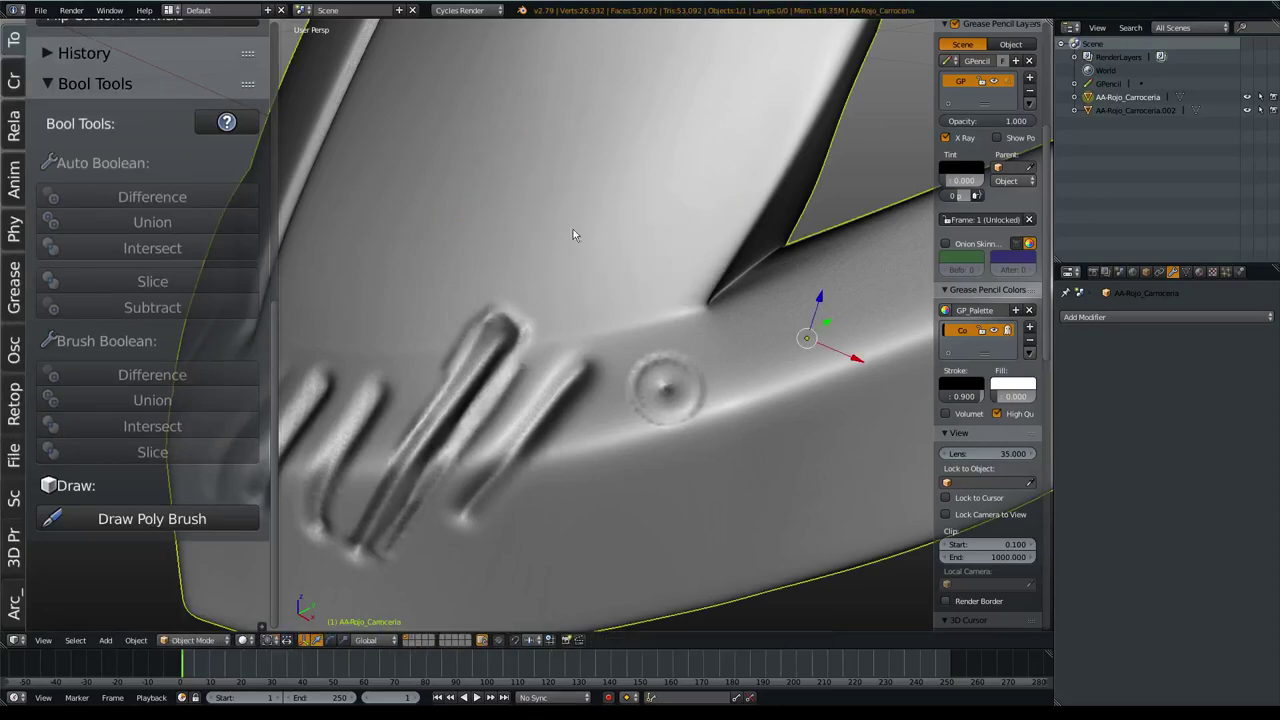
# - Return to Sculpt Mode and smooth away the round dent beside the vent grooves
pyautogui.scroll(3, 573, 229)
pyautogui.hotkey('ctrl', 'Tab')
pyautogui.moveTo(586, 393); pyautogui.dragTo(591, 358, button='middle')
pyautogui.moveTo(591, 358); pyautogui.dragTo(664, 313)
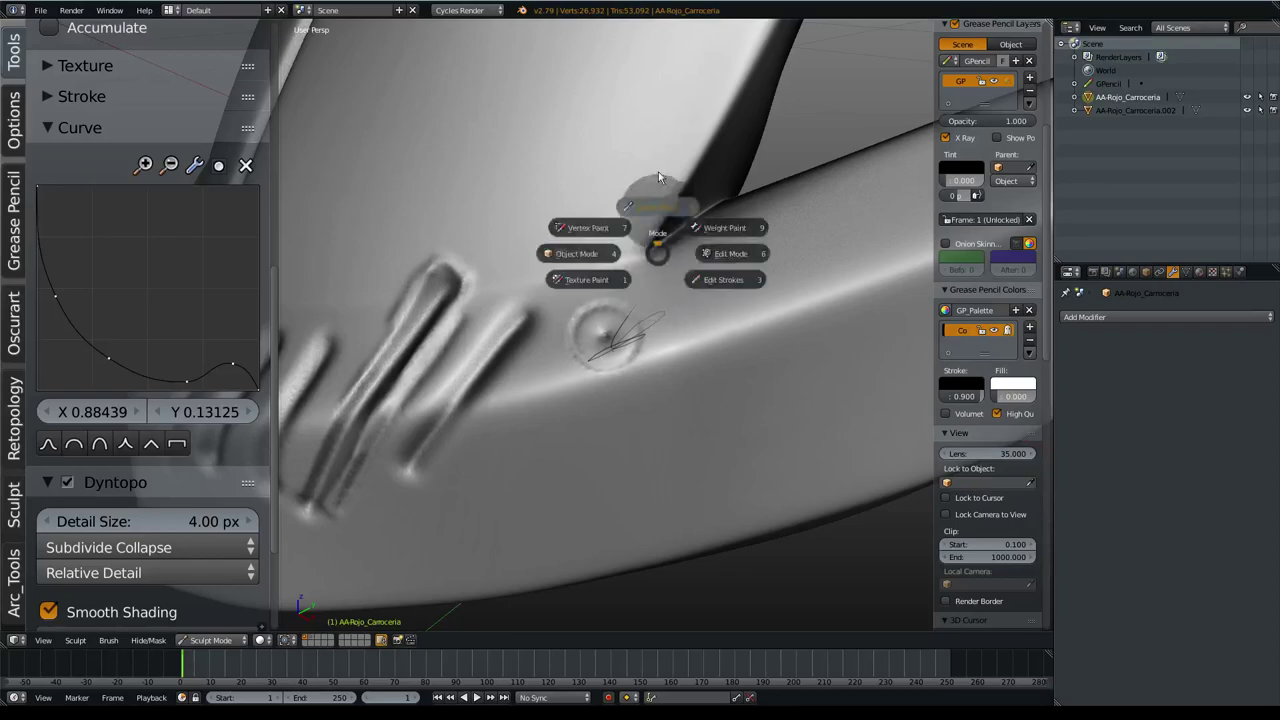
pyautogui.hotkey('d', 'Tab')
pyautogui.hotkey('d', 'Tab')
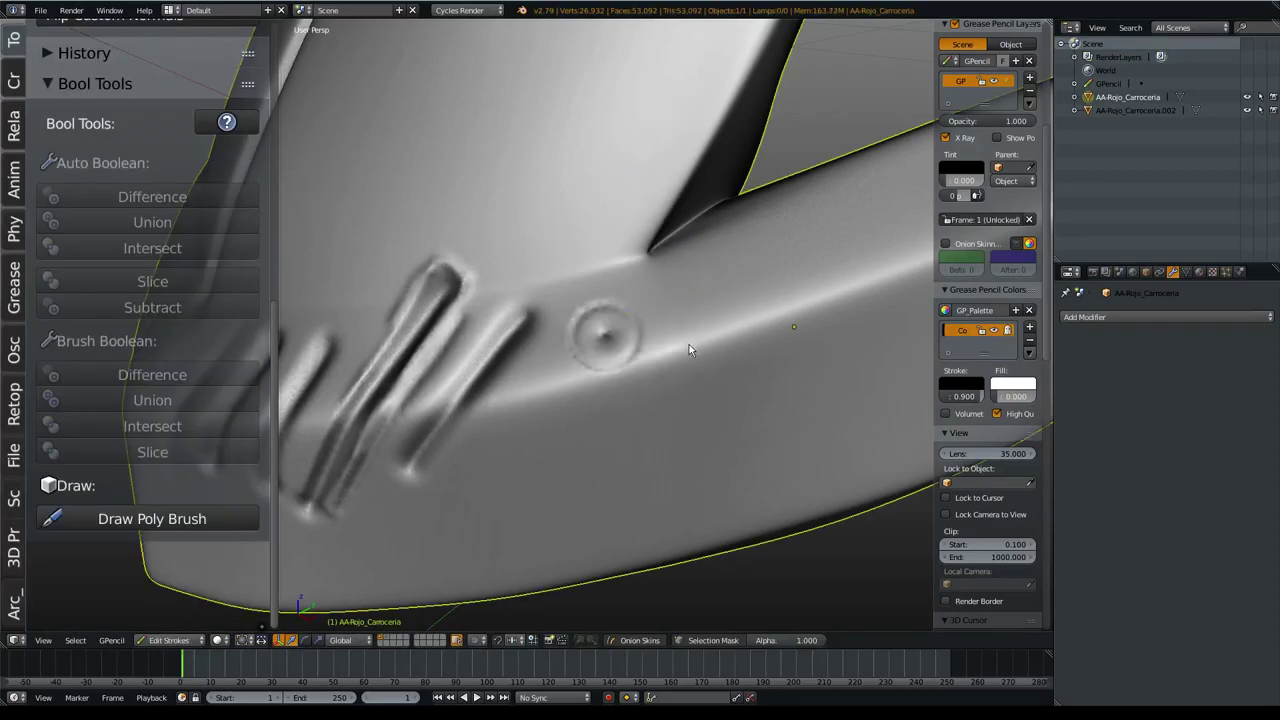
pyautogui.hotkey('ctrl', 'Tab')
pyautogui.click(600, 340)
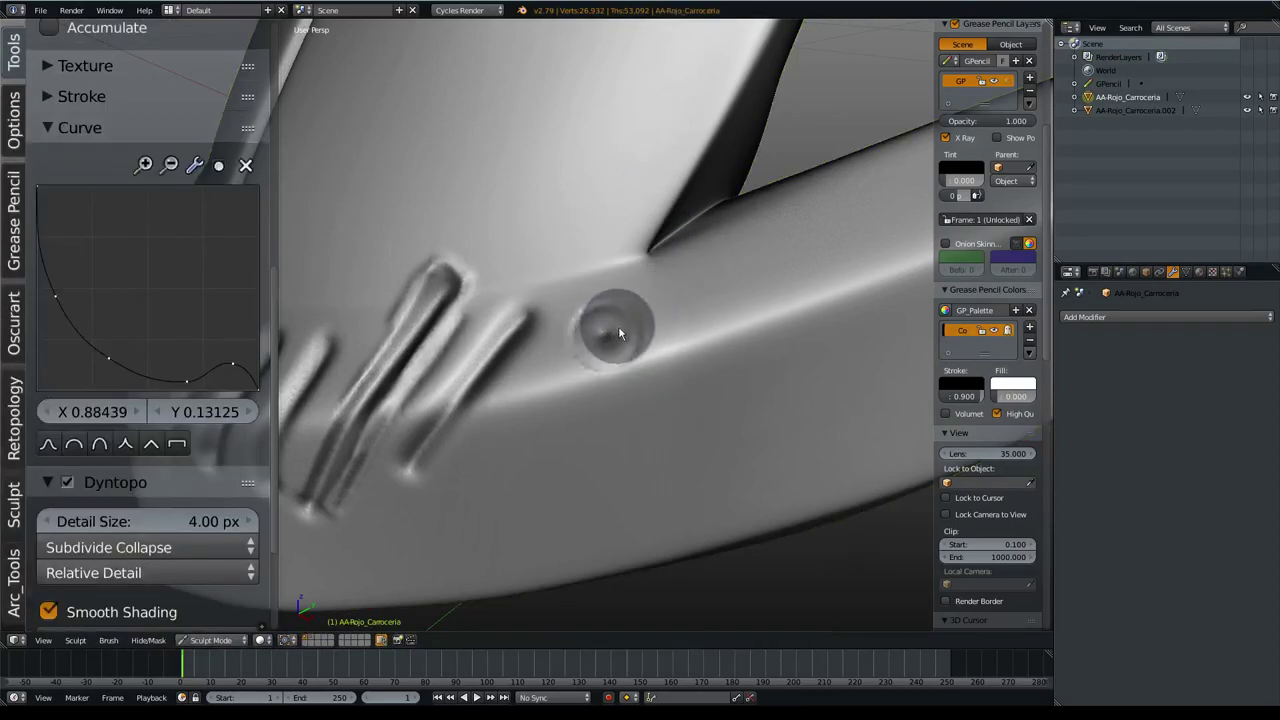
pyautogui.keyDown('shift'); pyautogui.moveTo(591, 324); pyautogui.dragTo(684, 311); pyautogui.keyUp('shift')
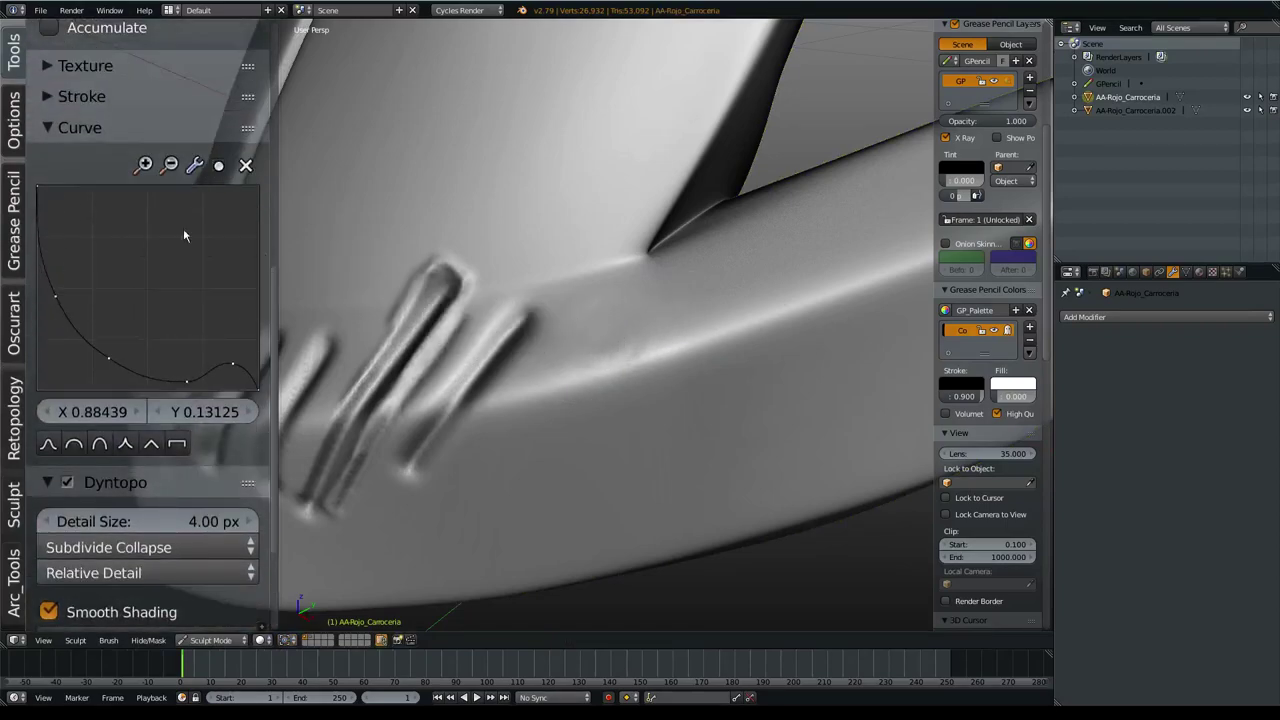
# - Toggle curve clipping and pull the Crease falloff point below zero to X 0.84572, Y -0.11037
pyautogui.moveTo(228, 370); pyautogui.dragTo(227, 377)
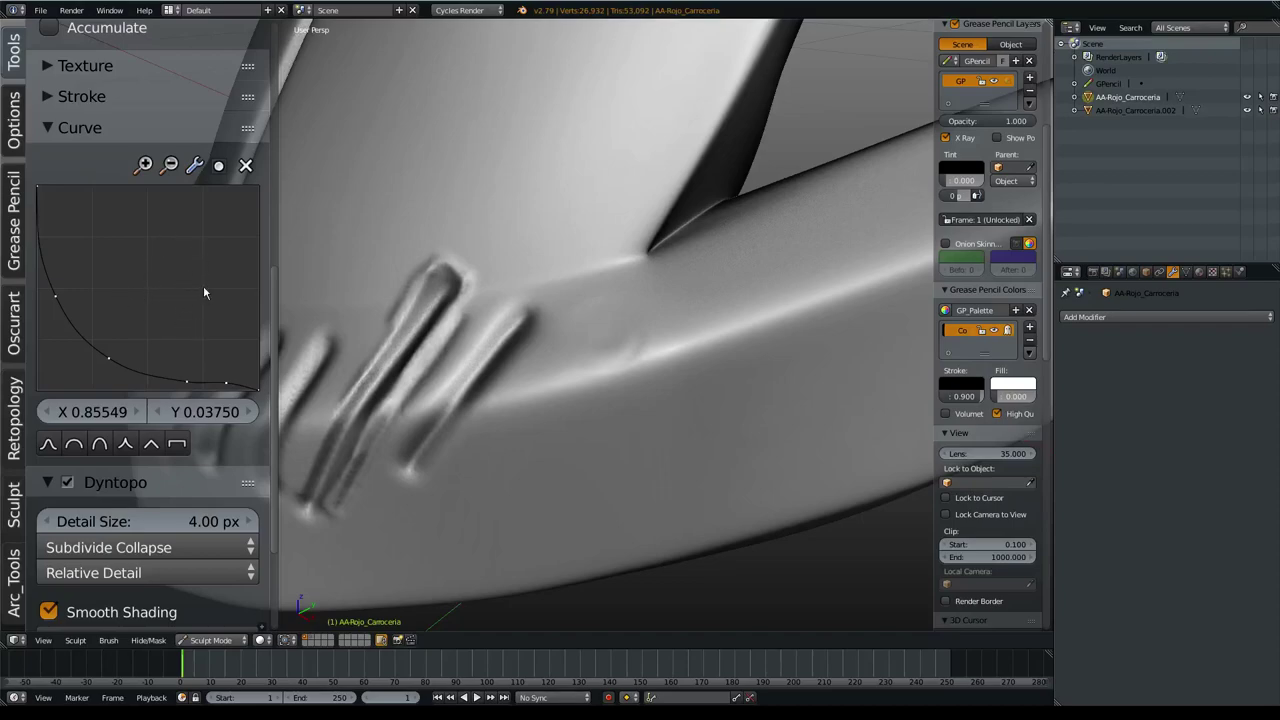
pyautogui.click(219, 167)
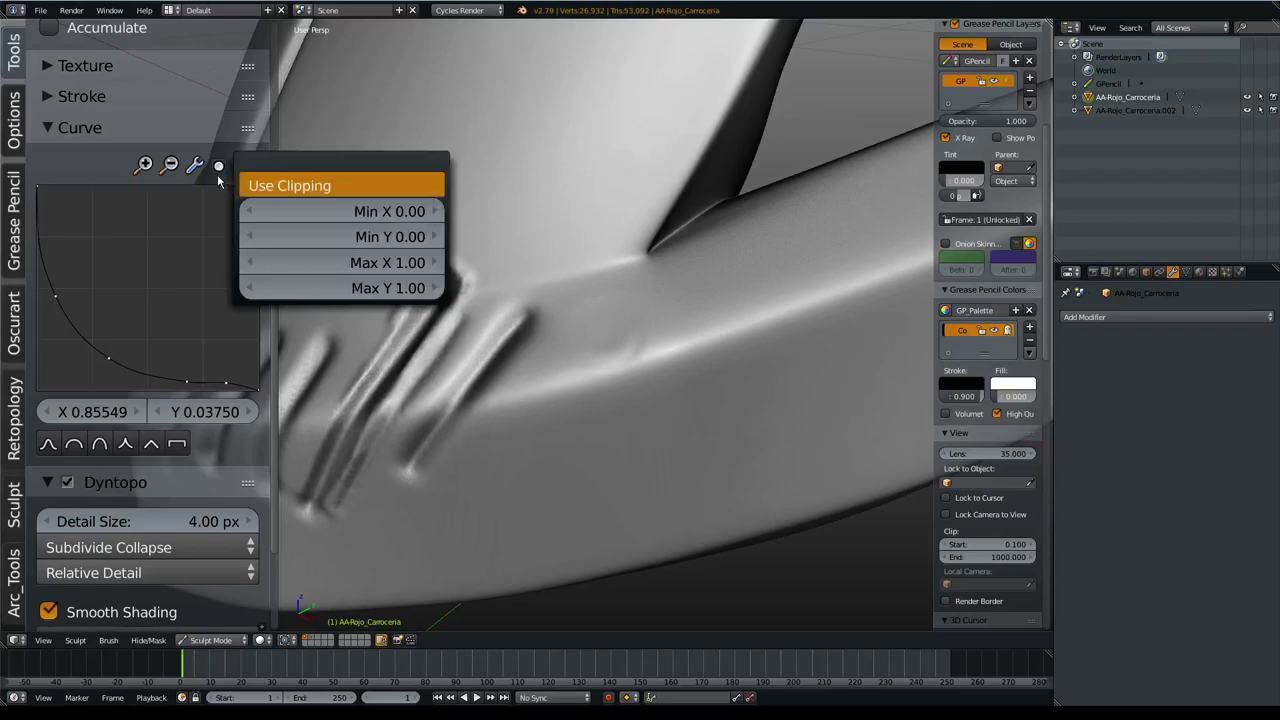
pyautogui.click(219, 168)
pyautogui.click(219, 169)
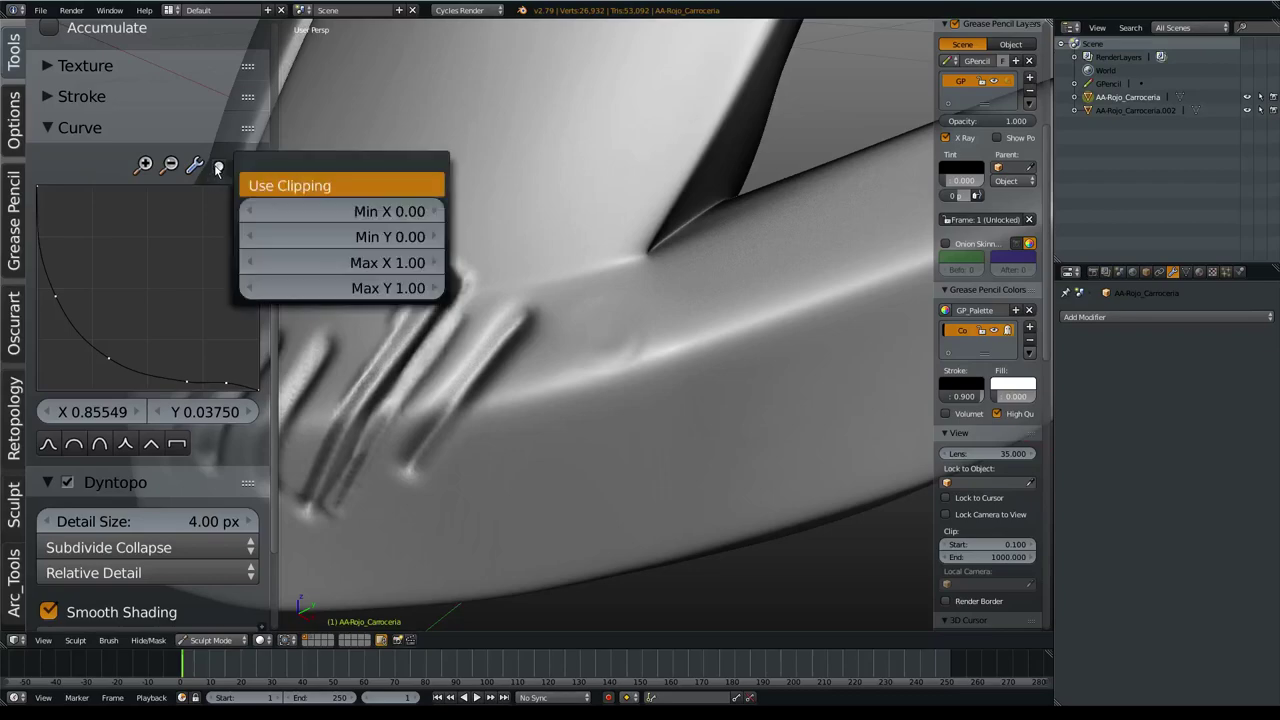
pyautogui.click(295, 189)
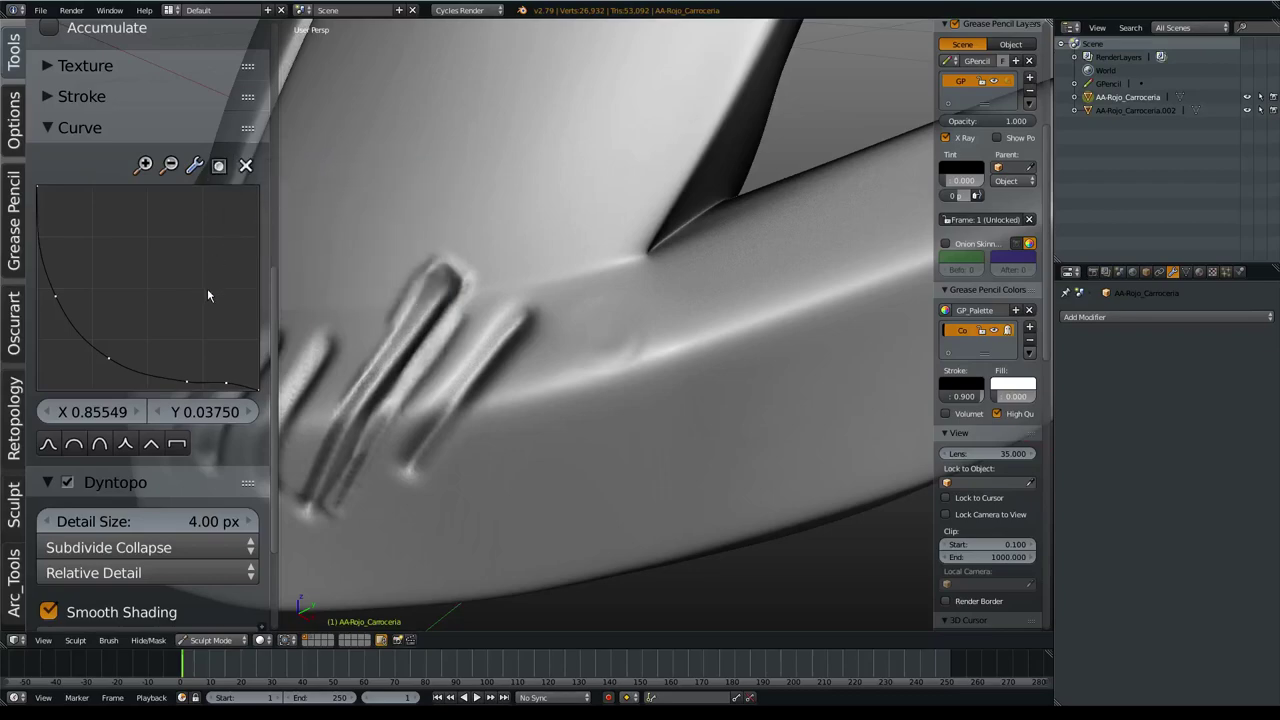
pyautogui.moveTo(208, 295)
pyautogui.mouseDown()
pyautogui.moveTo(188, 237)
pyautogui.moveTo(212, 248)
pyautogui.moveTo(180, 255)
pyautogui.moveTo(174, 346)
pyautogui.mouseUp()
pyautogui.click(170, 165)
pyautogui.click(170, 165)
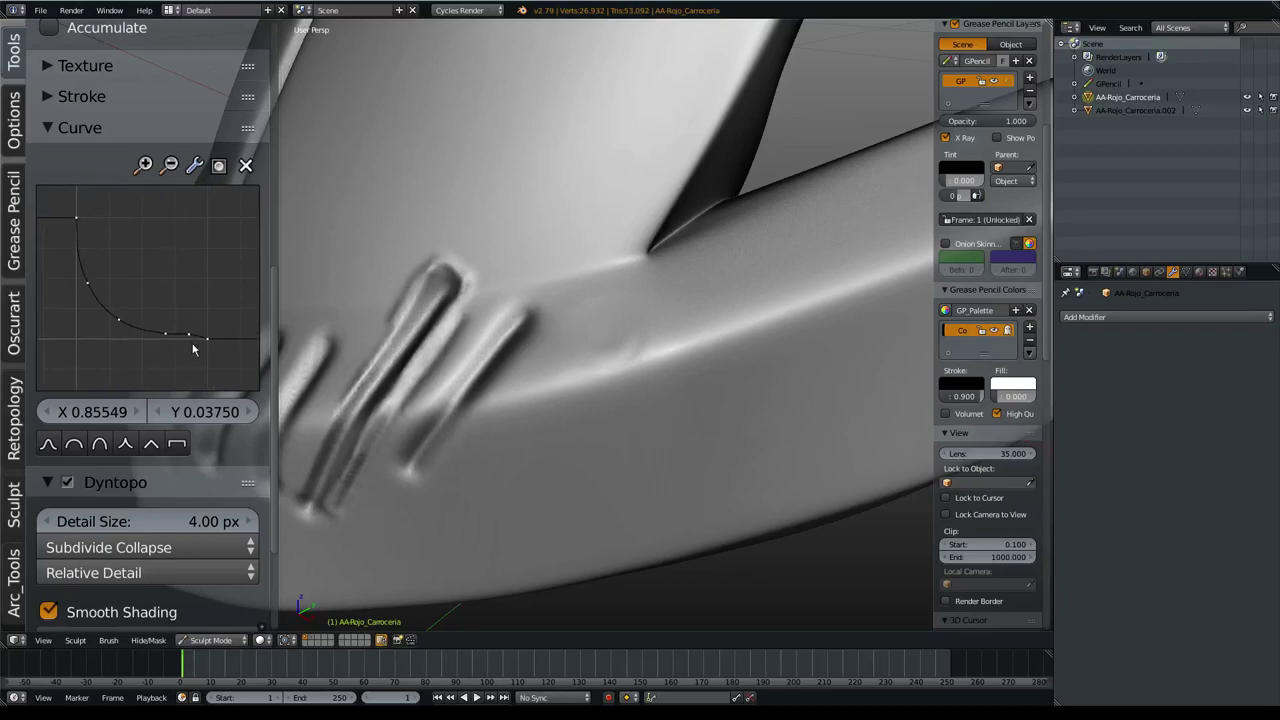
pyautogui.moveTo(189, 336); pyautogui.dragTo(190, 349)
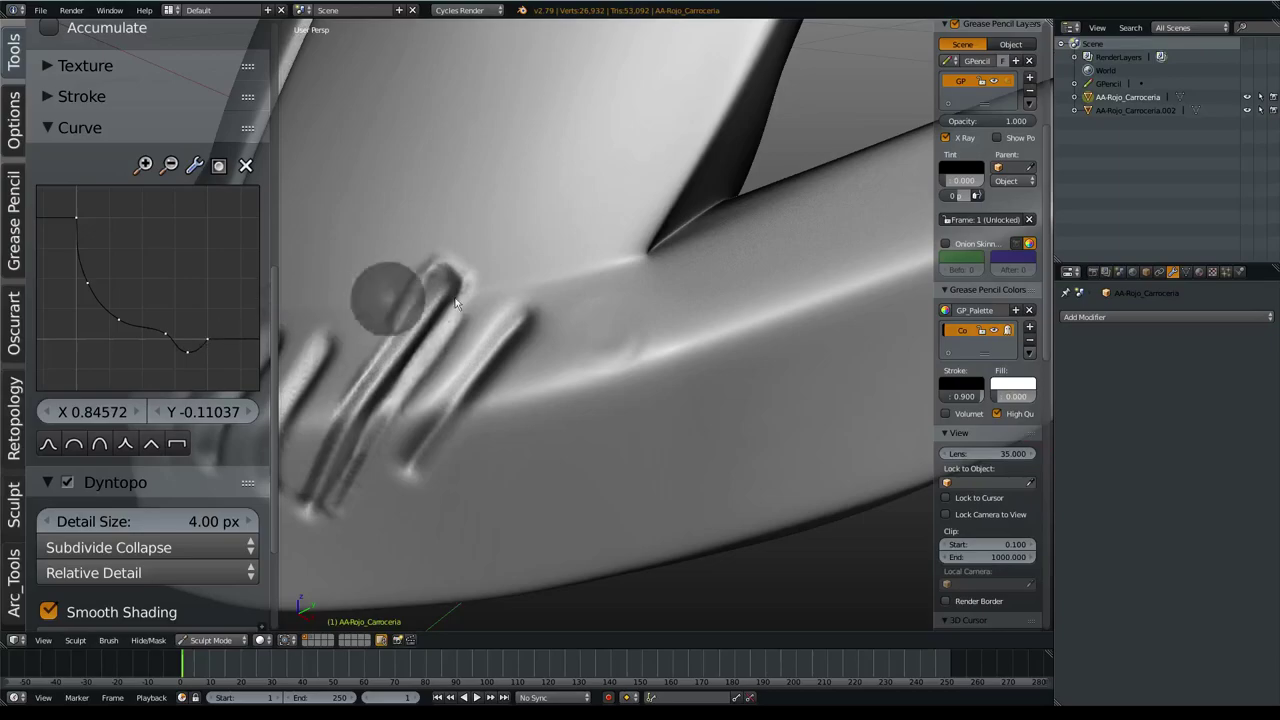
pyautogui.click(579, 373)
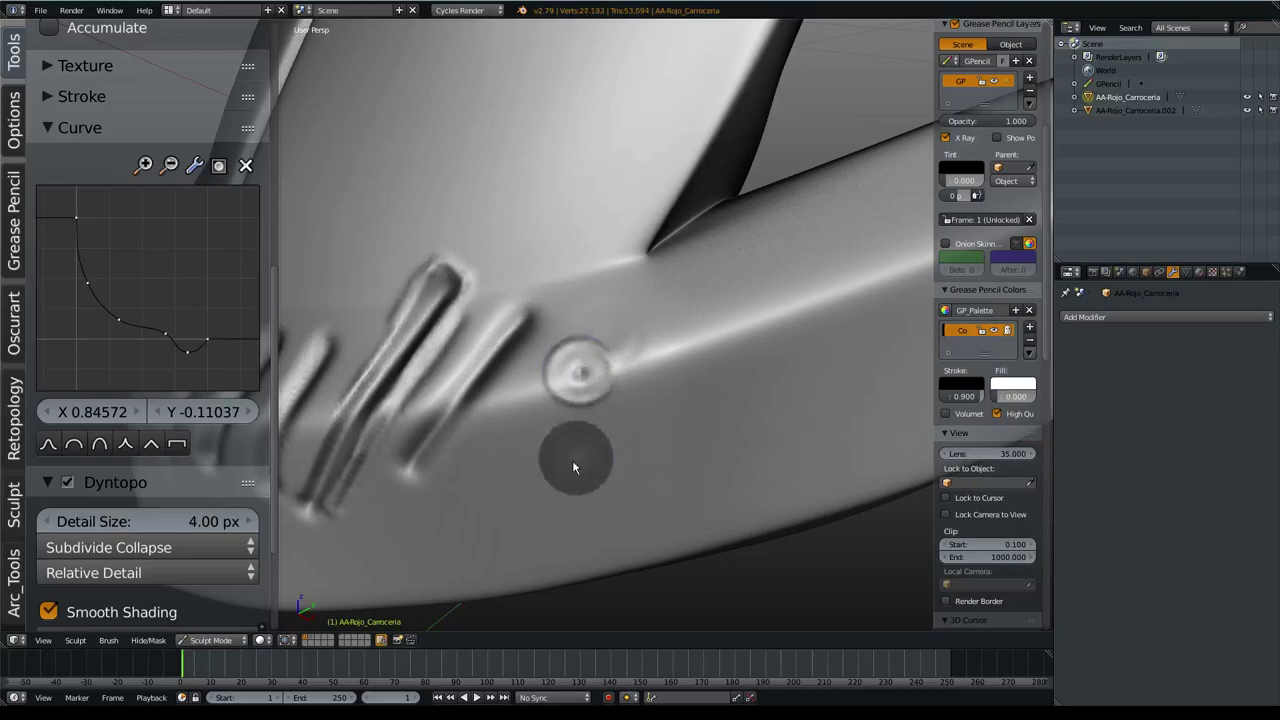
pyautogui.moveTo(572, 460); pyautogui.dragTo(547, 286, button='middle')
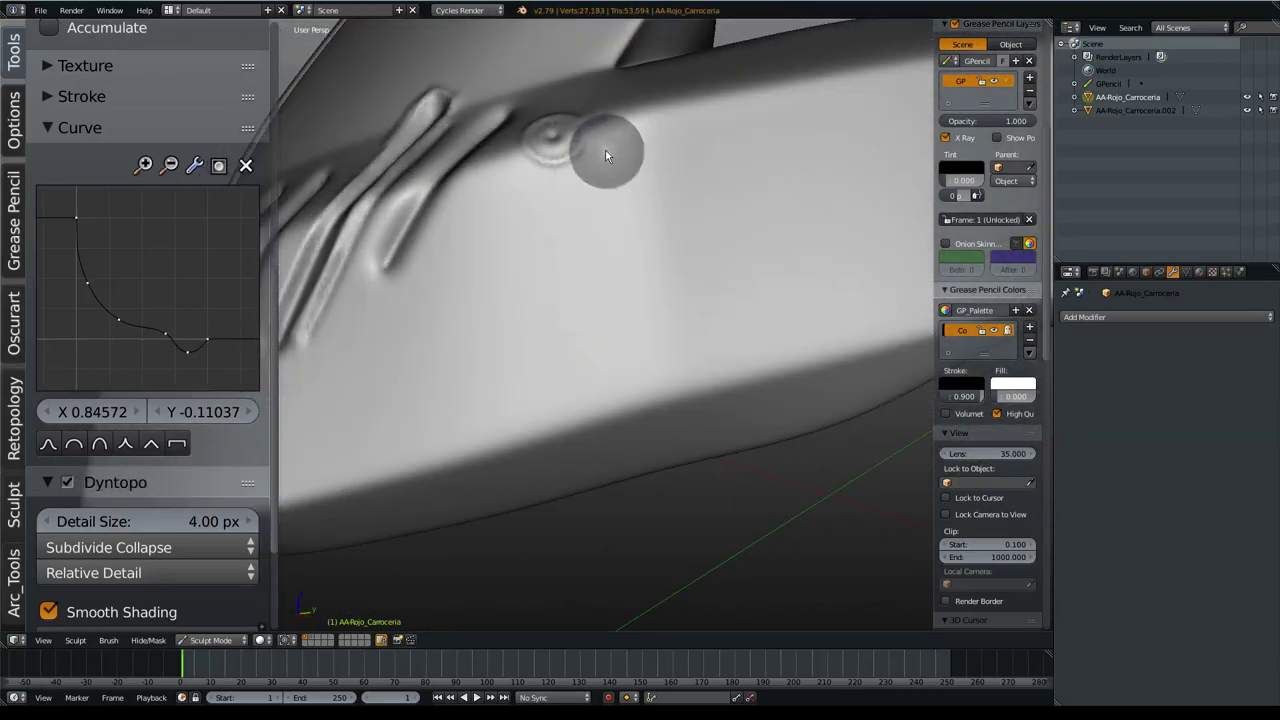
pyautogui.moveTo(605, 148); pyautogui.dragTo(563, 267, button='middle')
pyautogui.moveTo(516, 341)
pyautogui.mouseDown()
pyautogui.moveTo(465, 432)
pyautogui.moveTo(585, 249)
pyautogui.mouseUp()
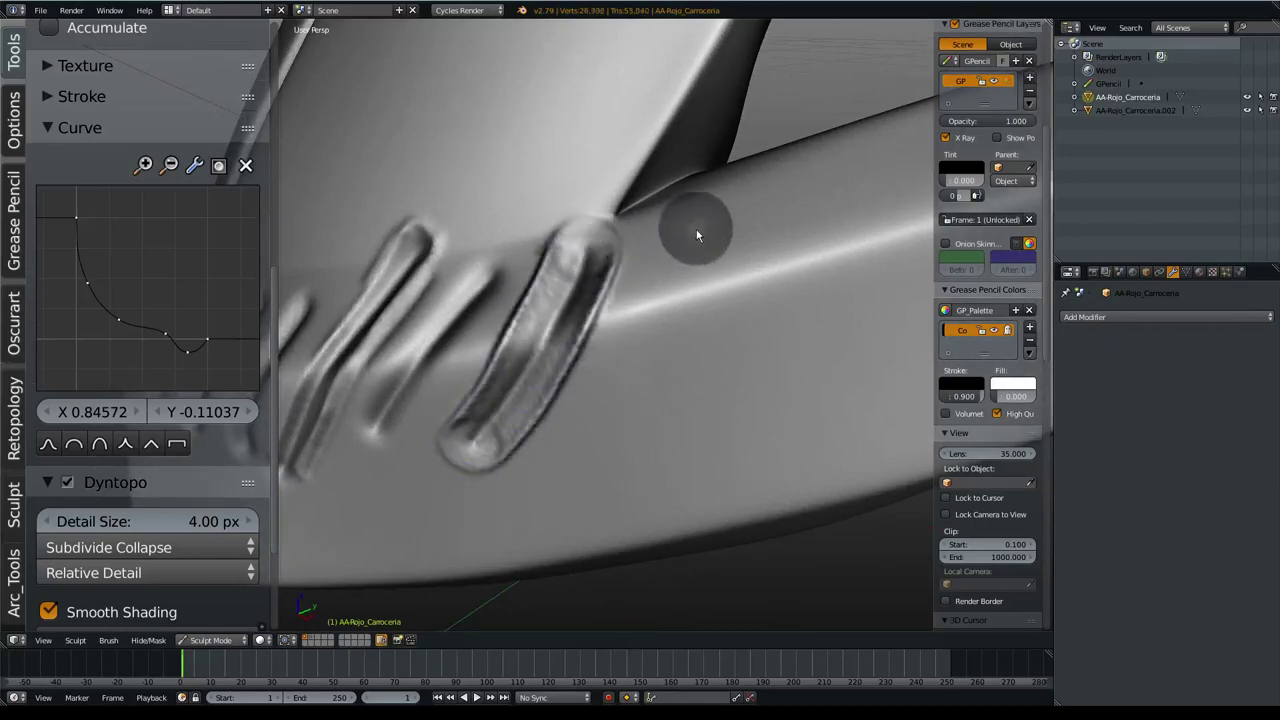
pyautogui.moveTo(621, 240); pyautogui.dragTo(648, 323, button='middle')
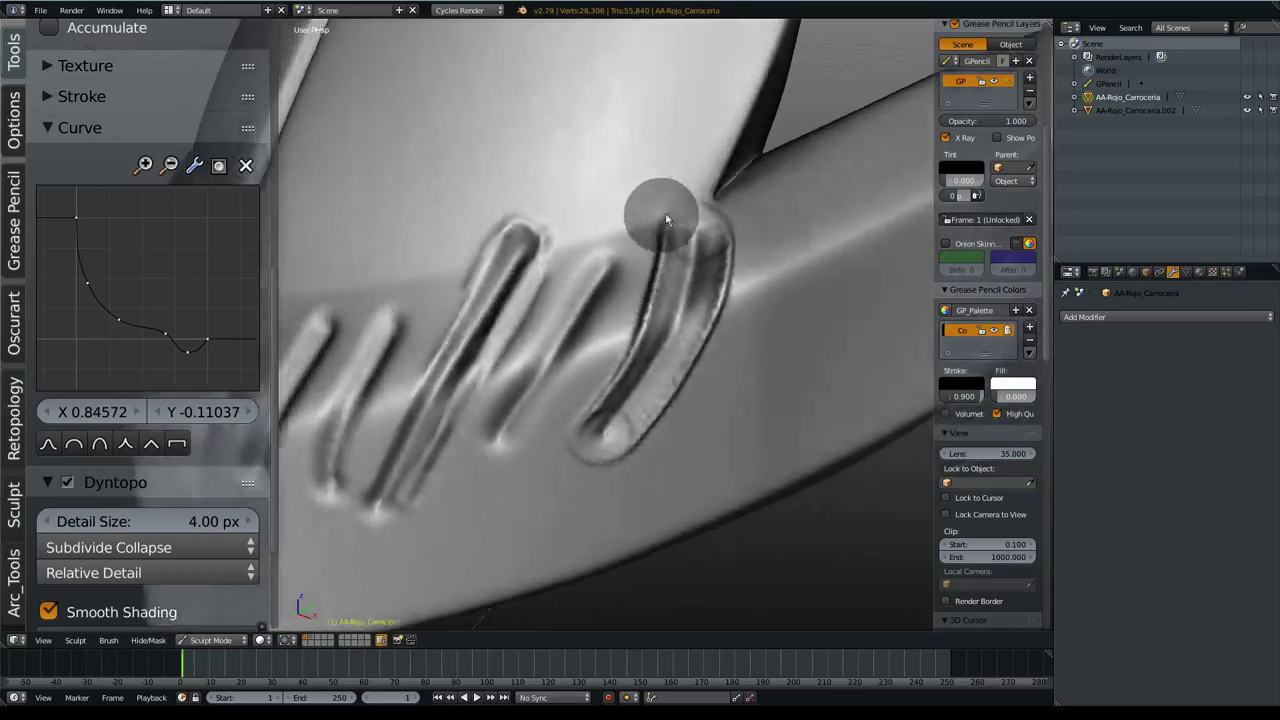
pyautogui.moveTo(666, 374)
pyautogui.mouseDown(button='middle')
pyautogui.moveTo(563, 370)
pyautogui.moveTo(569, 356)
pyautogui.mouseUp(button='middle')
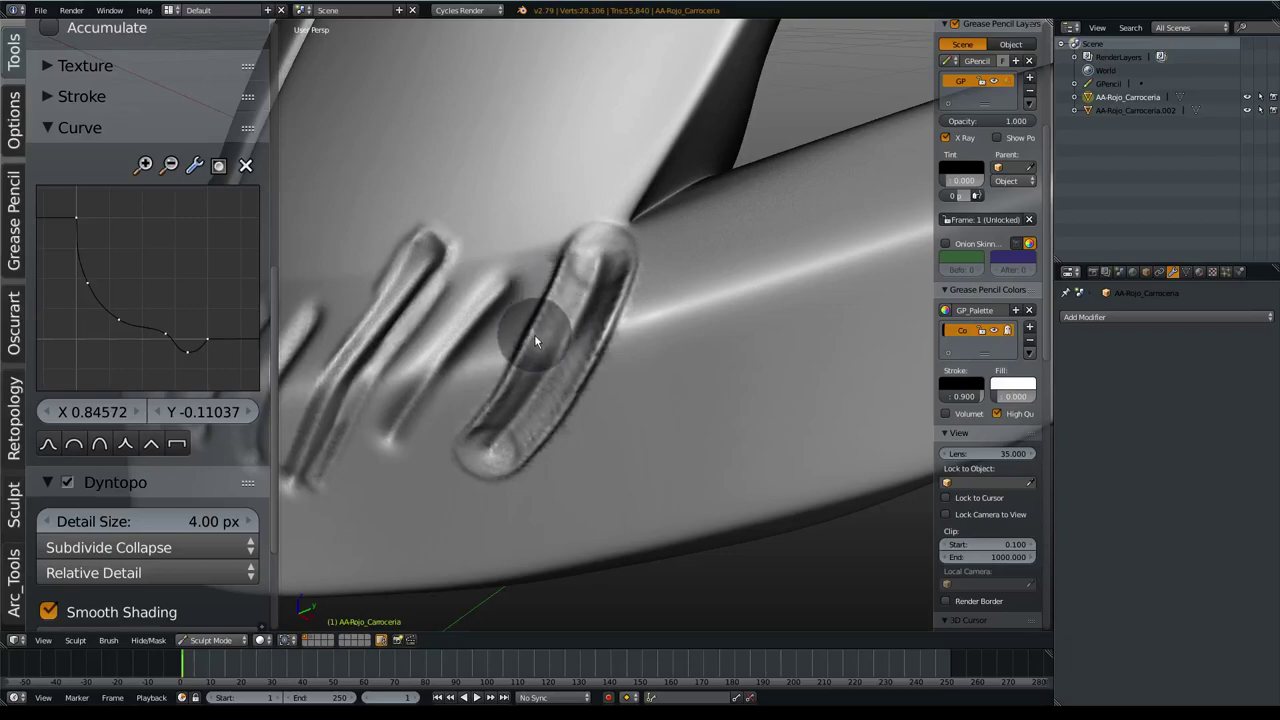
pyautogui.hotkey('ctrl', 'z')
# - Reshape the falloff curve into a smooth S-shape through X 0.26145, Y 0.91669
pyautogui.click(96, 271)
pyautogui.moveTo(97, 271); pyautogui.dragTo(108, 243)
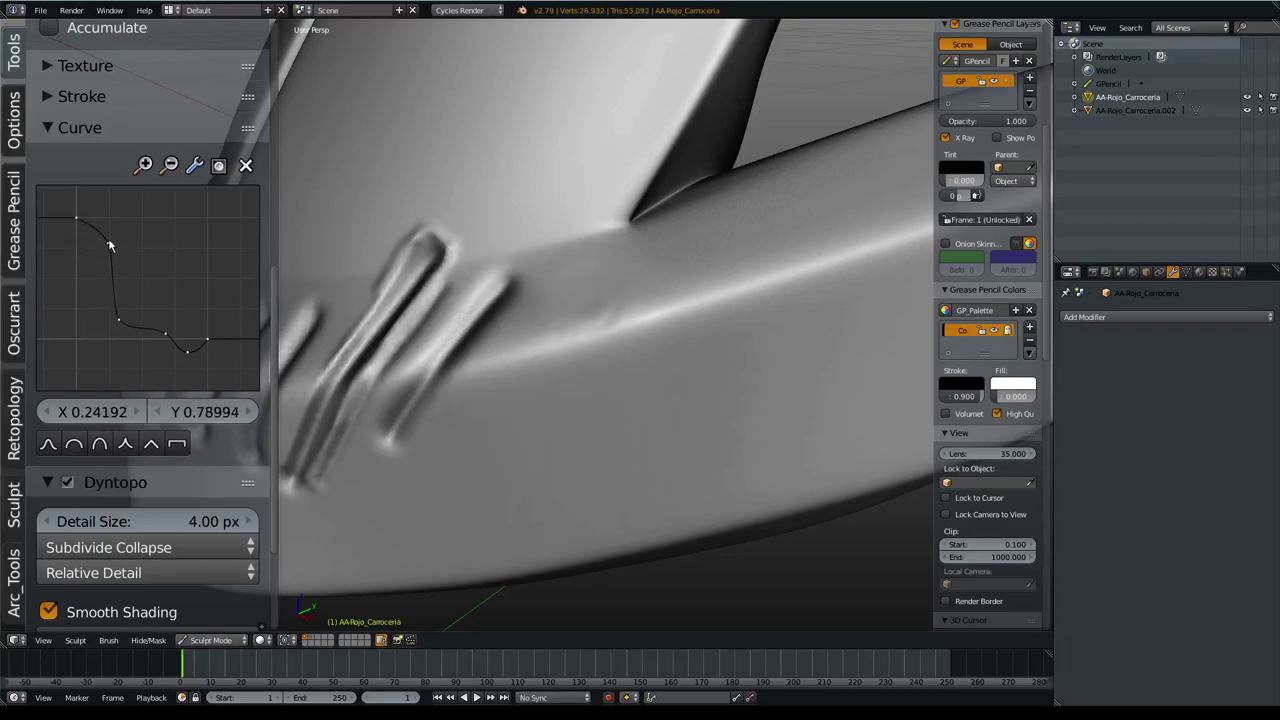
pyautogui.moveTo(118, 320); pyautogui.dragTo(120, 306)
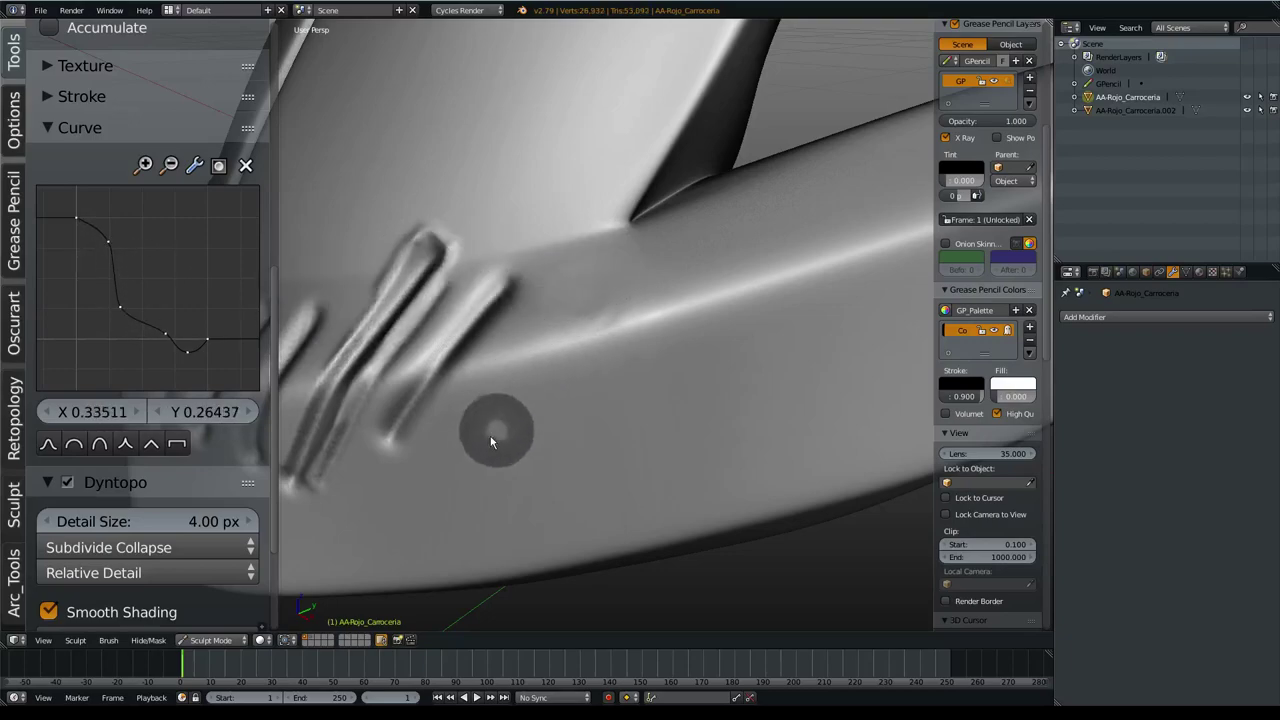
# - Sculpt new raised ridges beside the vents and orbit out to review the whole panel
pyautogui.moveTo(545, 372); pyautogui.dragTo(650, 215)
pyautogui.scroll(2, 720, 313)
pyautogui.moveTo(737, 315); pyautogui.dragTo(764, 307, button='middle')
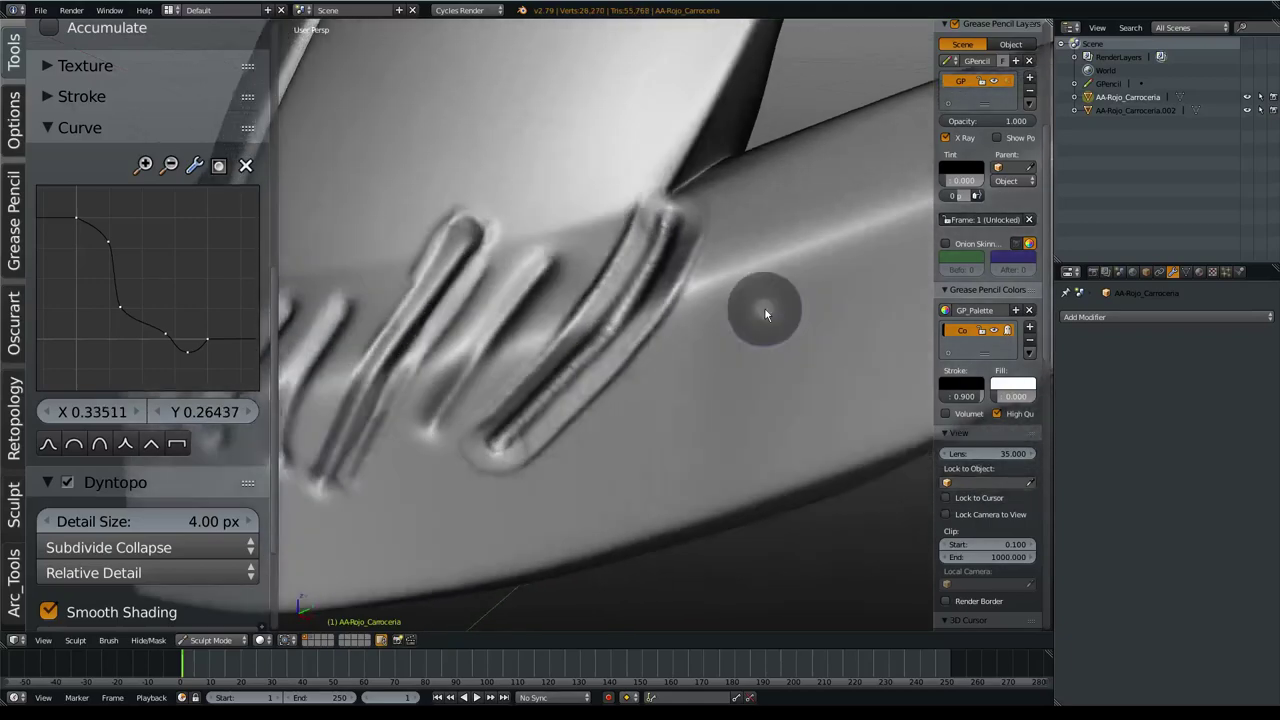
pyautogui.moveTo(120, 304)
pyautogui.mouseDown()
pyautogui.moveTo(148, 268)
pyautogui.moveTo(110, 228)
pyautogui.mouseUp()
pyautogui.moveTo(735, 313)
pyautogui.mouseDown(button='middle')
pyautogui.moveTo(656, 374)
pyautogui.moveTo(514, 419)
pyautogui.mouseUp(button='middle')
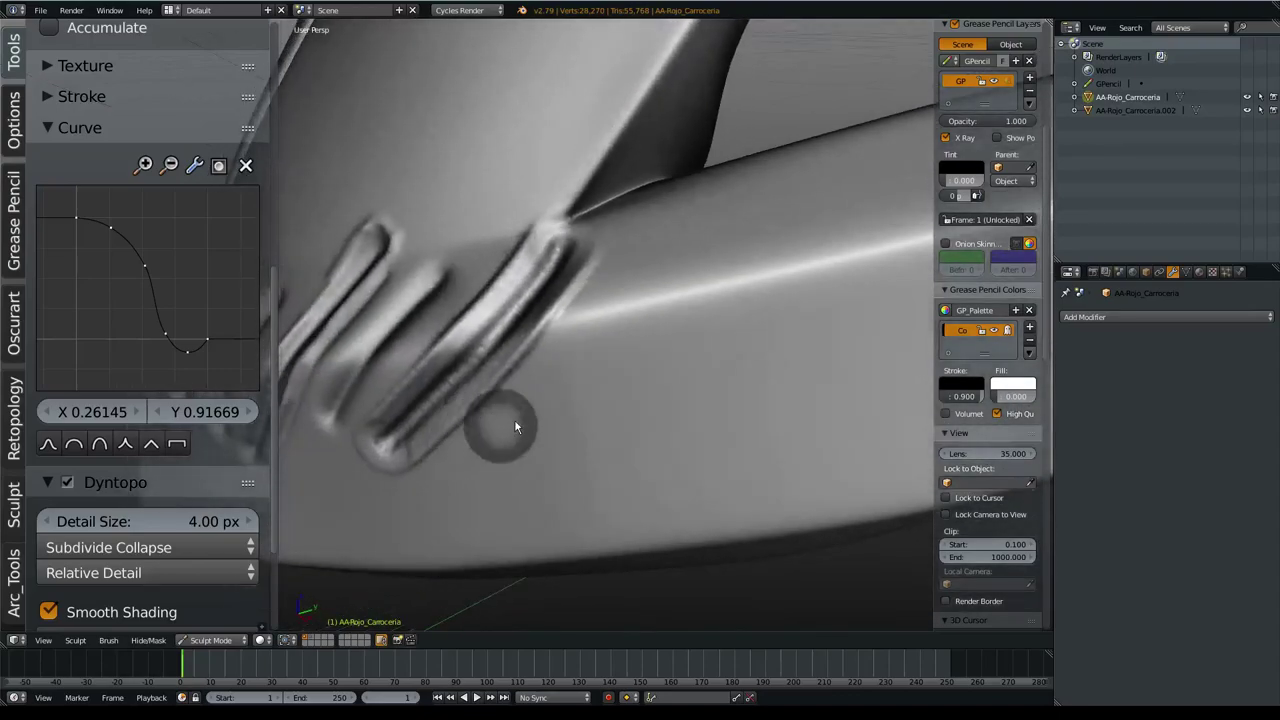
pyautogui.moveTo(517, 443); pyautogui.dragTo(667, 277)
pyautogui.moveTo(833, 229)
pyautogui.mouseDown(button='middle')
pyautogui.moveTo(851, 223)
pyautogui.moveTo(766, 251)
pyautogui.mouseUp(button='middle')
pyautogui.moveTo(549, 171)
pyautogui.mouseDown(button='middle')
pyautogui.moveTo(580, 220)
pyautogui.moveTo(543, 271)
pyautogui.moveTo(544, 239)
pyautogui.moveTo(546, 272)
pyautogui.moveTo(550, 250)
pyautogui.mouseUp(button='middle')
# - Collapse the Curve panel and set the brush Stroke Method to Airbrush
pyautogui.scroll(2, 150, 260)
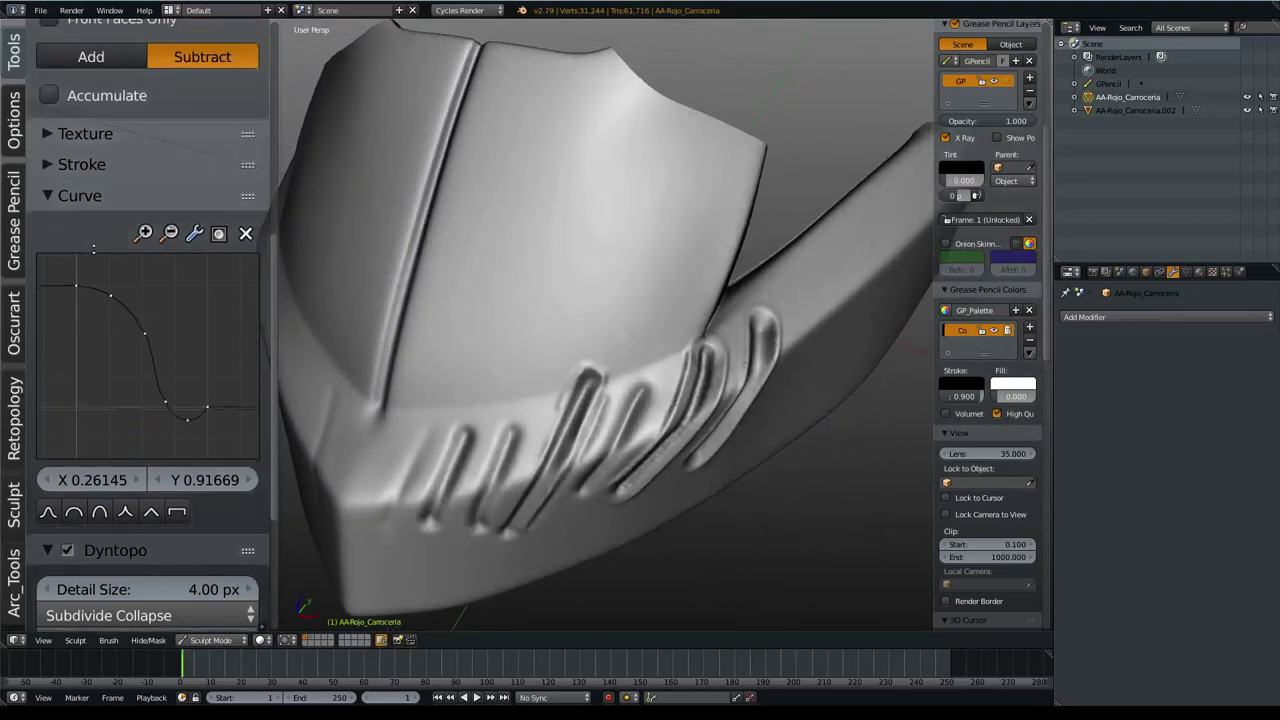
pyautogui.scroll(2, 150, 260)
pyautogui.click(53, 290)
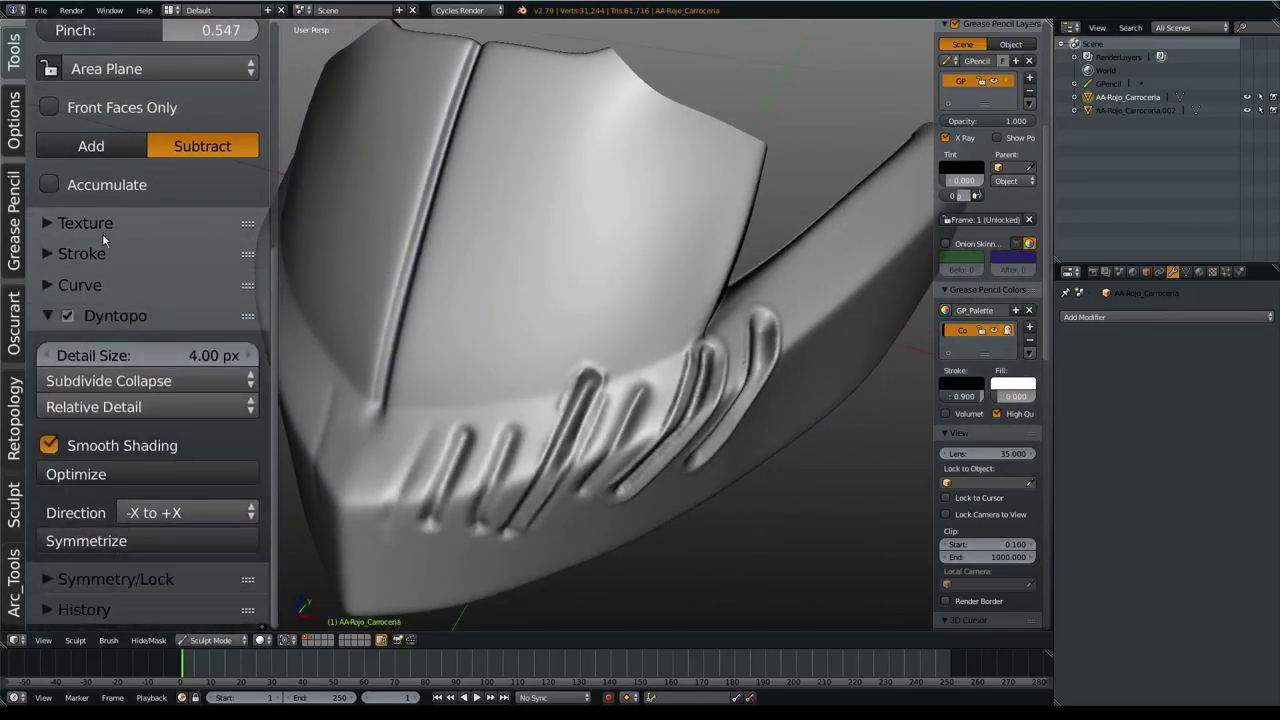
pyautogui.click(100, 276)
pyautogui.scroll(-1, 129, 290)
pyautogui.click(129, 285)
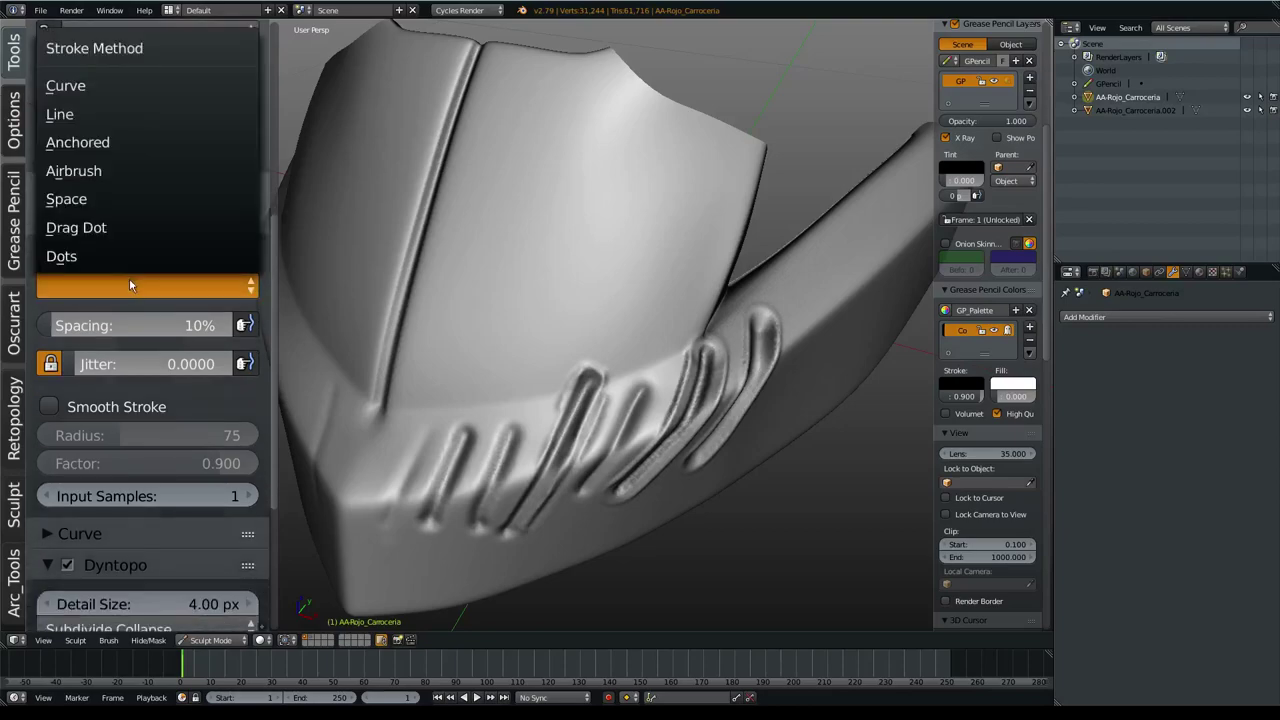
pyautogui.click(111, 174)
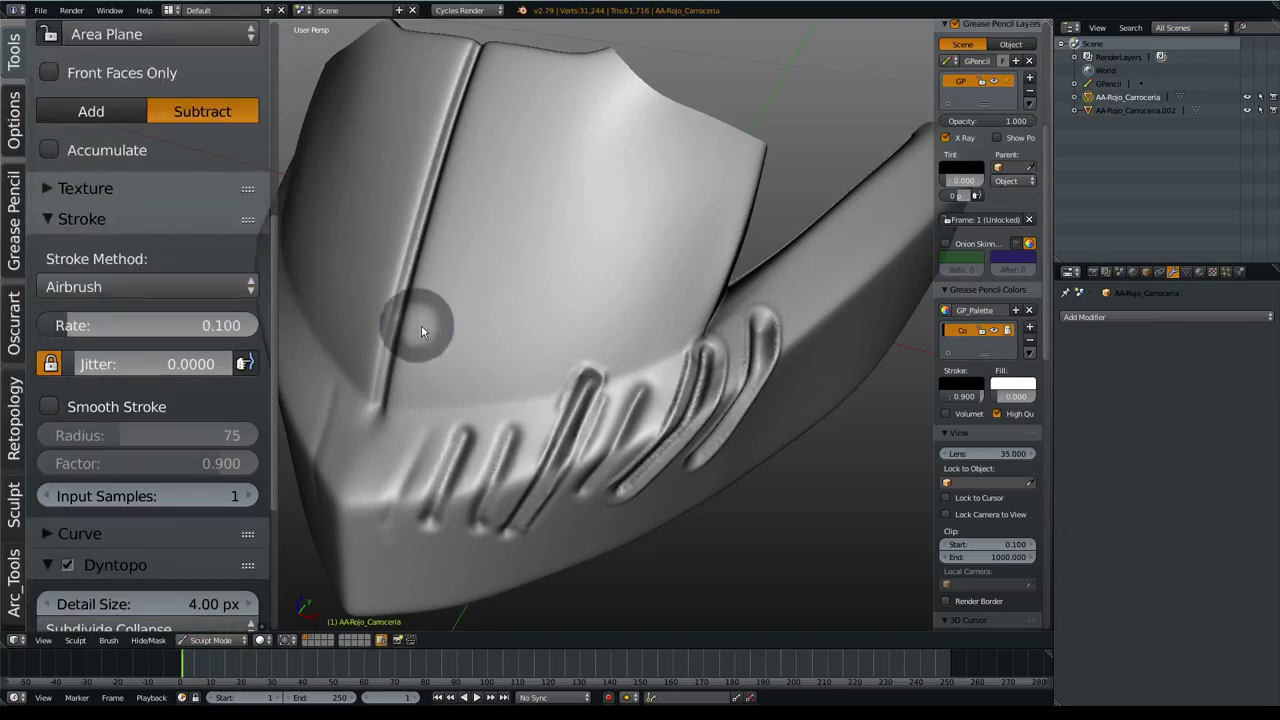
# - Test-carve grooves and a hole with a resized radius, then undo all the trials
pyautogui.moveTo(439, 370); pyautogui.dragTo(456, 345)
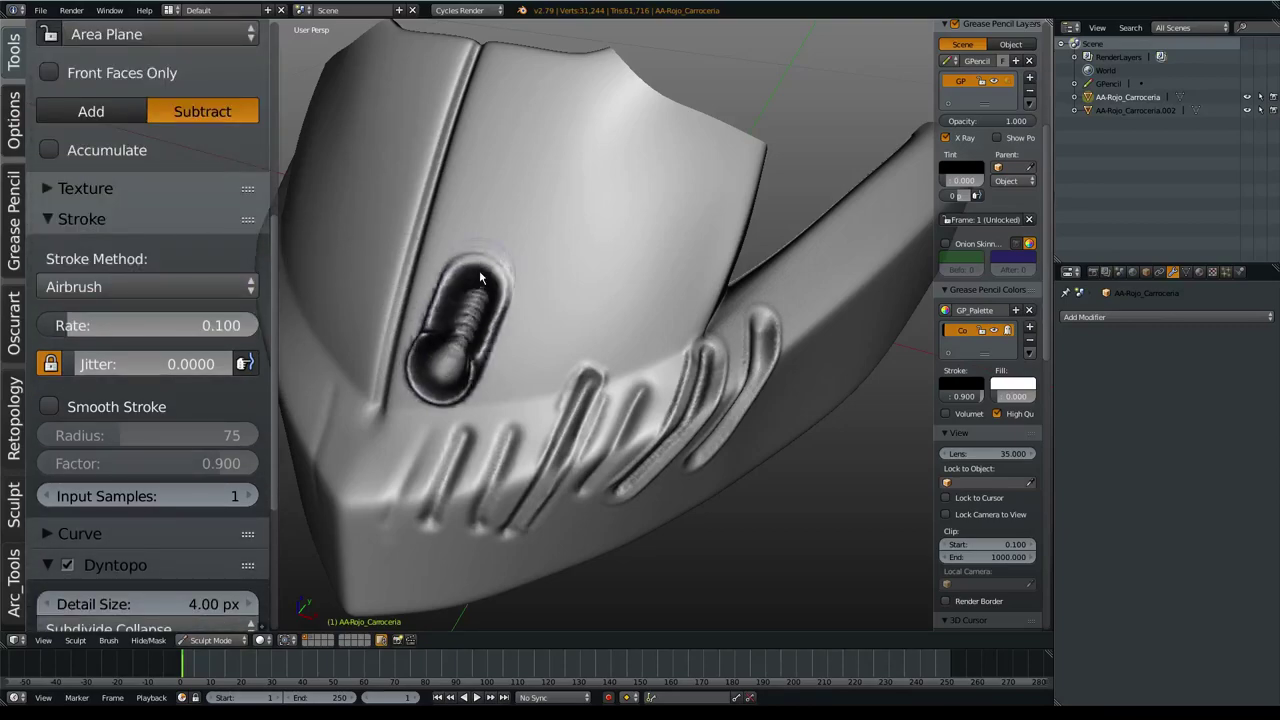
pyautogui.hotkey('ctrl', 'z')
pyautogui.press('f')
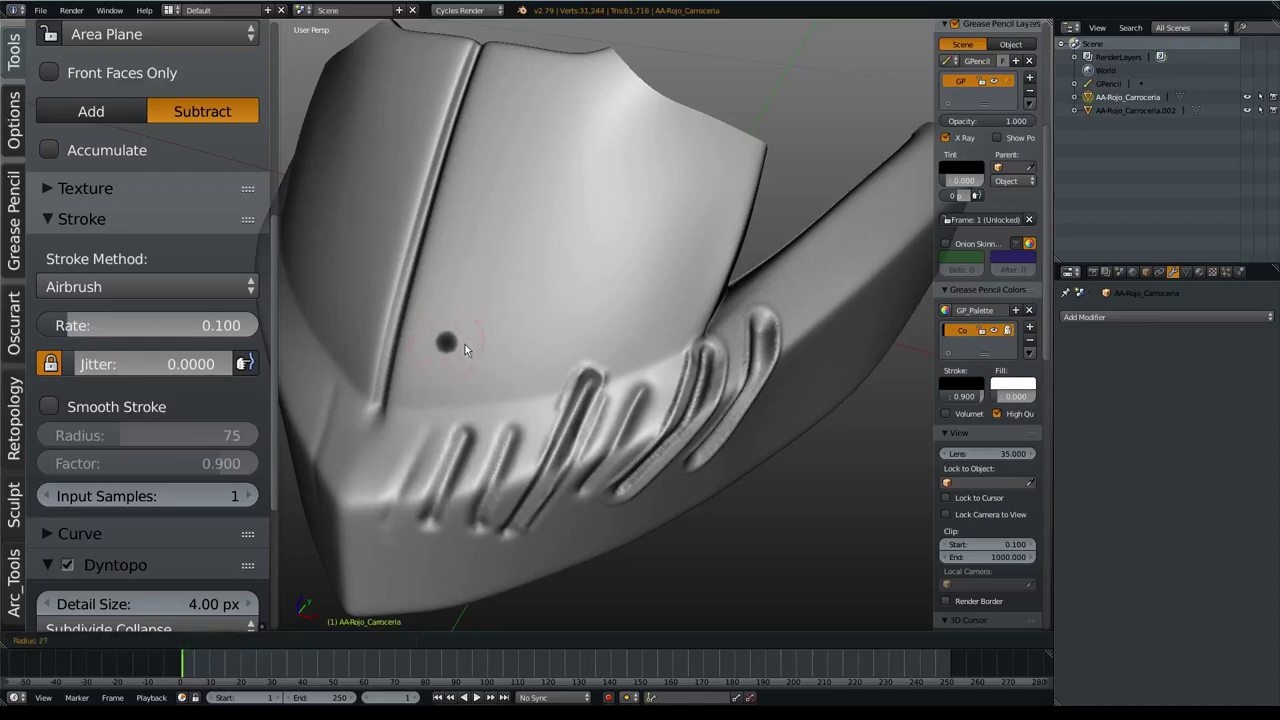
pyautogui.click(465, 344)
pyautogui.moveTo(425, 385); pyautogui.dragTo(480, 291)
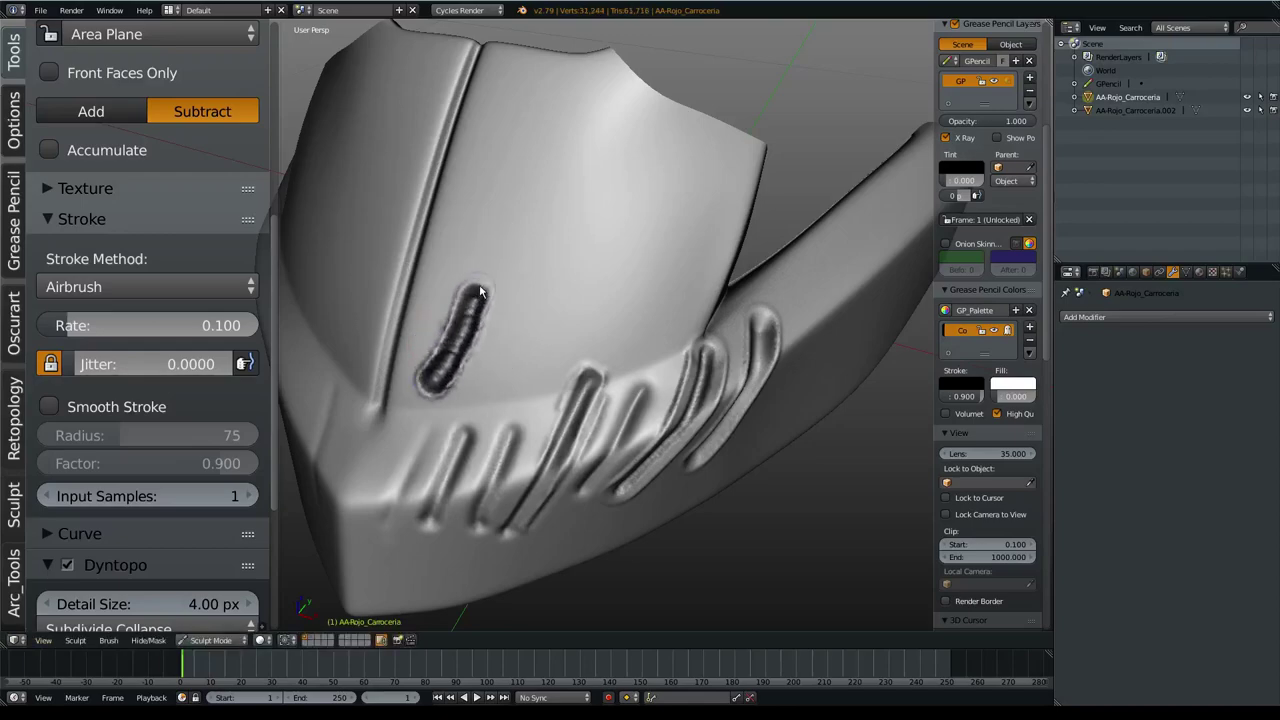
pyautogui.hotkey('ctrl', 'z')
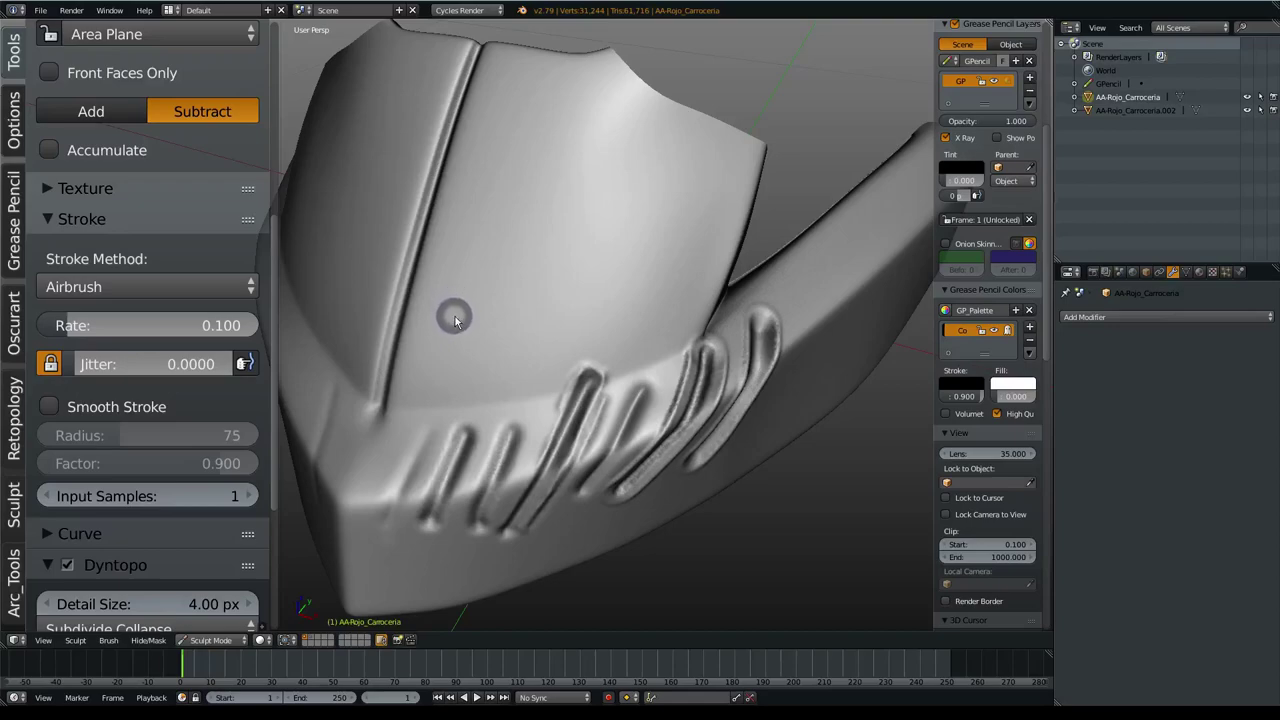
pyautogui.moveTo(457, 331); pyautogui.dragTo(464, 348)
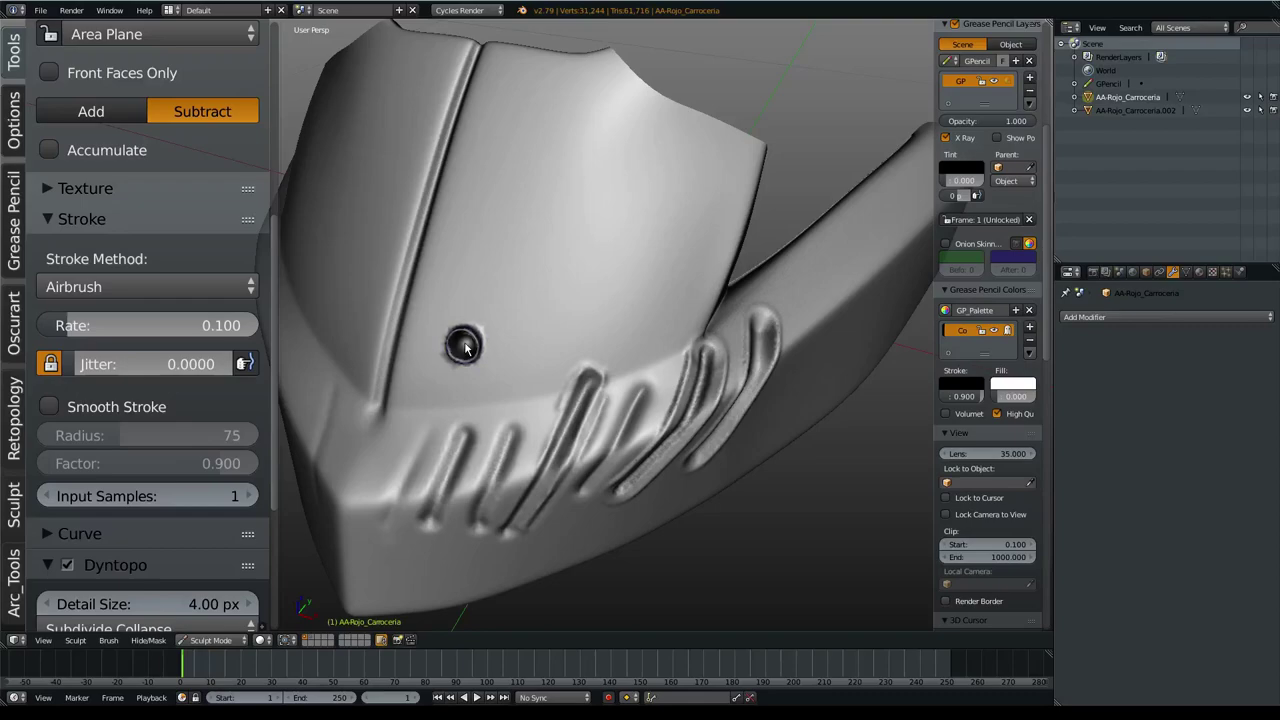
pyautogui.moveTo(464, 346)
pyautogui.mouseDown()
pyautogui.moveTo(494, 286)
pyautogui.moveTo(543, 312)
pyautogui.mouseUp()
pyautogui.moveTo(505, 374); pyautogui.dragTo(516, 300, button='middle')
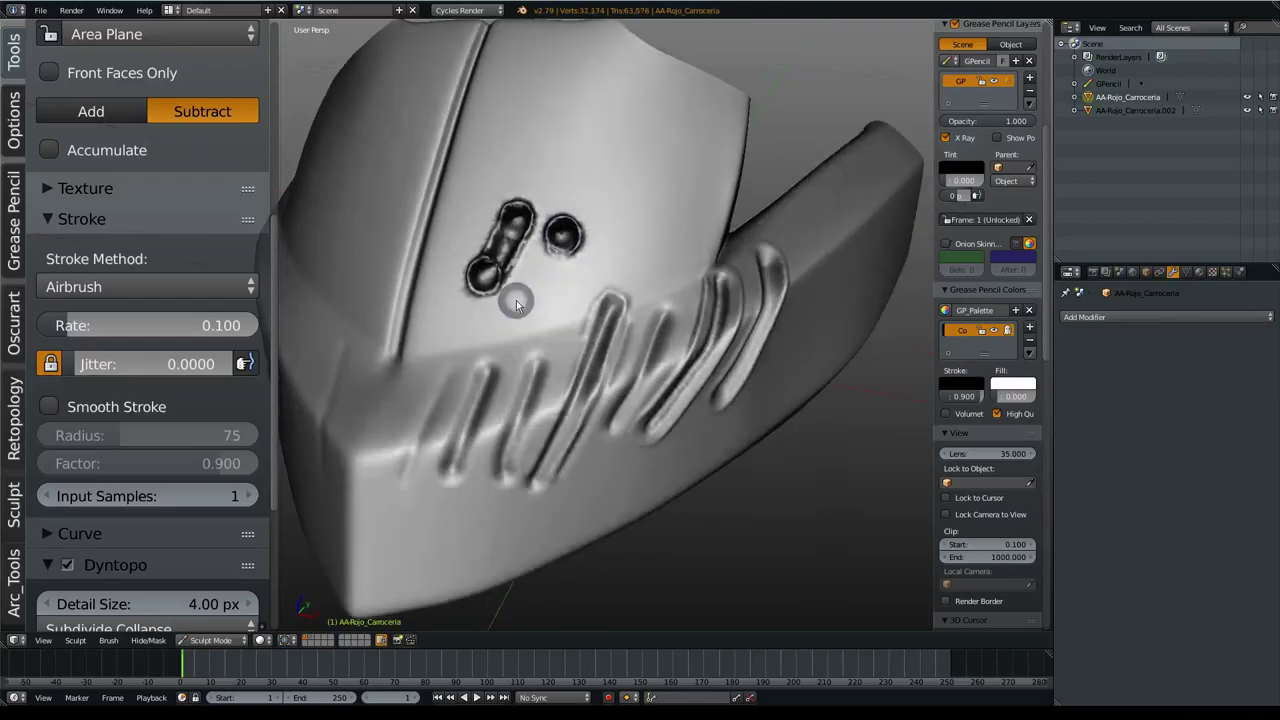
pyautogui.hotkey('ctrl', 'z')
pyautogui.hotkey('ctrl', 'z')
pyautogui.hotkey('ctrl', 'z')
pyautogui.hotkey('ctrl', 'z')
pyautogui.hotkey('ctrl', 'z')
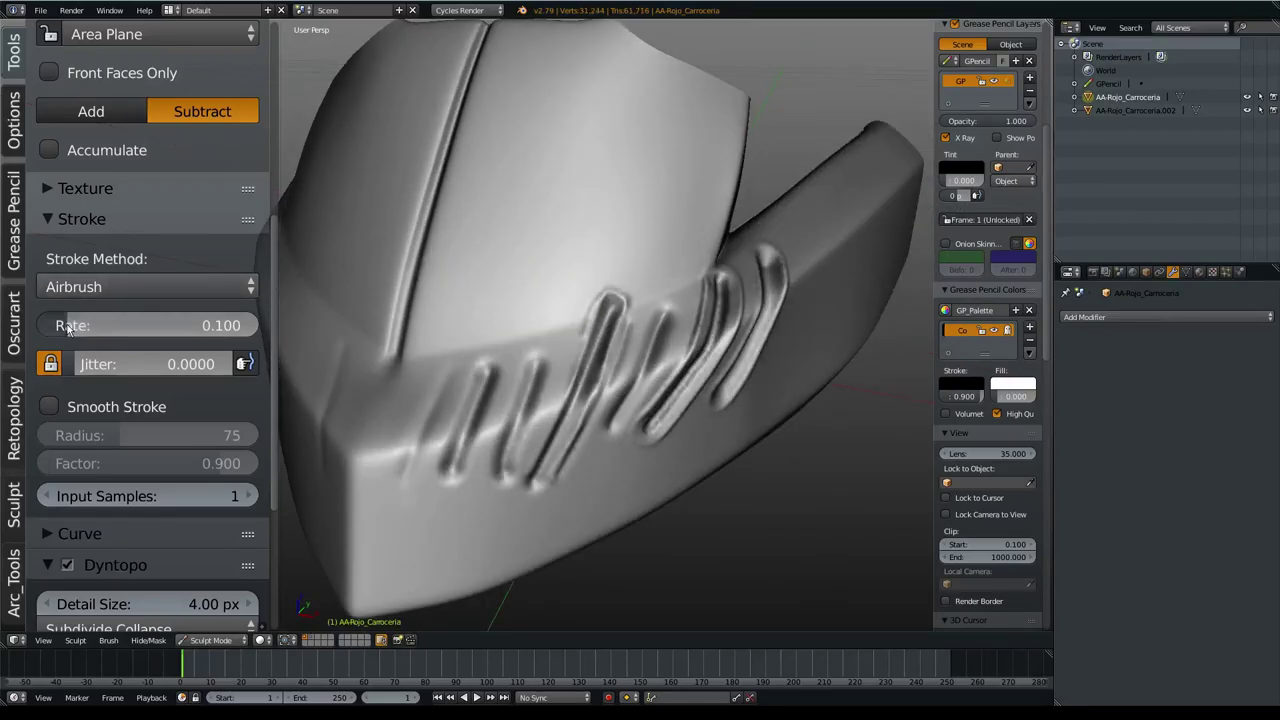
# - Raise the airbrush Rate to 0.713 and undo a test dent
pyautogui.moveTo(70, 328); pyautogui.dragTo(87, 326)
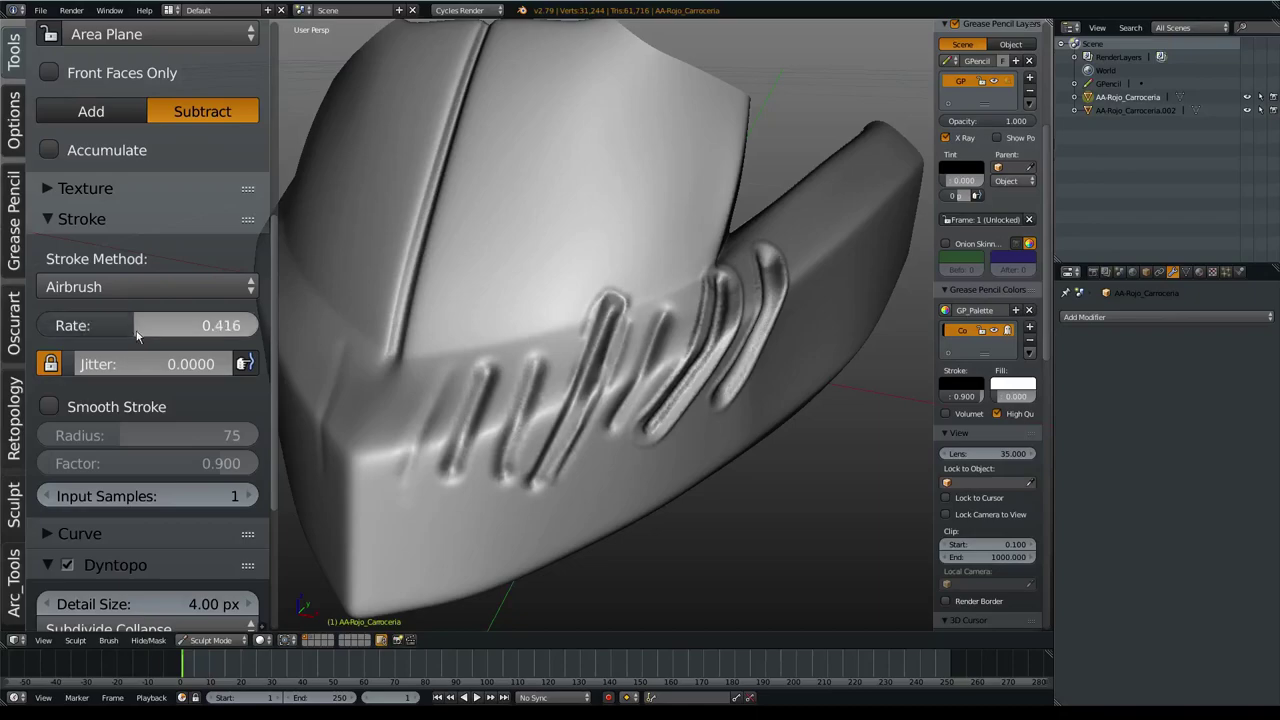
pyautogui.moveTo(169, 328); pyautogui.dragTo(197, 328)
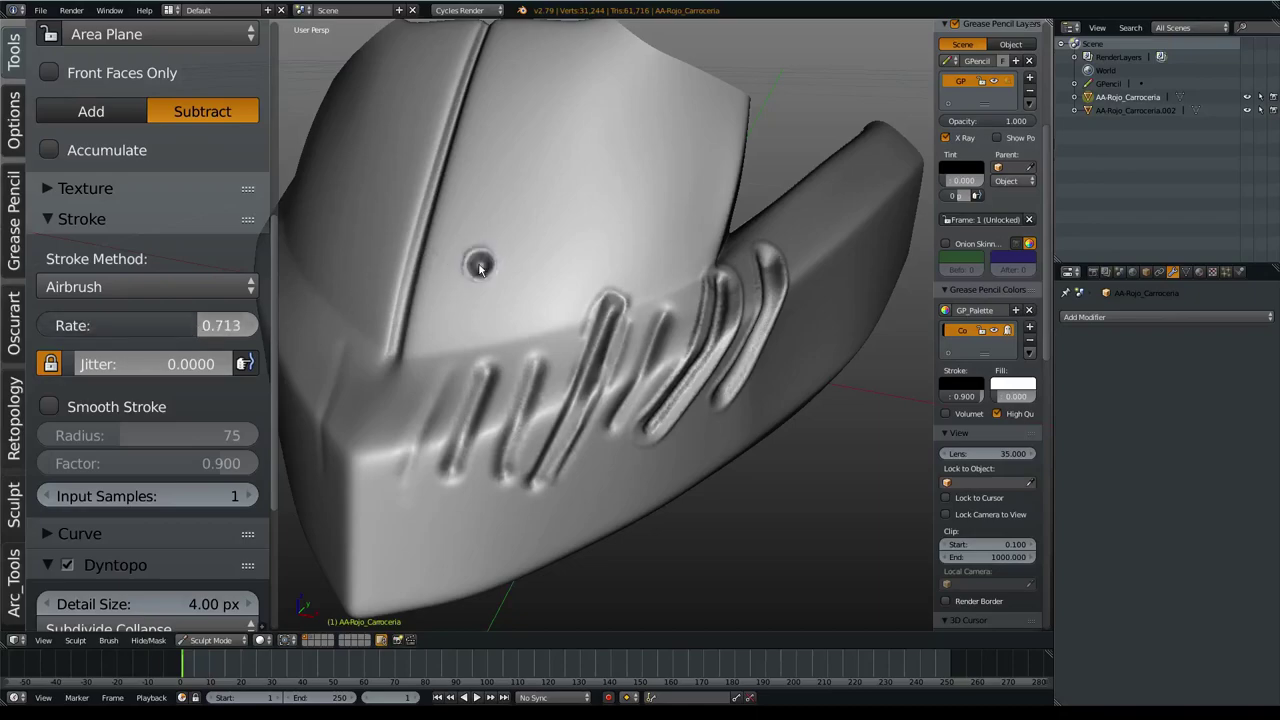
pyautogui.moveTo(479, 266); pyautogui.dragTo(480, 268)
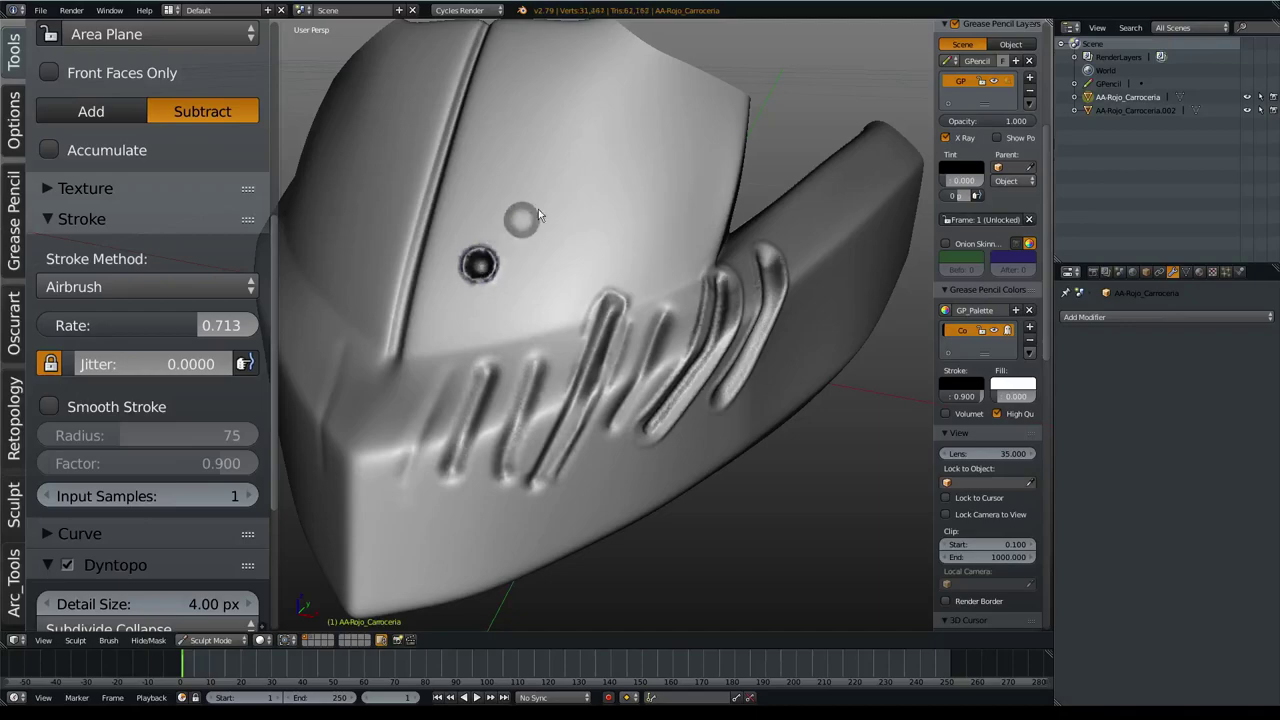
pyautogui.hotkey('ctrl', 'z')
# - Stamp two rows of round dents on the upper panel, then undo the last ones
pyautogui.click(458, 322)
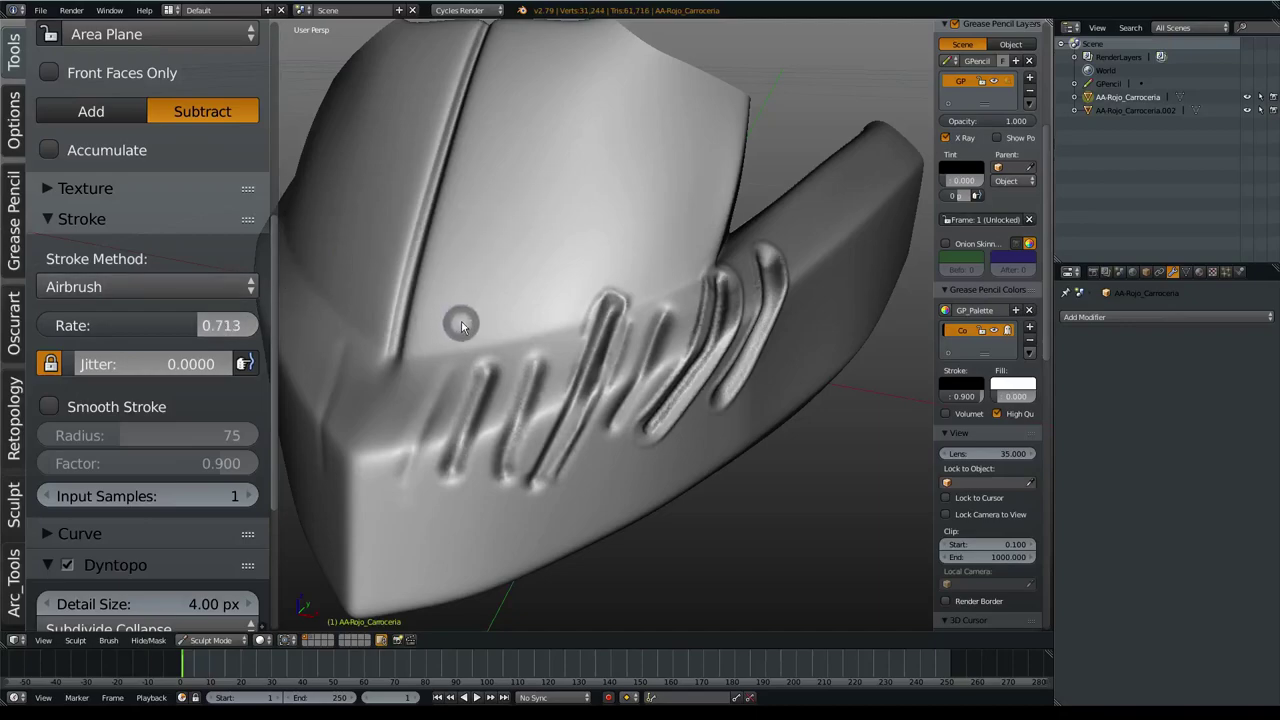
pyautogui.click(475, 271)
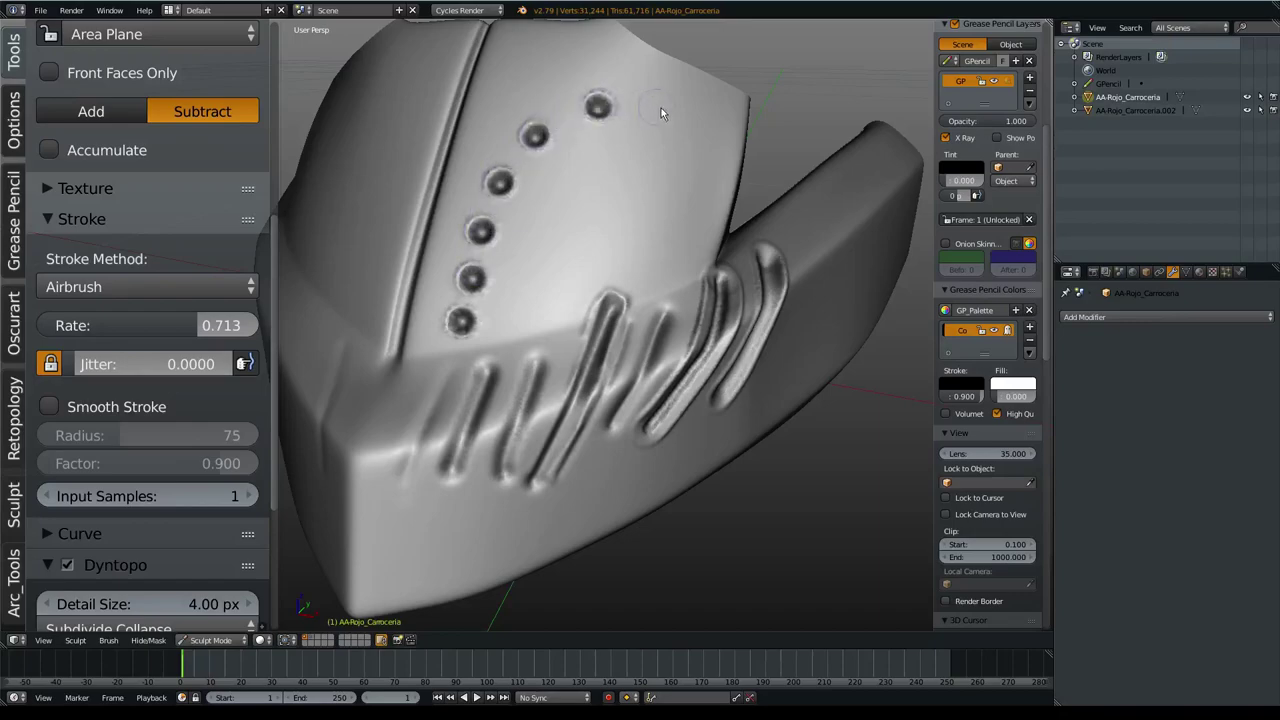
pyautogui.click(632, 212)
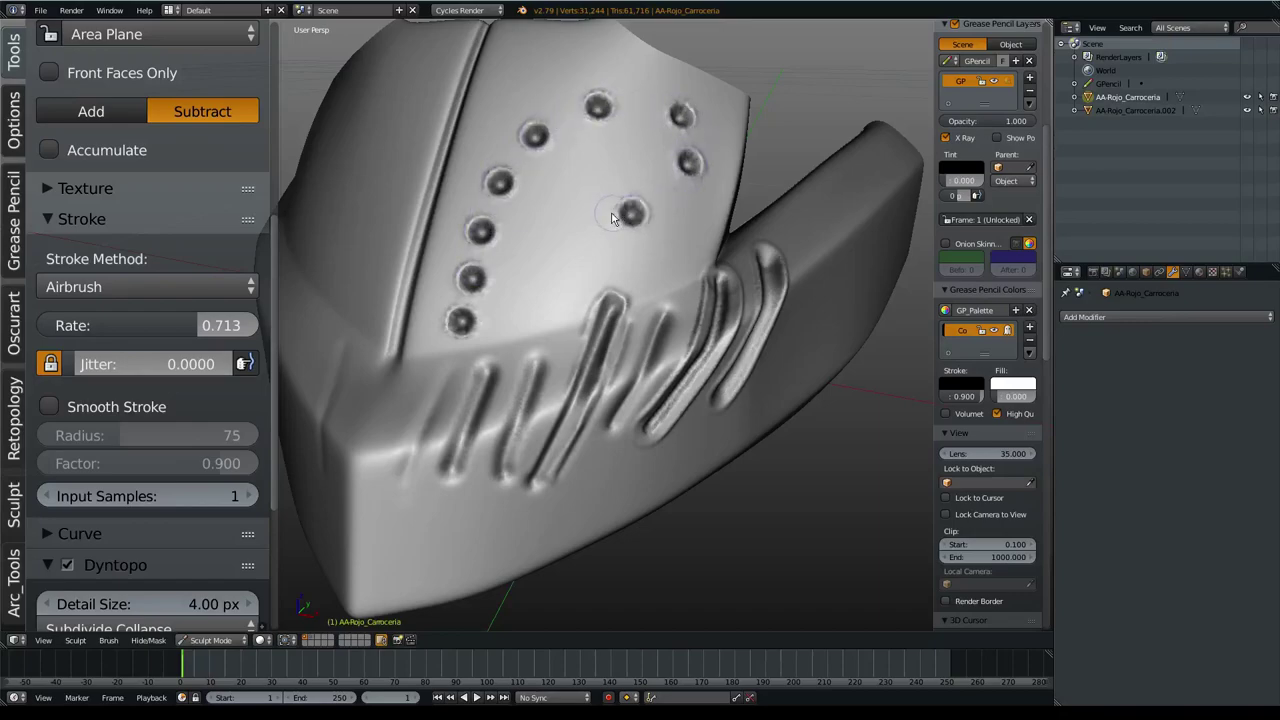
pyautogui.click(565, 227)
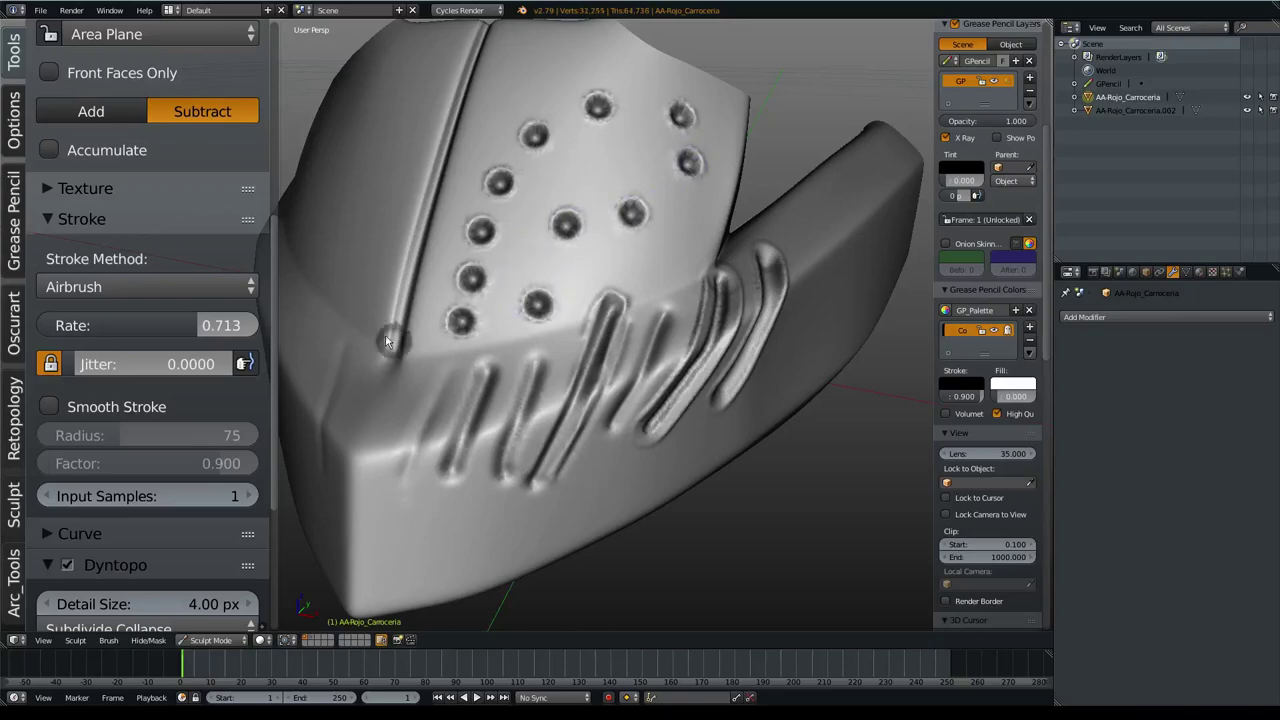
pyautogui.hotkey('ctrl', 'z')
pyautogui.hotkey('ctrl', 'z')
pyautogui.hotkey('ctrl', 'z')
pyautogui.hotkey('ctrl', 'z')
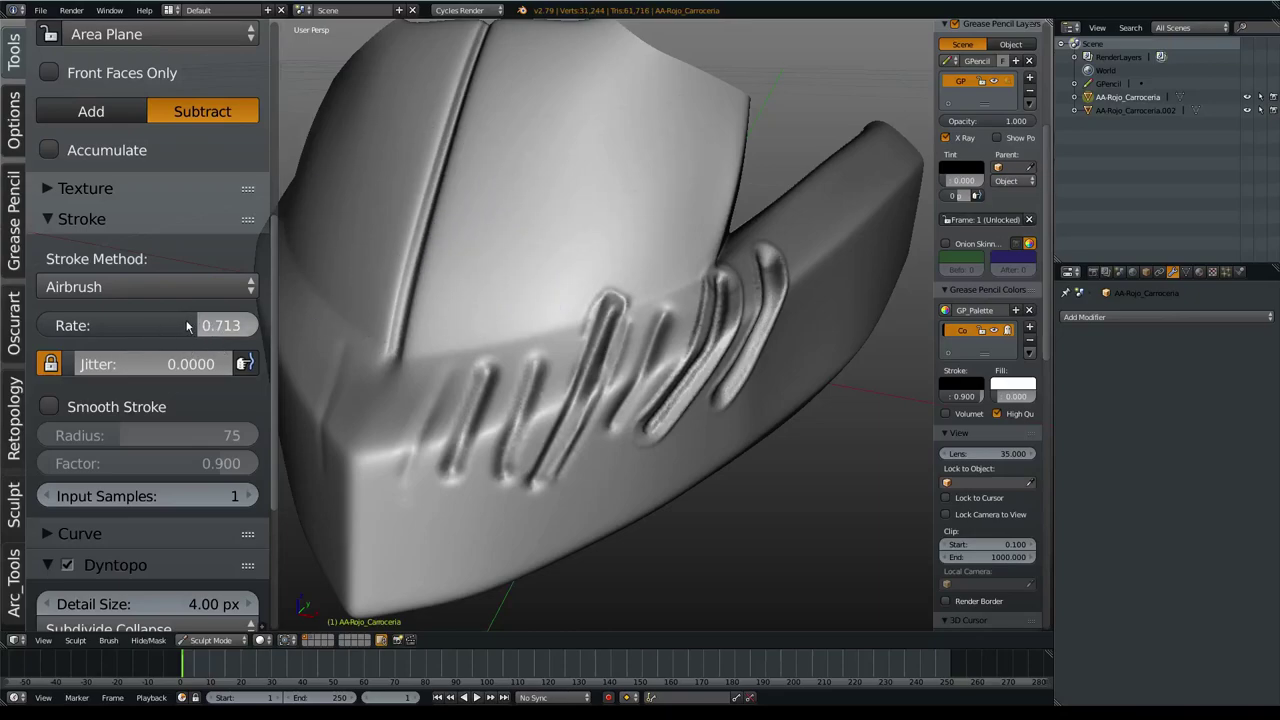
# - Lower the airbrush Rate to 0.094, undo a test groove, and enable Smooth Stroke
pyautogui.moveTo(125, 325); pyautogui.dragTo(62, 325)
pyautogui.moveTo(466, 291)
pyautogui.mouseDown()
pyautogui.moveTo(468, 323)
pyautogui.moveTo(480, 206)
pyautogui.moveTo(585, 112)
pyautogui.mouseUp()
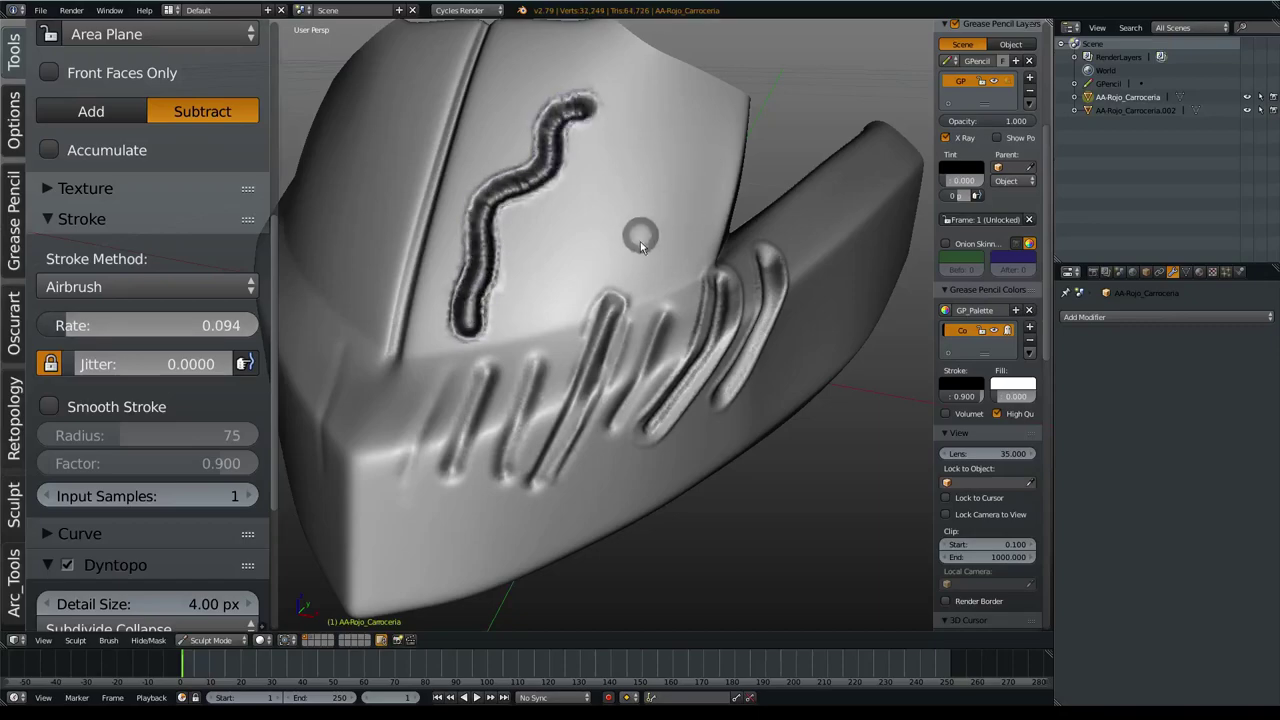
pyautogui.moveTo(585, 112); pyautogui.dragTo(594, 280, button='middle')
pyautogui.hotkey('ctrl', 'z')
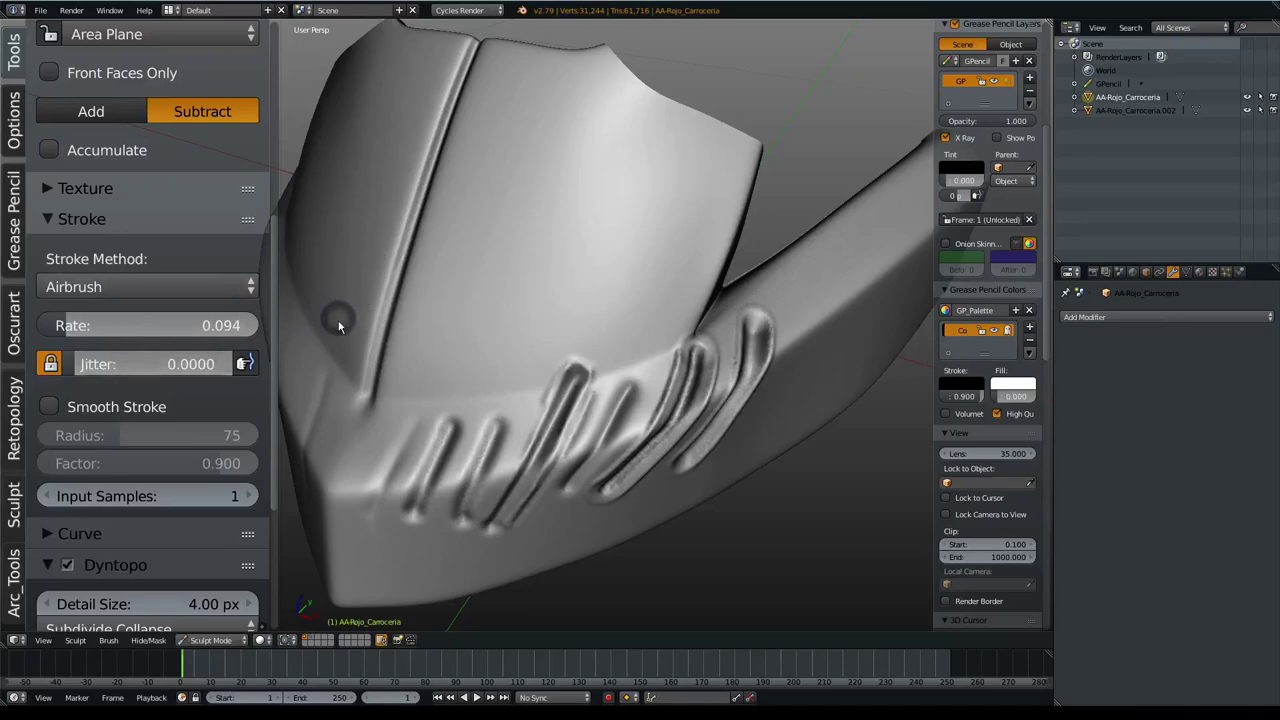
pyautogui.click(59, 406)
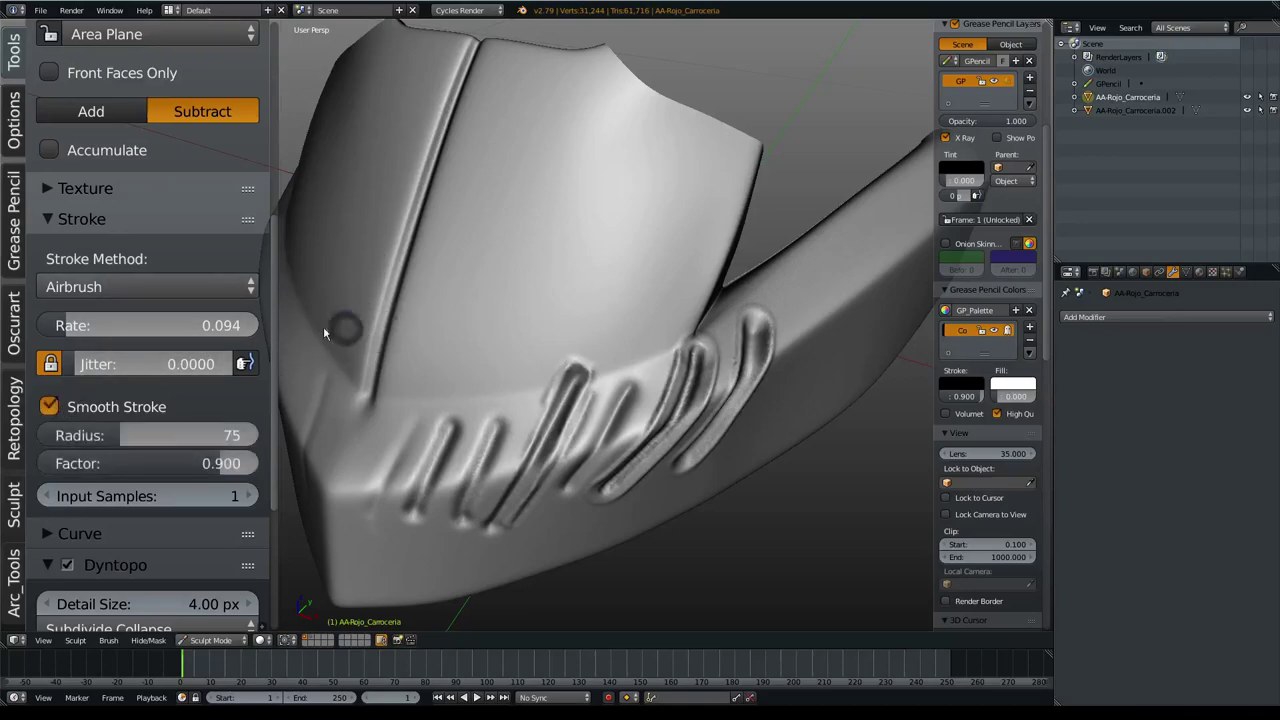
pyautogui.scroll(4, 245, 300)
pyautogui.scroll(5, 245, 300)
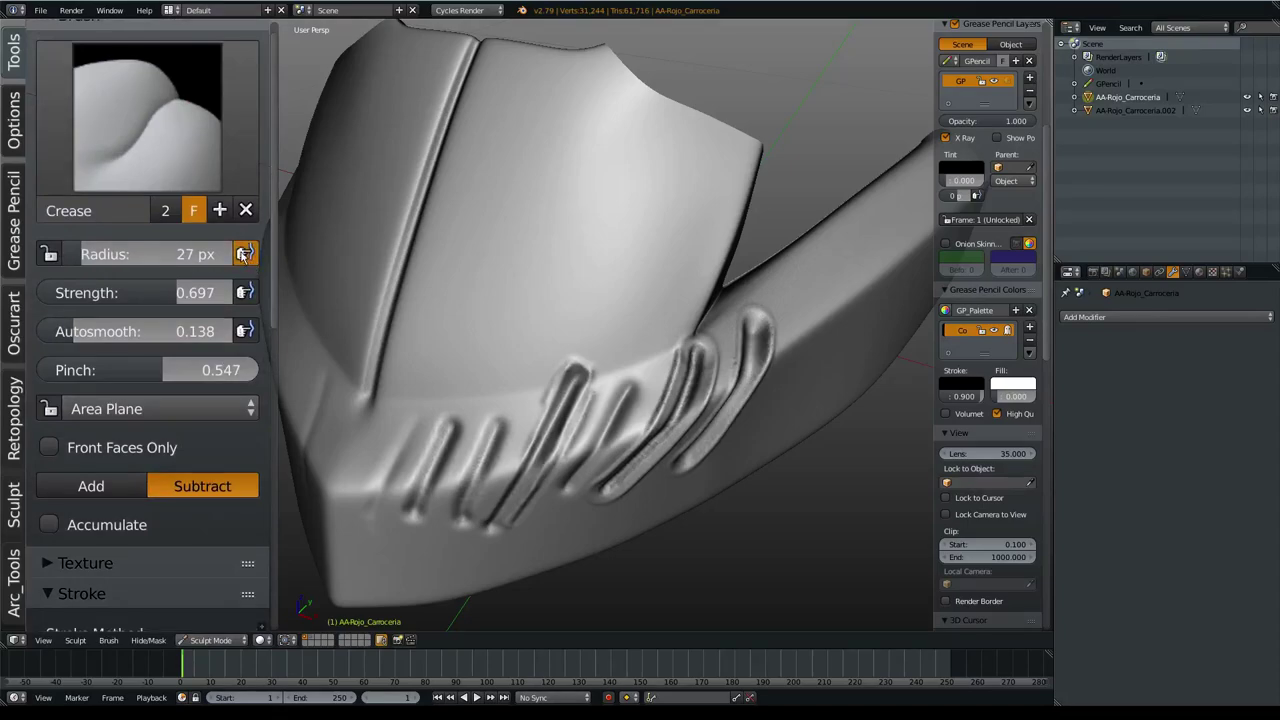
# - Set the brush radius to 42 px and frame the upper panel
pyautogui.press('f')
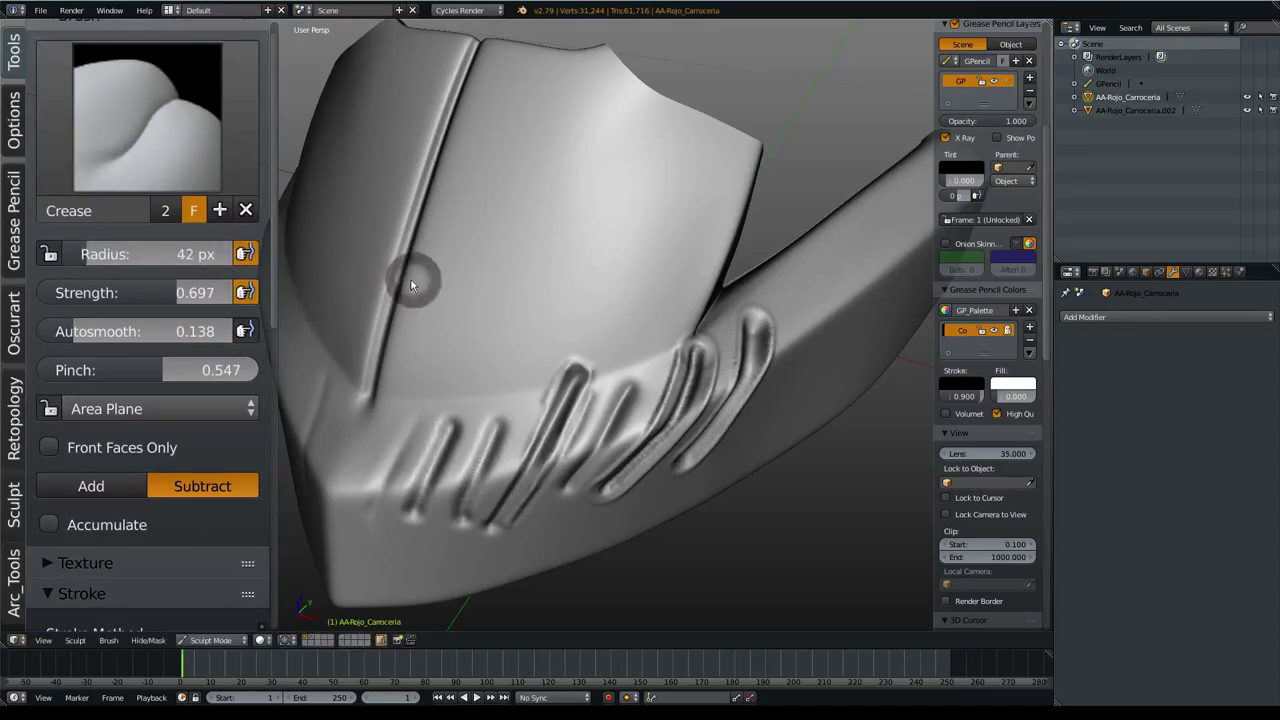
pyautogui.click(413, 281)
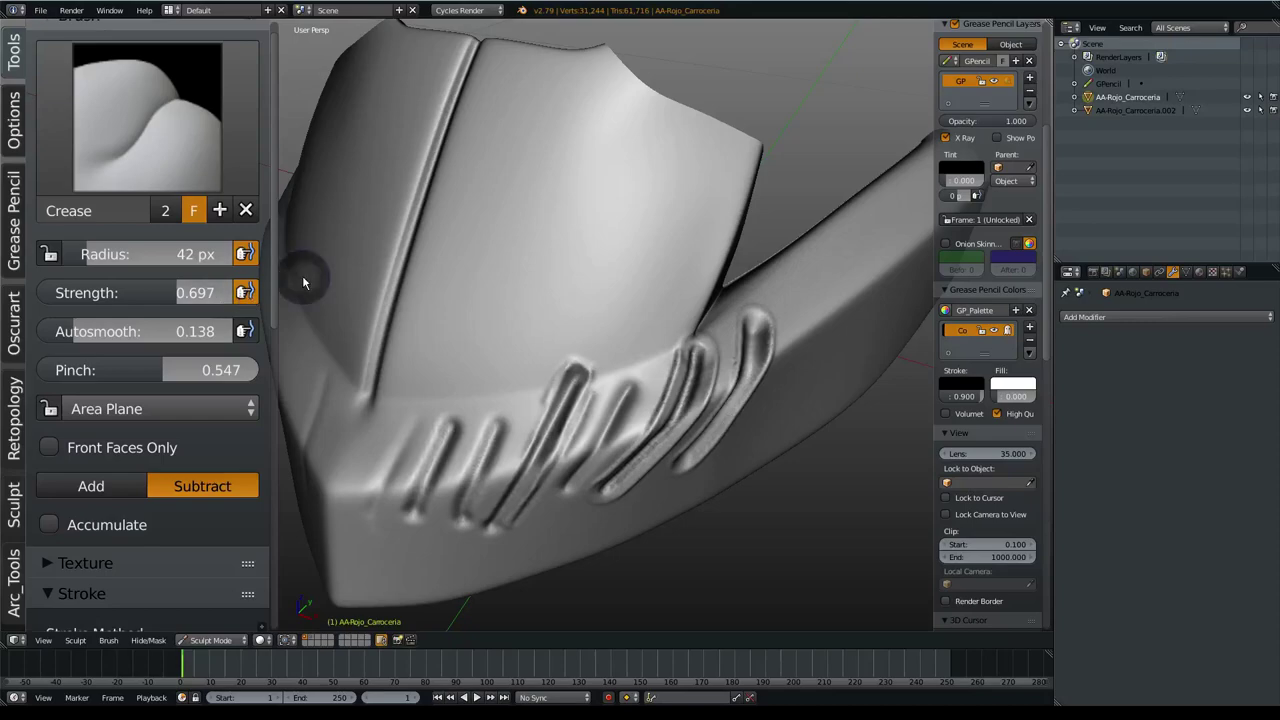
pyautogui.scroll(-3, 170, 380)
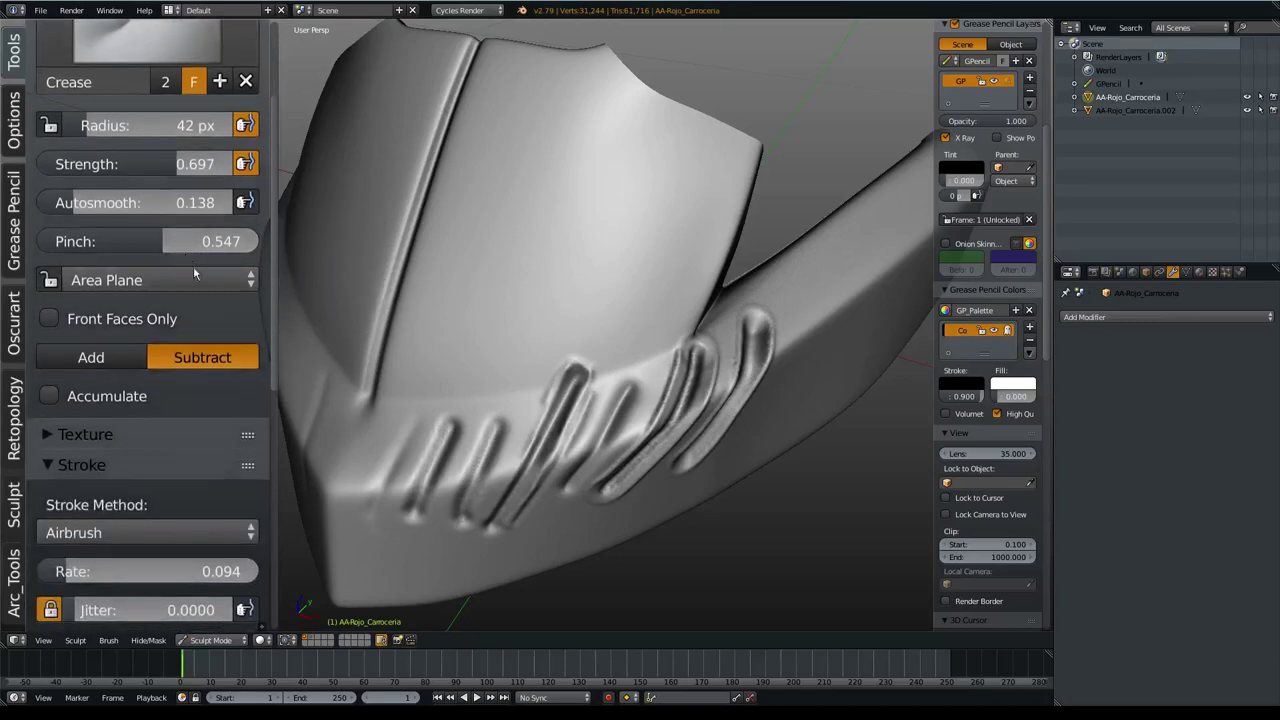
pyautogui.scroll(-3, 170, 385)
pyautogui.scroll(-2, 170, 390)
pyautogui.scroll(-1, 169, 398)
pyautogui.scroll(-1, 169, 398)
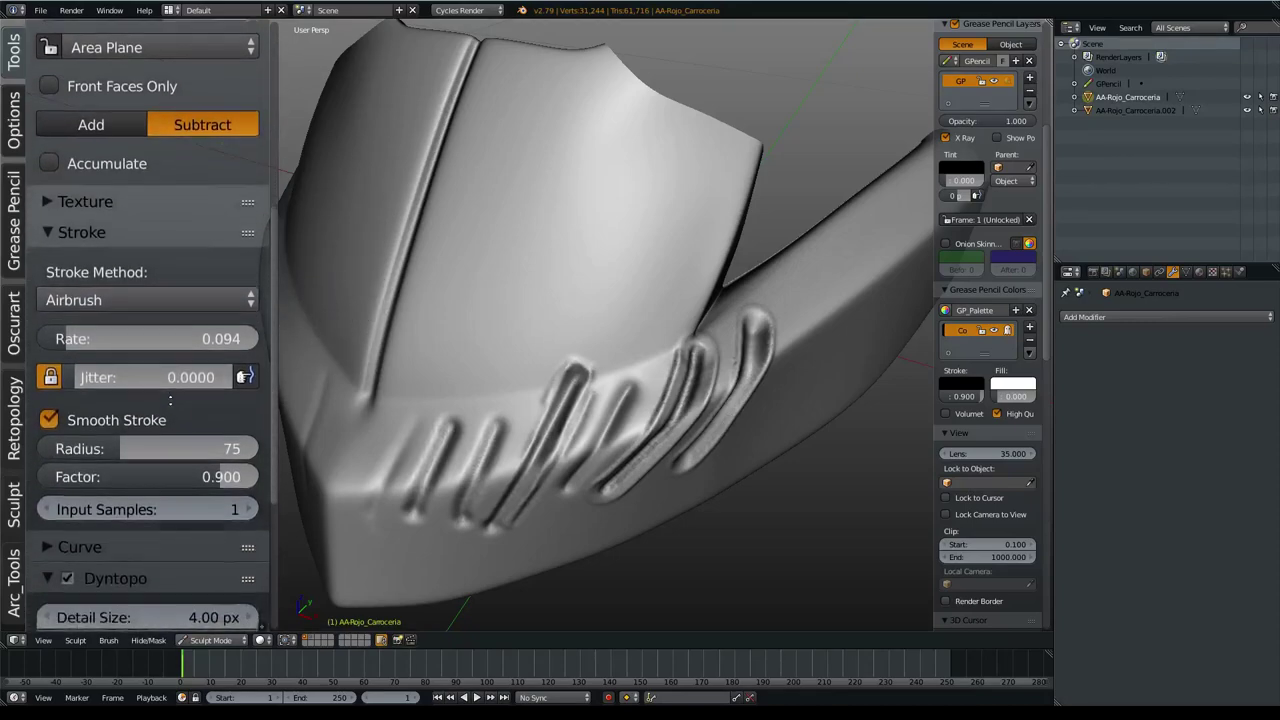
pyautogui.moveTo(429, 338); pyautogui.dragTo(309, 363, button='middle')
pyautogui.scroll(5, 177, 390)
pyautogui.scroll(3, 177, 390)
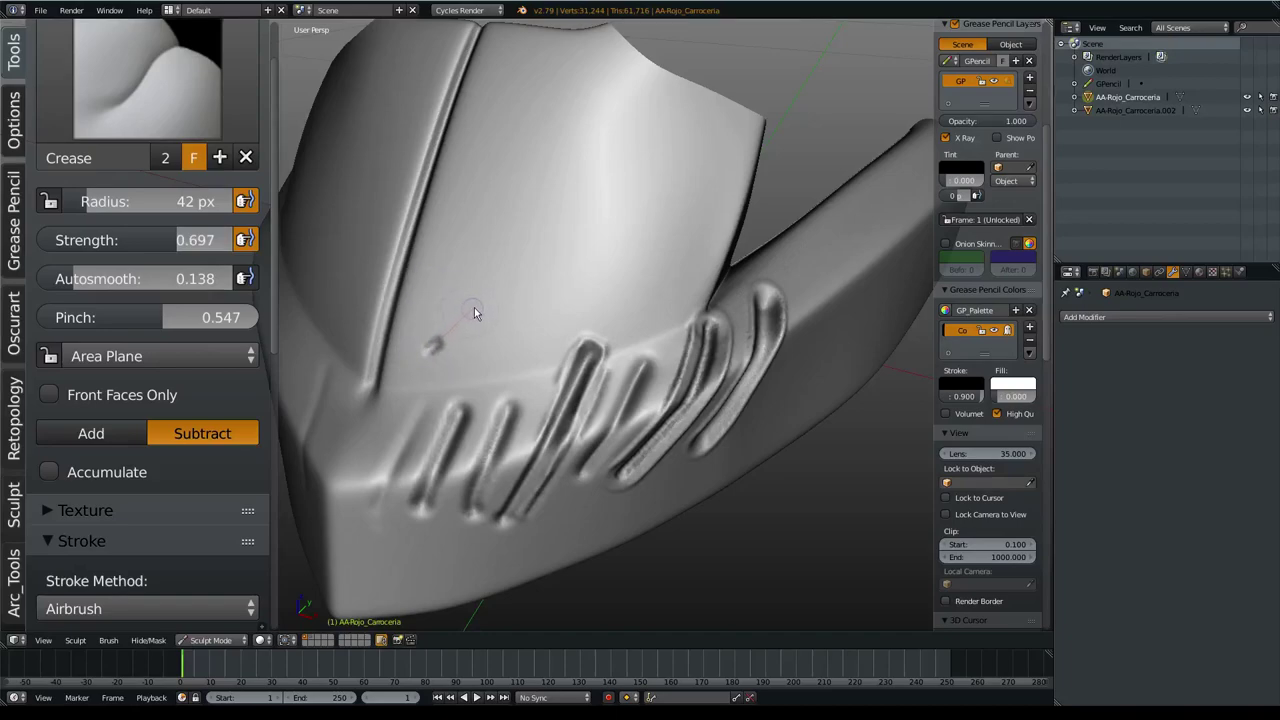
# - Carve a long diagonal crease across the upper panel and raise Autosmooth to 0.334
pyautogui.moveTo(501, 290); pyautogui.dragTo(744, 97)
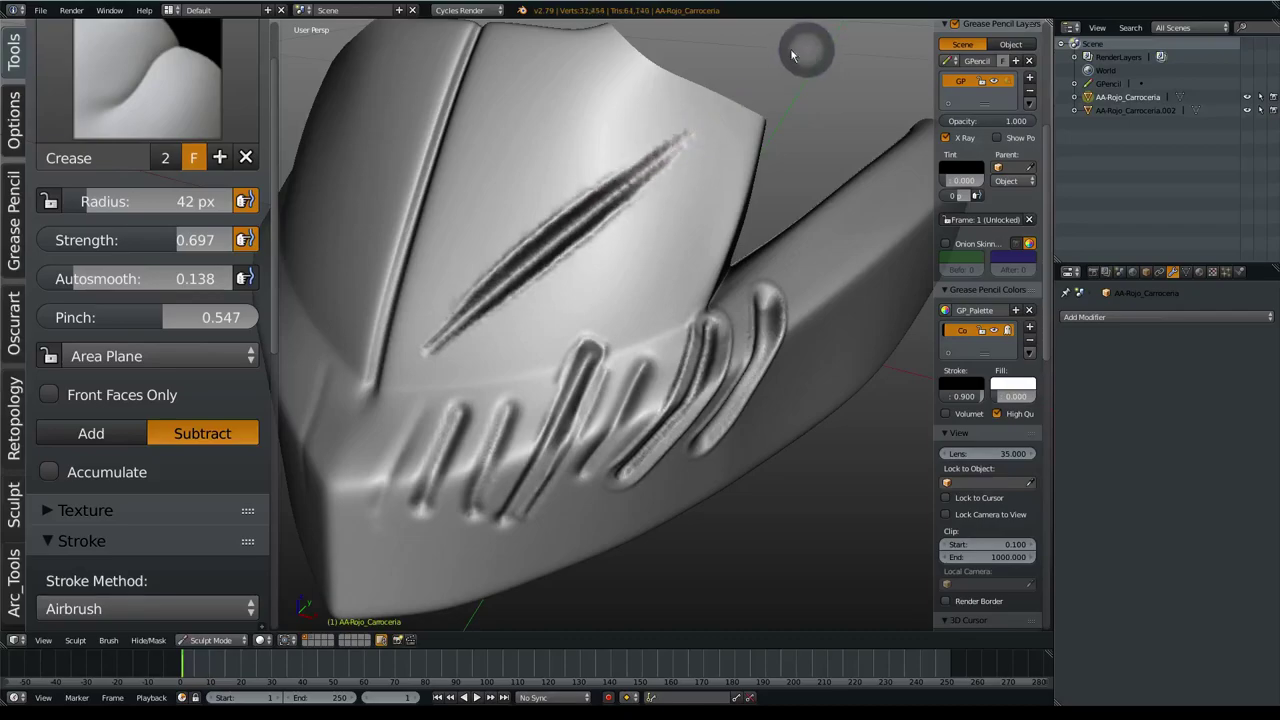
pyautogui.scroll(2, 551, 280)
pyautogui.moveTo(551, 280)
pyautogui.mouseDown(button='middle')
pyautogui.moveTo(569, 243)
pyautogui.moveTo(560, 289)
pyautogui.moveTo(368, 375)
pyautogui.mouseUp(button='middle')
pyautogui.moveTo(605, 249); pyautogui.dragTo(416, 351, button='middle')
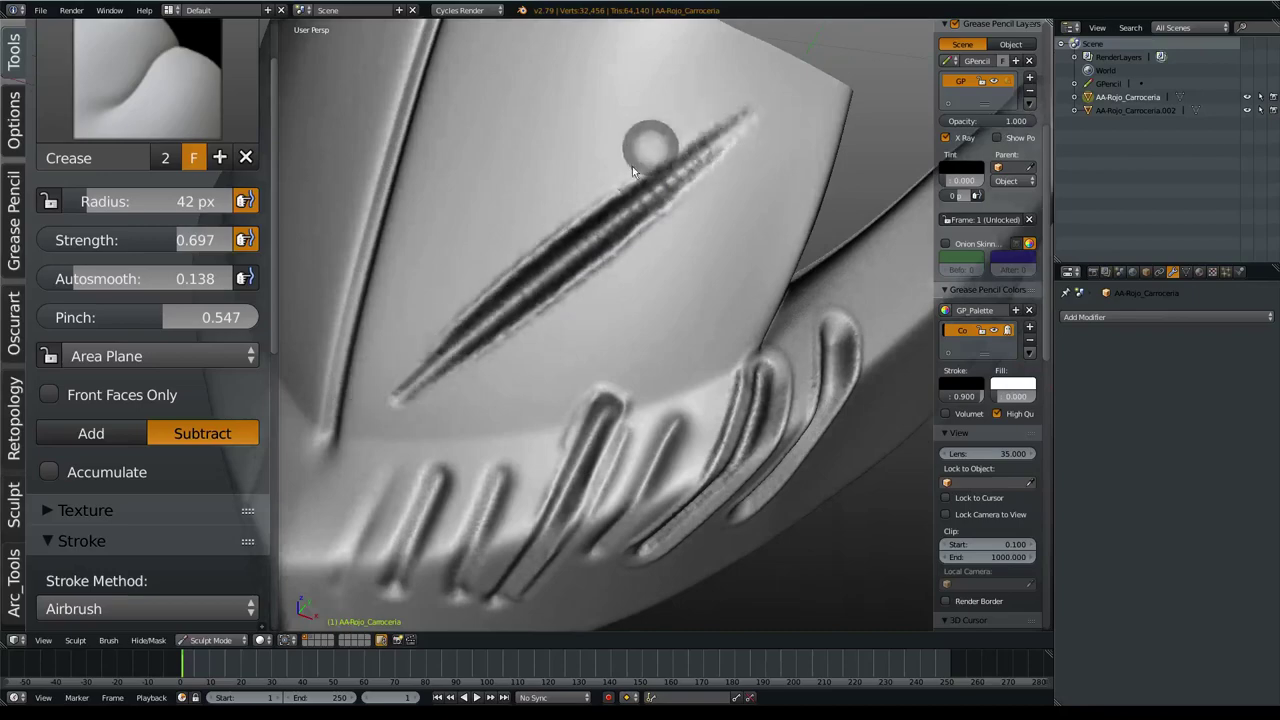
pyautogui.moveTo(632, 166); pyautogui.dragTo(569, 256, button='middle')
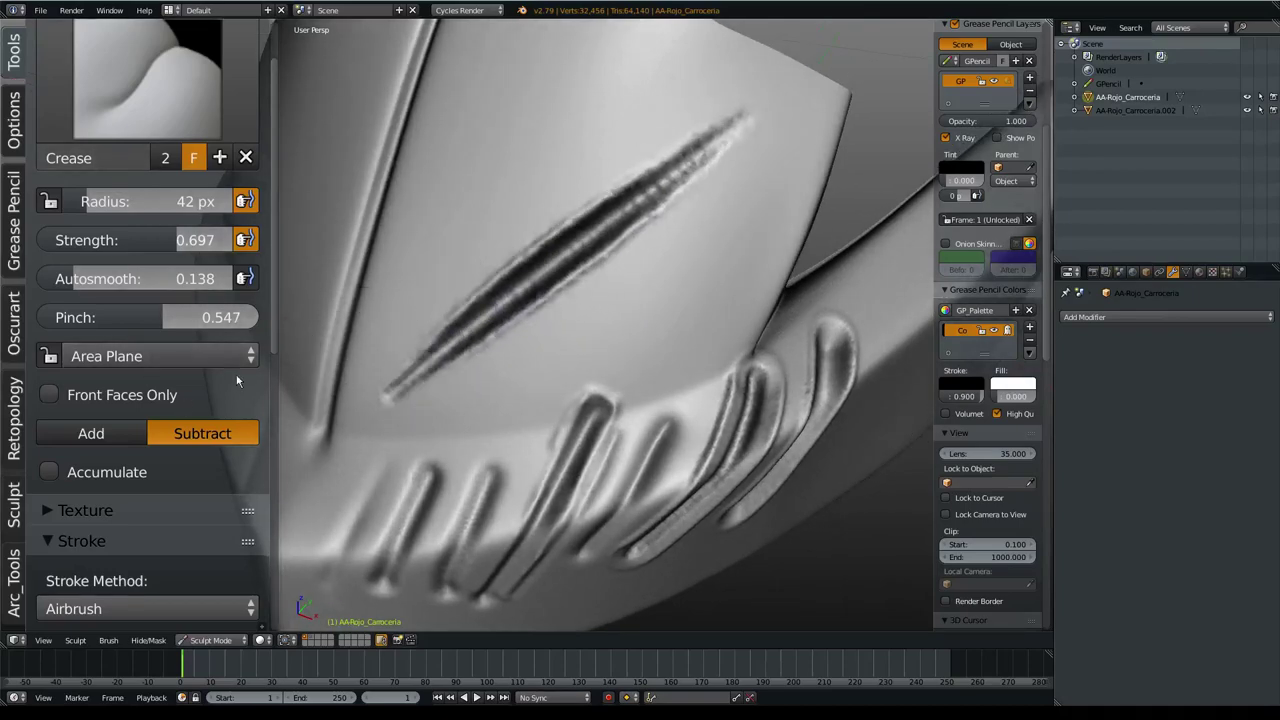
pyautogui.moveTo(125, 289); pyautogui.dragTo(165, 292)
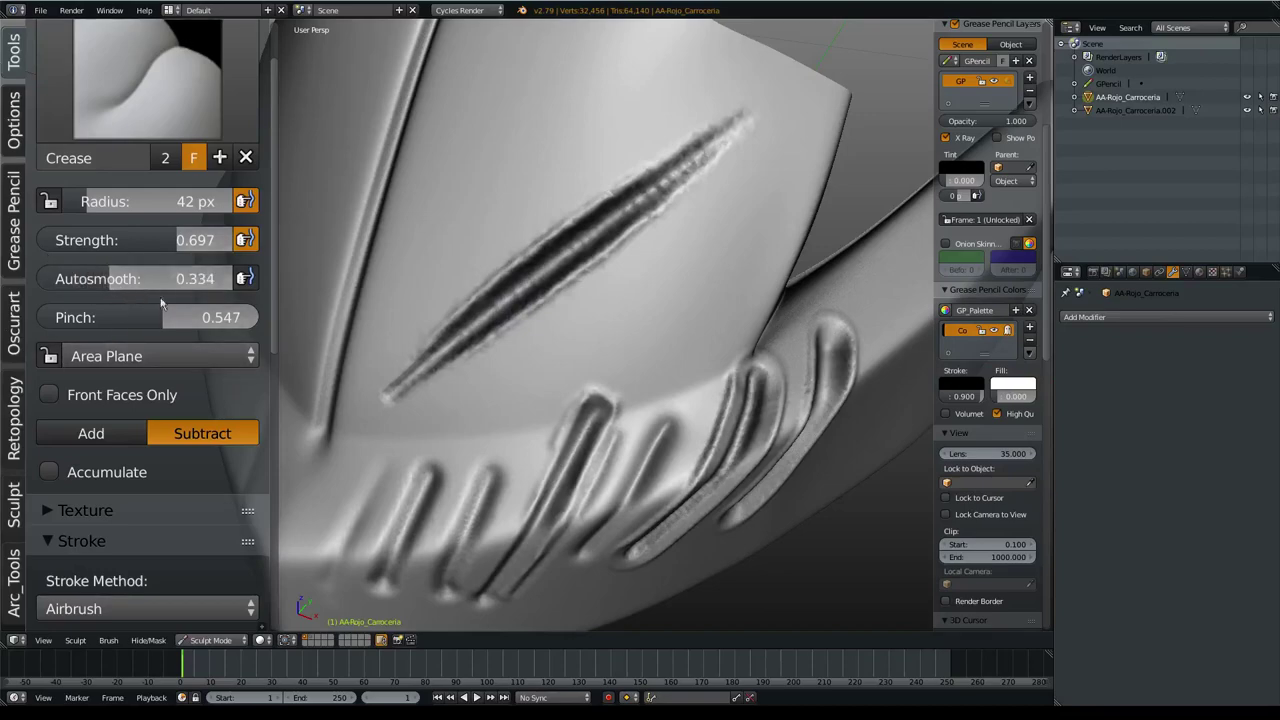
# - Set the brush Input Samples to 3 and undo a test stroke
pyautogui.scroll(-3, 140, 340)
pyautogui.scroll(-3, 113, 385)
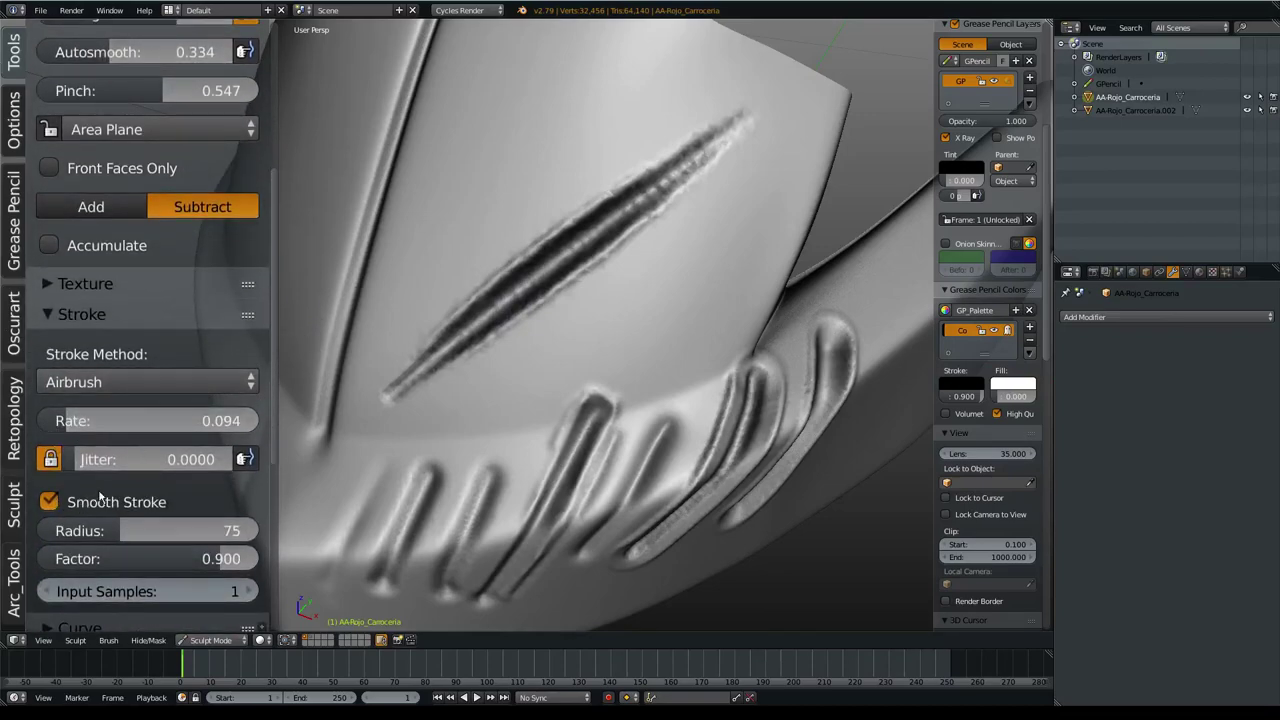
pyautogui.scroll(-2, 245, 555)
pyautogui.click(249, 545)
pyautogui.click(249, 545)
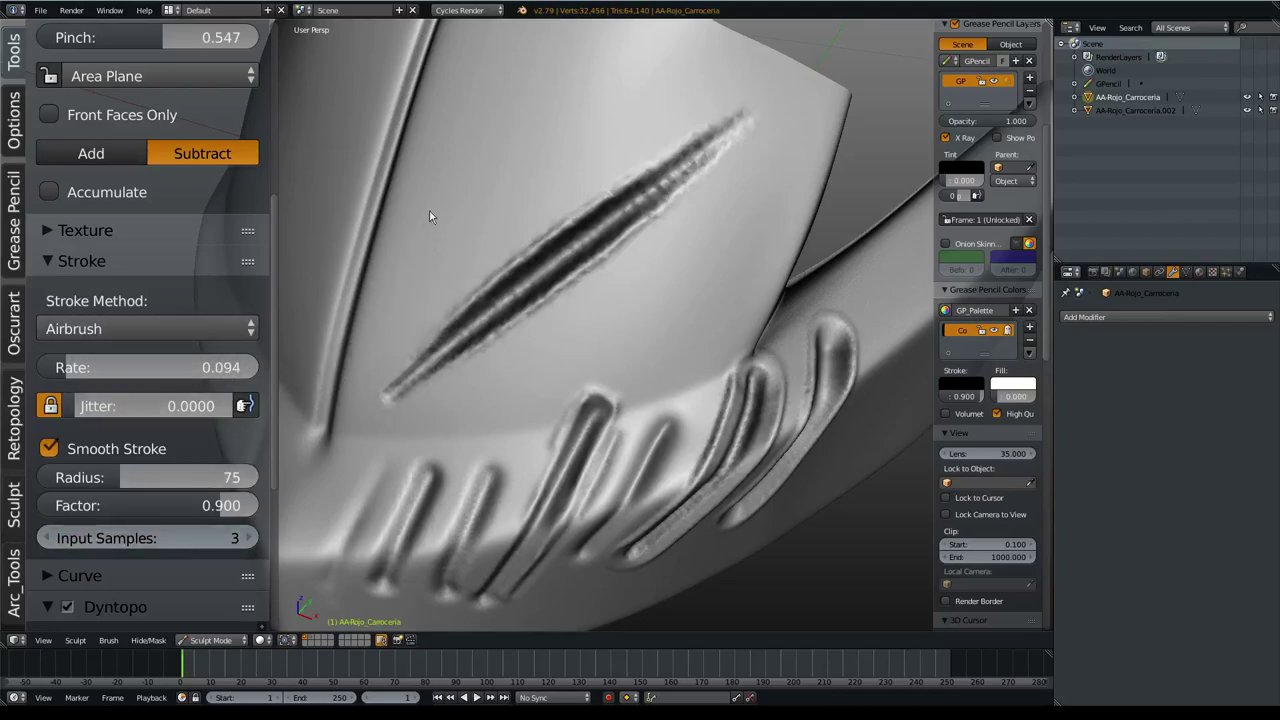
pyautogui.moveTo(460, 185); pyautogui.dragTo(590, 140)
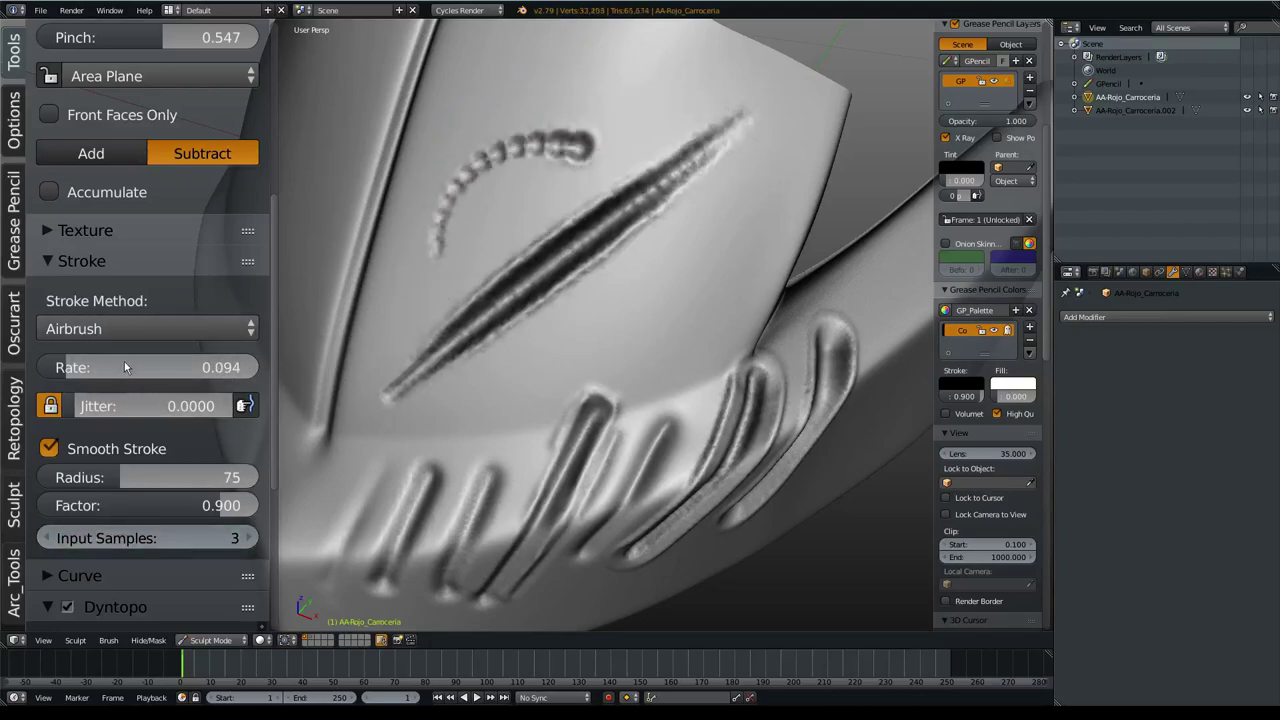
pyautogui.hotkey('ctrl', 'z')
# - Lower the airbrush Rate to 0.063 and undo another test stroke
pyautogui.moveTo(207, 372); pyautogui.dragTo(177, 372)
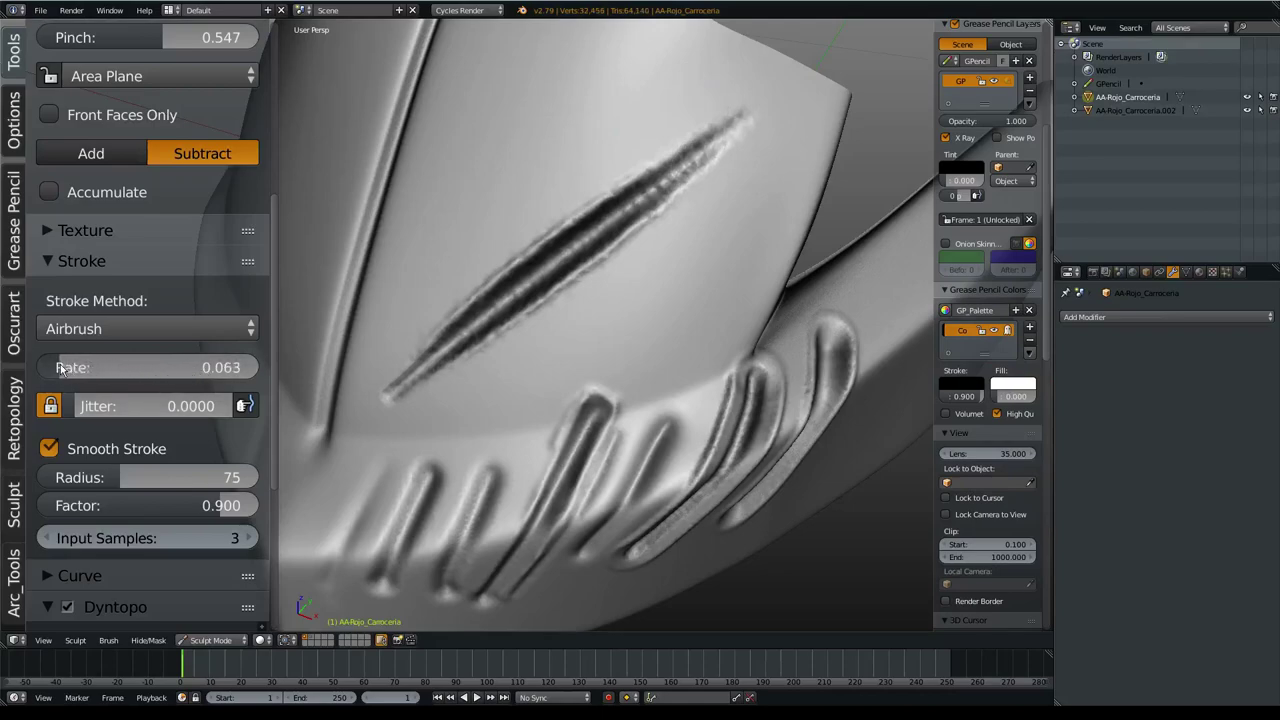
pyautogui.moveTo(460, 195); pyautogui.dragTo(650, 110)
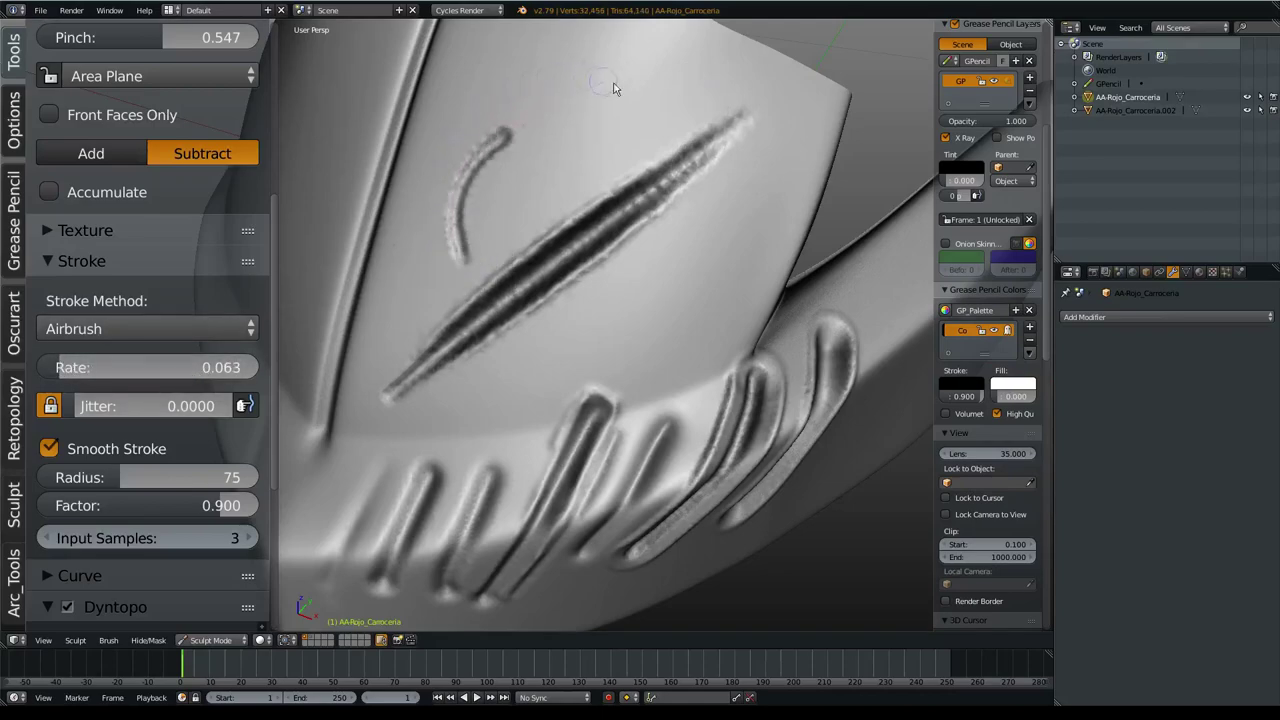
pyautogui.hotkey('ctrl', 'z')
pyautogui.hotkey('ctrl', 'z')
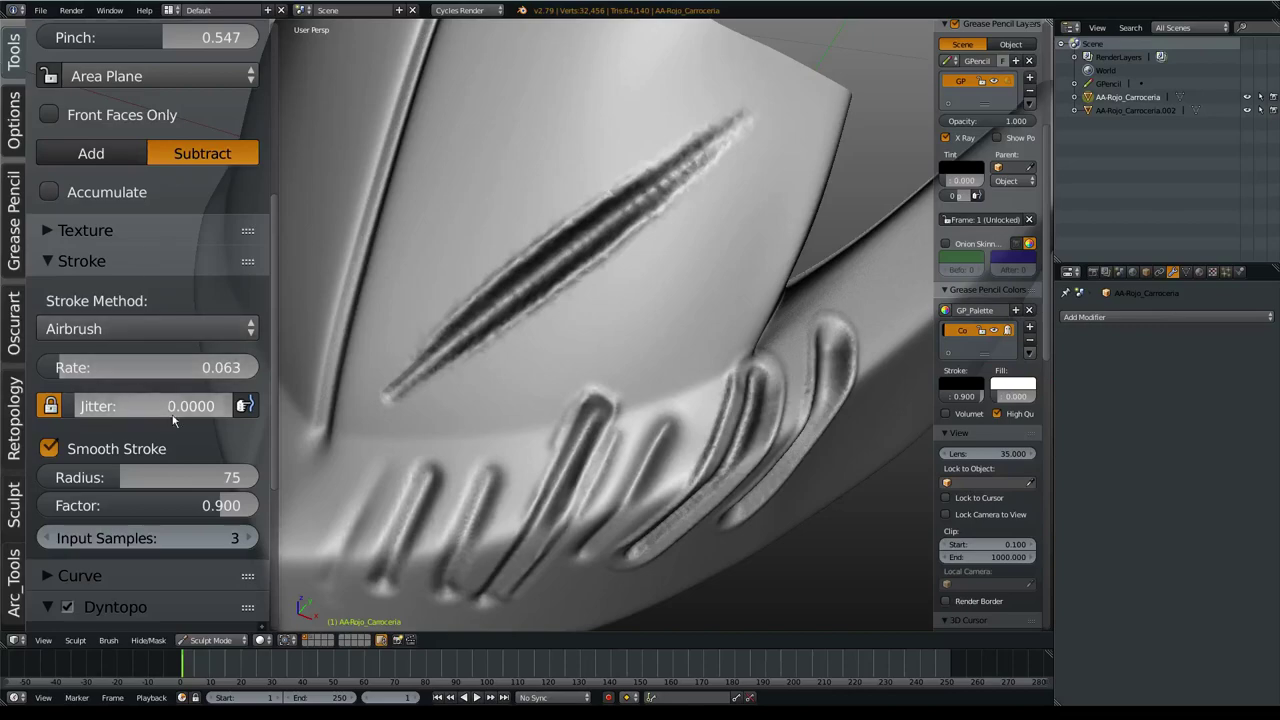
pyautogui.scroll(-3, 160, 400)
pyautogui.scroll(-2, 160, 440)
pyautogui.click(157, 482)
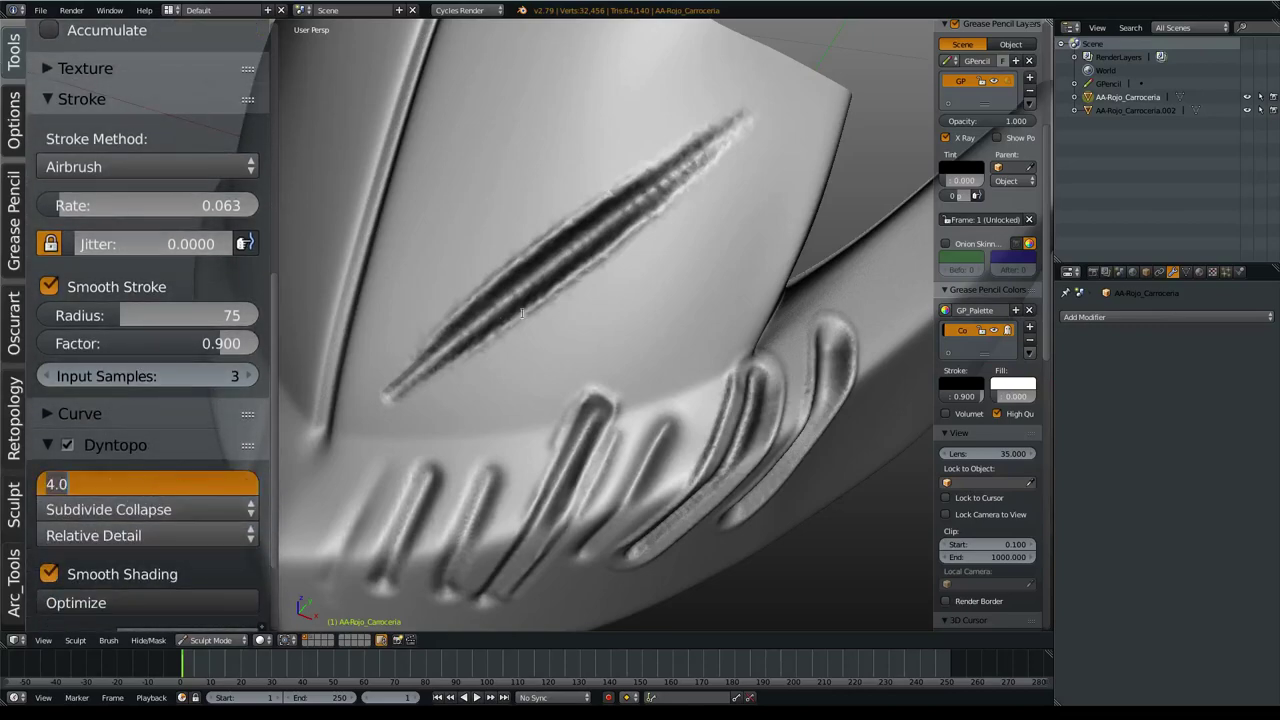
# - Commit a 2.00 px Detail Size and undo a test stroke
pyautogui.press('Return')
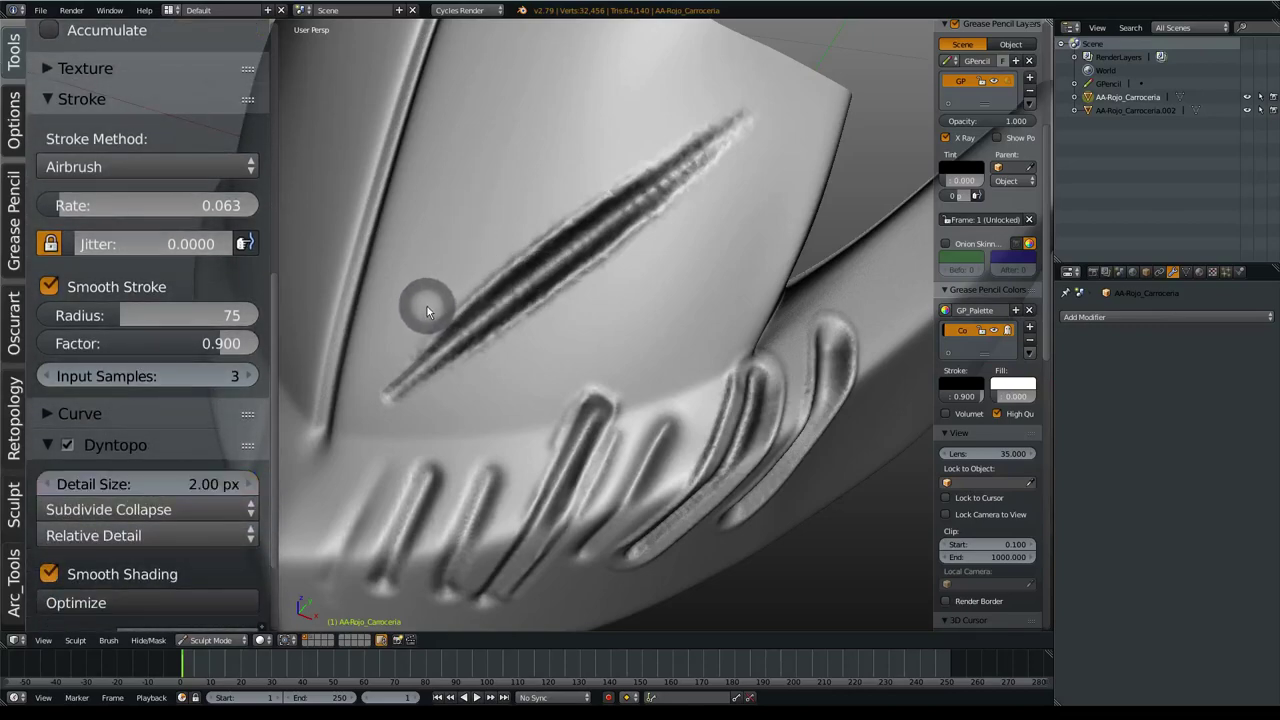
pyautogui.moveTo(445, 226); pyautogui.dragTo(745, 88)
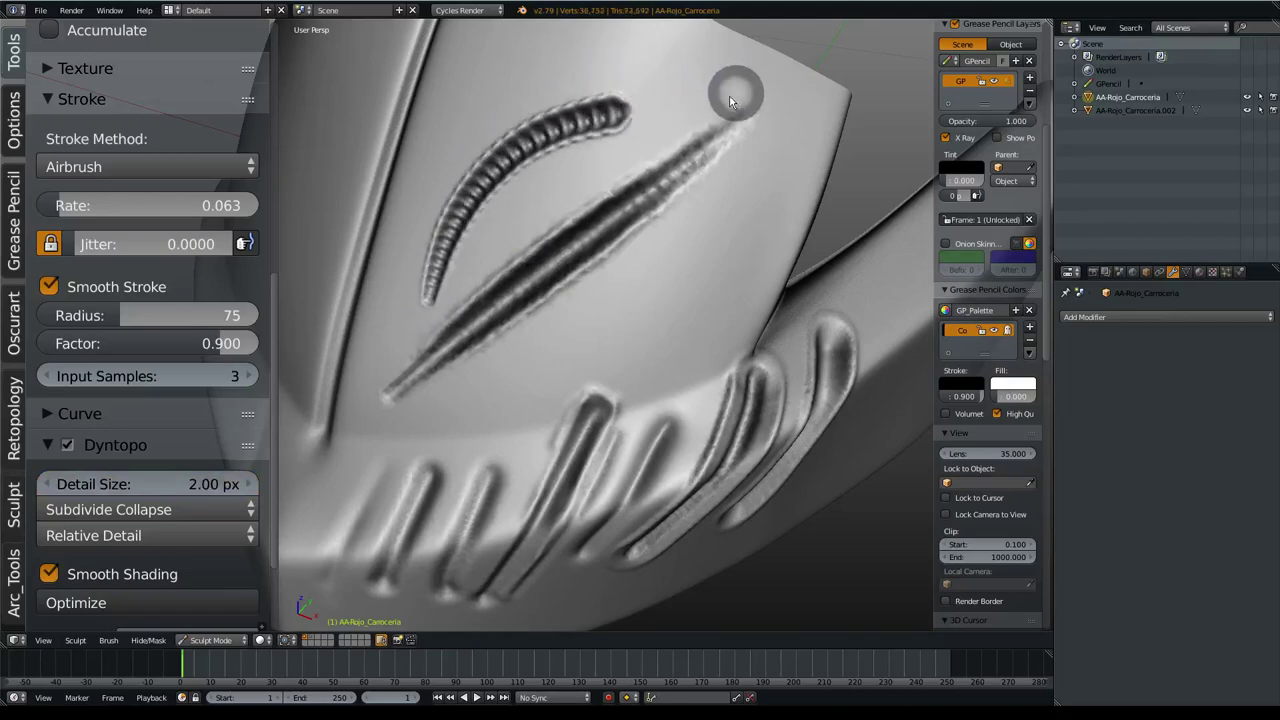
pyautogui.hotkey('ctrl', 'z')
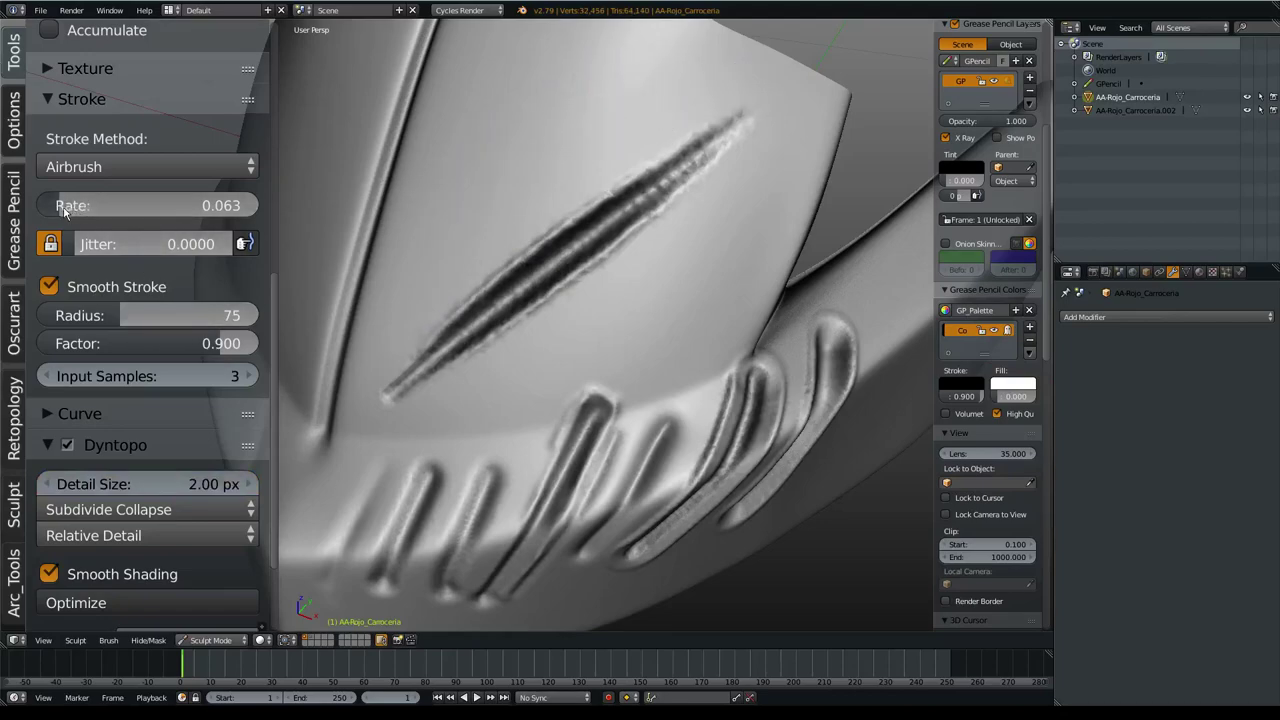
# - Carve a long curved crease above the diagonal groove and orbit to inspect it
pyautogui.moveTo(453, 258); pyautogui.dragTo(484, 97)
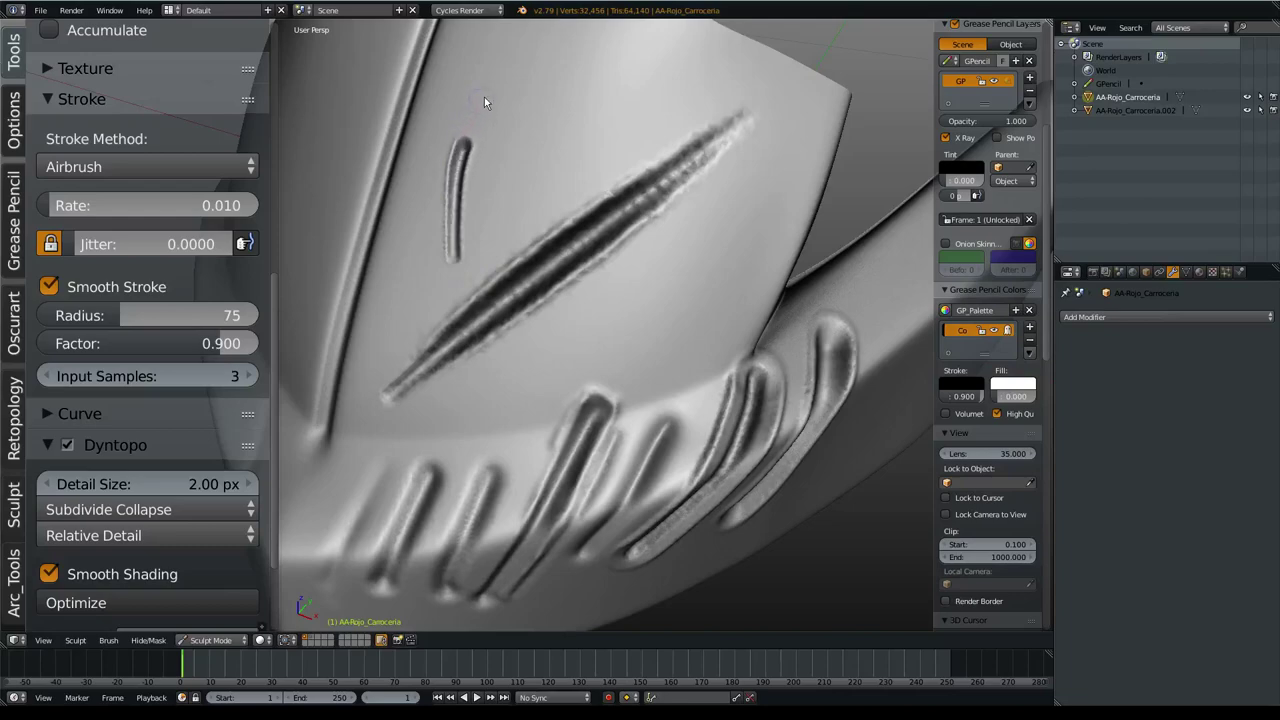
pyautogui.moveTo(596, 68); pyautogui.dragTo(625, 80)
pyautogui.hotkey('ctrl', 'z')
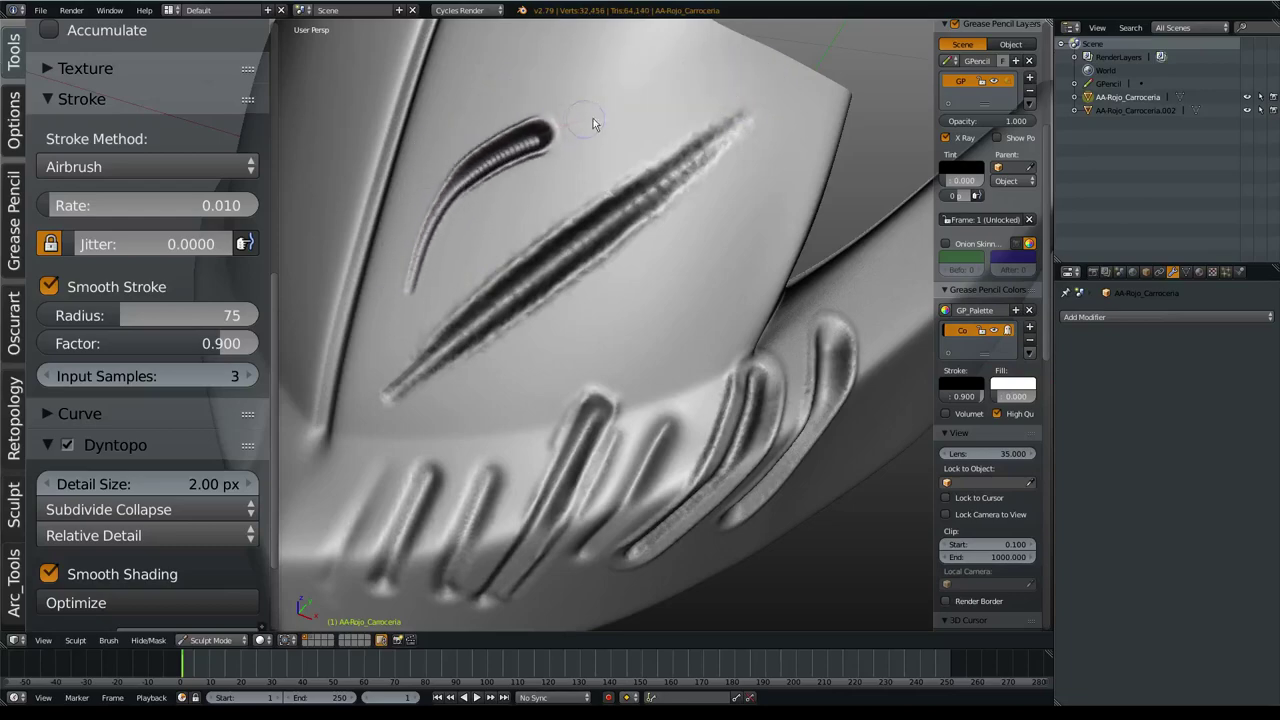
pyautogui.moveTo(484, 157); pyautogui.dragTo(680, 95)
pyautogui.moveTo(620, 300)
pyautogui.mouseDown(button='middle')
pyautogui.moveTo(640, 286)
pyautogui.moveTo(586, 314)
pyautogui.mouseUp(button='middle')
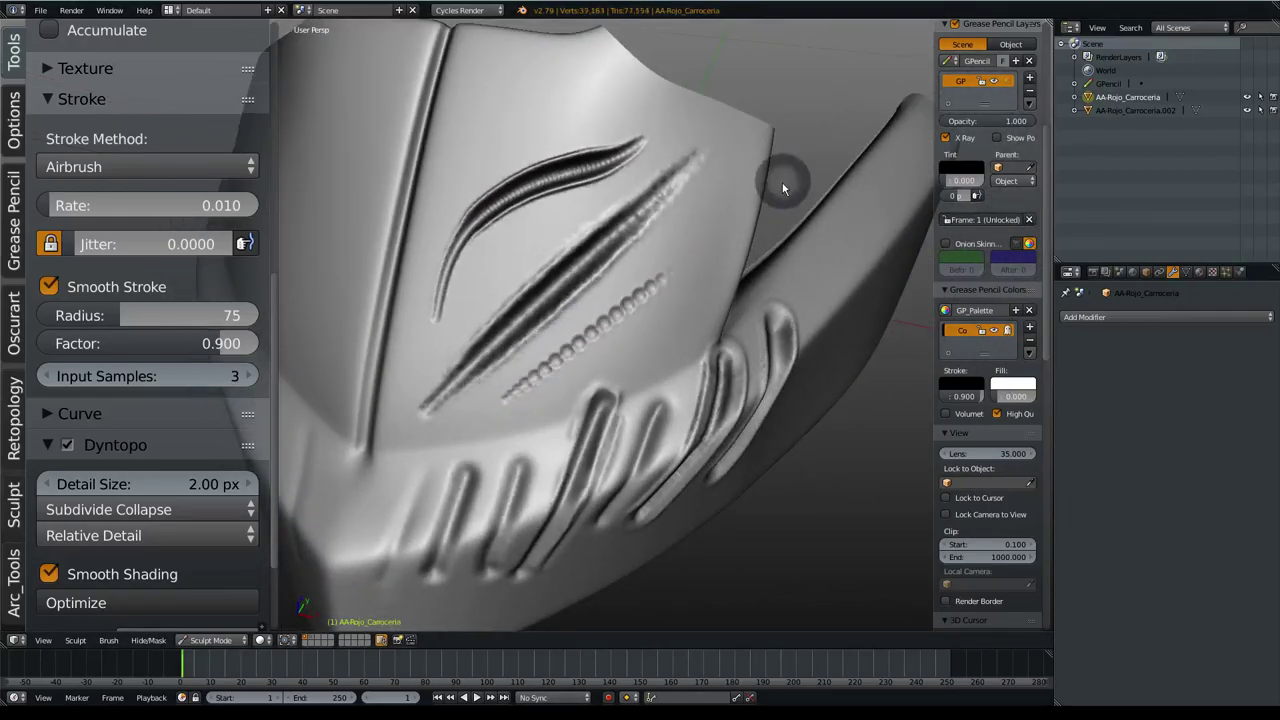
pyautogui.moveTo(470, 286); pyautogui.dragTo(355, 278, button='middle')
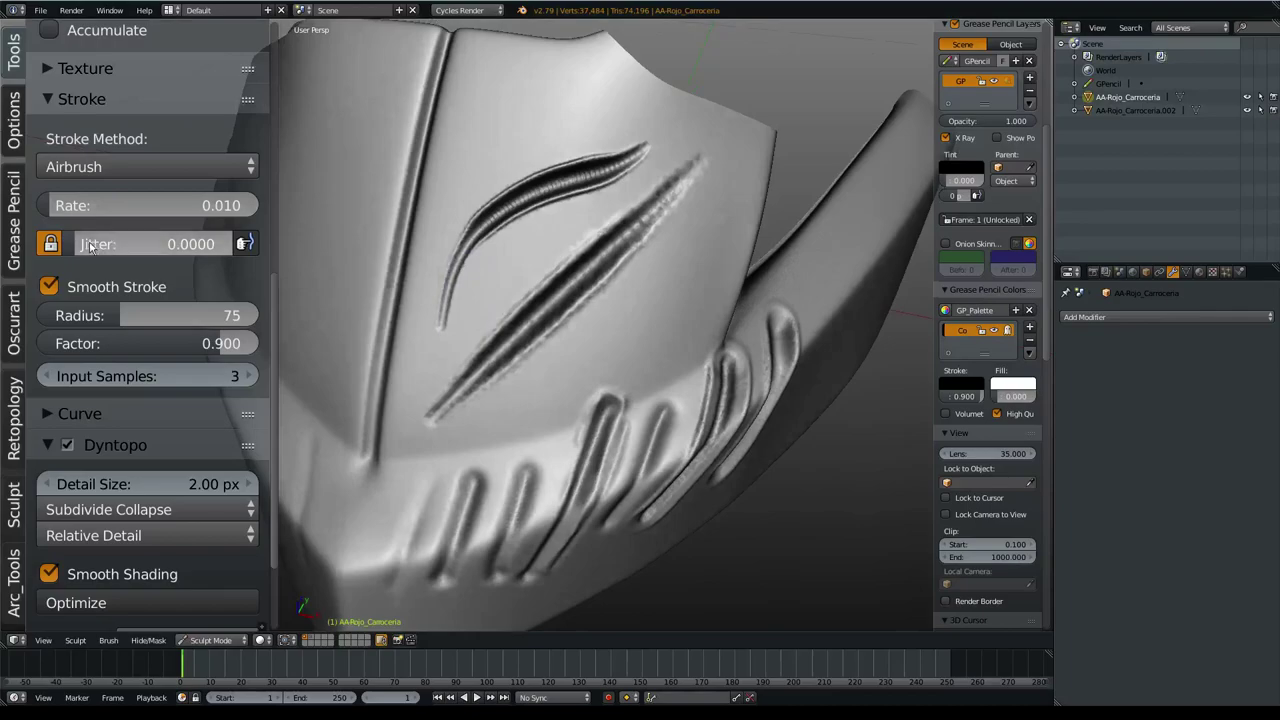
pyautogui.moveTo(614, 200)
pyautogui.mouseDown(button='middle')
pyautogui.moveTo(643, 194)
pyautogui.moveTo(615, 216)
pyautogui.mouseUp(button='middle')
pyautogui.moveTo(592, 385); pyautogui.dragTo(530, 350, button='middle')
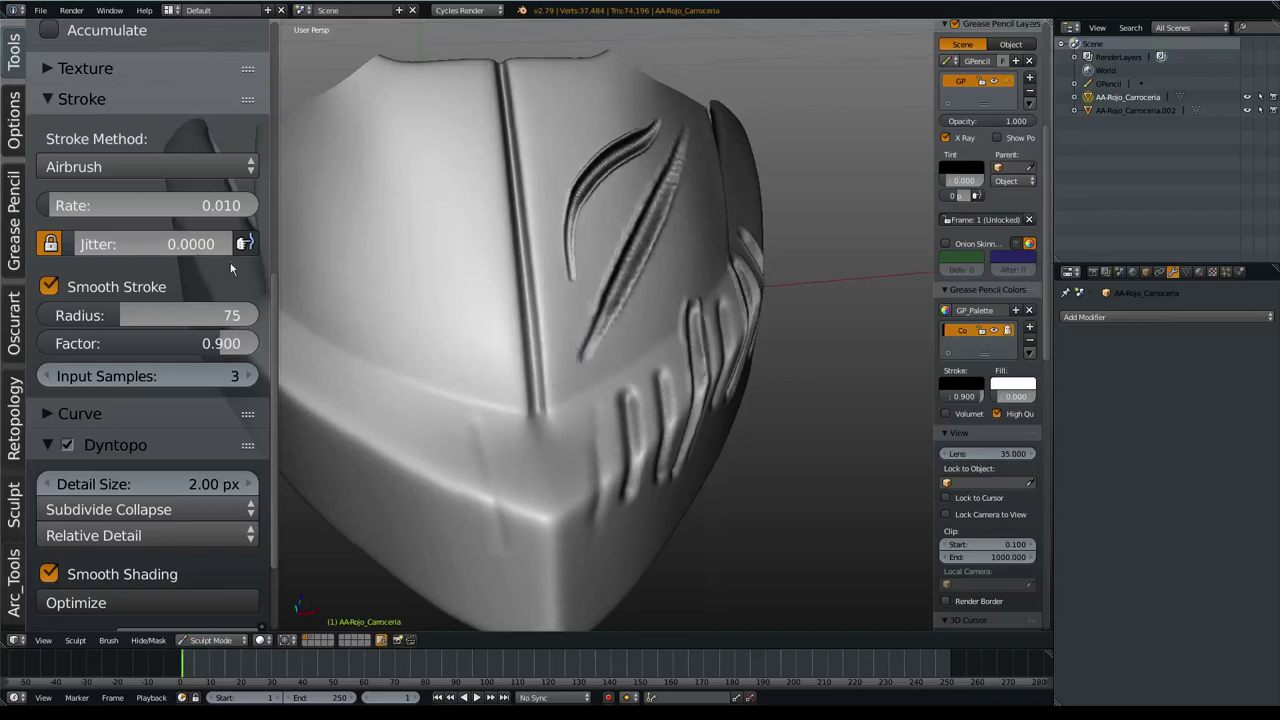
# - Switch the brush Stroke Method to Space
pyautogui.click(68, 208)
pyautogui.press('Escape')
pyautogui.moveTo(351, 208)
pyautogui.mouseDown(button='middle')
pyautogui.moveTo(486, 249)
pyautogui.moveTo(440, 235)
pyautogui.mouseUp(button='middle')
pyautogui.click(160, 168)
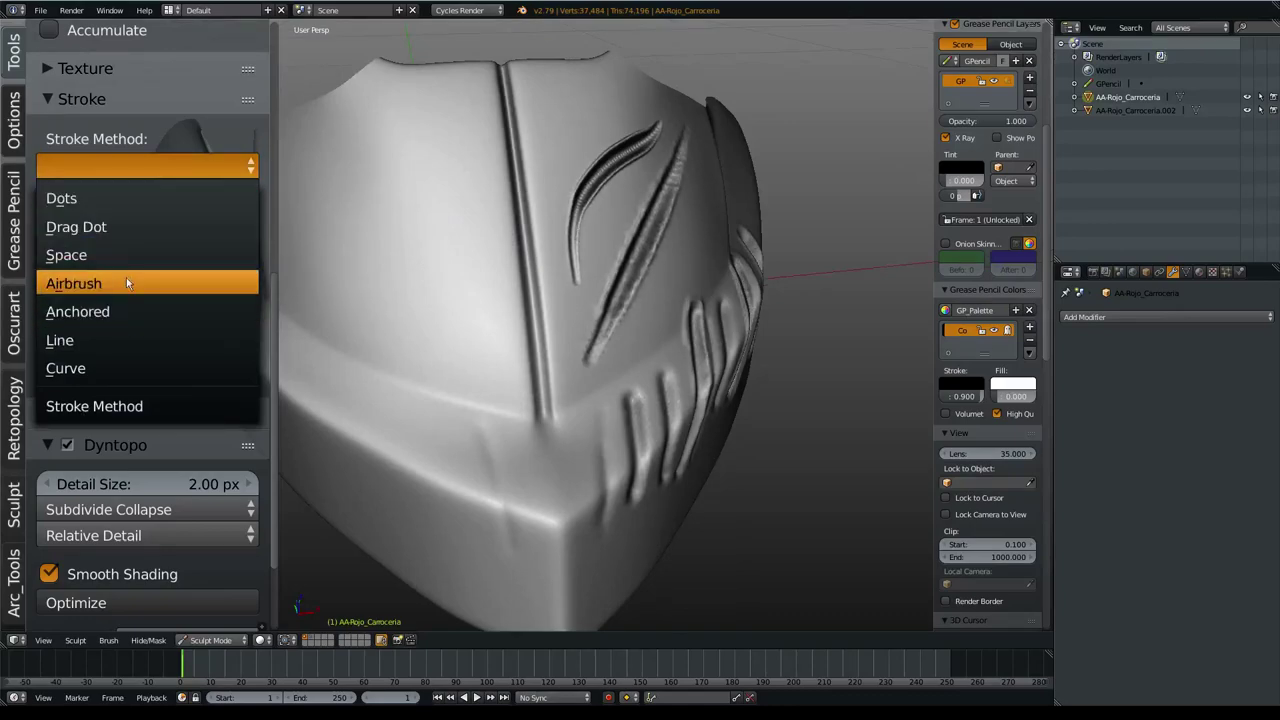
pyautogui.click(122, 252)
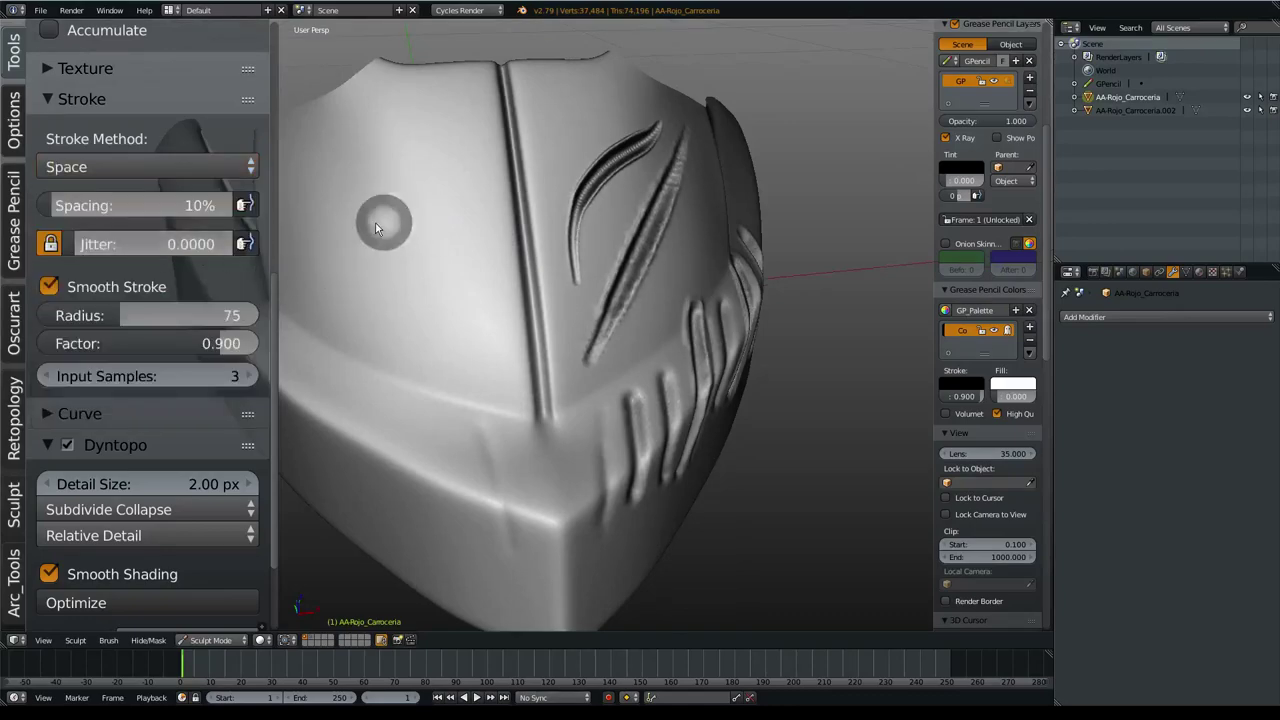
# - Set Spacing to 100%, undo a test row of dimples, and turn off Smooth Stroke
pyautogui.moveTo(386, 220); pyautogui.dragTo(366, 240, button='middle')
pyautogui.click(129, 203)
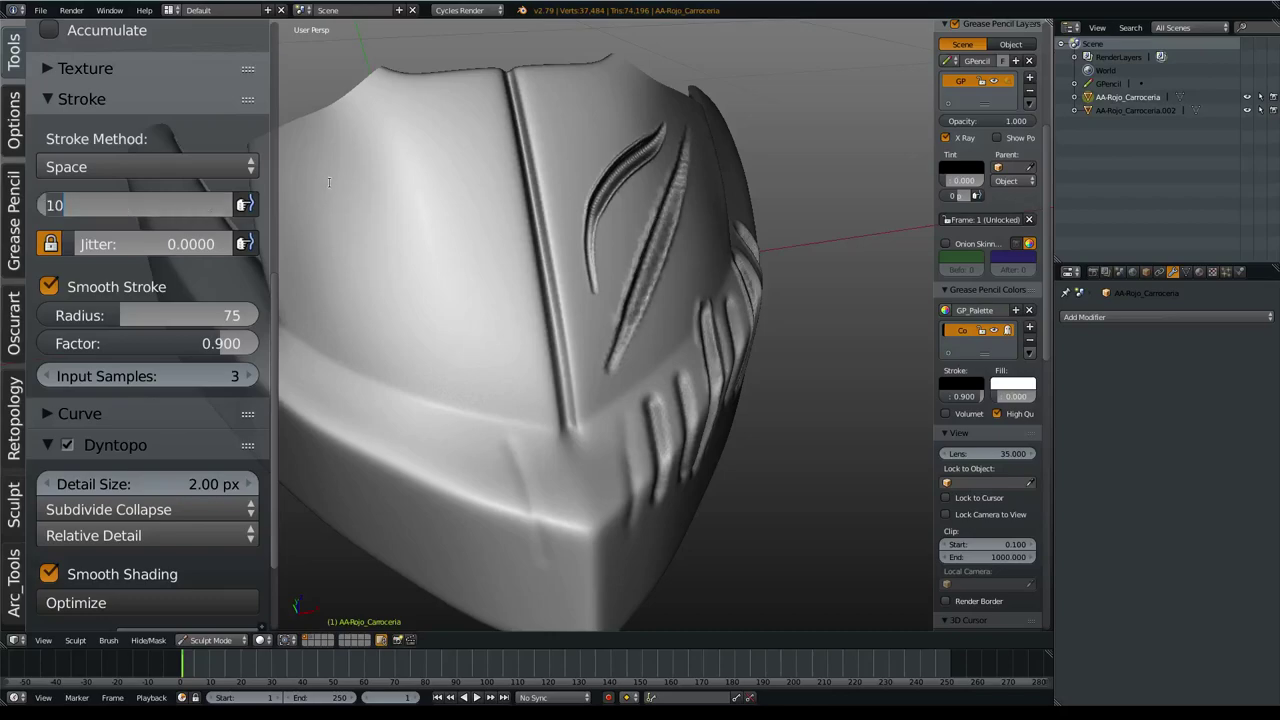
pyautogui.write('0')
pyautogui.press('Return')
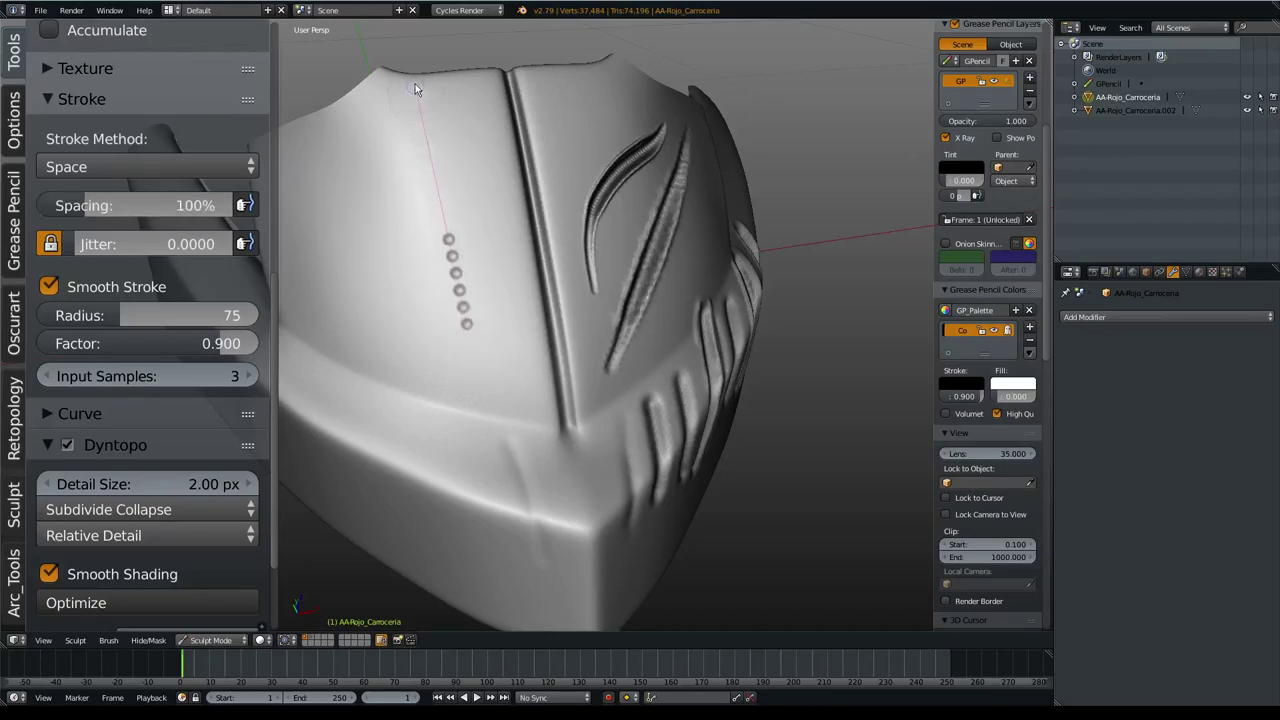
pyautogui.moveTo(415, 84); pyautogui.dragTo(465, 381)
pyautogui.hotkey('ctrl', 'z')
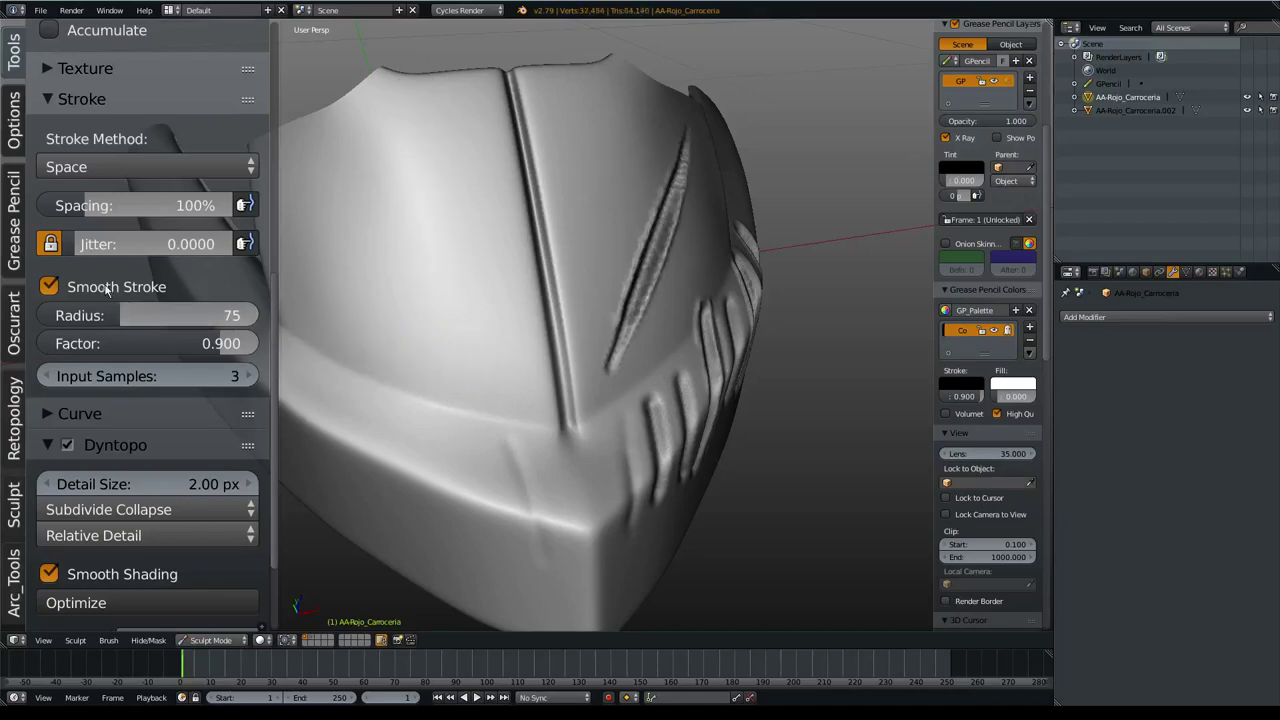
pyautogui.click(49, 286)
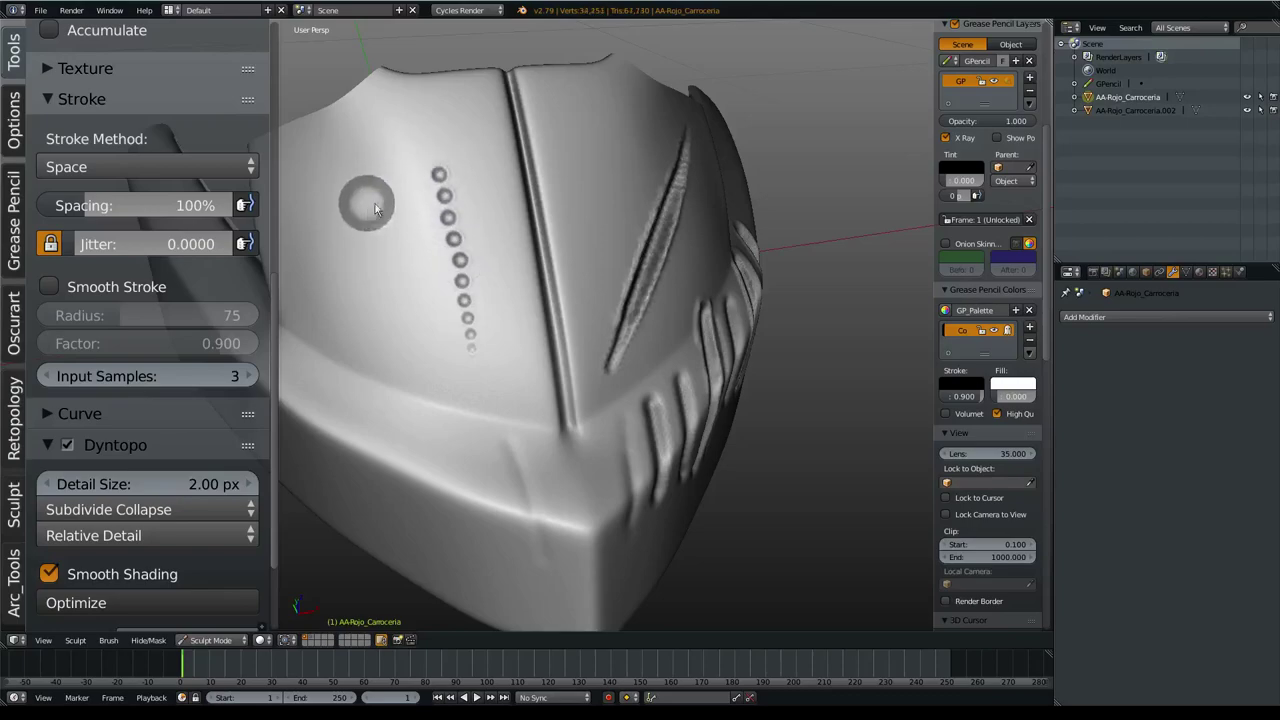
# - Stamp three larger dimples beside the dot row, inspect them, and undo them
pyautogui.click(440, 355)
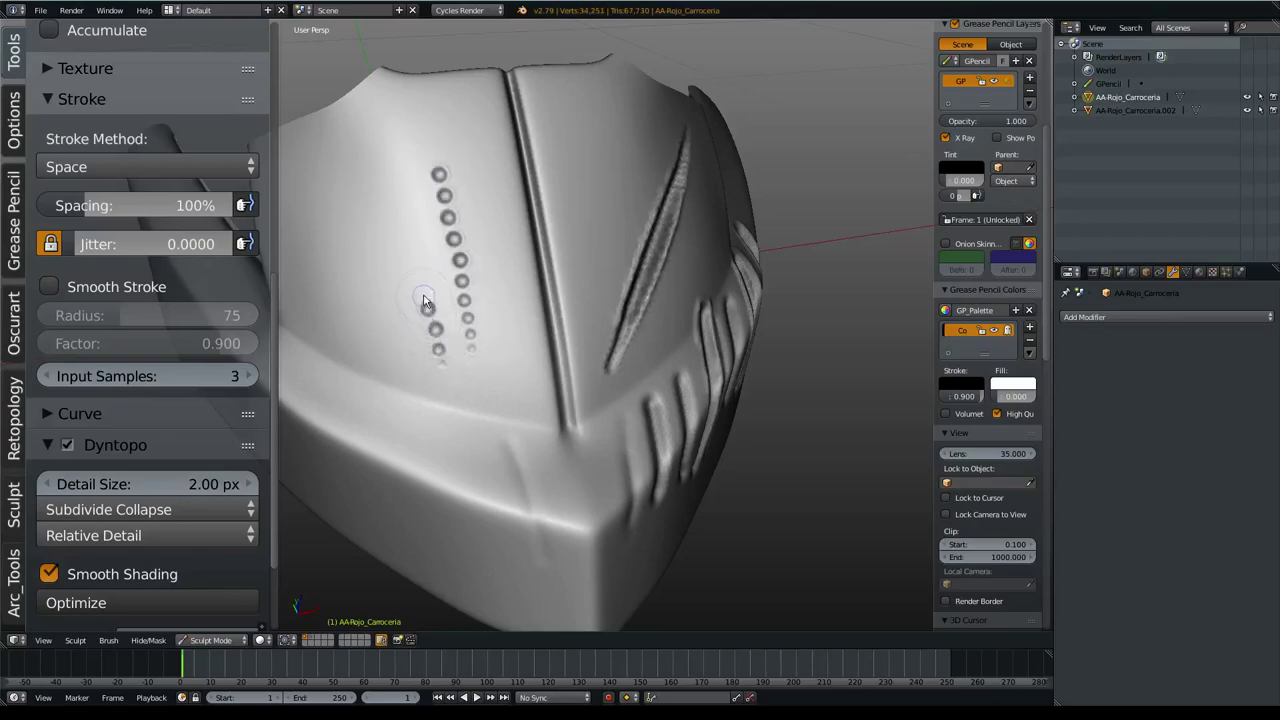
pyautogui.scroll(7, 150, 430)
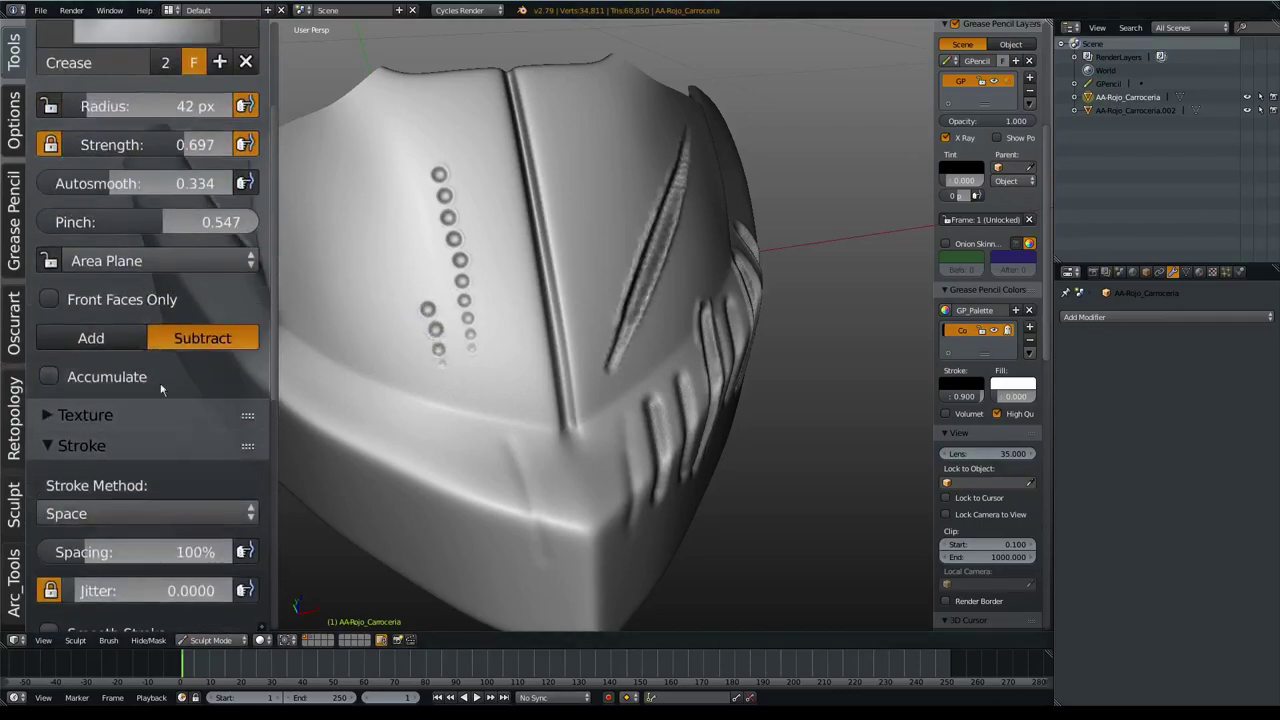
pyautogui.scroll(-5, 248, 150)
pyautogui.scroll(-6, 248, 150)
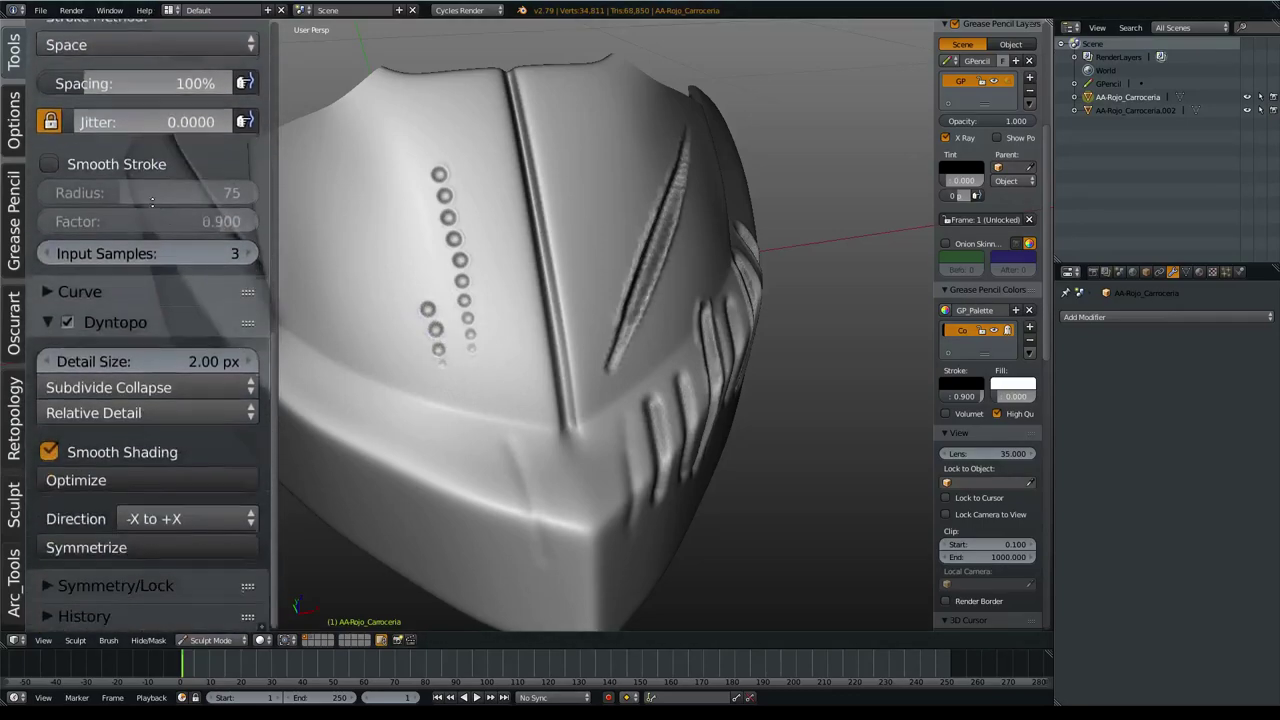
pyautogui.click(375, 292)
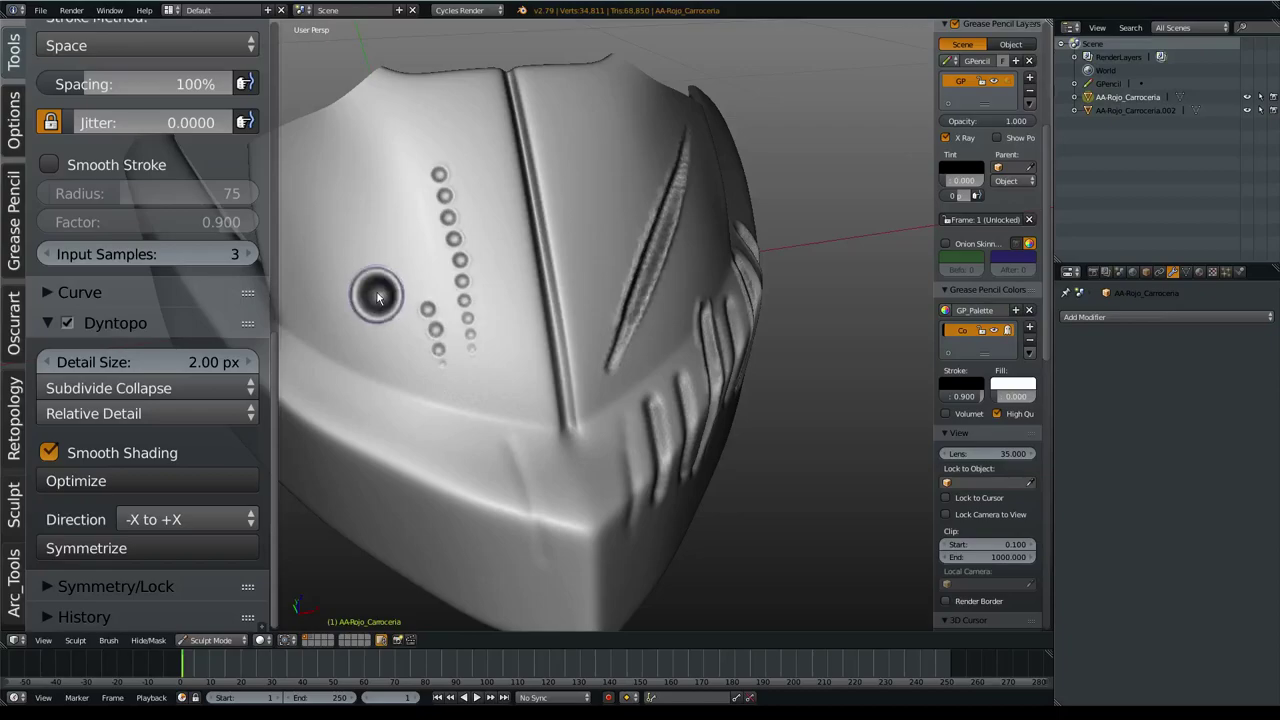
pyautogui.click(364, 242)
pyautogui.click(346, 190)
pyautogui.moveTo(340, 183); pyautogui.dragTo(429, 228, button='middle')
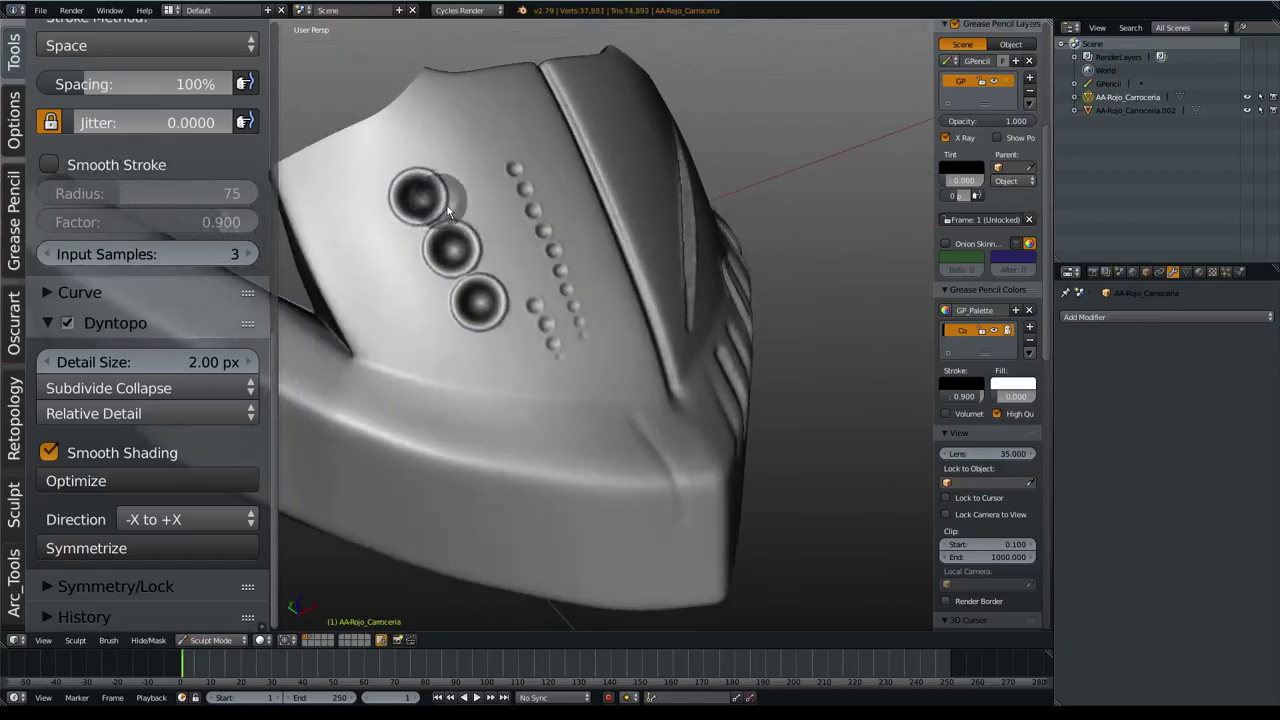
pyautogui.hotkey('ctrl', 'z')
pyautogui.hotkey('ctrl', 'z')
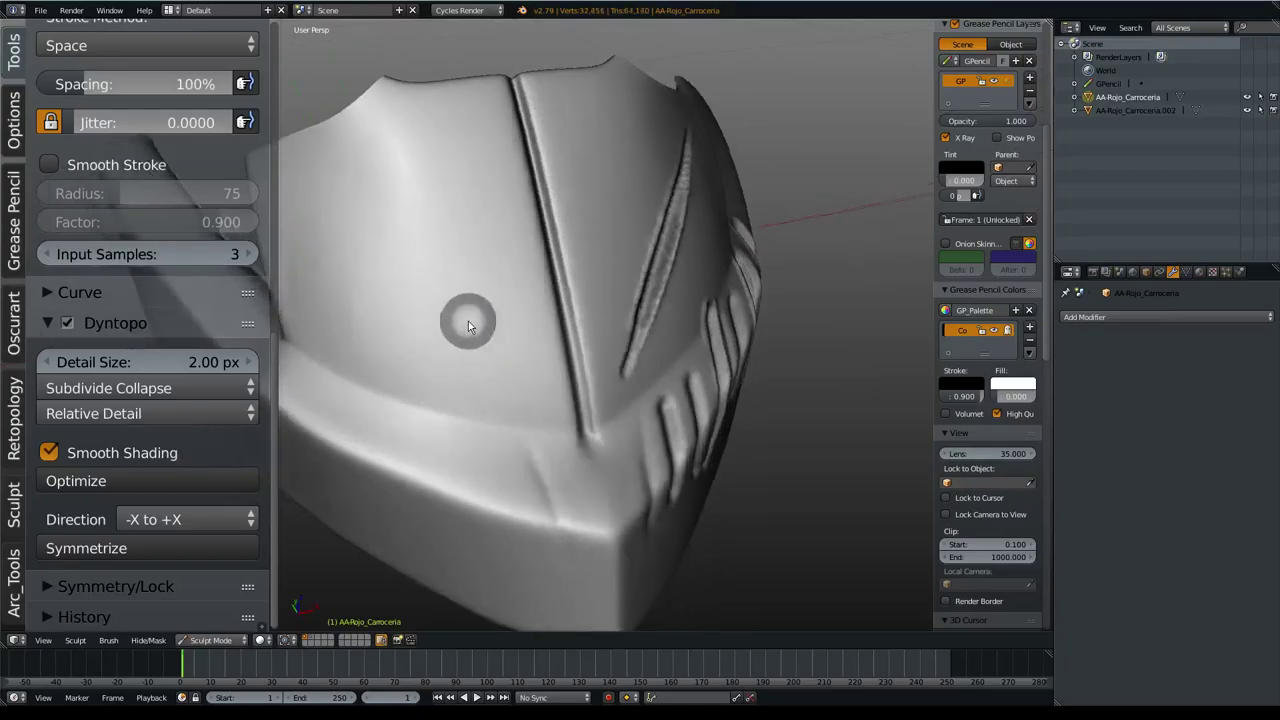
# - Set the Crease brush stroke method to Line
pyautogui.press('e')
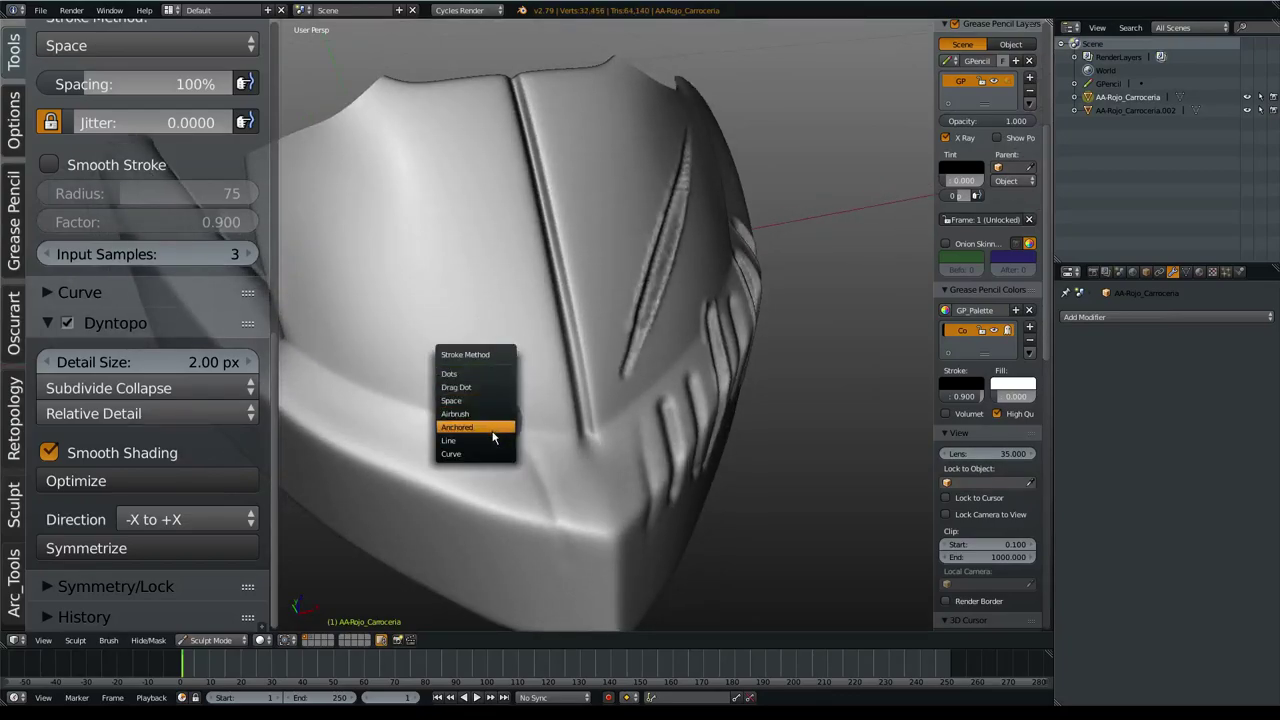
pyautogui.click(470, 440)
pyautogui.scroll(3, 195, 134)
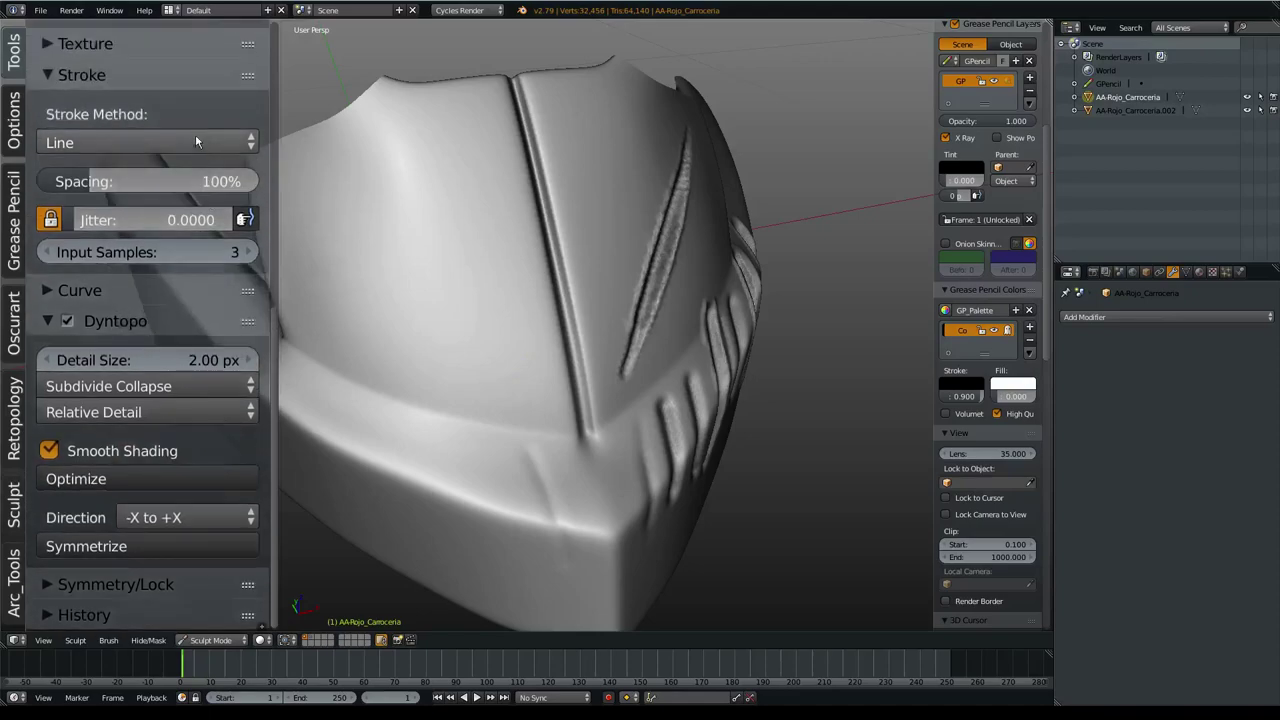
pyautogui.click(195, 136)
pyautogui.click(118, 315)
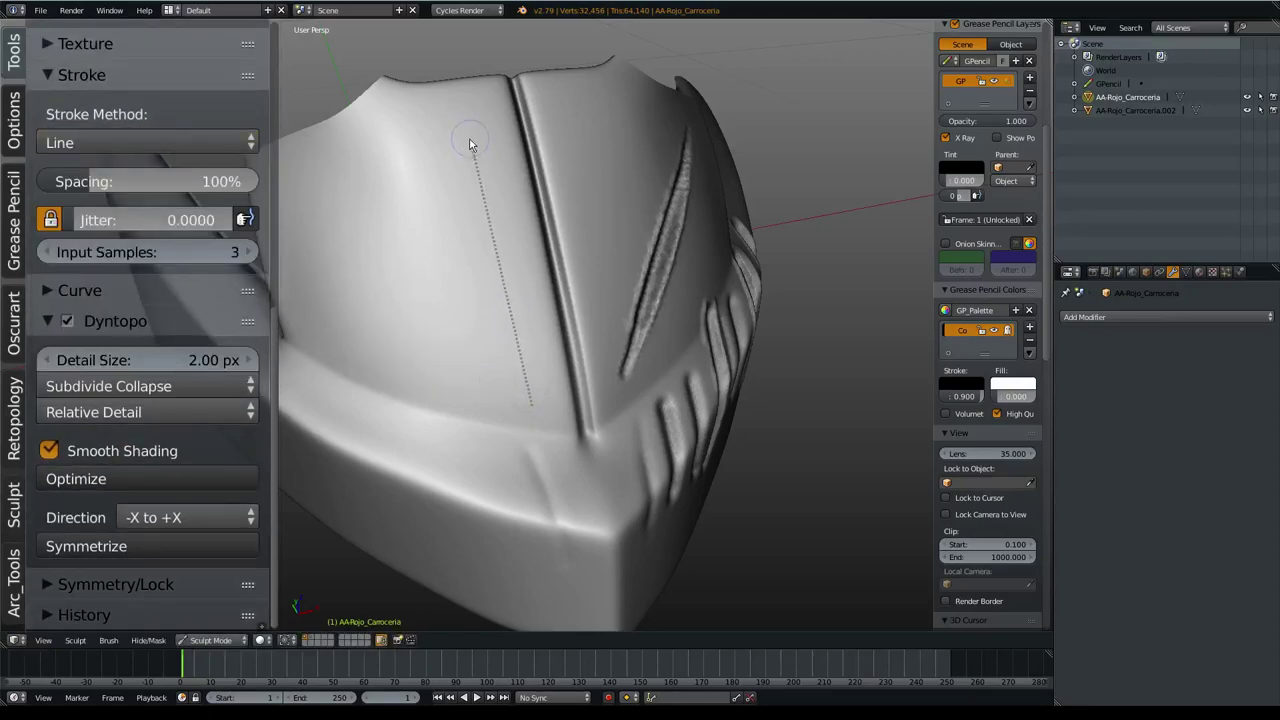
# - Try line strokes of dimples on the hood, undo them, and switch the brush to Subtract
pyautogui.moveTo(470, 143); pyautogui.dragTo(472, 146)
pyautogui.hotkey('ctrl', 'z')
pyautogui.scroll(3, 159, 254)
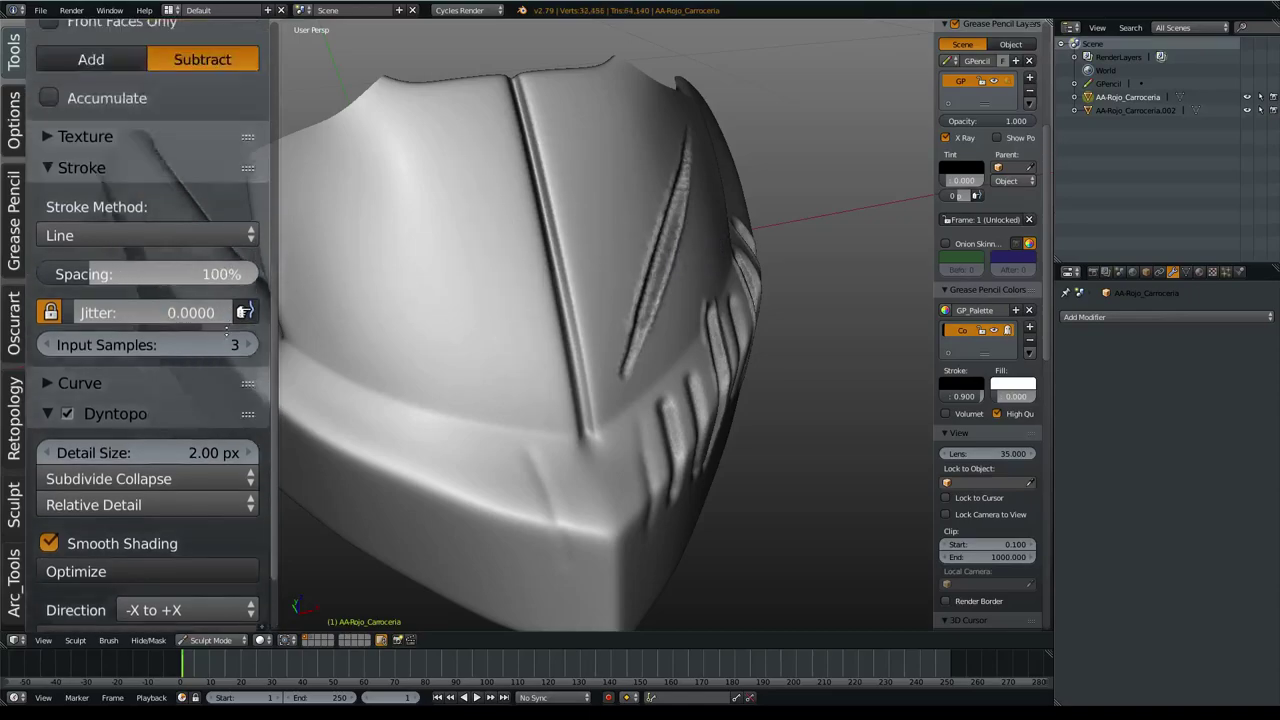
pyautogui.scroll(3, 159, 254)
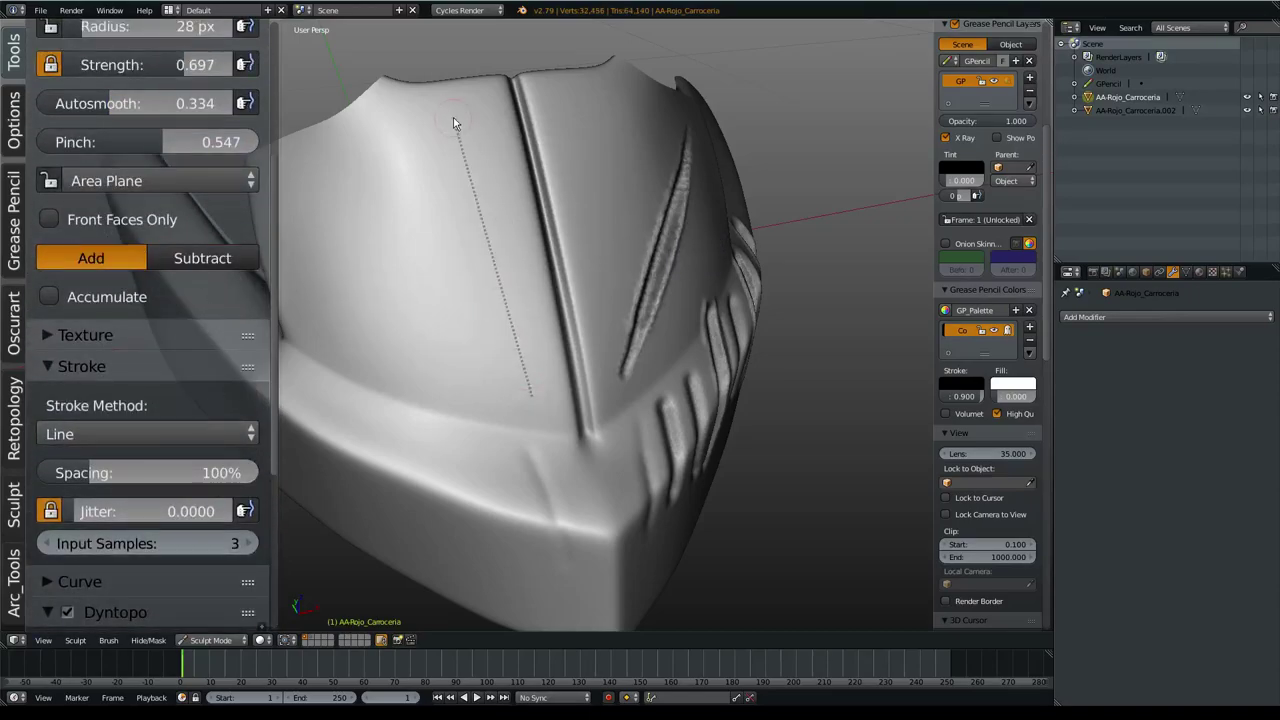
pyautogui.moveTo(453, 122); pyautogui.dragTo(477, 108)
pyautogui.moveTo(408, 411)
pyautogui.mouseDown(button='middle')
pyautogui.moveTo(479, 312)
pyautogui.moveTo(523, 289)
pyautogui.moveTo(428, 334)
pyautogui.moveTo(500, 329)
pyautogui.mouseUp(button='middle')
pyautogui.hotkey('ctrl', 'z')
pyautogui.click(202, 258)
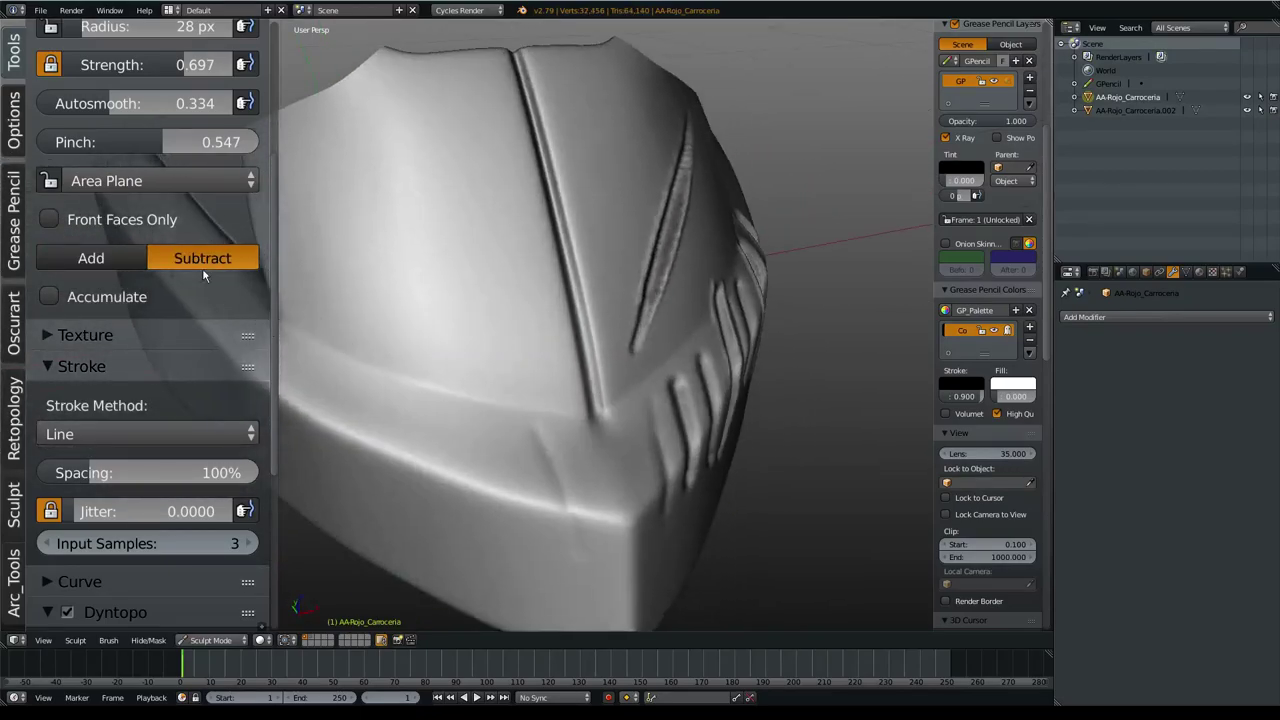
pyautogui.keyDown('ctrl'); pyautogui.moveTo(202, 268); pyautogui.dragTo(200, 274, button='middle'); pyautogui.keyUp('ctrl')
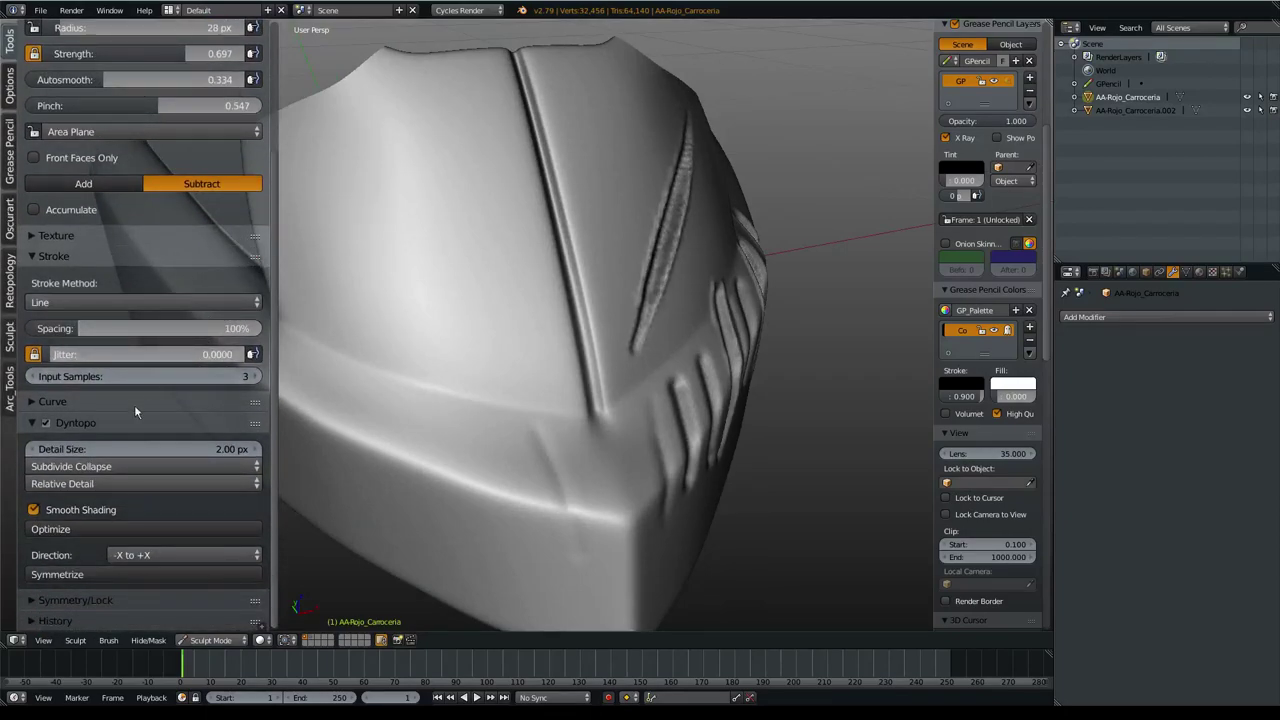
# - Collapse Dyntopo, zoom to the hood corner, and stamp a straight line with zero jitter
pyautogui.click(200, 422)
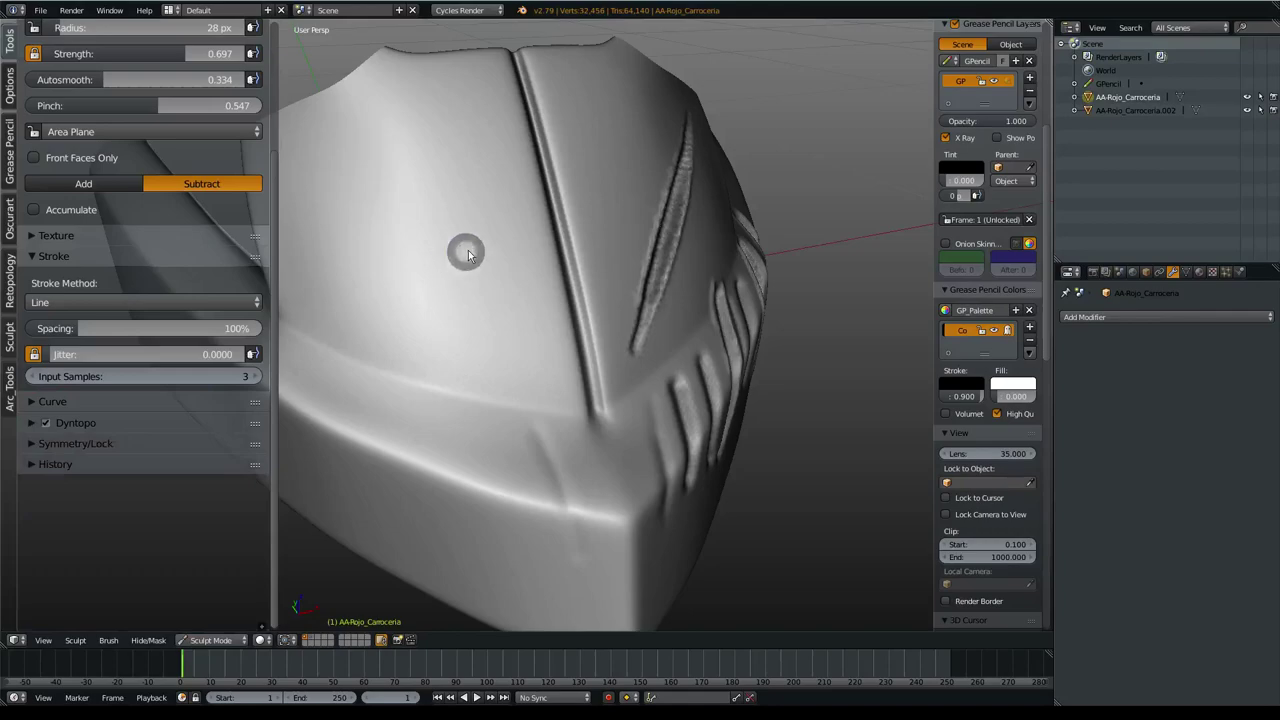
pyautogui.moveTo(468, 253); pyautogui.dragTo(586, 243, button='middle')
pyautogui.scroll(3, 537, 243)
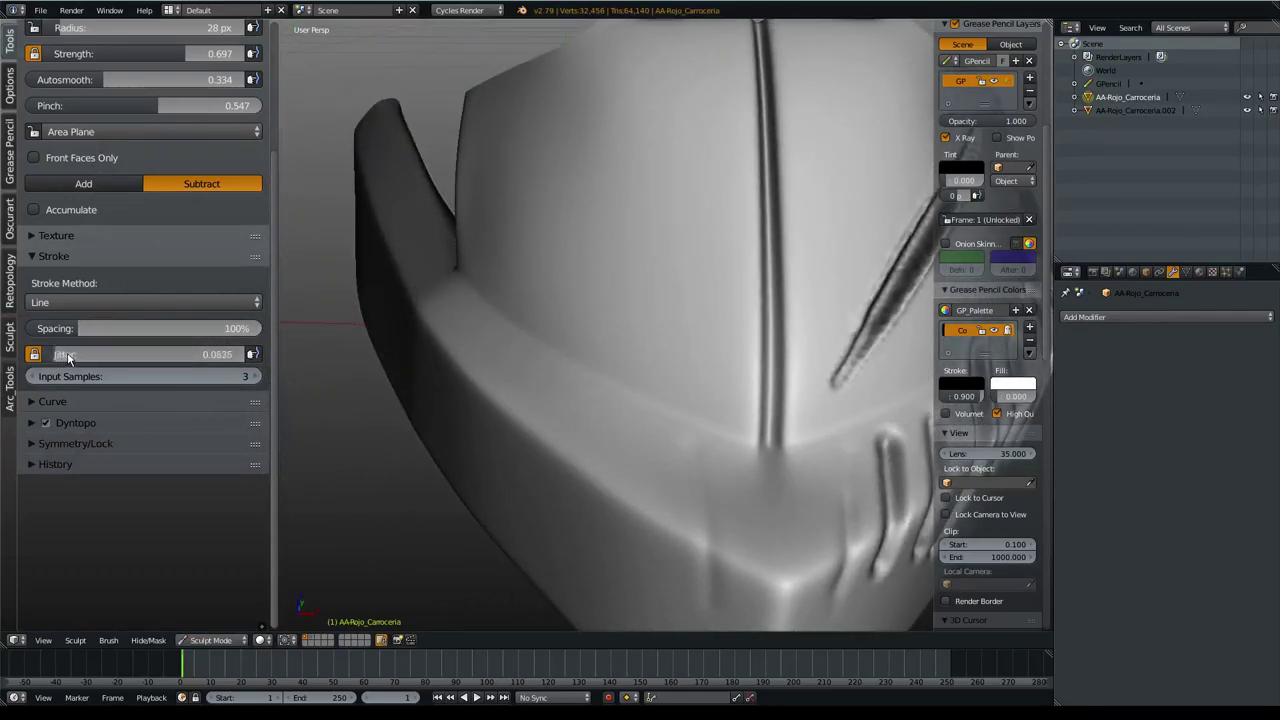
pyautogui.moveTo(92, 356); pyautogui.dragTo(86, 356)
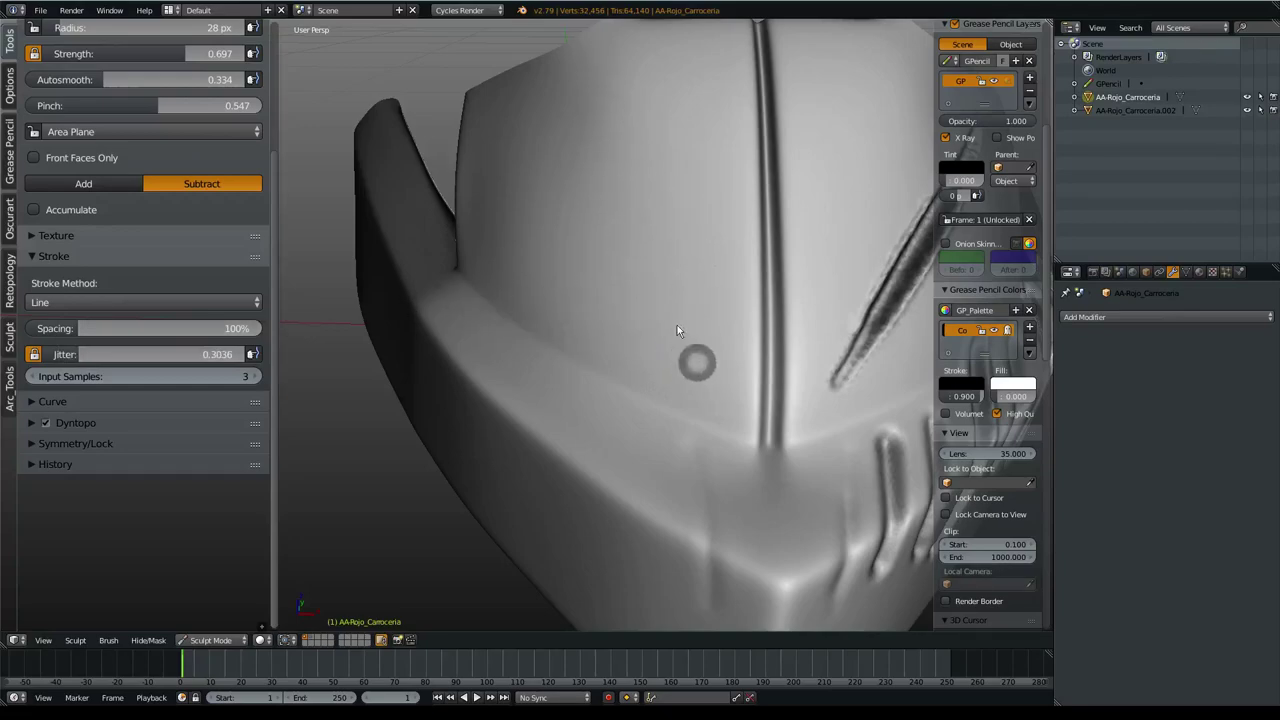
pyautogui.moveTo(151, 358); pyautogui.dragTo(93, 356)
pyautogui.moveTo(708, 108); pyautogui.dragTo(708, 108)
# - Raise stamp jitter to 0.7946, test a jittered line, then undo both test lines
pyautogui.moveTo(129, 360); pyautogui.dragTo(145, 362)
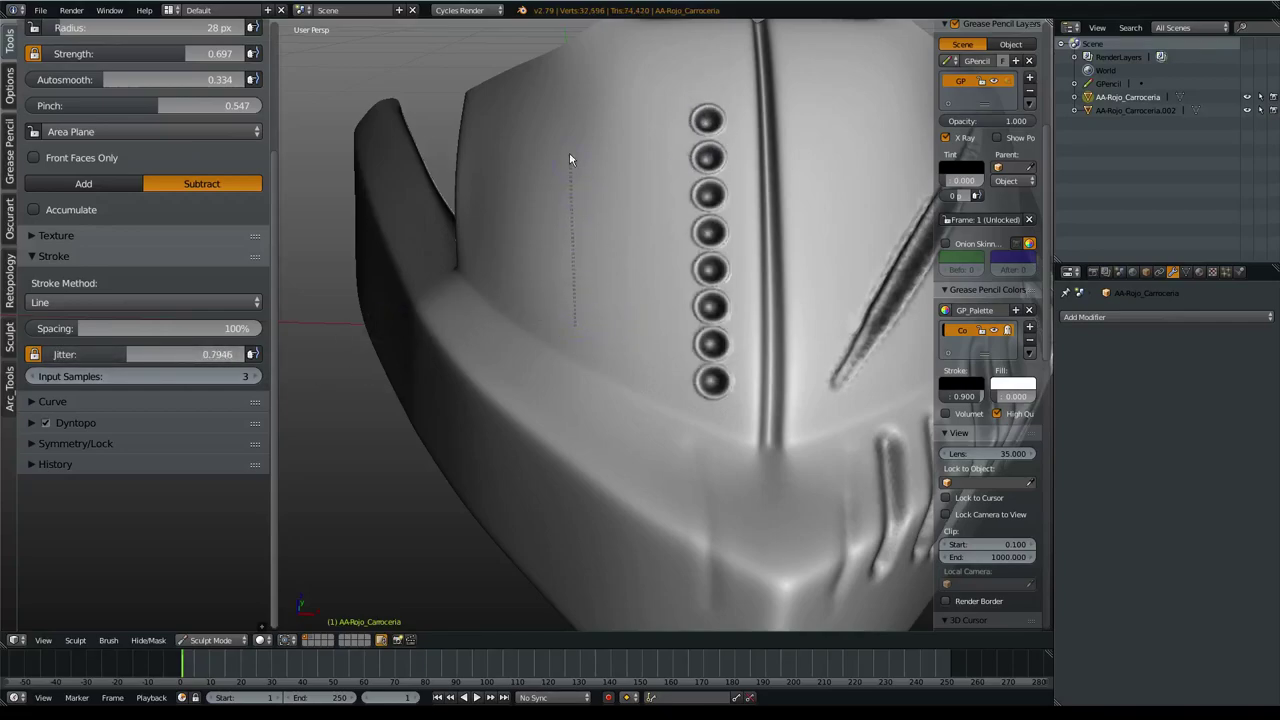
pyautogui.moveTo(570, 158); pyautogui.dragTo(570, 158)
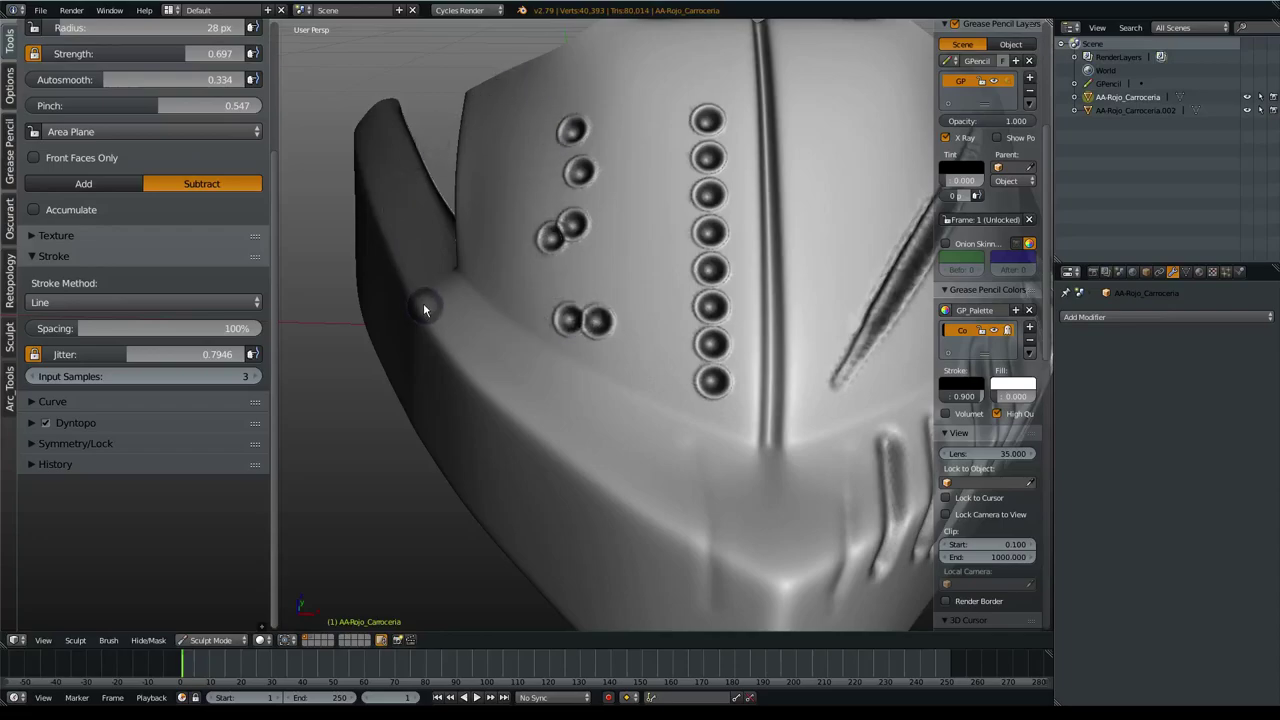
pyautogui.moveTo(424, 306)
pyautogui.mouseDown(button='middle')
pyautogui.moveTo(523, 291)
pyautogui.moveTo(477, 297)
pyautogui.moveTo(460, 257)
pyautogui.mouseUp(button='middle')
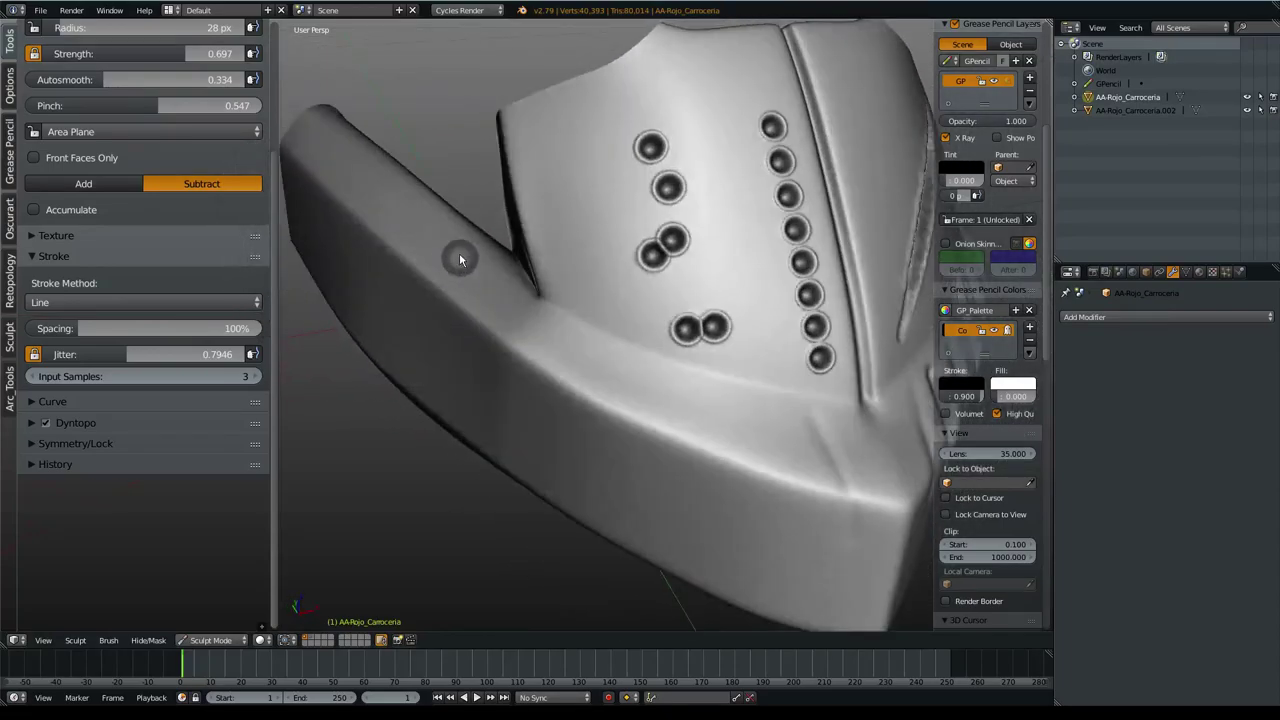
pyautogui.hotkey('ctrl', 'z')
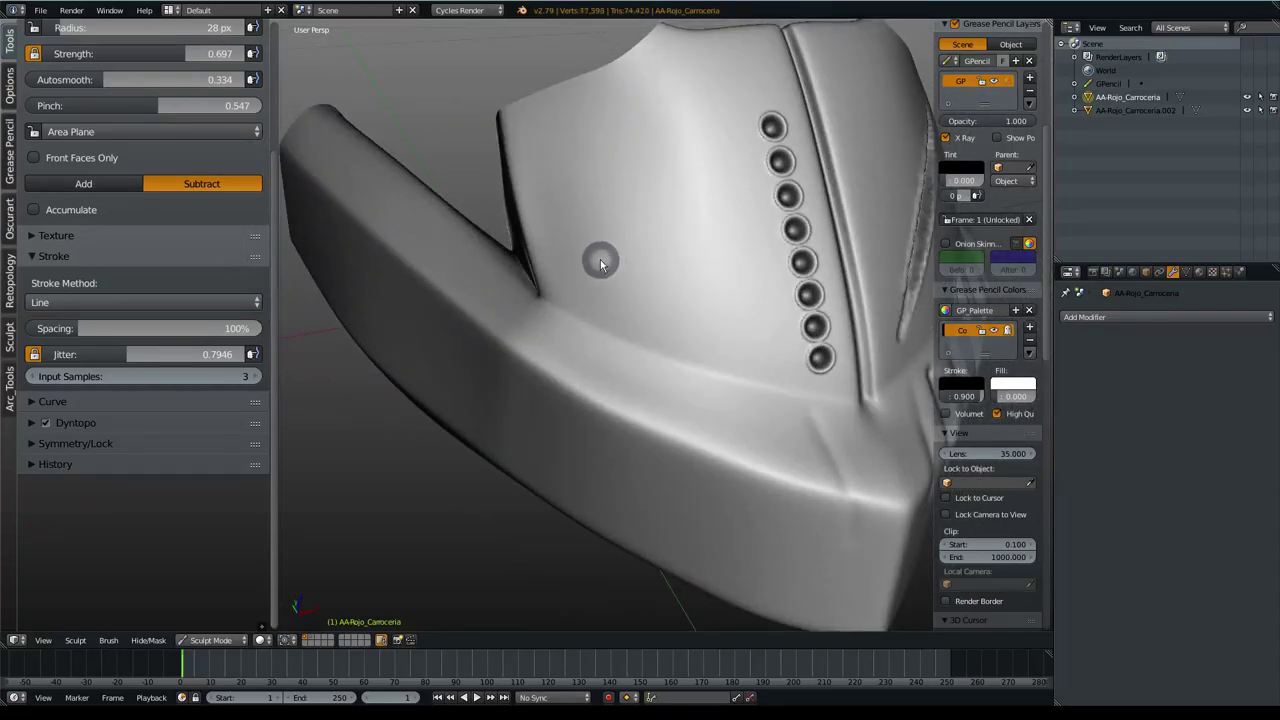
pyautogui.hotkey('ctrl', 'z')
pyautogui.scroll(4, 145, 185)
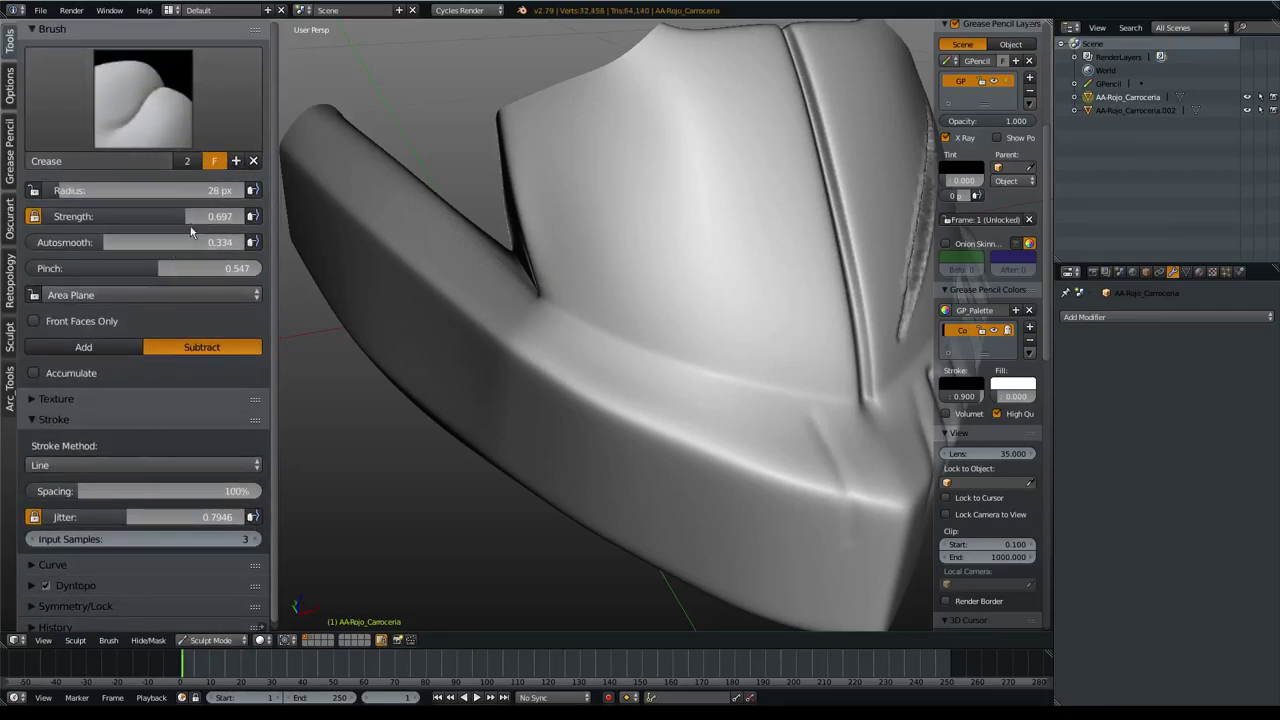
# - Lower brush strength to 0.487 and expand the falloff Curve panel
pyautogui.moveTo(180, 215)
pyautogui.mouseDown()
pyautogui.moveTo(131, 215)
pyautogui.moveTo(85, 246)
pyautogui.mouseUp()
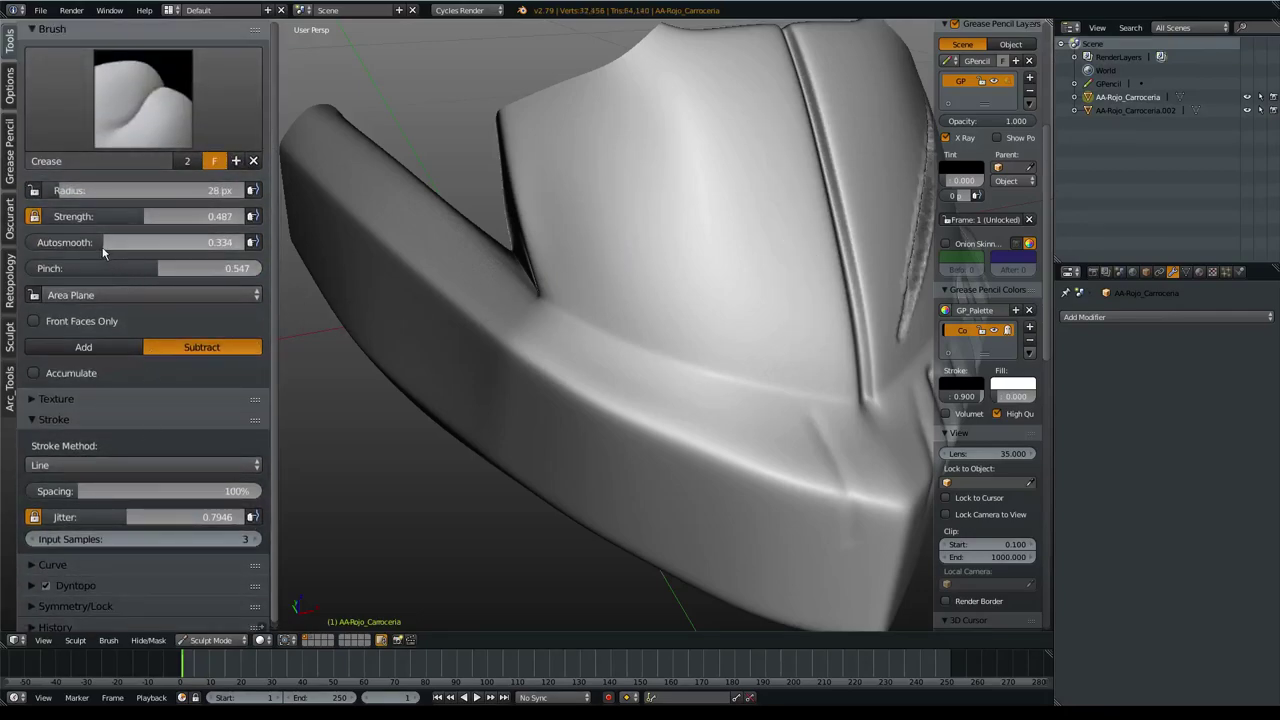
pyautogui.scroll(-1, 105, 320)
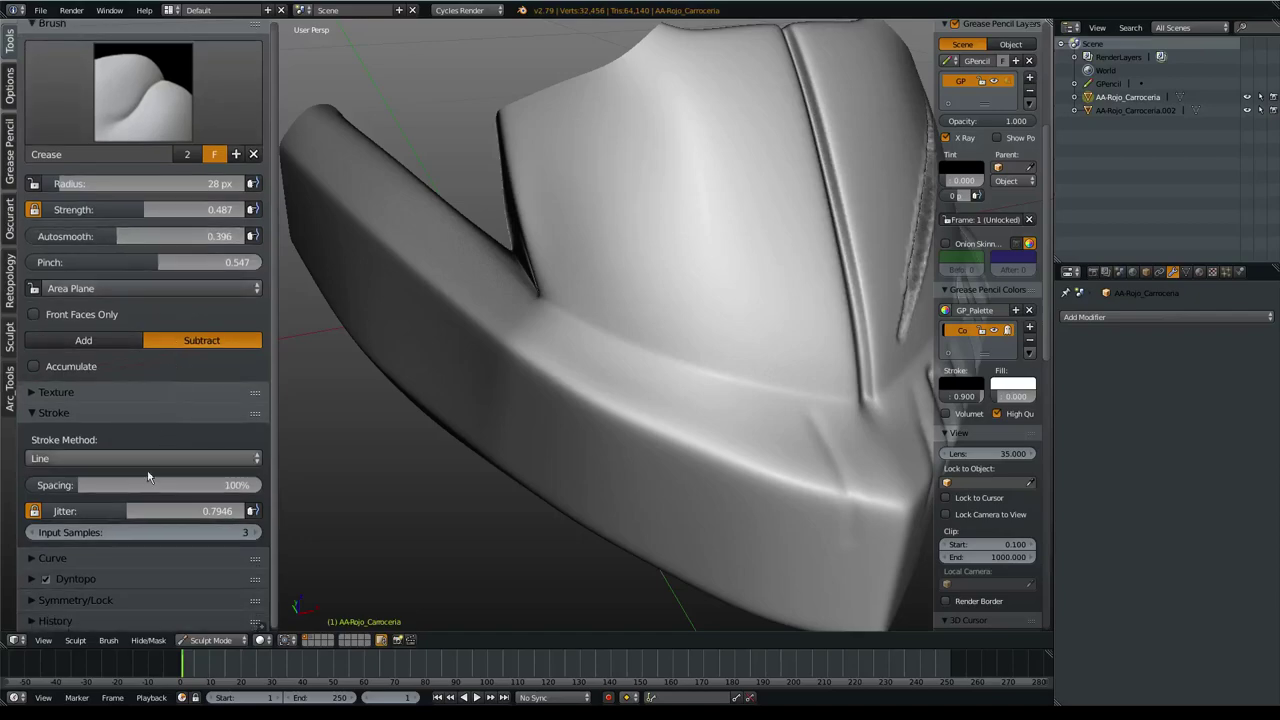
pyautogui.click(91, 557)
pyautogui.scroll(-5, 148, 492)
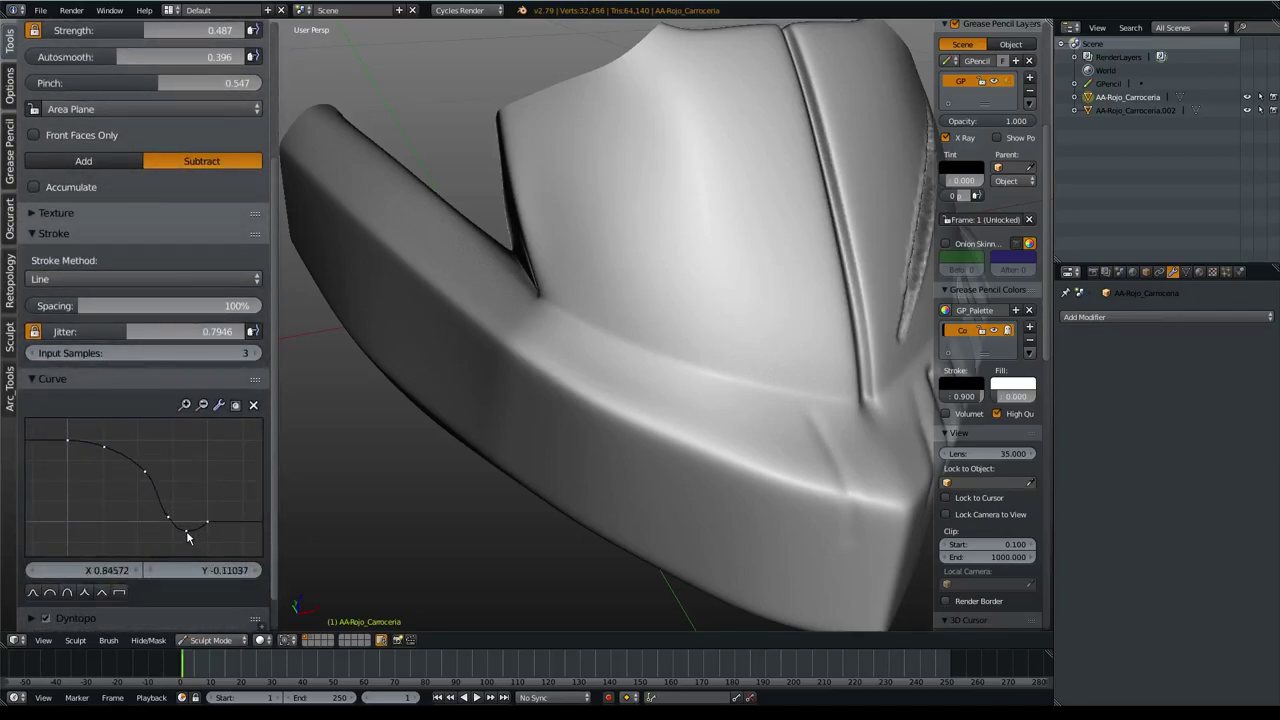
pyautogui.scroll(-1, 212, 451)
pyautogui.click(186, 368)
pyautogui.click(186, 368)
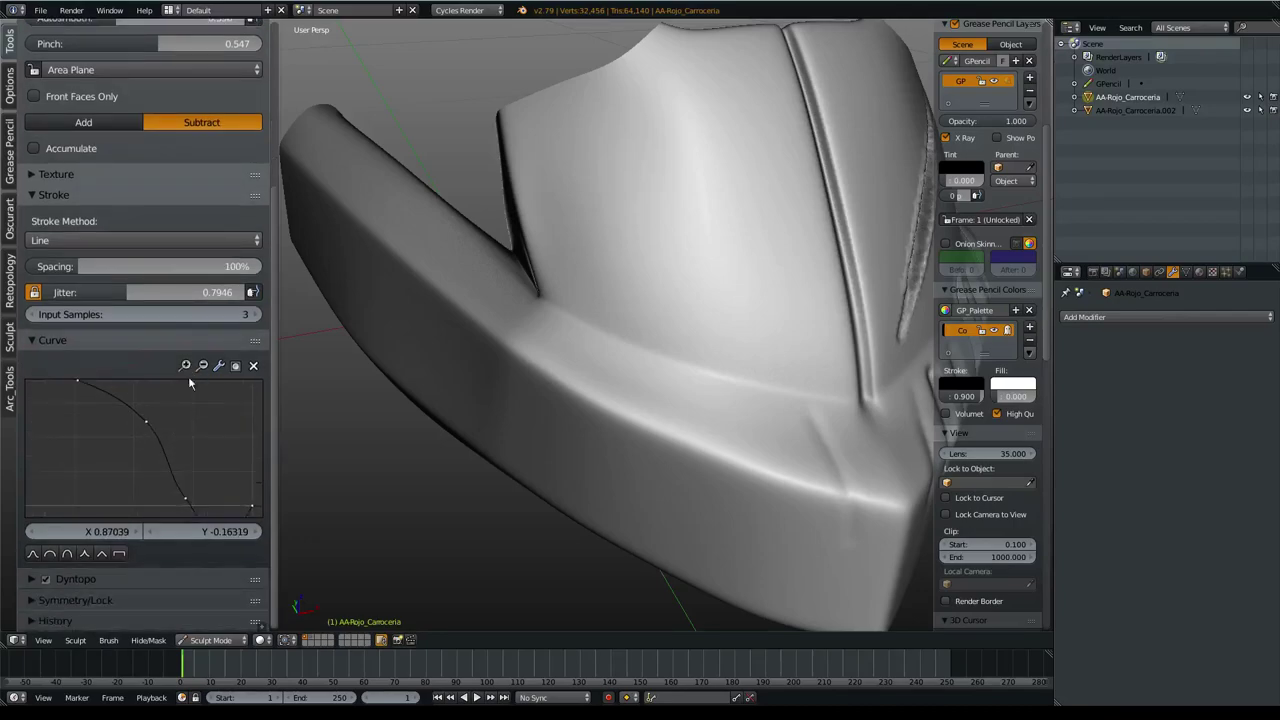
pyautogui.moveTo(186, 395); pyautogui.dragTo(196, 423)
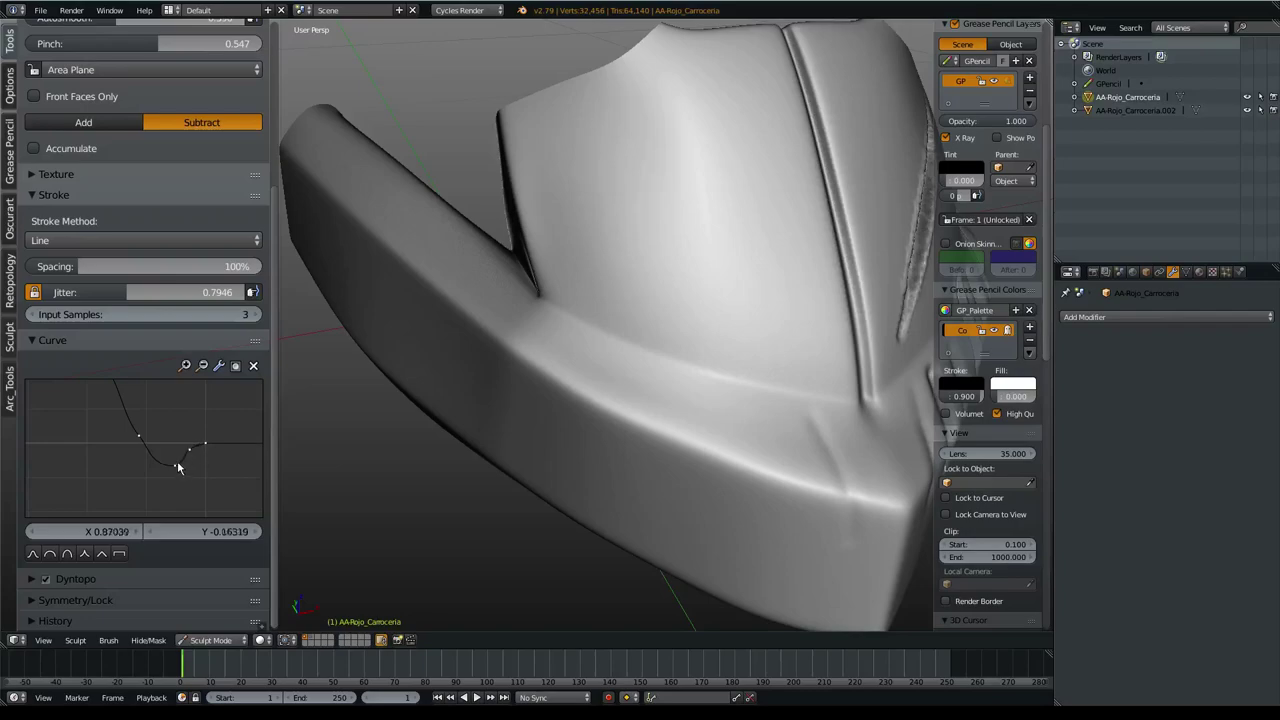
# - Move a falloff curve point to X 0.72778, Y 0.06569, then collapse the Curve panel
pyautogui.click(186, 368)
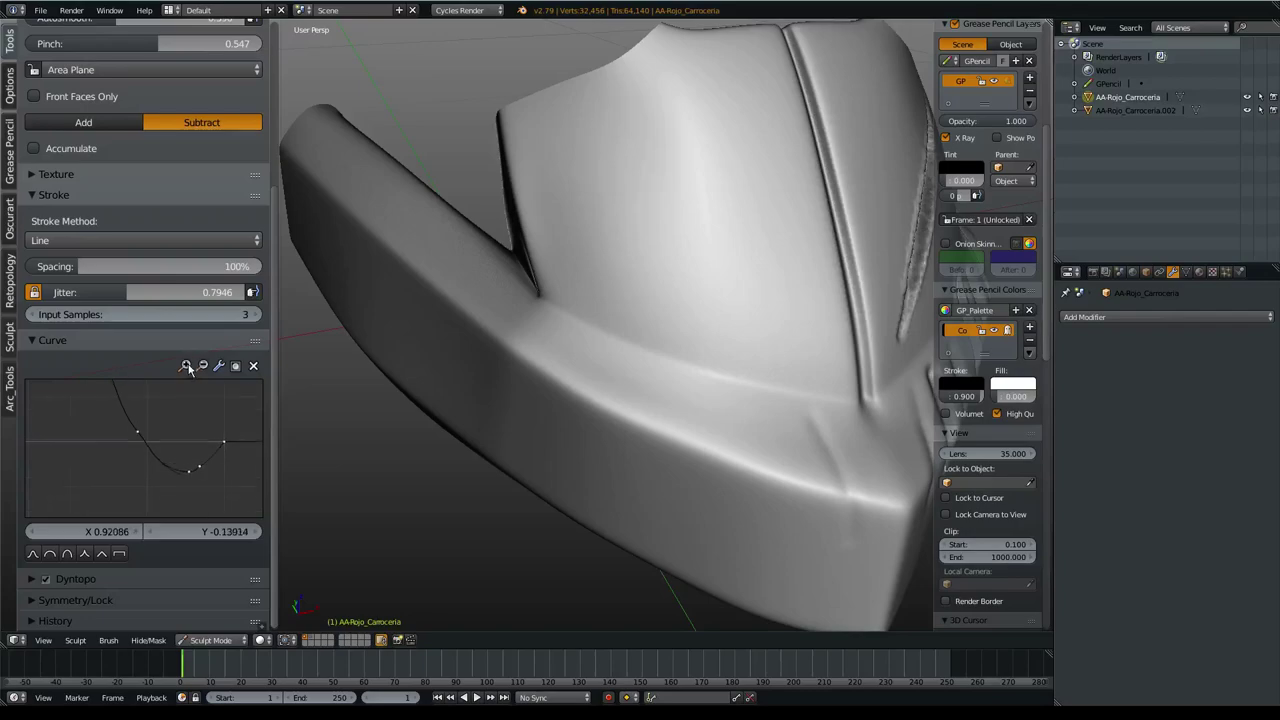
pyautogui.moveTo(188, 385); pyautogui.dragTo(169, 456)
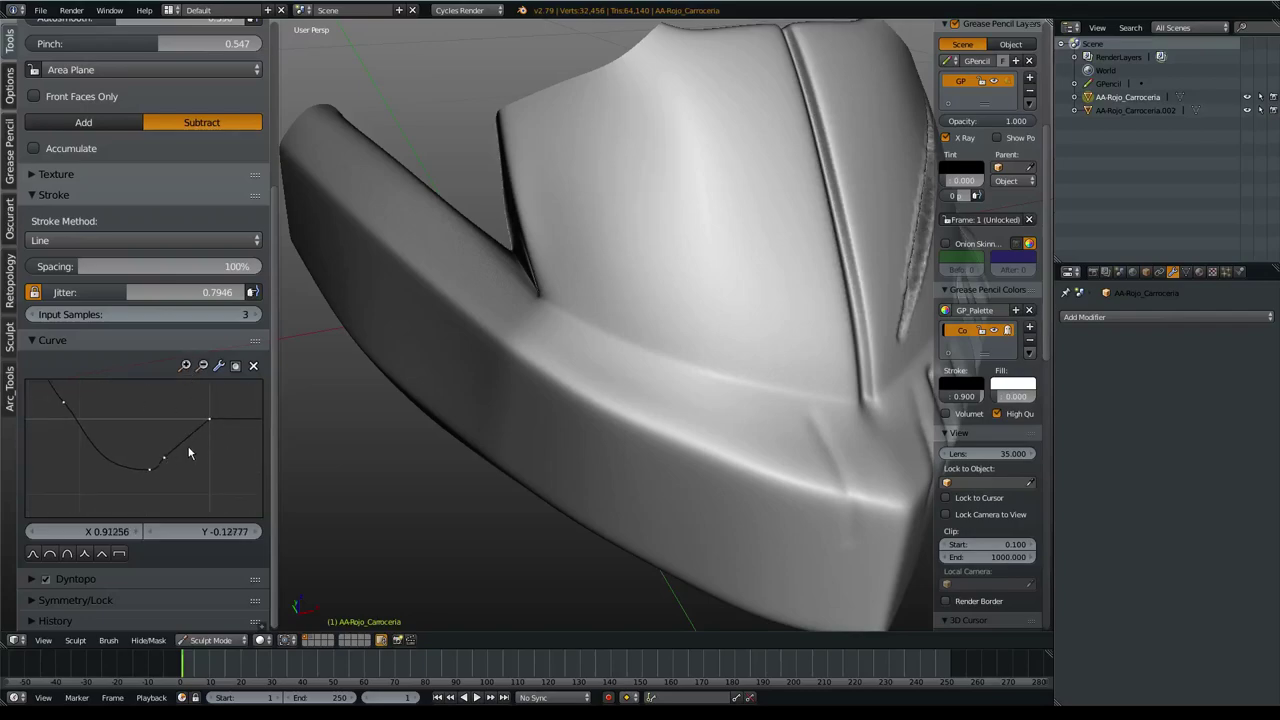
pyautogui.moveTo(73, 405); pyautogui.dragTo(82, 411)
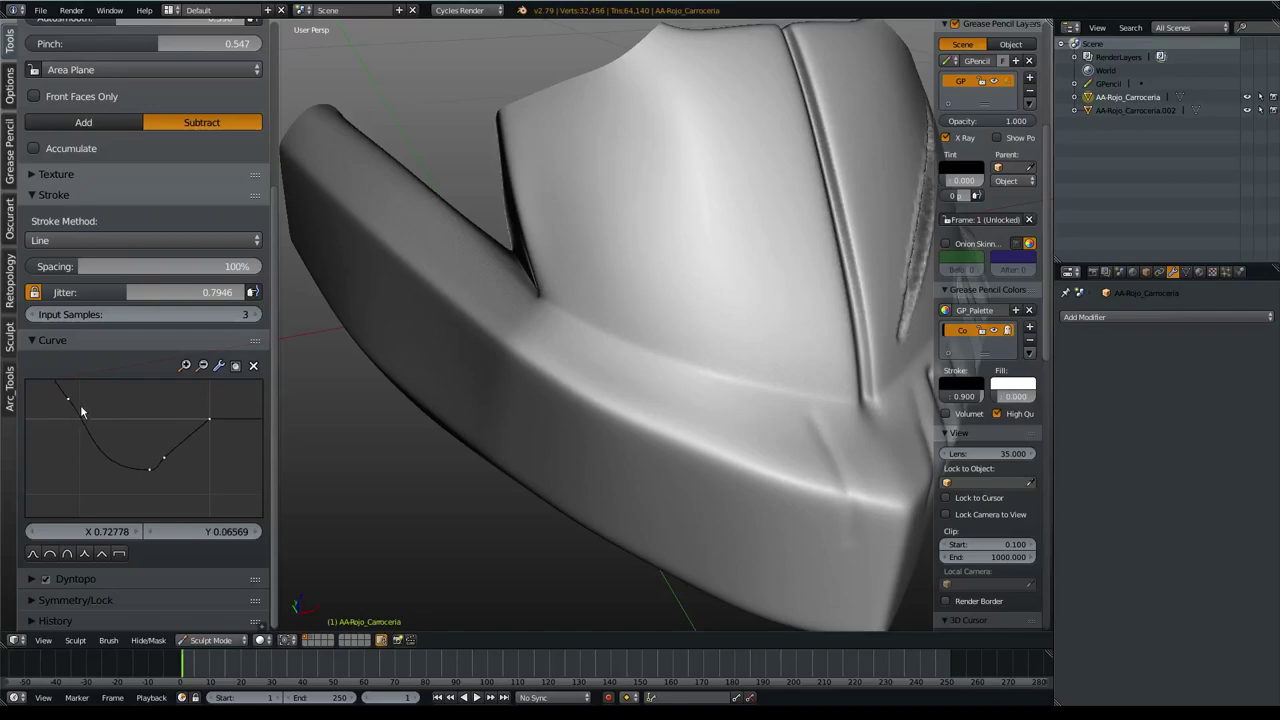
pyautogui.click(203, 367)
pyautogui.click(203, 367)
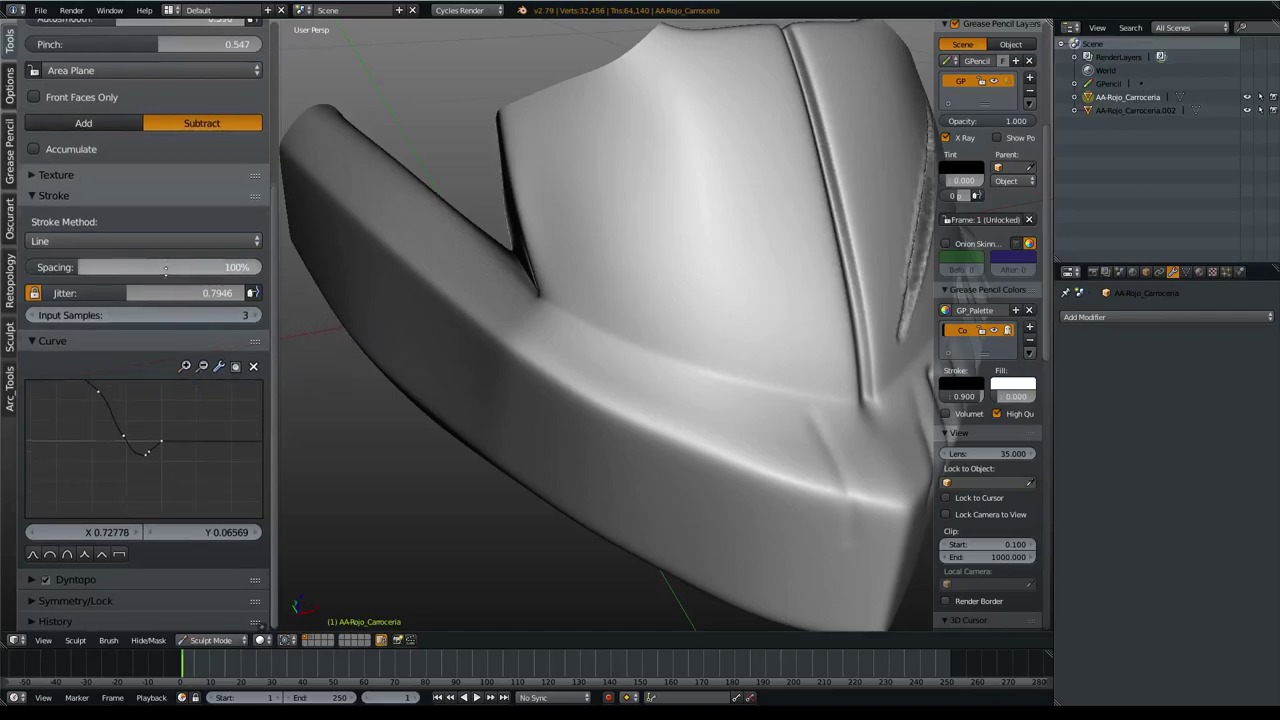
pyautogui.scroll(2, 166, 269)
pyautogui.click(31, 387)
pyautogui.moveTo(380, 357)
pyautogui.mouseDown(button='middle')
pyautogui.moveTo(783, 315)
pyautogui.moveTo(757, 344)
pyautogui.mouseUp(button='middle')
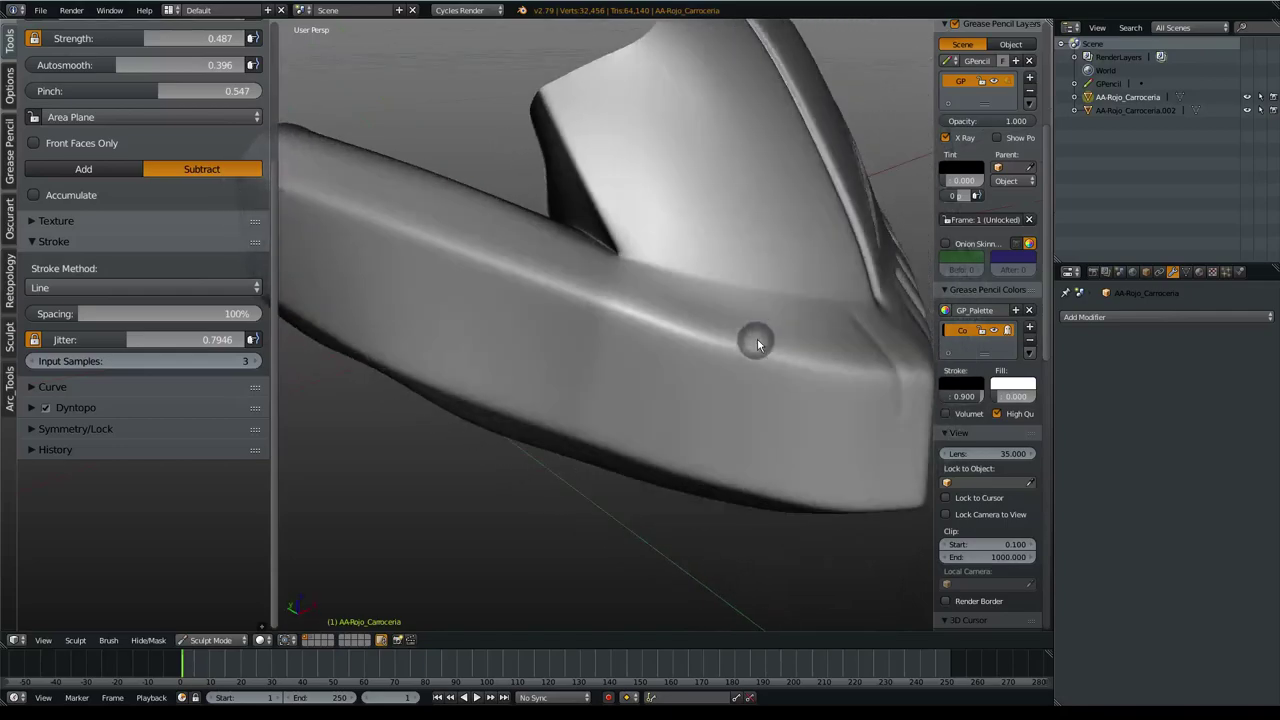
# - Switch the Crease stroke method to Space with 30% spacing
pyautogui.click(117, 287)
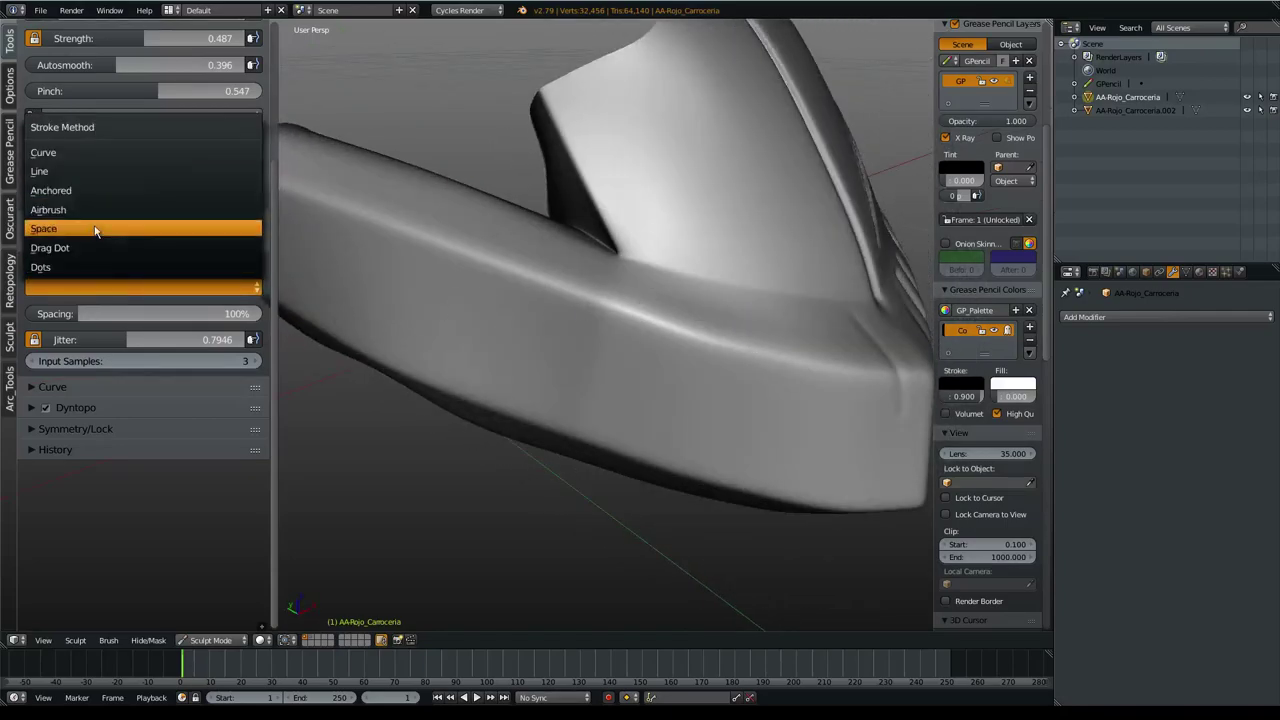
pyautogui.click(96, 229)
pyautogui.click(192, 318)
pyautogui.write('30')
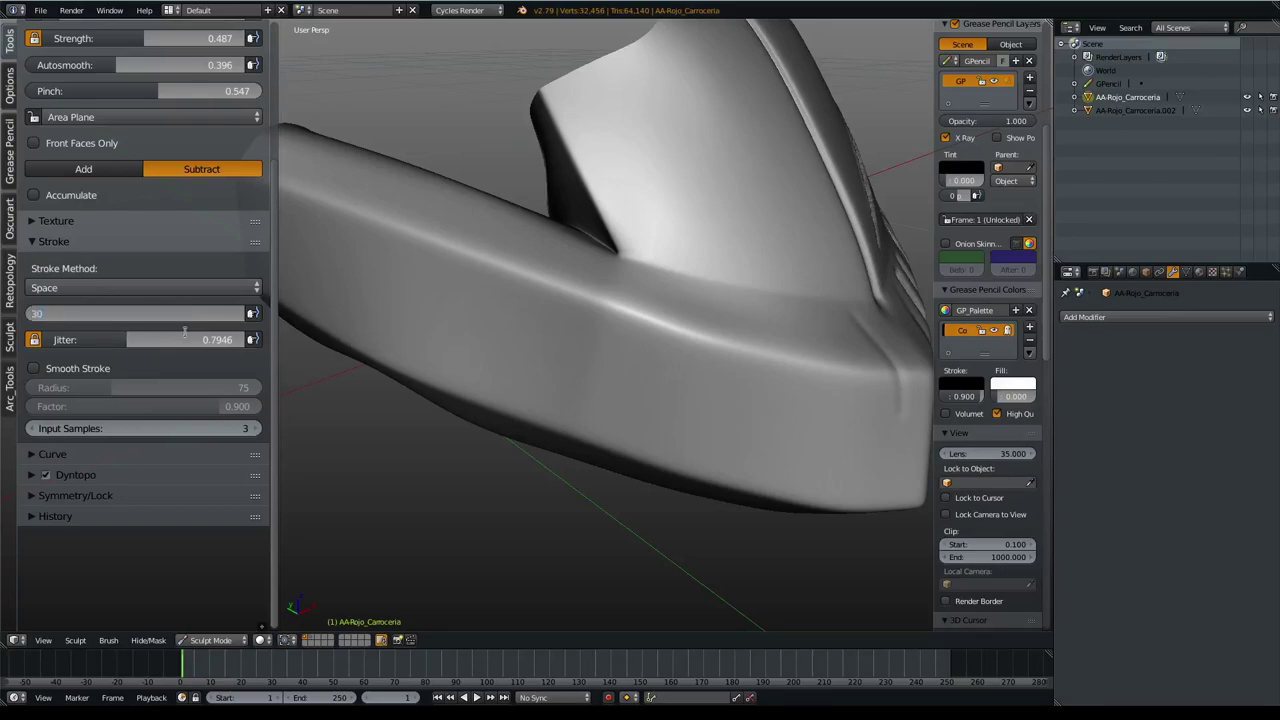
pyautogui.press('Return')
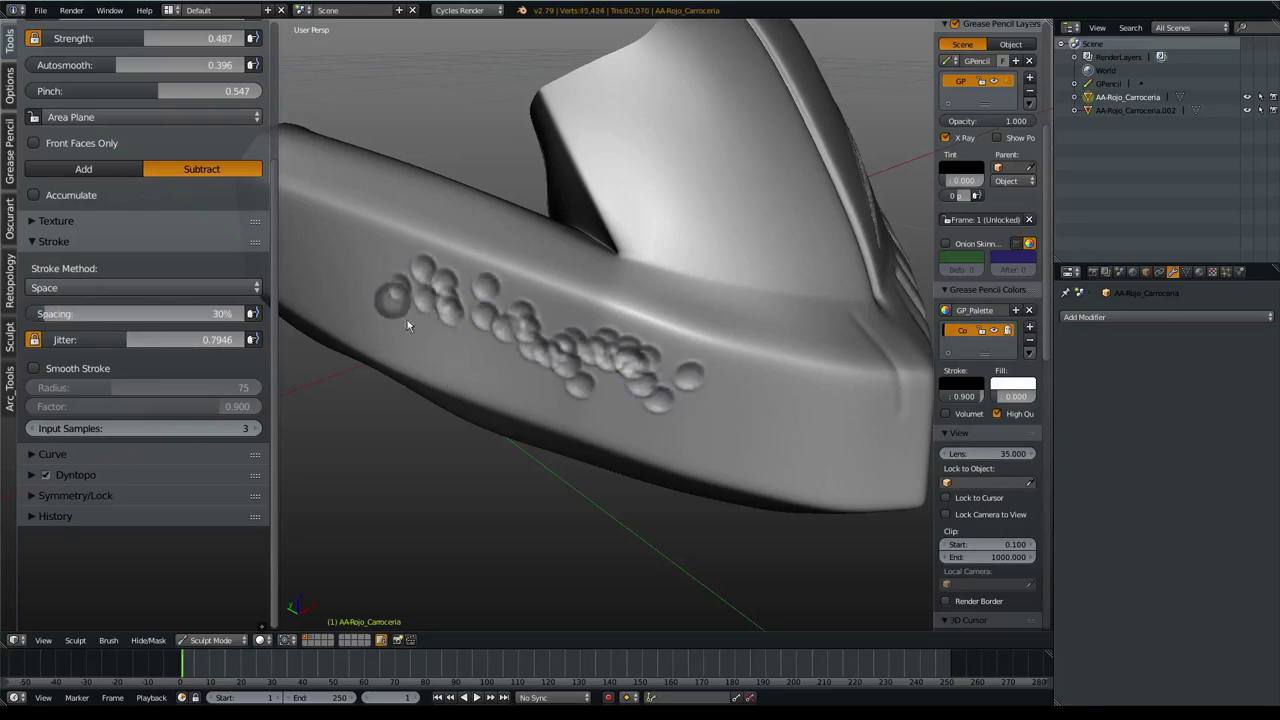
# - Test and undo a single dent, then paint a jittered dent trail up the panel front
pyautogui.moveTo(571, 503)
pyautogui.mouseDown(button='middle')
pyautogui.moveTo(583, 437)
pyautogui.moveTo(574, 470)
pyautogui.mouseUp(button='middle')
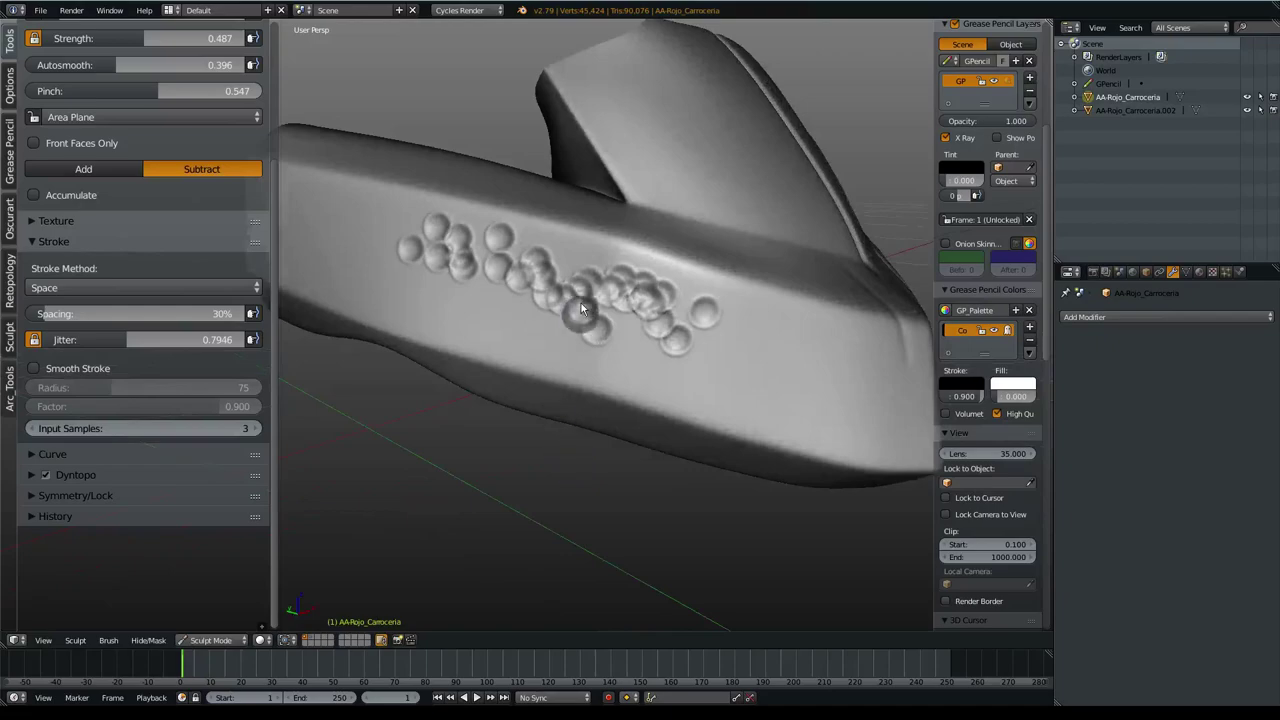
pyautogui.click(531, 275)
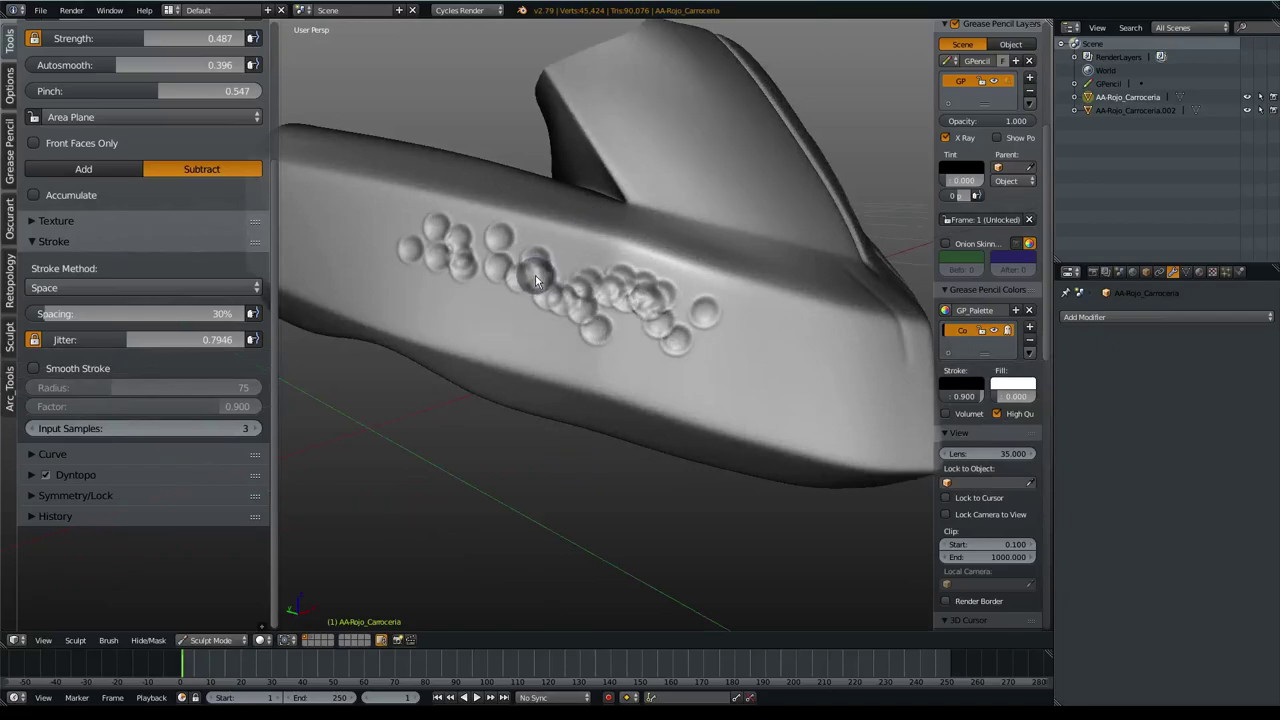
pyautogui.moveTo(569, 221)
pyautogui.mouseDown(button='middle')
pyautogui.moveTo(537, 343)
pyautogui.moveTo(548, 314)
pyautogui.moveTo(536, 322)
pyautogui.mouseUp(button='middle')
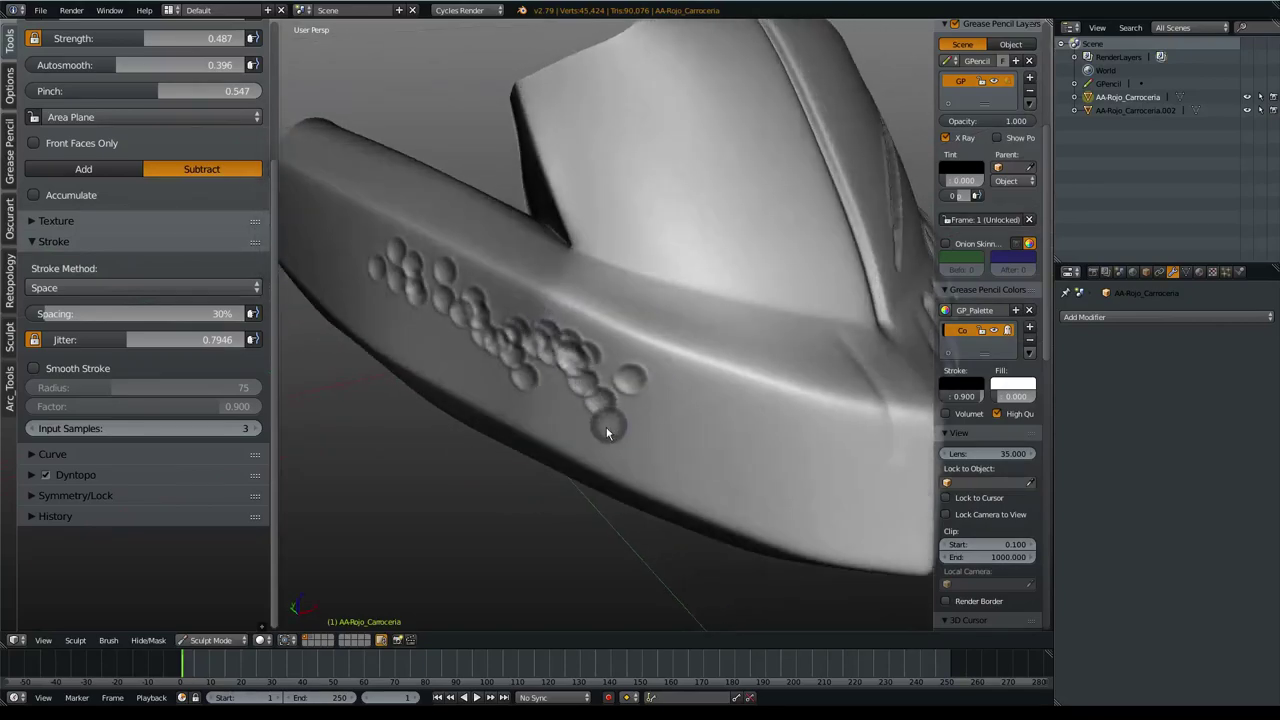
pyautogui.moveTo(606, 427); pyautogui.dragTo(594, 425, button='middle')
pyautogui.hotkey('ctrl', 'z')
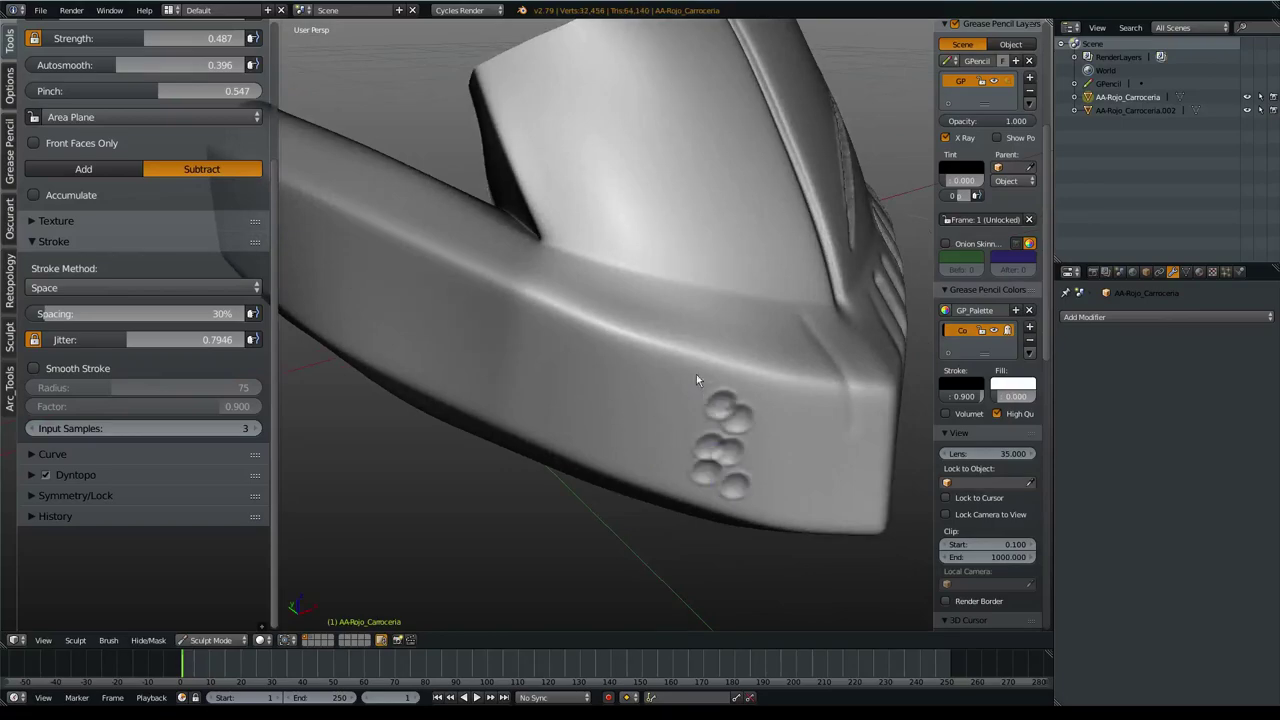
pyautogui.moveTo(697, 379); pyautogui.dragTo(600, 113)
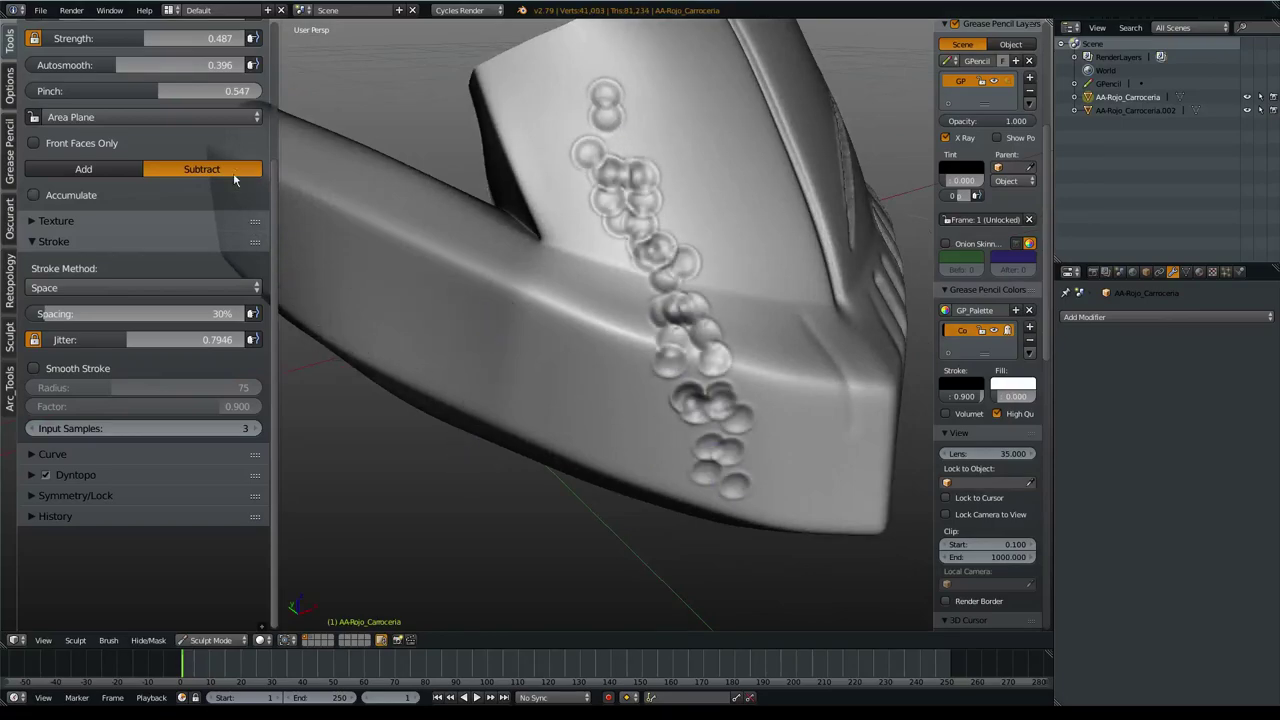
pyautogui.moveTo(233, 173); pyautogui.dragTo(217, 344, button='middle')
# - Undo the dent trail and paint new trial trails across the panel side
pyautogui.moveTo(343, 281); pyautogui.dragTo(425, 308, button='middle')
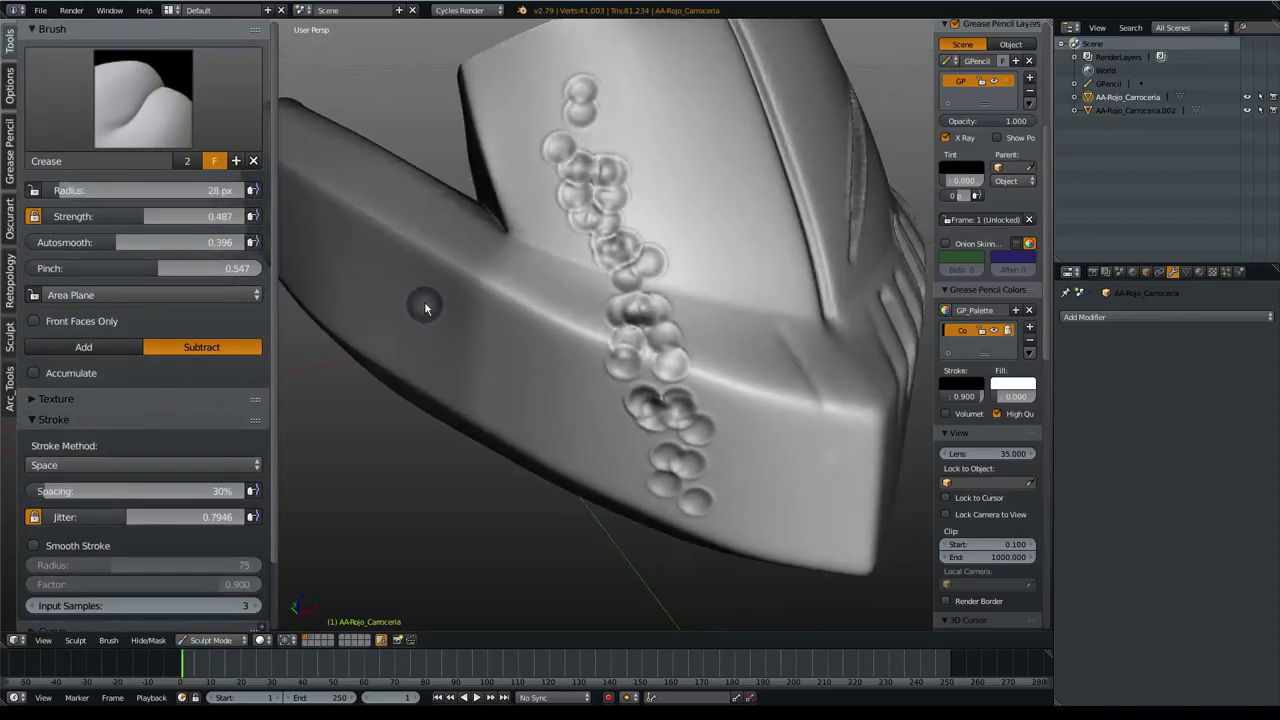
pyautogui.hotkey('ctrl', 'z')
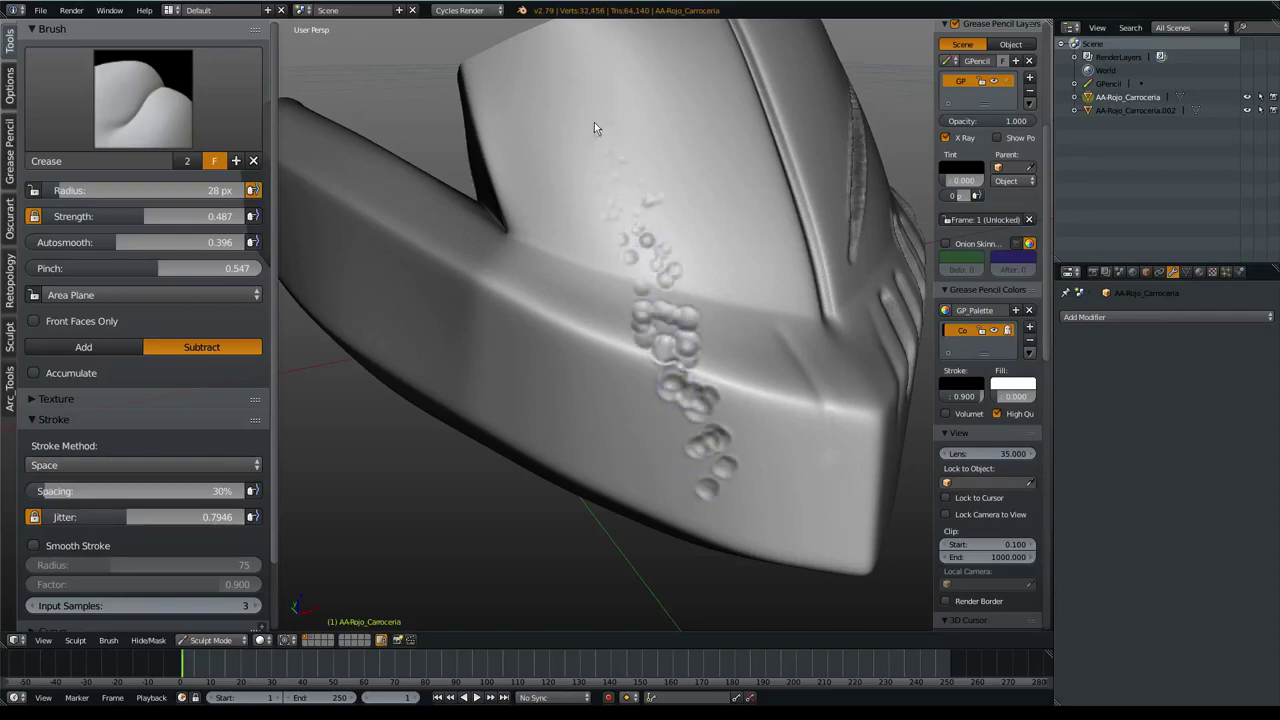
pyautogui.moveTo(705, 369); pyautogui.dragTo(688, 437)
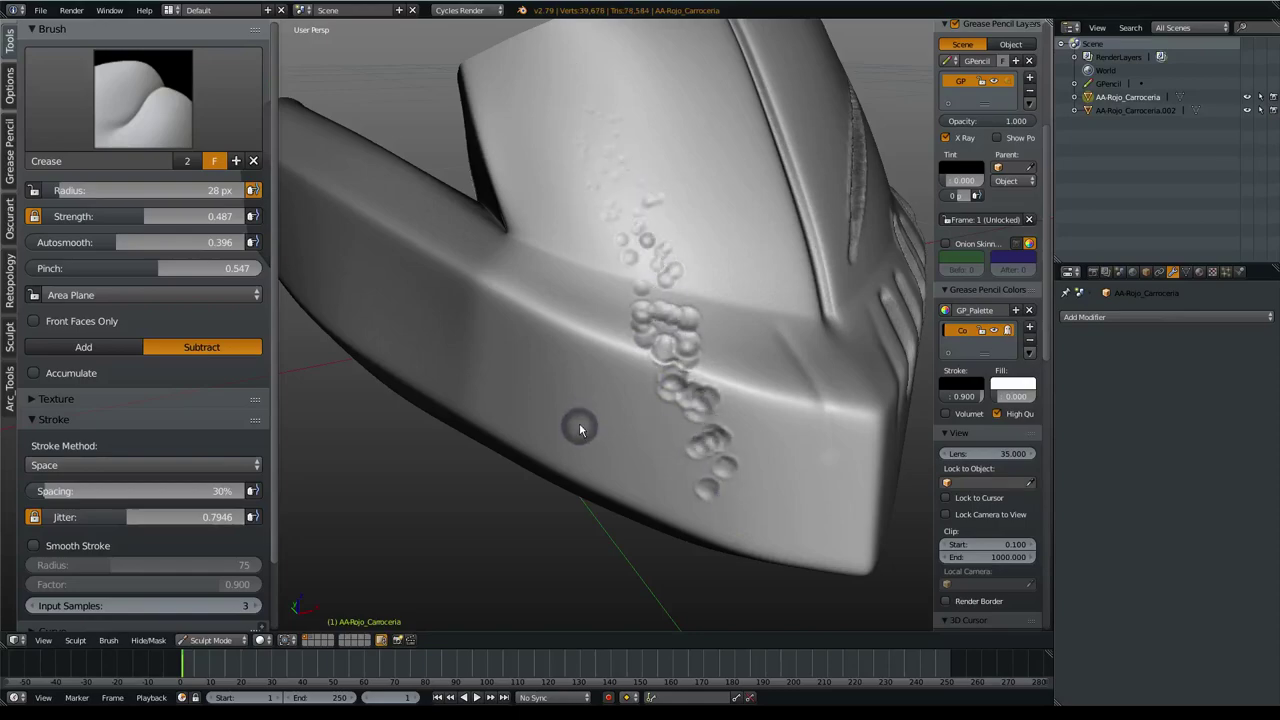
pyautogui.moveTo(549, 380); pyautogui.dragTo(373, 219)
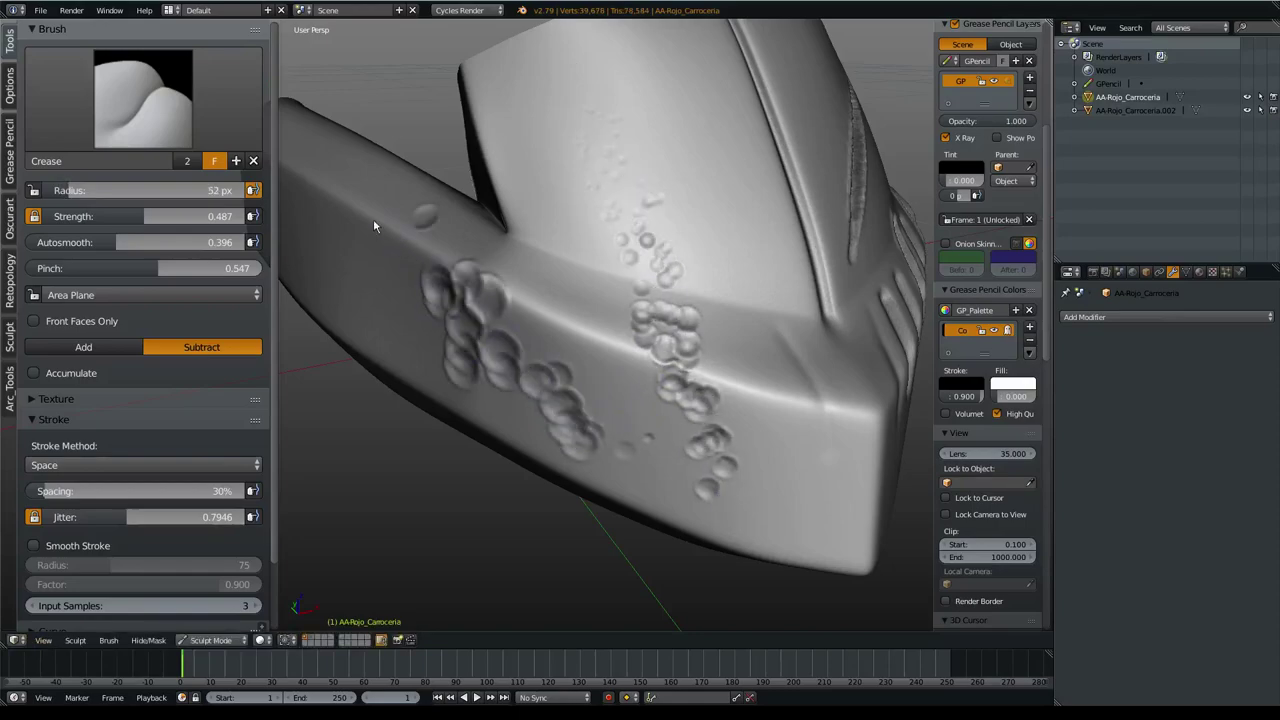
pyautogui.moveTo(457, 345); pyautogui.dragTo(503, 368, button='middle')
pyautogui.moveTo(388, 310); pyautogui.dragTo(514, 300)
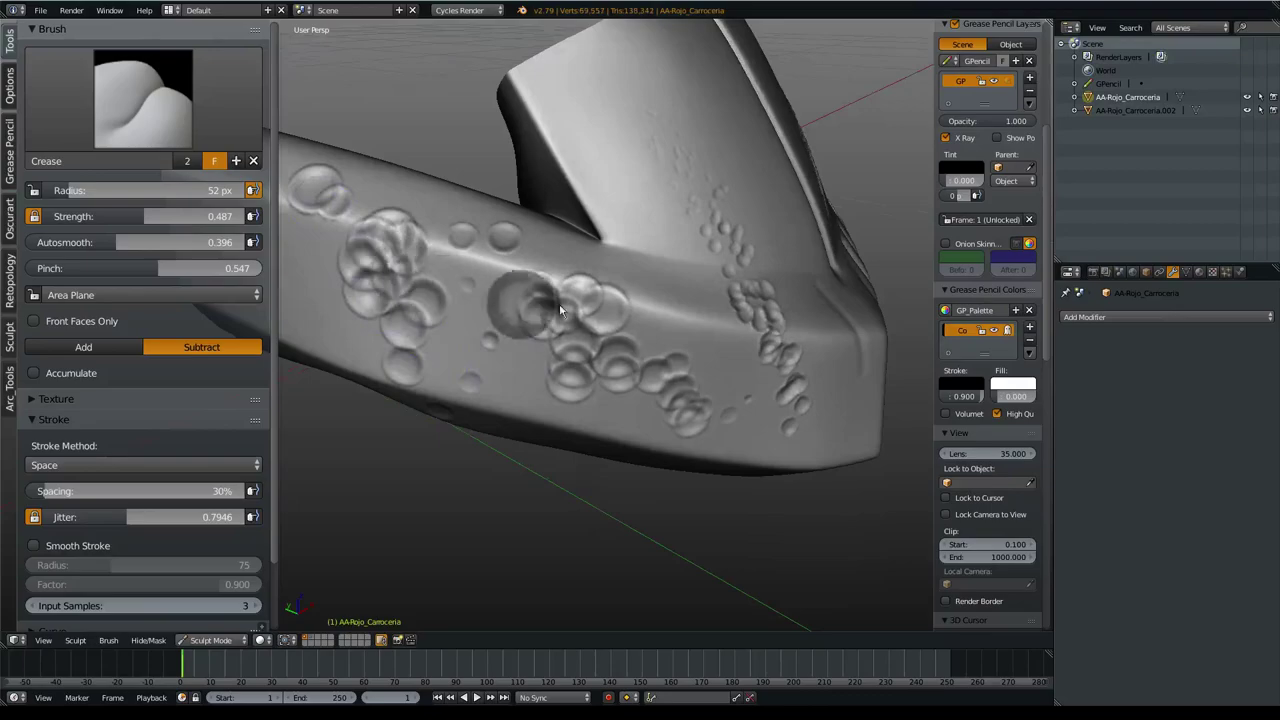
# - Inspect the trial dents and undo the strokes, leaving the panel smooth
pyautogui.moveTo(514, 300); pyautogui.dragTo(585, 278, button='middle')
pyautogui.moveTo(588, 177); pyautogui.dragTo(614, 159, button='middle')
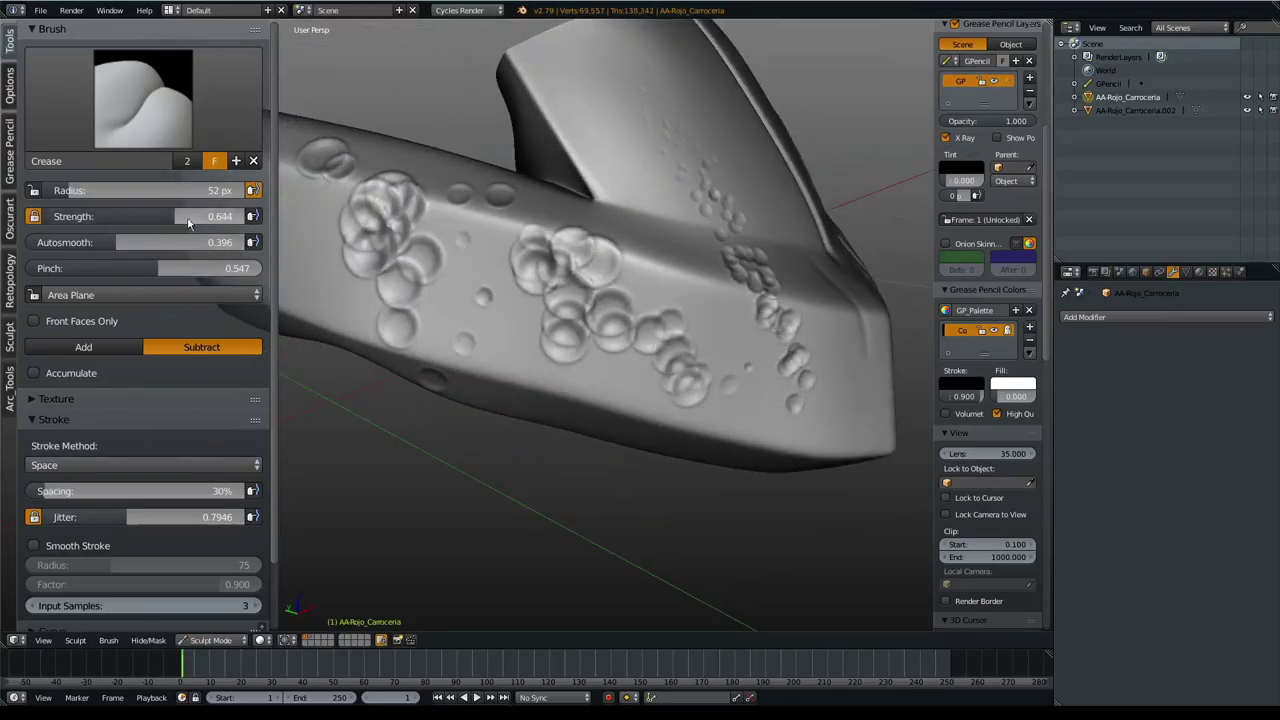
pyautogui.hotkey('ctrl', 'z')
pyautogui.hotkey('ctrl', 'z')
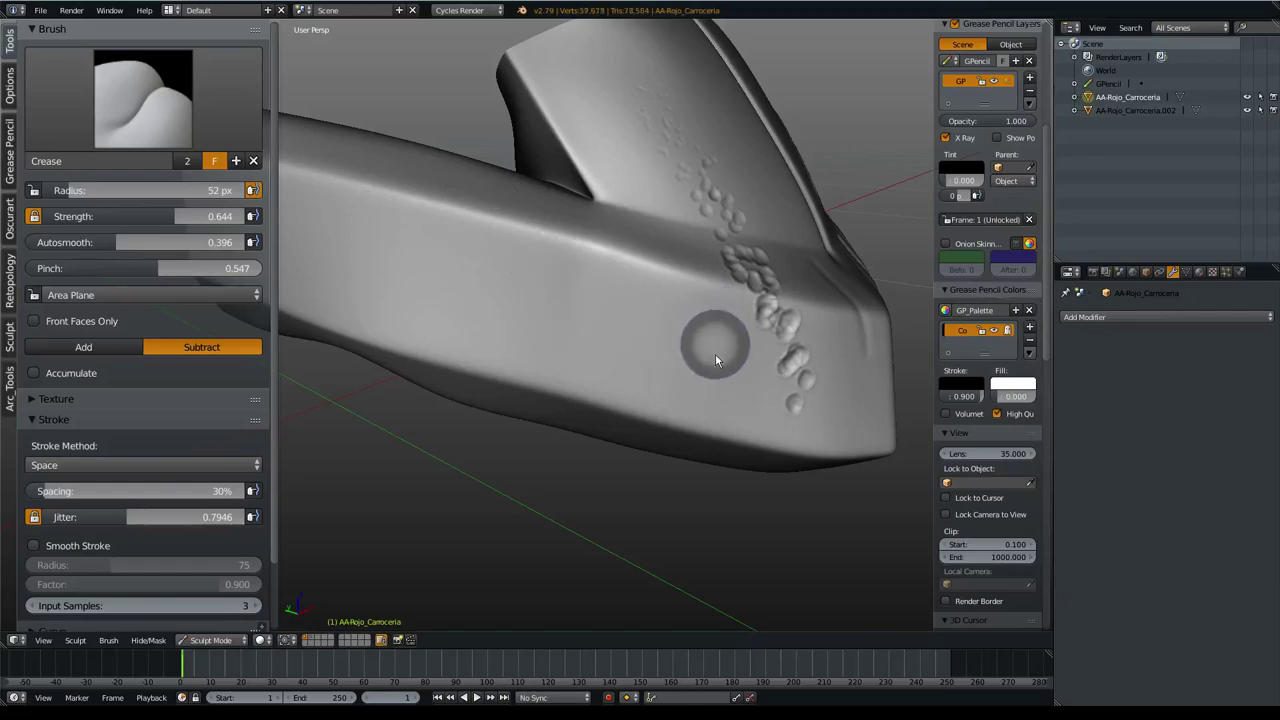
pyautogui.moveTo(715, 353); pyautogui.dragTo(731, 362, button='middle')
pyautogui.moveTo(731, 362)
pyautogui.mouseDown()
pyautogui.moveTo(498, 279)
pyautogui.moveTo(567, 341)
pyautogui.mouseUp()
pyautogui.moveTo(567, 341)
pyautogui.mouseDown(button='middle')
pyautogui.moveTo(614, 391)
pyautogui.moveTo(641, 356)
pyautogui.mouseUp(button='middle')
pyautogui.hotkey('ctrl', 'z')
pyautogui.hotkey('ctrl', 'z')
# - Give the Crease brush a Clouds texture in the texture properties
pyautogui.click(168, 419)
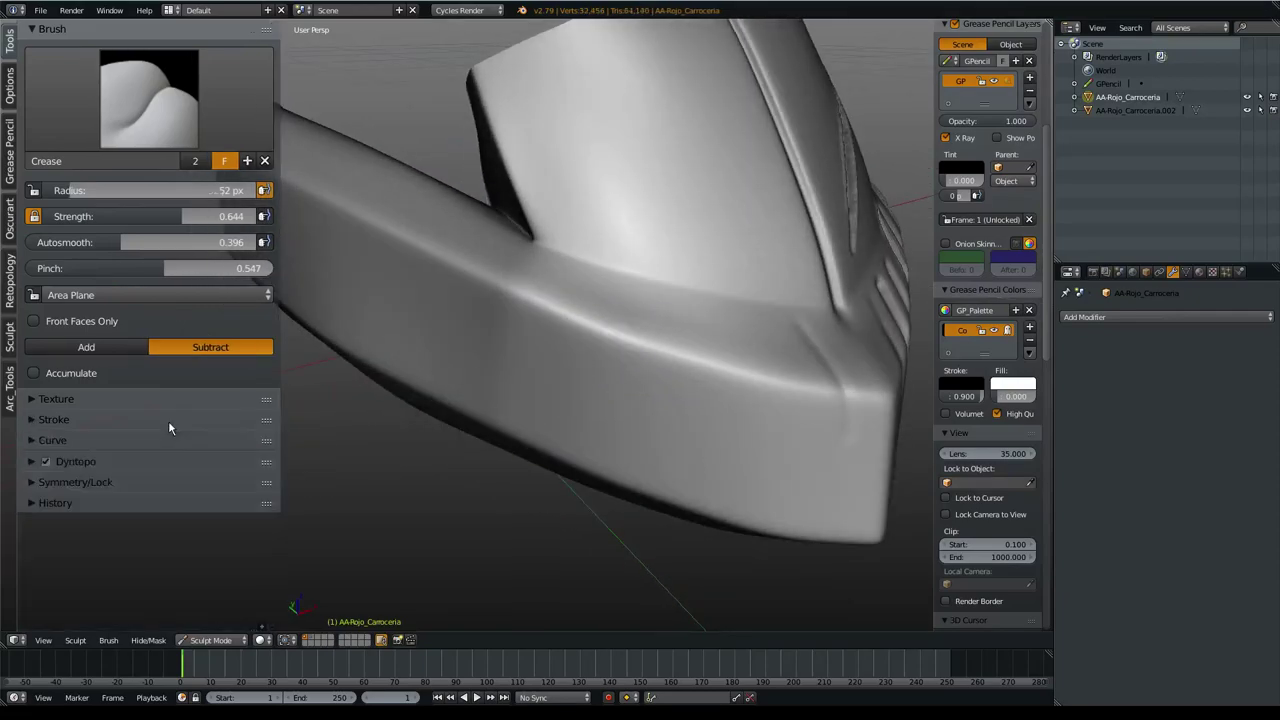
pyautogui.click(160, 399)
pyautogui.scroll(-3, 188, 290)
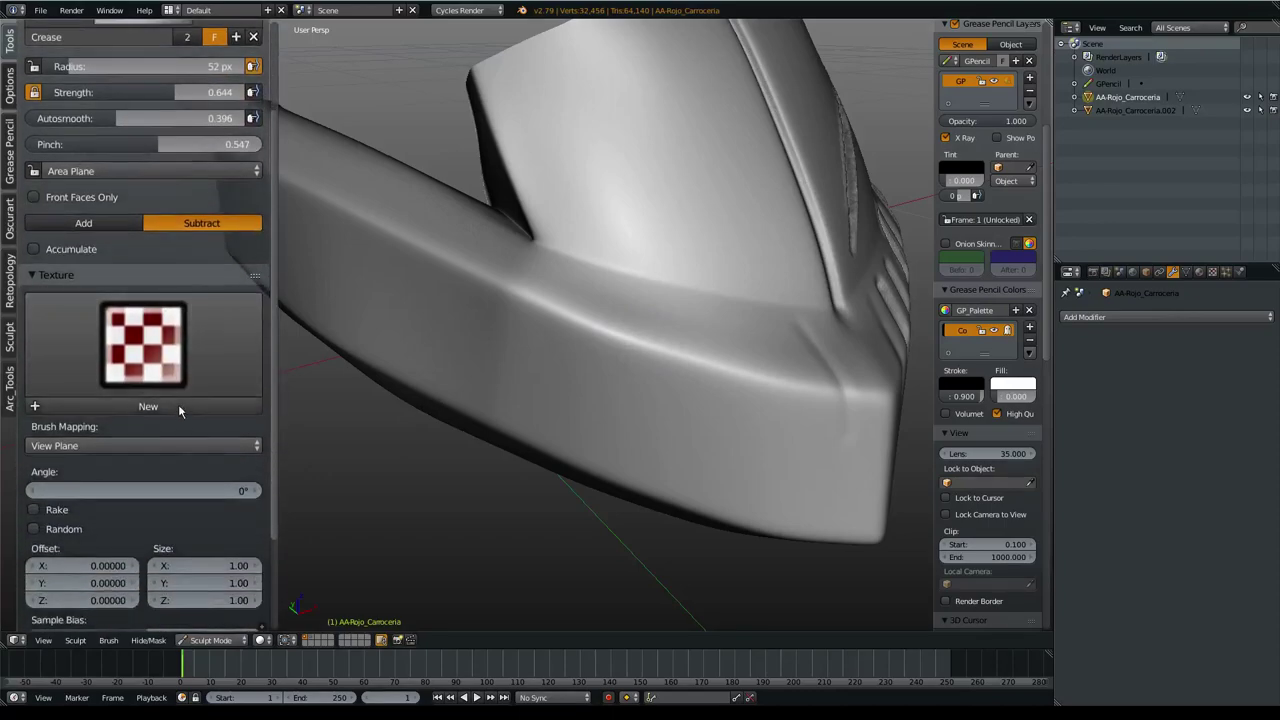
pyautogui.click(1212, 271)
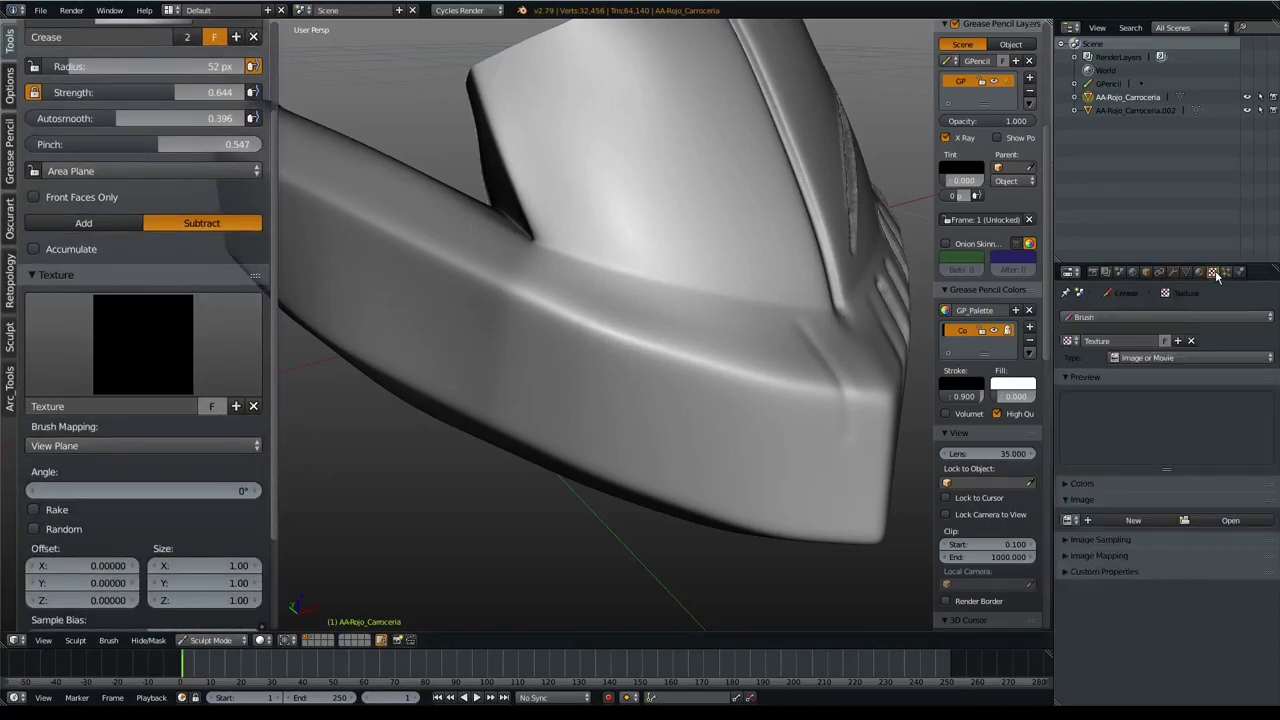
pyautogui.click(1163, 360)
pyautogui.click(1165, 314)
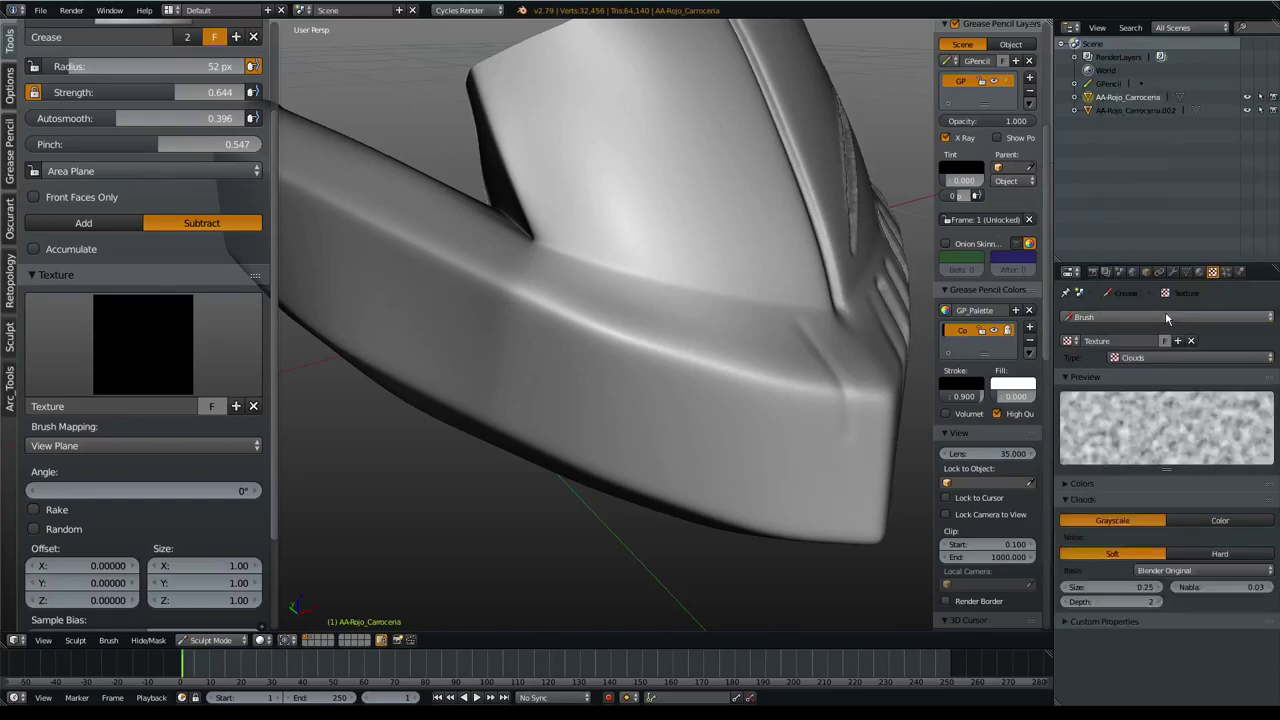
# - Set the Clouds noise basis to Voronoi F4 and enable its colour ramp
pyautogui.click(1157, 569)
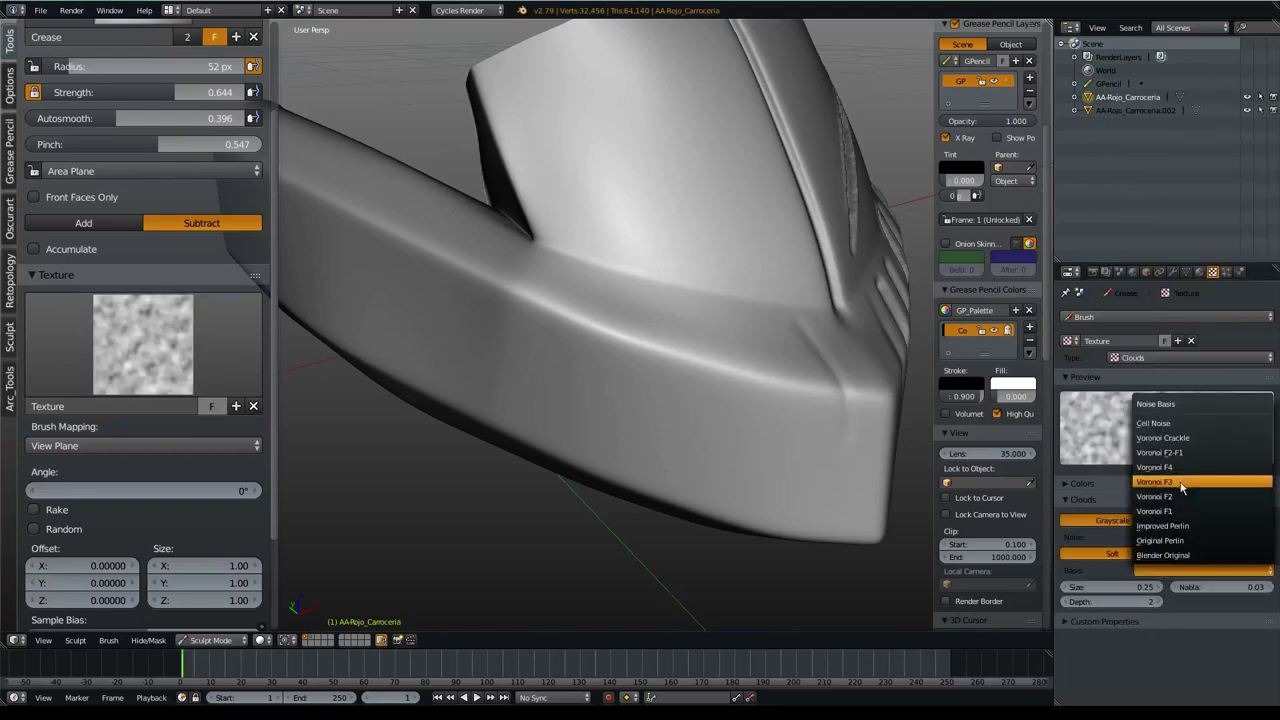
pyautogui.click(1182, 528)
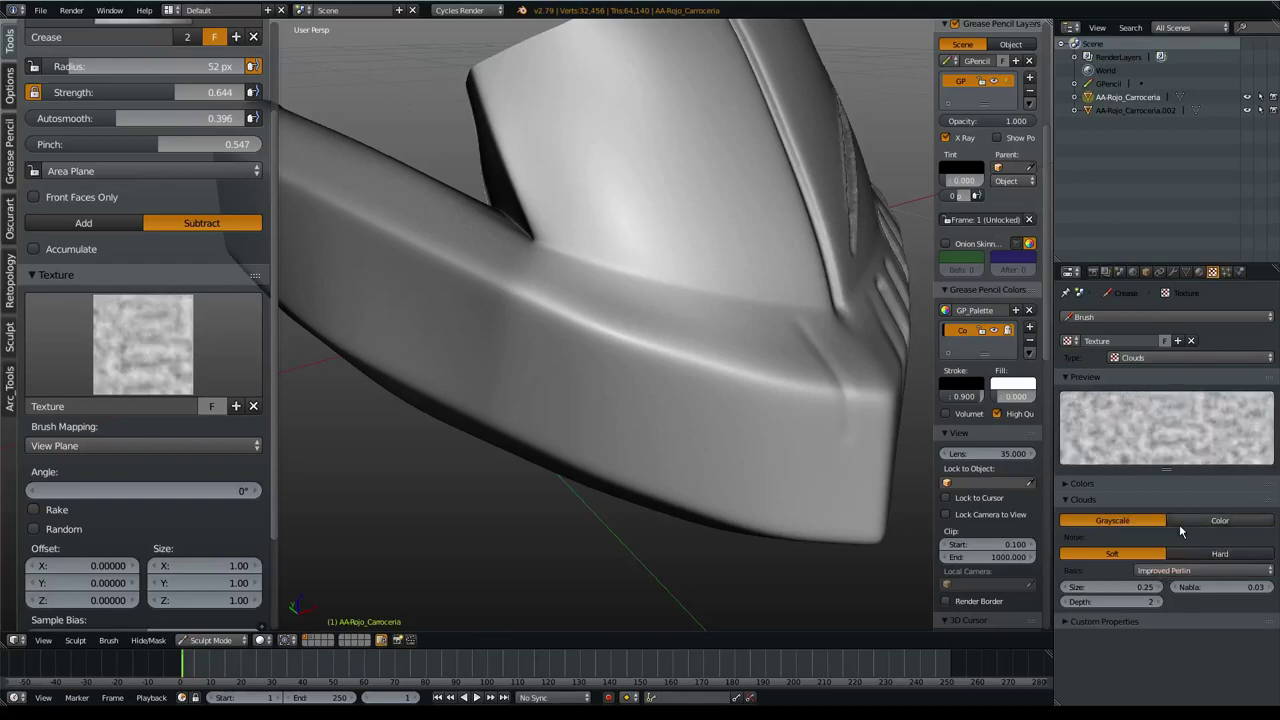
pyautogui.click(1184, 570)
pyautogui.click(1190, 467)
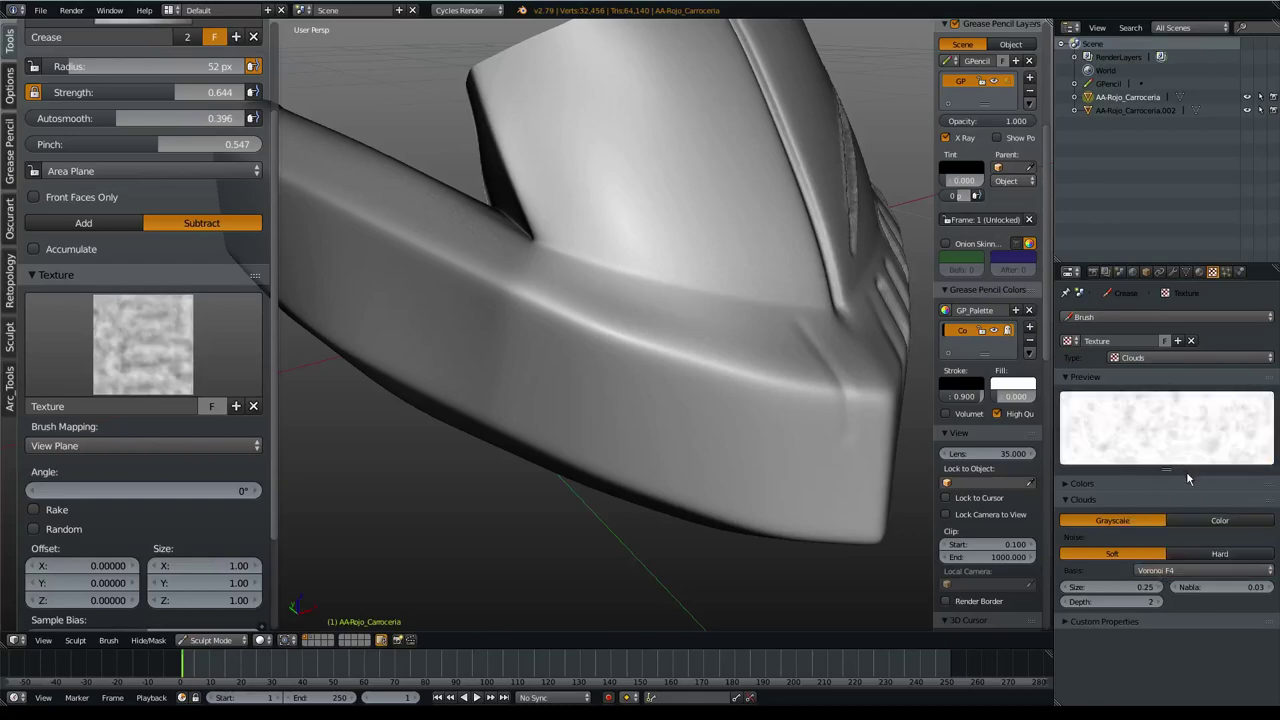
pyautogui.click(1121, 487)
pyautogui.click(1122, 503)
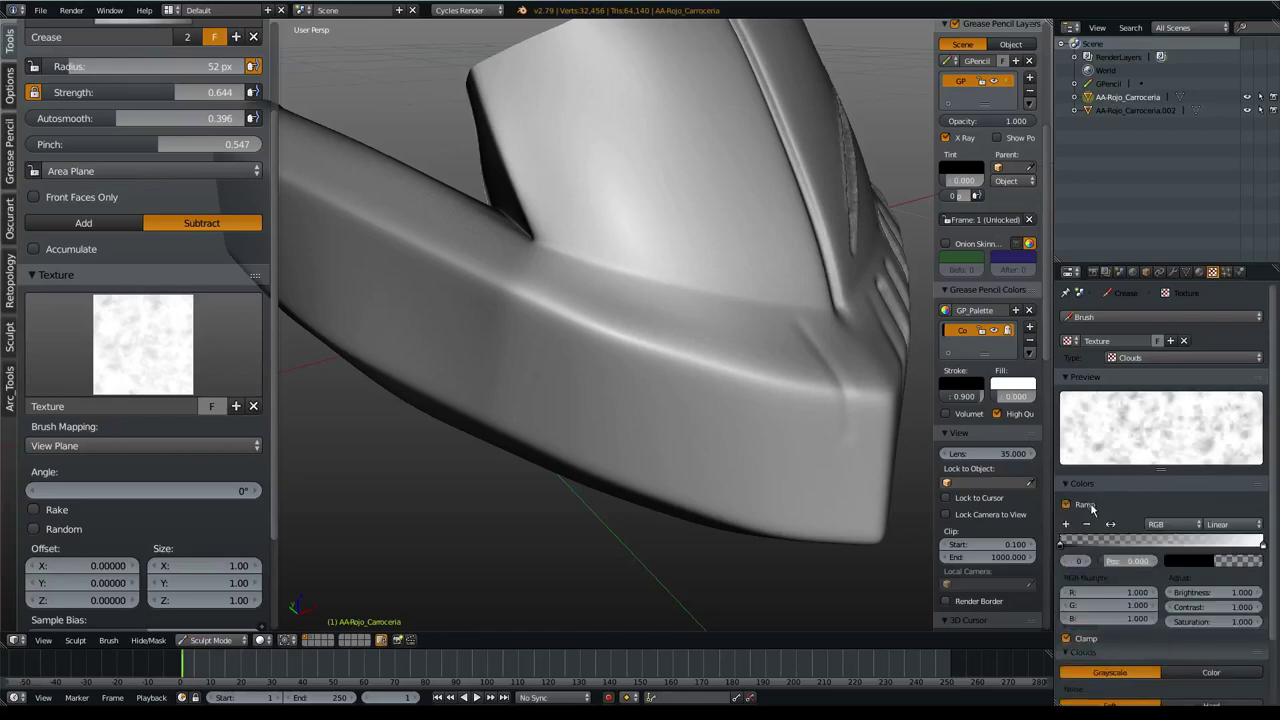
pyautogui.moveTo(1061, 541)
pyautogui.mouseDown()
pyautogui.moveTo(1231, 541)
pyautogui.moveTo(1156, 540)
pyautogui.moveTo(1207, 542)
pyautogui.mouseUp()
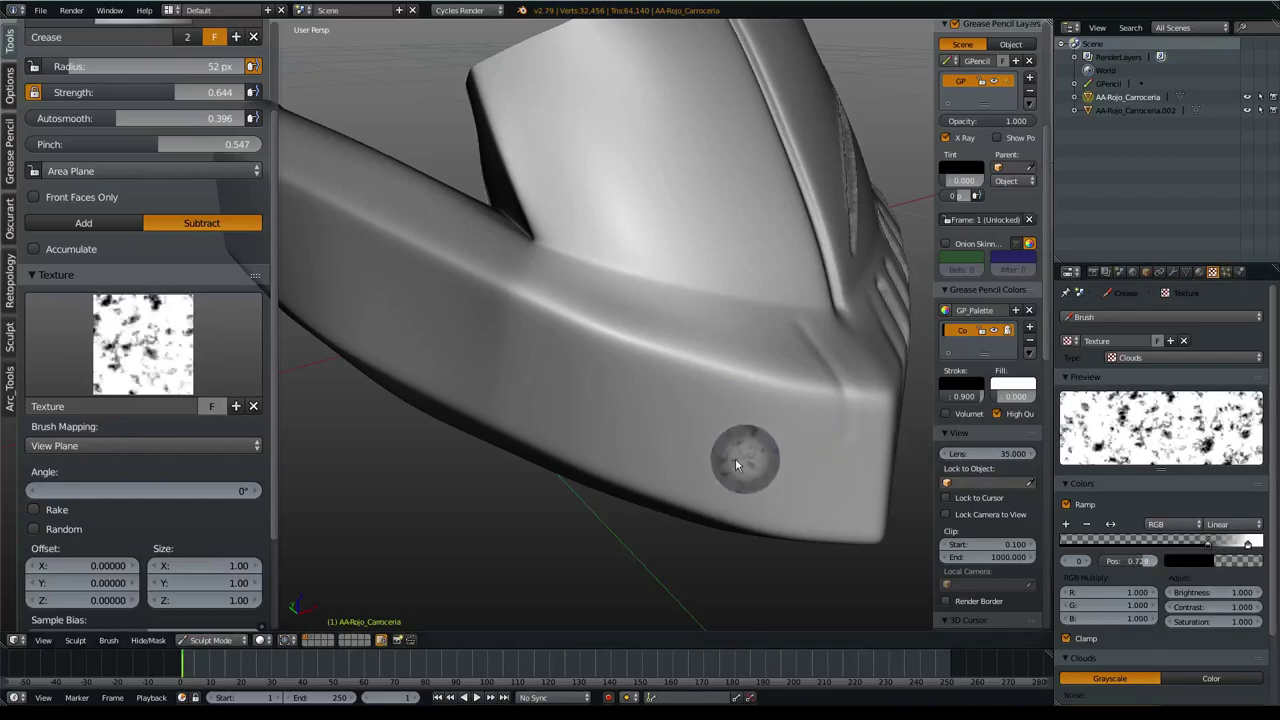
# - Make the cloud noise Hard and try Voronoi F3 and other bases, ending on Improved Perlin
pyautogui.scroll(-3, 1135, 402)
pyautogui.click(1175, 647)
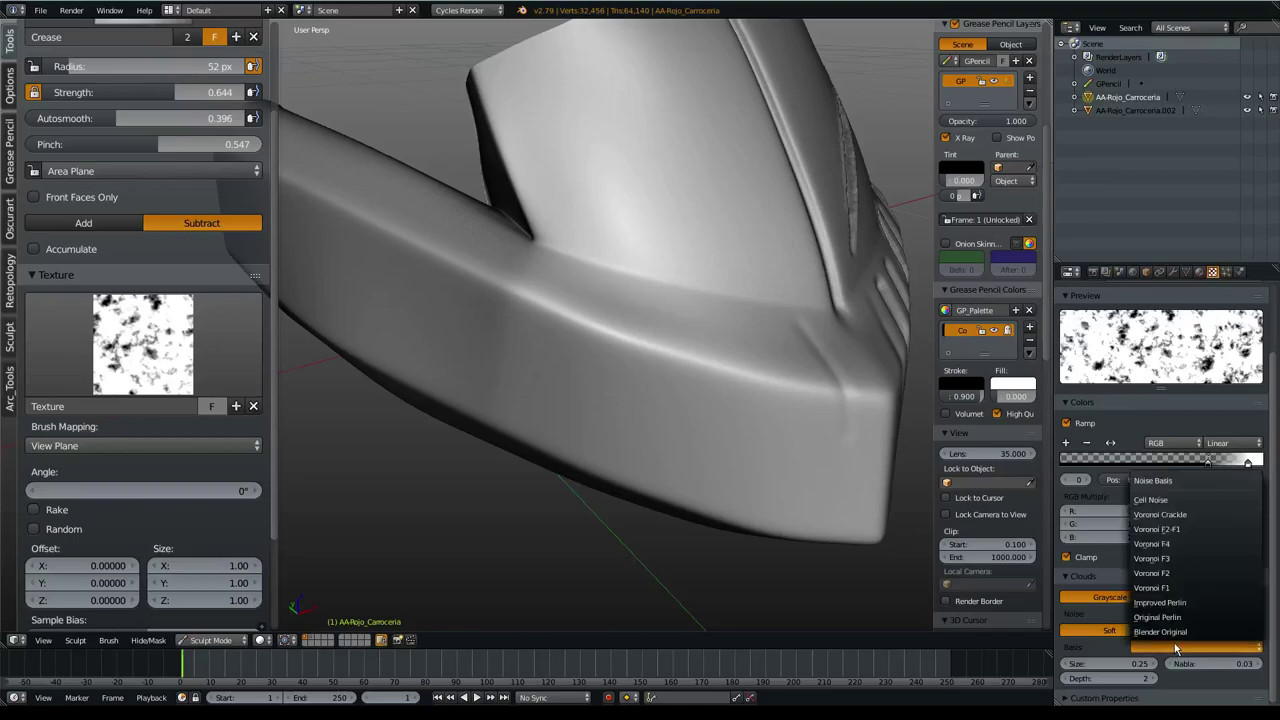
pyautogui.click(1211, 630)
pyautogui.click(1182, 647)
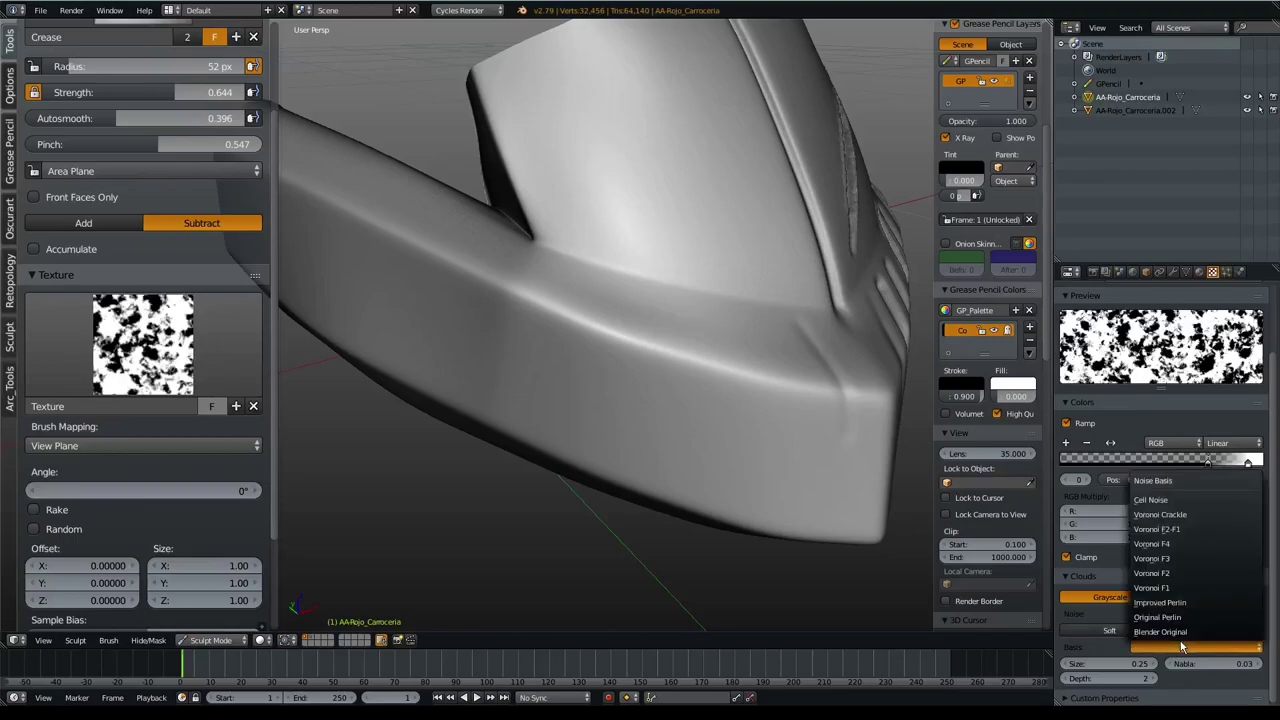
pyautogui.click(1172, 558)
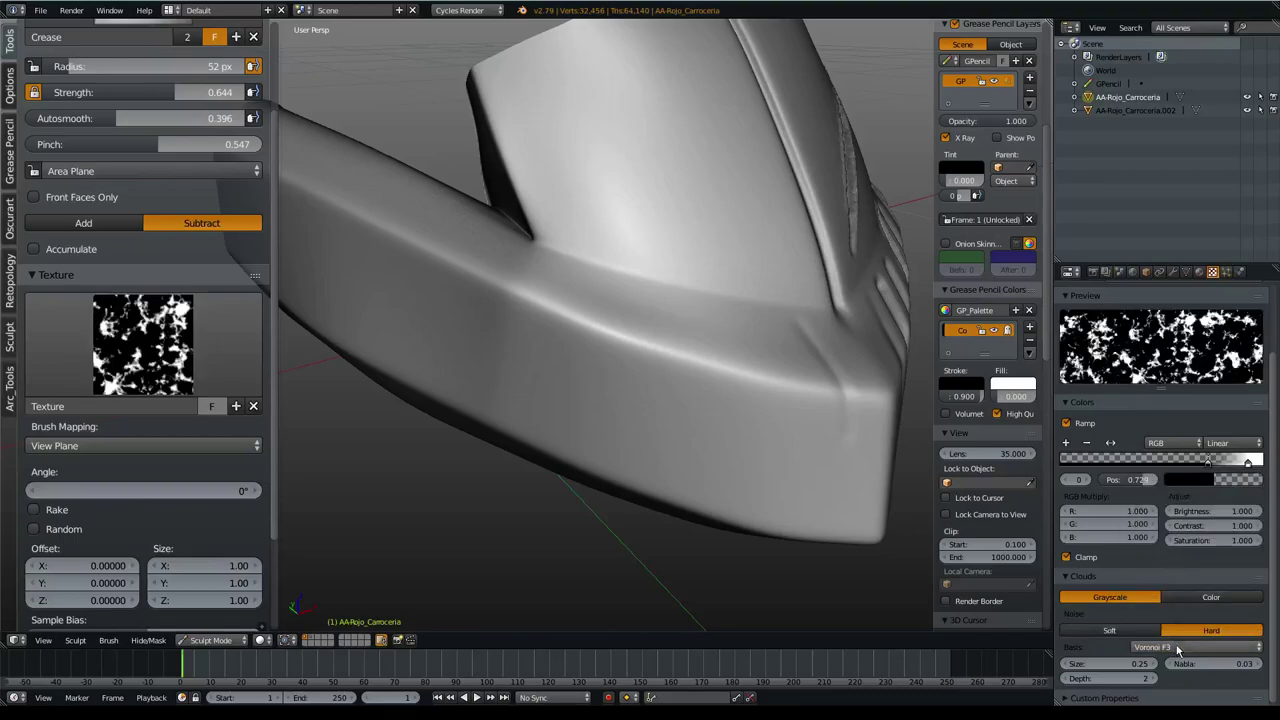
pyautogui.click(1177, 648)
pyautogui.click(1180, 617)
pyautogui.click(1178, 647)
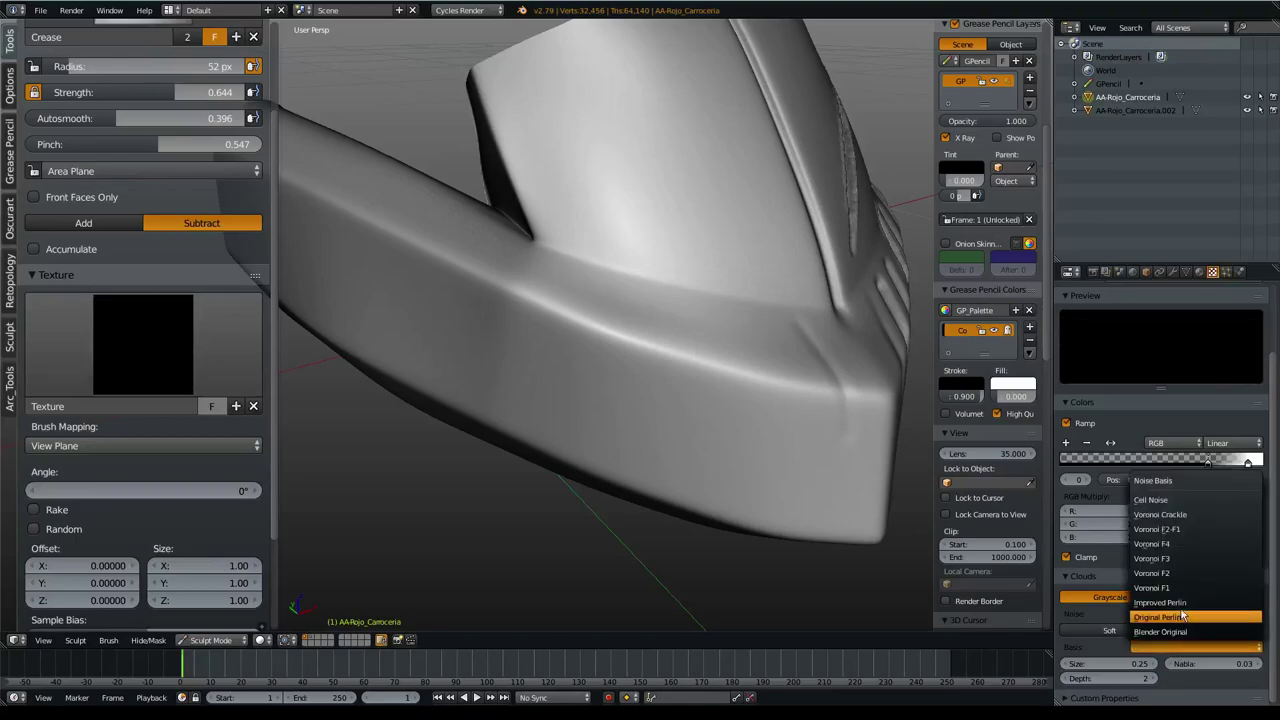
pyautogui.click(1185, 603)
# - Slide the two colour-ramp stops to tighten the noise, test a stroke, and undo it
pyautogui.moveTo(1196, 466); pyautogui.dragTo(1058, 456)
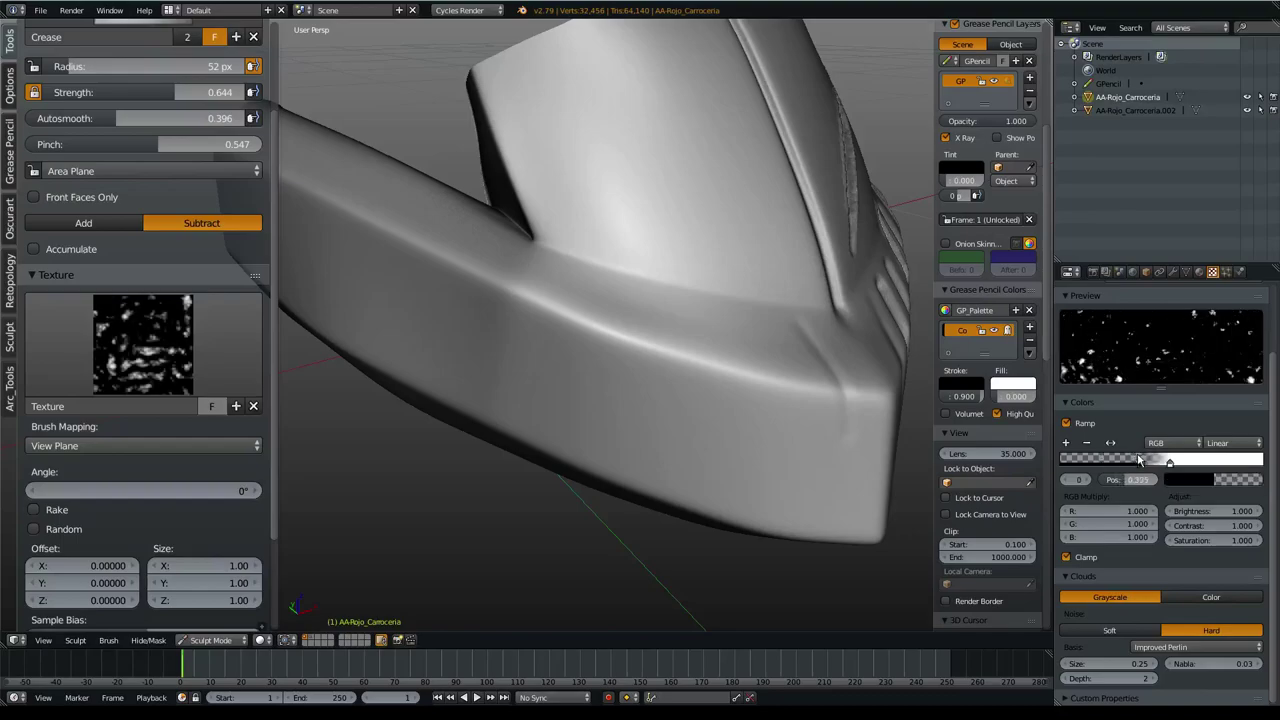
pyautogui.moveTo(1170, 462); pyautogui.dragTo(1126, 462)
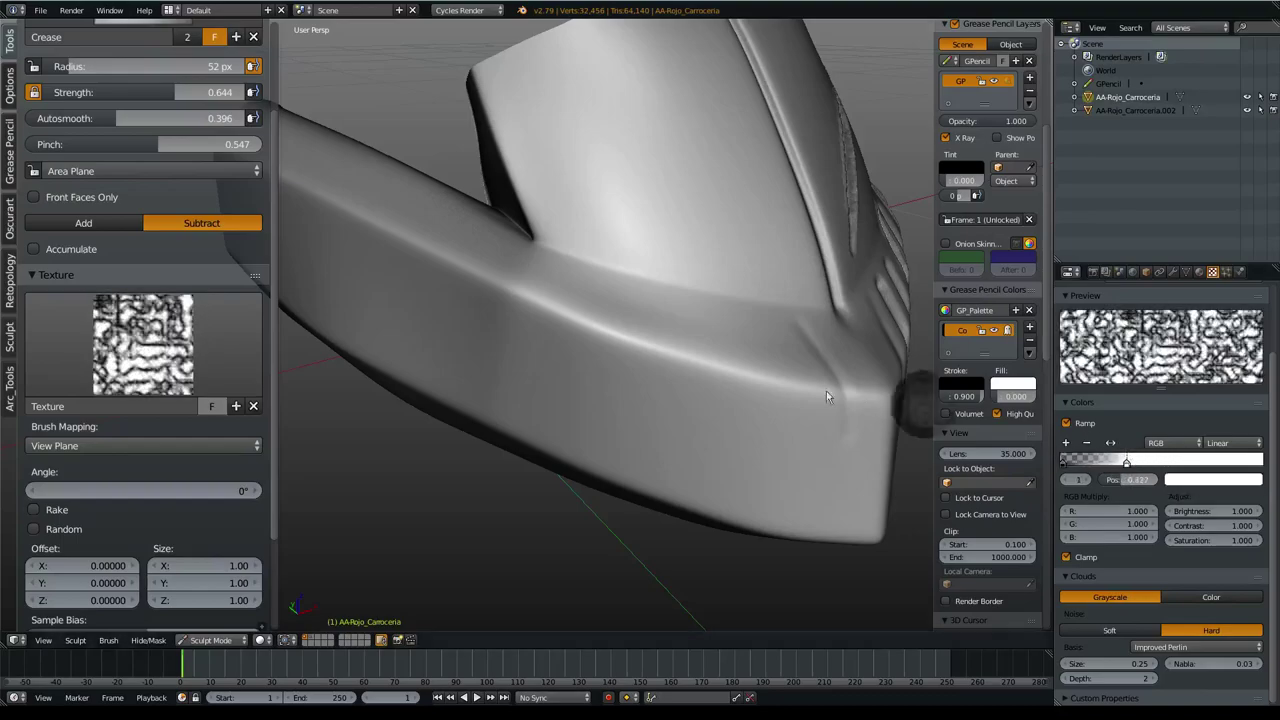
pyautogui.moveTo(672, 391); pyautogui.dragTo(465, 304)
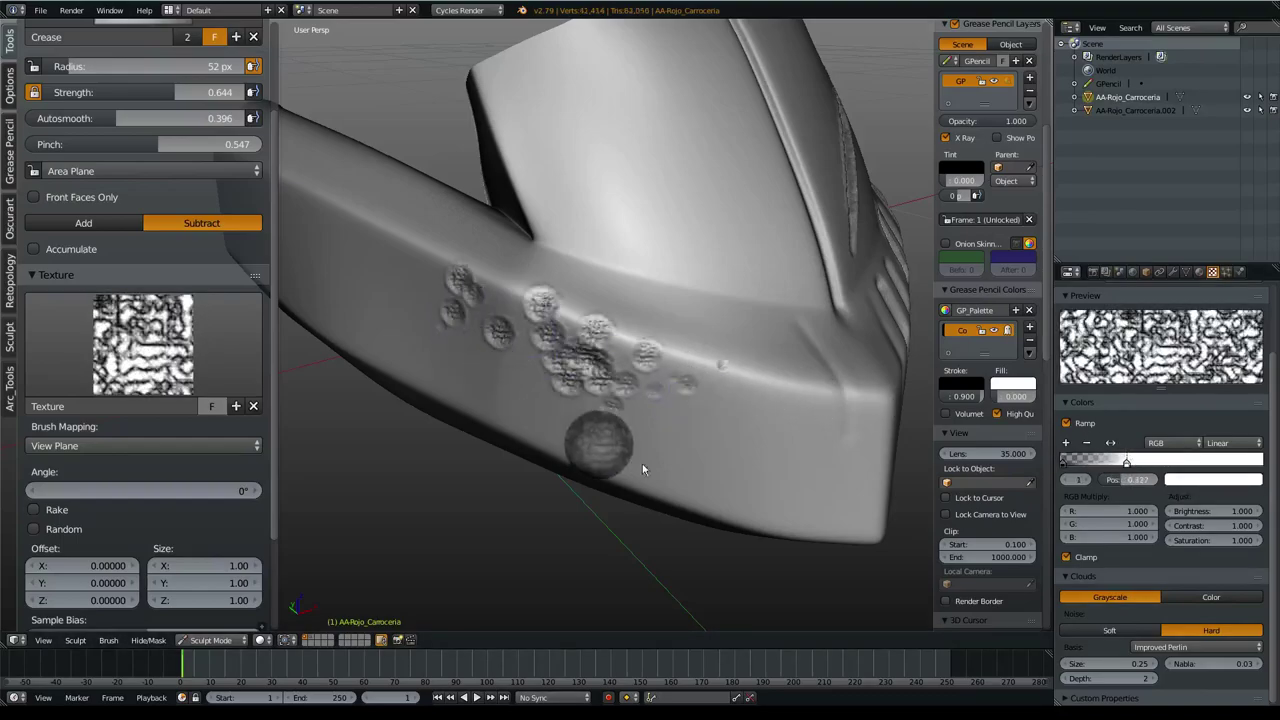
pyautogui.hotkey('ctrl', 'z')
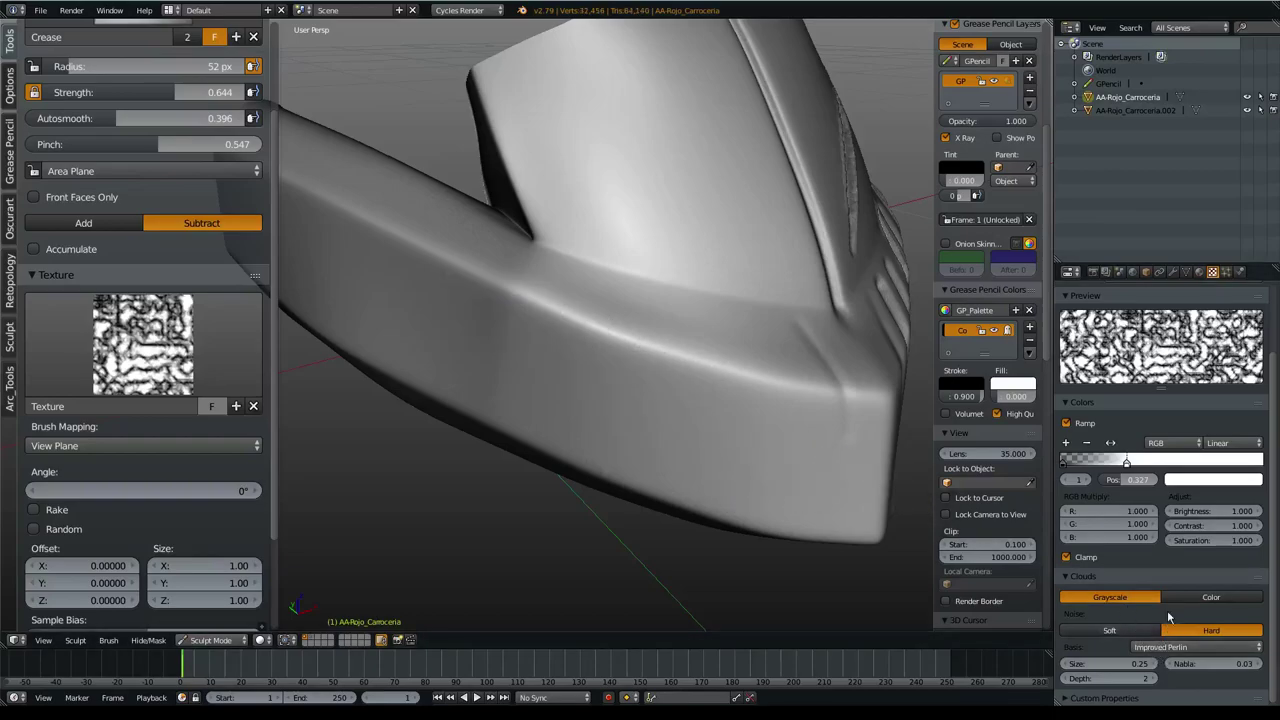
# - Set the basis to Voronoi F4, ramp stops at the end and near 0.218, size 1.95
pyautogui.click(1170, 647)
pyautogui.click(1100, 558)
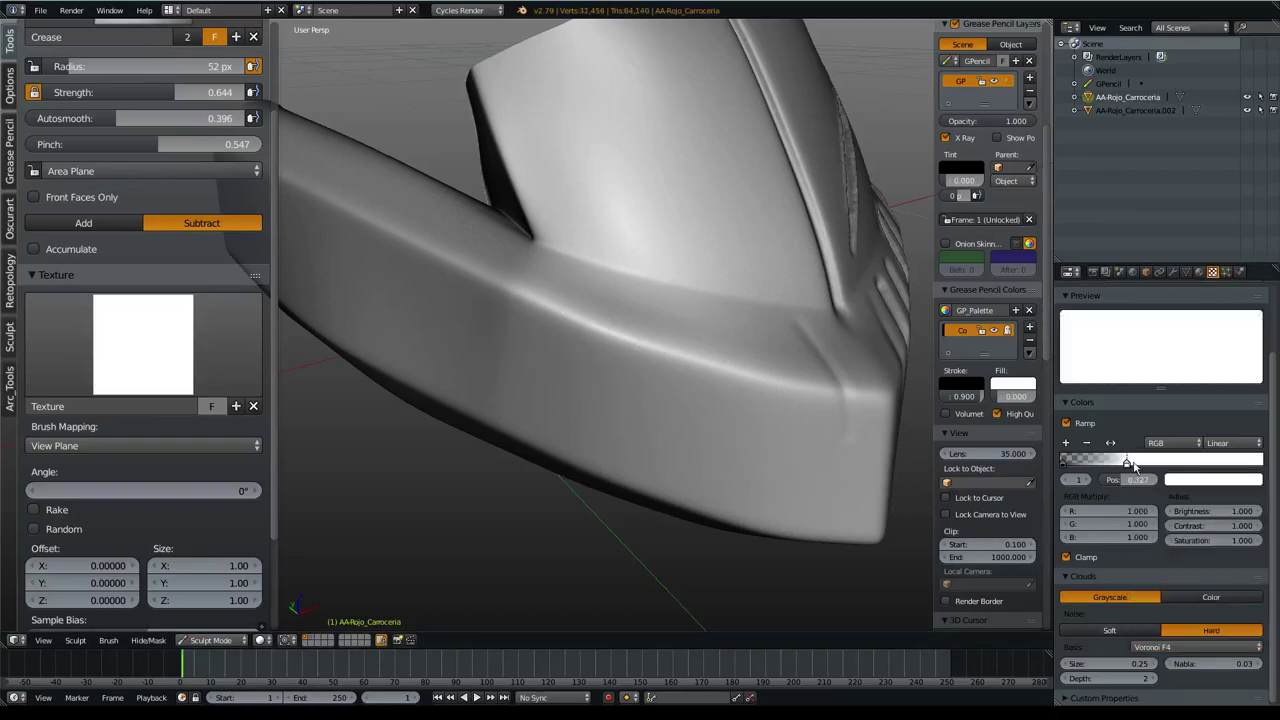
pyautogui.moveTo(1133, 465); pyautogui.dragTo(1240, 465)
pyautogui.moveTo(1063, 465)
pyautogui.mouseDown()
pyautogui.moveTo(1117, 465)
pyautogui.moveTo(1100, 465)
pyautogui.mouseUp()
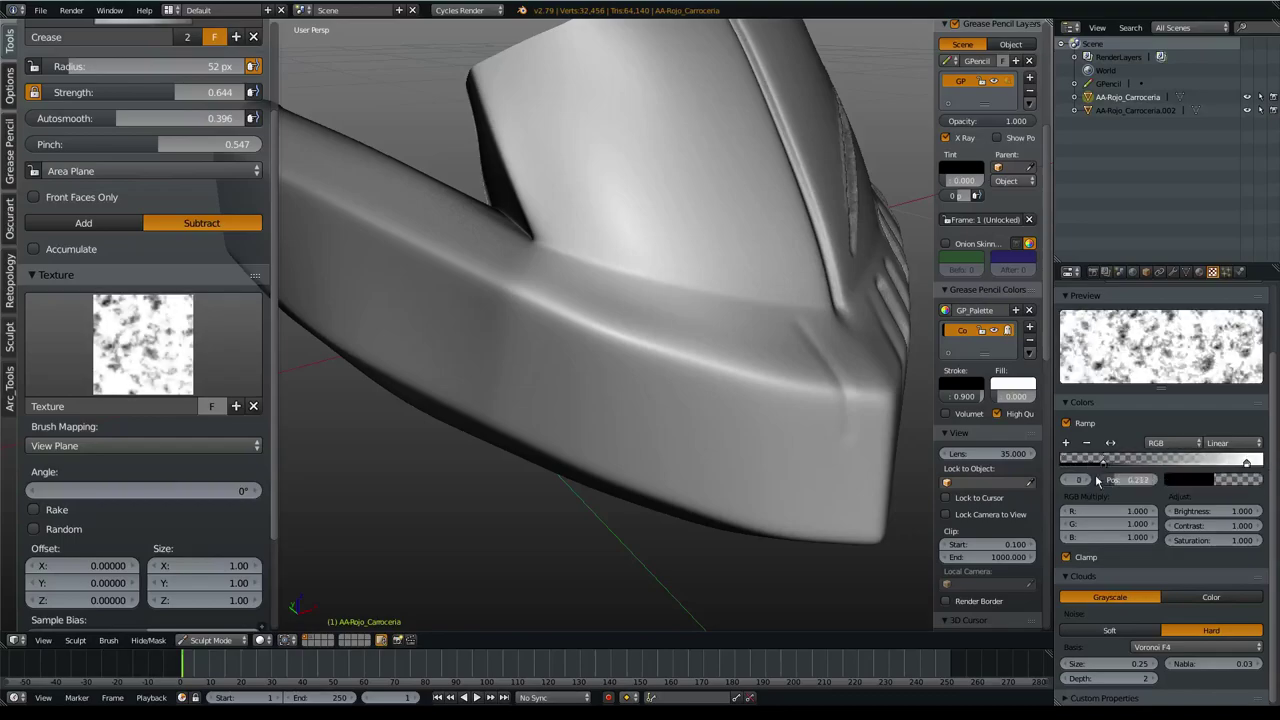
pyautogui.moveTo(1110, 665); pyautogui.dragTo(1123, 679)
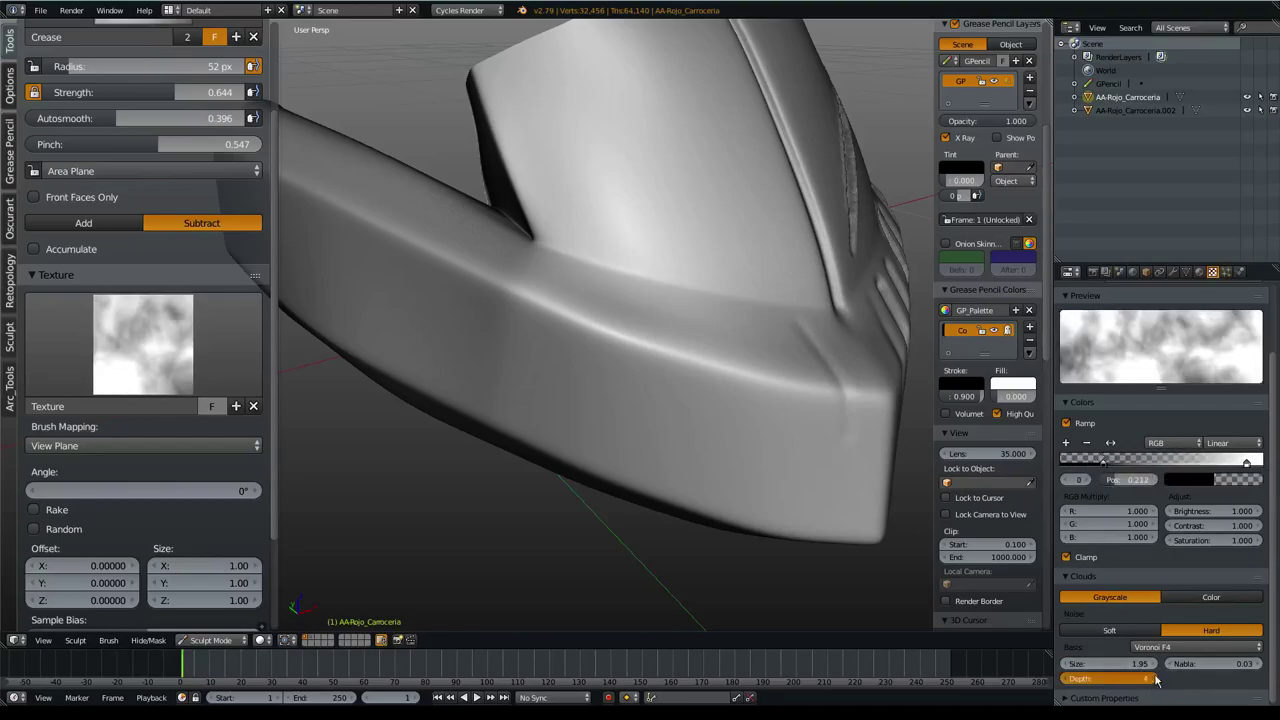
# - Widen the brush to 108 px, press test dents into the bumper, and undo them
pyautogui.press('f')
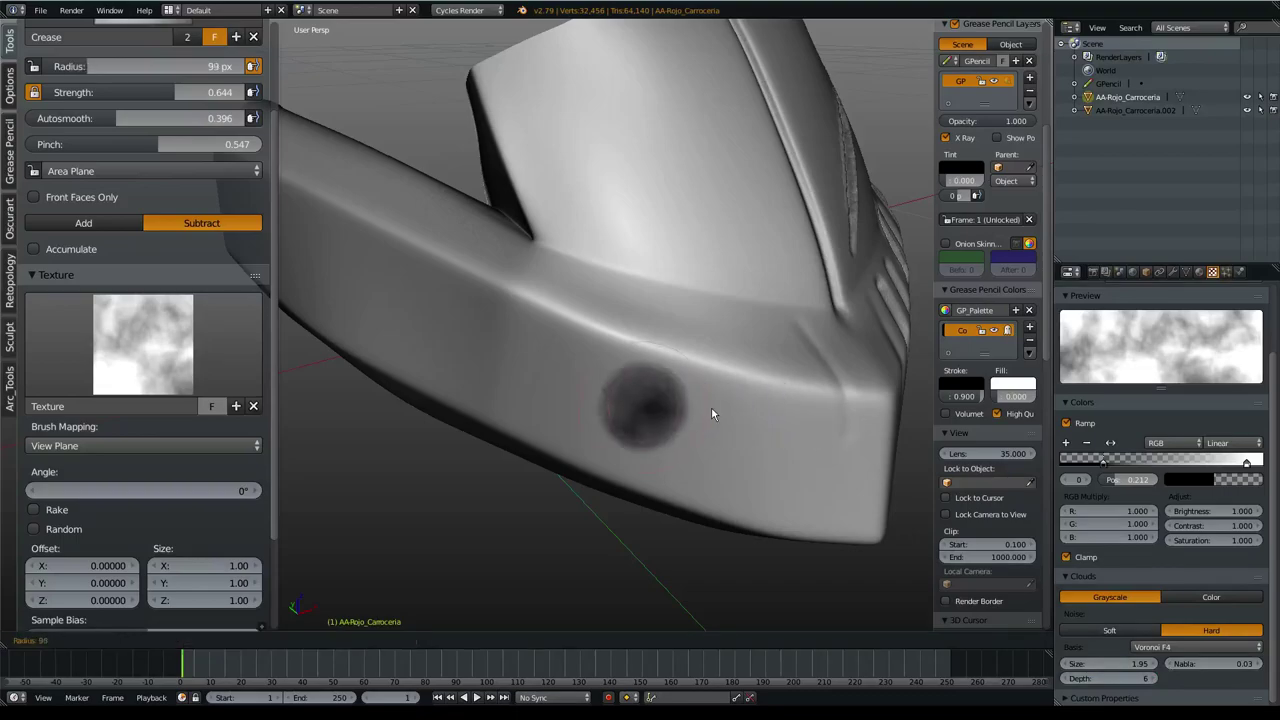
pyautogui.click(740, 406)
pyautogui.moveTo(634, 378); pyautogui.dragTo(666, 438)
pyautogui.hotkey('ctrl', 'z')
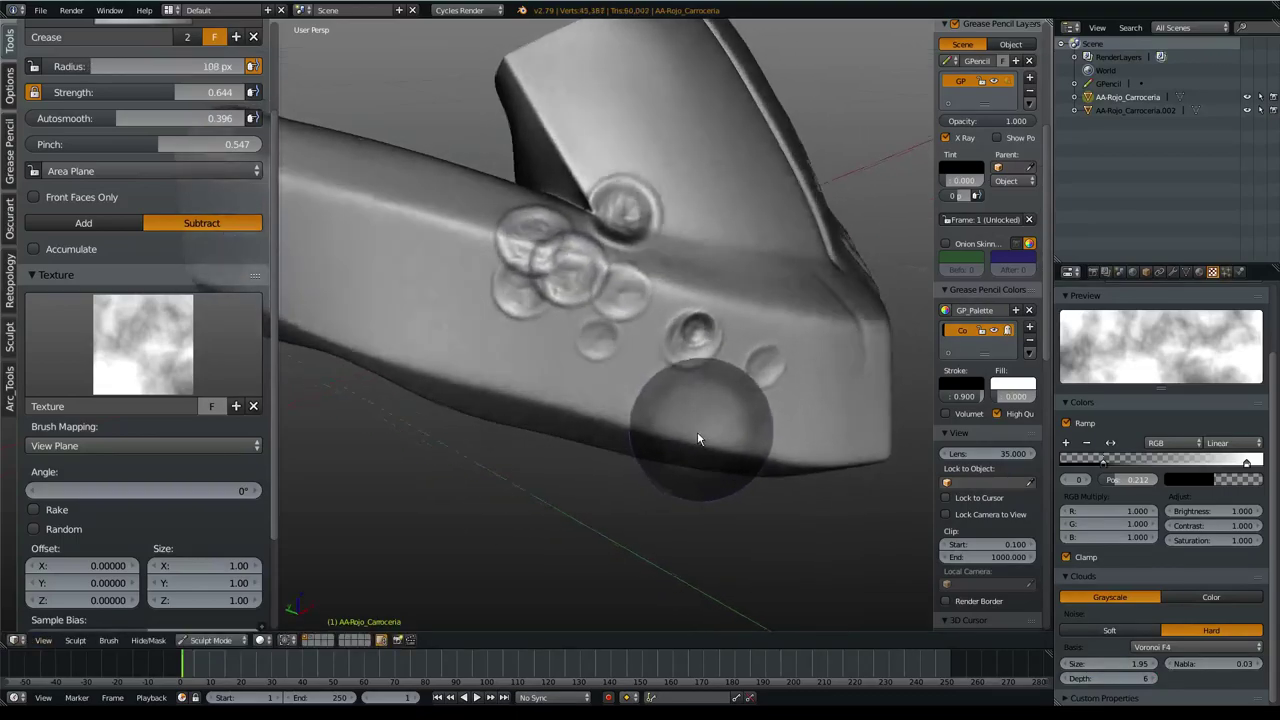
pyautogui.hotkey('ctrl', 'z')
pyautogui.hotkey('ctrl', 'z')
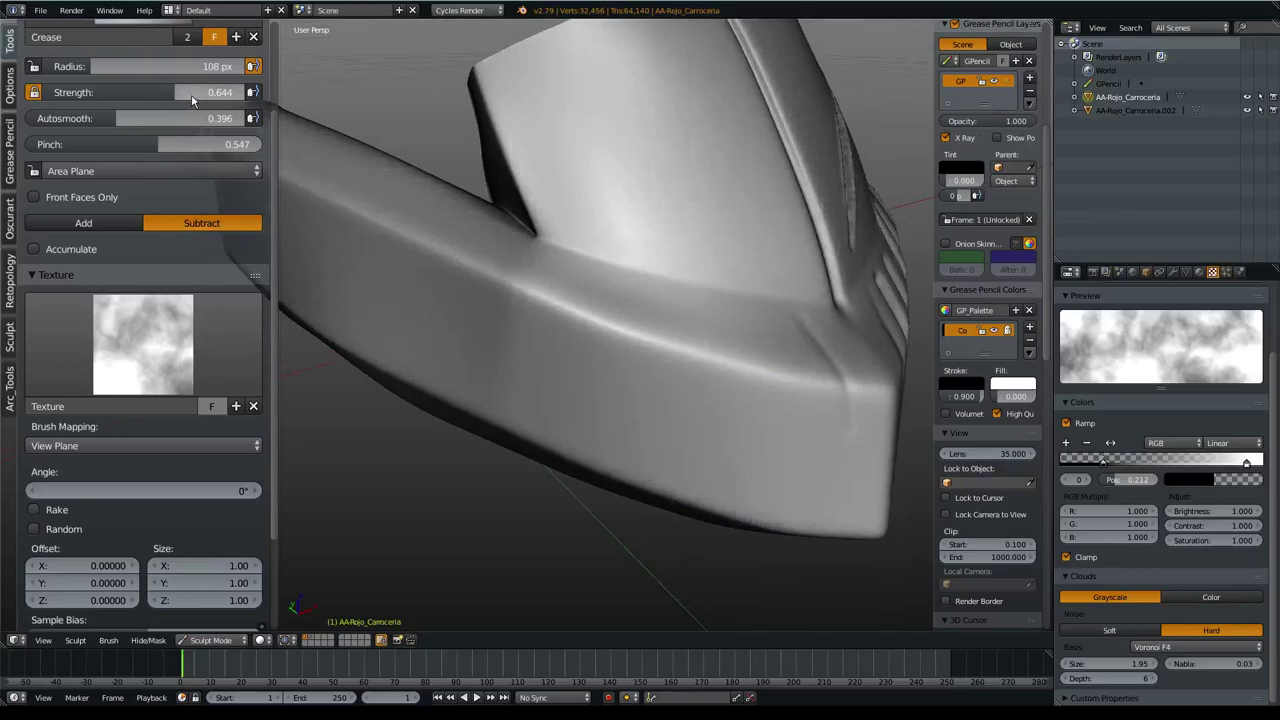
# - Stamp trial crease dents and dent rows across the bumper, then undo them all
pyautogui.moveTo(142, 118); pyautogui.dragTo(130, 118)
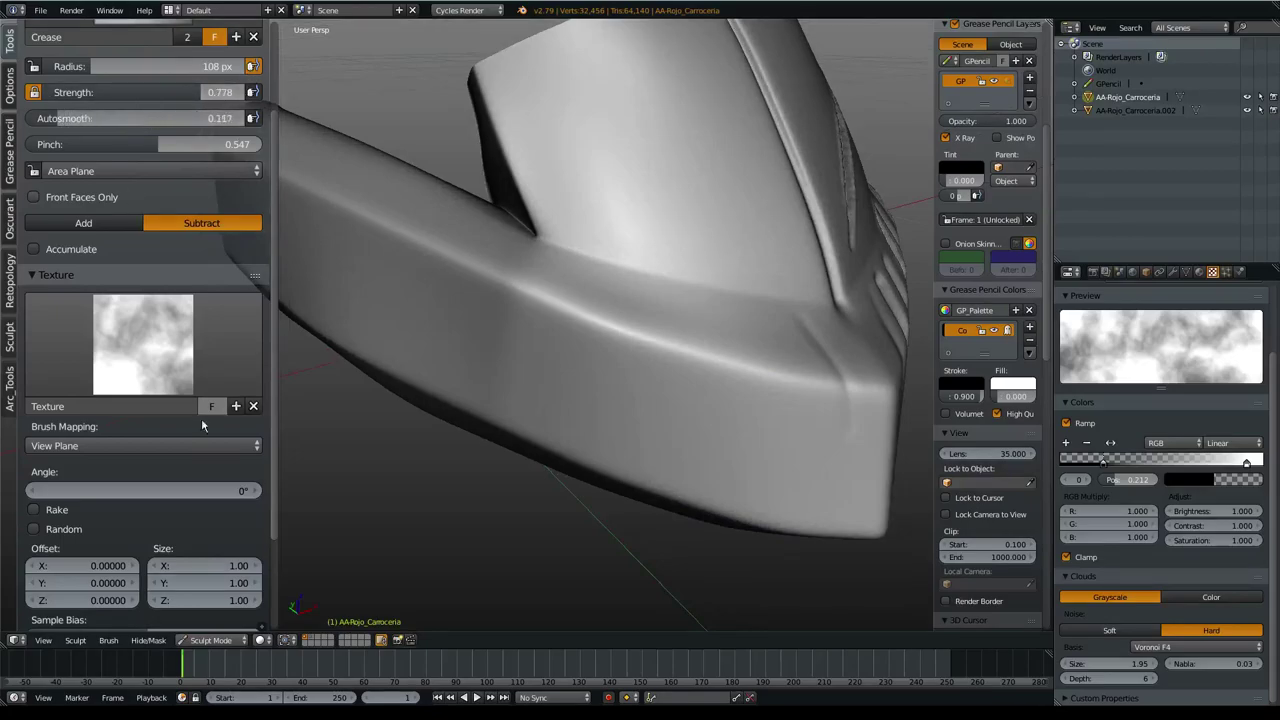
pyautogui.scroll(-2, 150, 450)
pyautogui.click(548, 392)
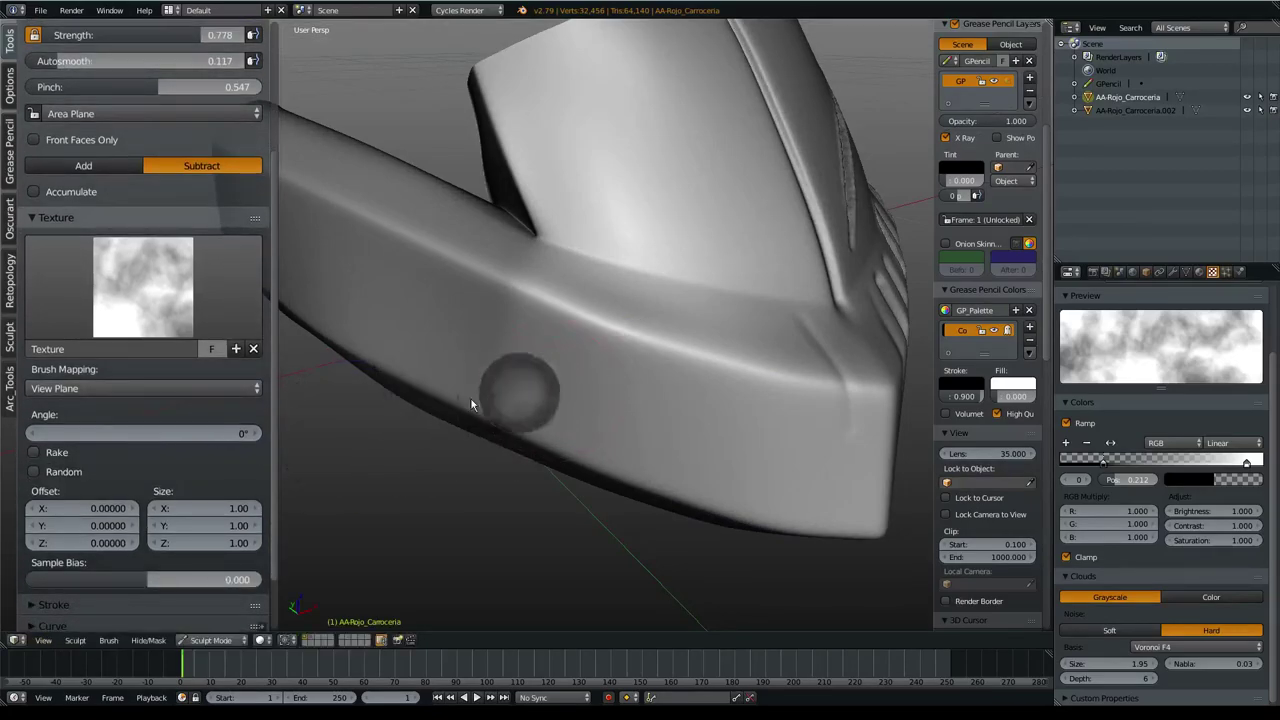
pyautogui.hotkey('ctrl', 'z')
pyautogui.scroll(-3, 207, 412)
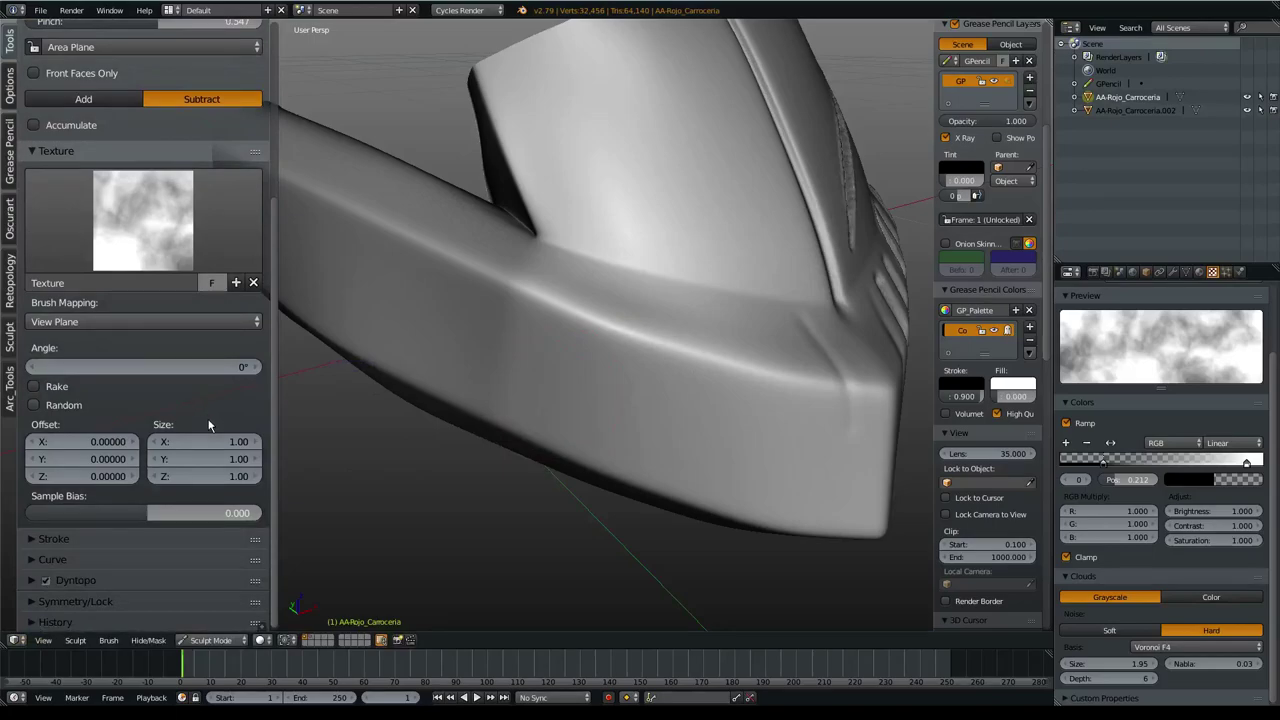
pyautogui.click(643, 430)
pyautogui.click(765, 450)
pyautogui.moveTo(667, 395)
pyautogui.mouseDown()
pyautogui.moveTo(500, 337)
pyautogui.moveTo(351, 254)
pyautogui.mouseUp()
pyautogui.click(430, 357)
pyautogui.moveTo(430, 357)
pyautogui.mouseDown(button='middle')
pyautogui.moveTo(567, 350)
pyautogui.moveTo(720, 373)
pyautogui.mouseUp(button='middle')
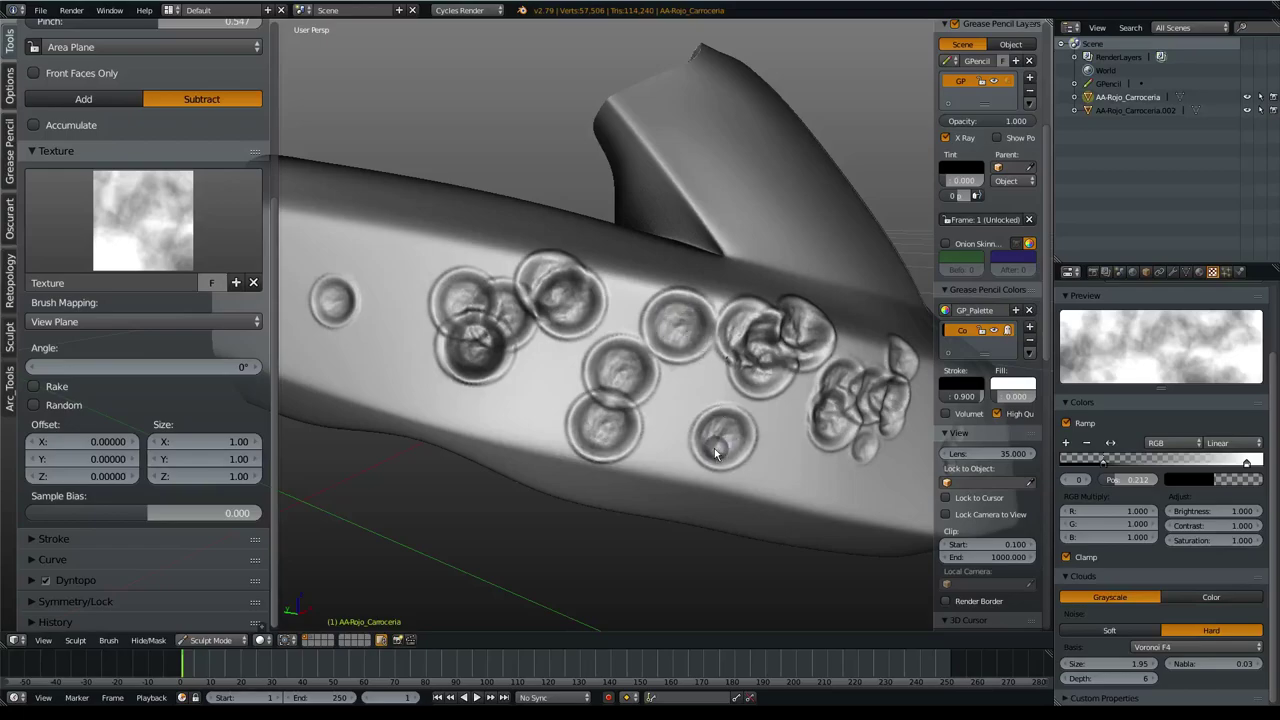
pyautogui.moveTo(617, 443); pyautogui.dragTo(405, 486, button='middle')
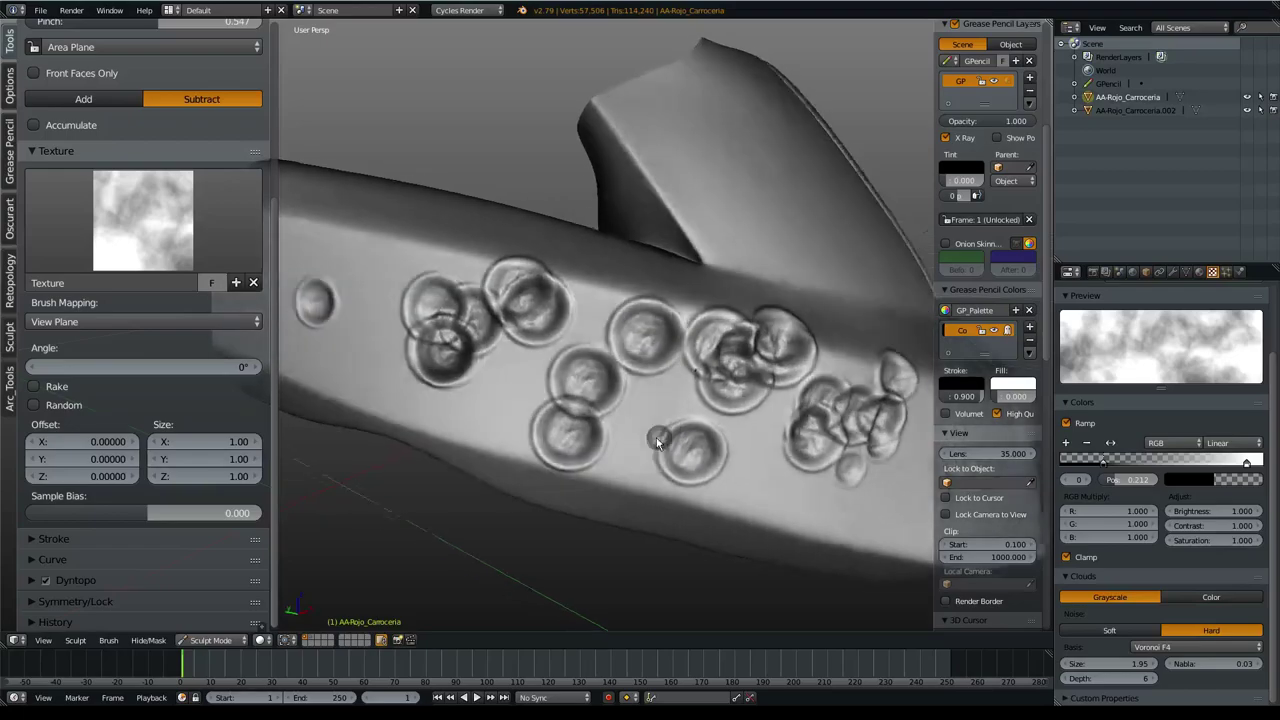
pyautogui.hotkey('ctrl', 'z')
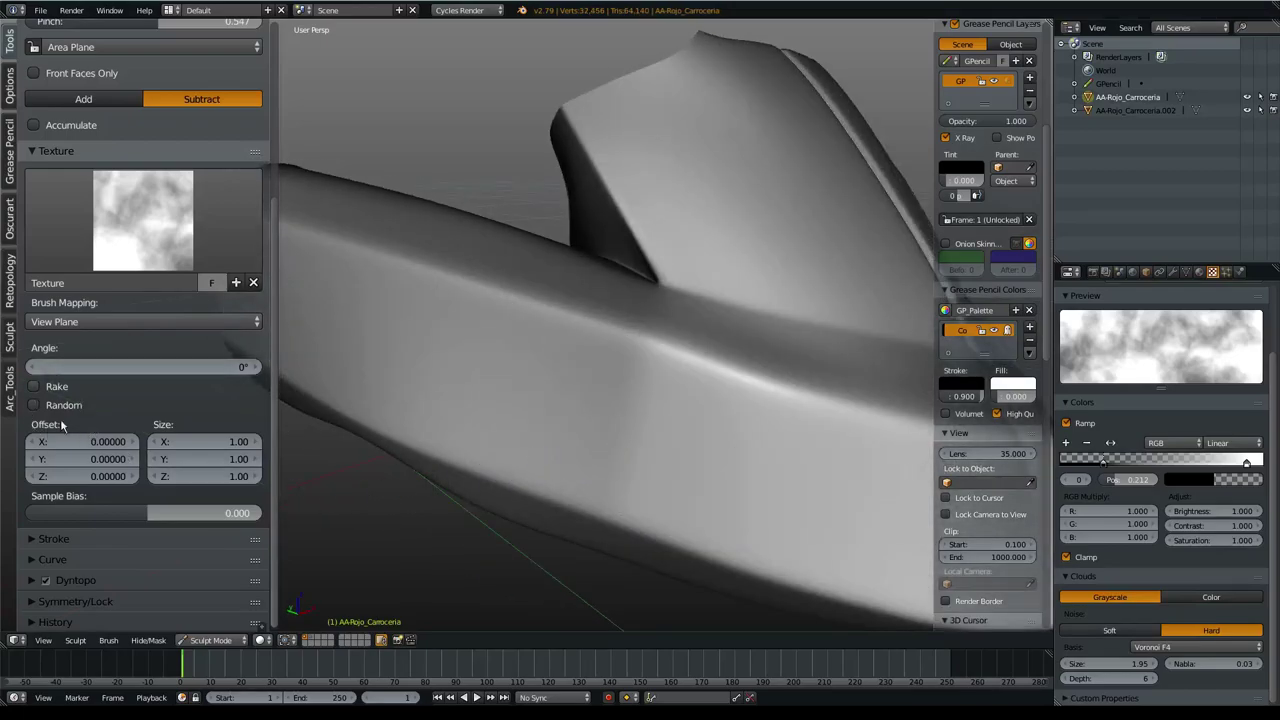
# - Resize the brush radius, leaving the texture mapping unchanged
pyautogui.scroll(2, 61, 425)
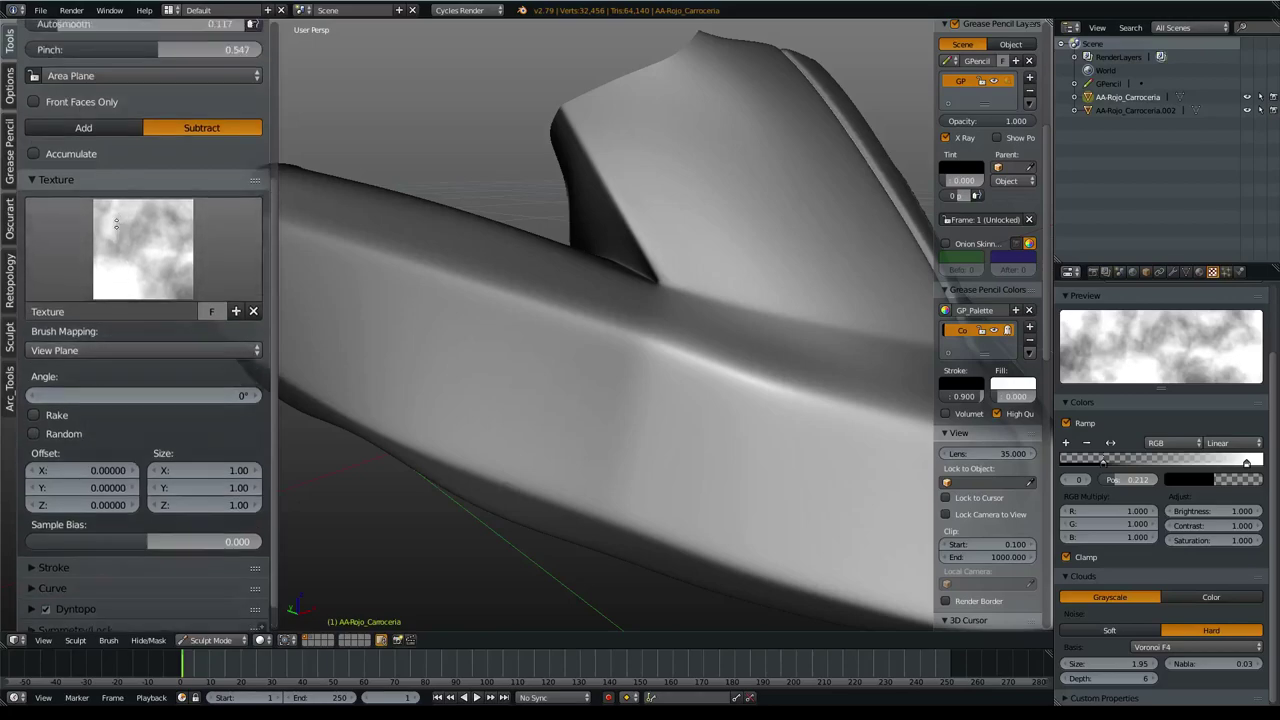
pyautogui.click(104, 358)
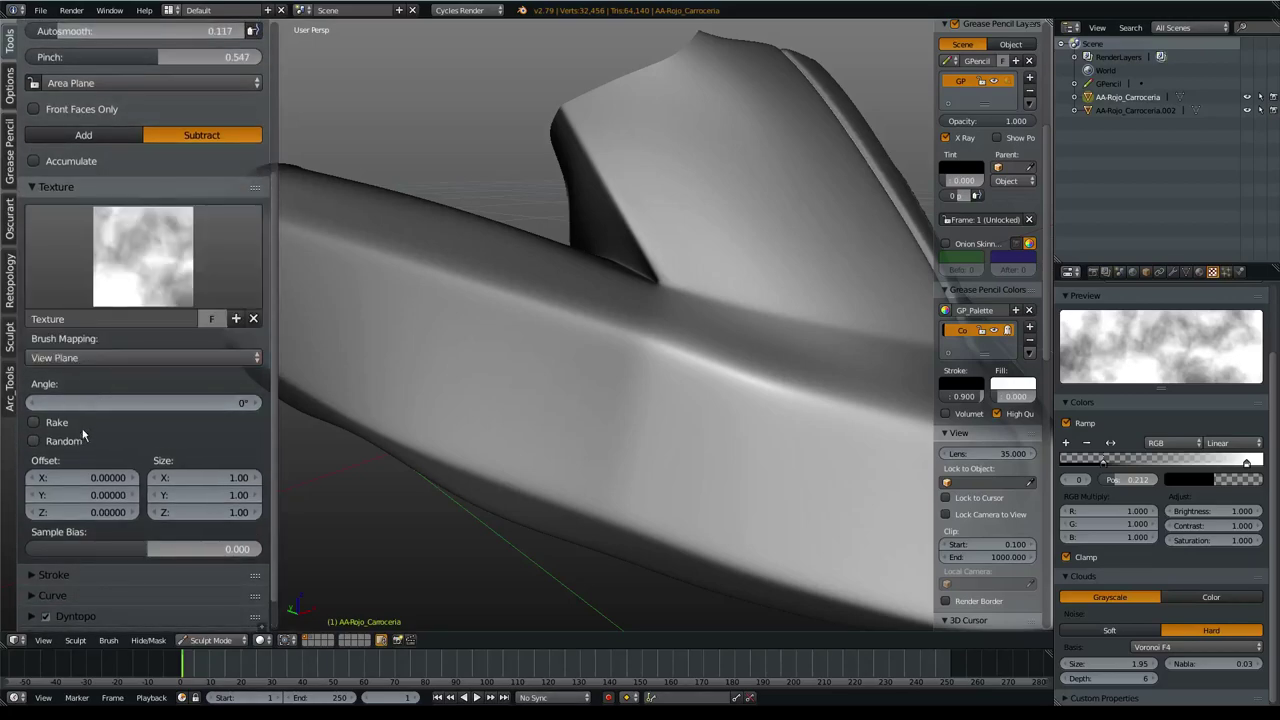
pyautogui.click(106, 358)
pyautogui.press('f')
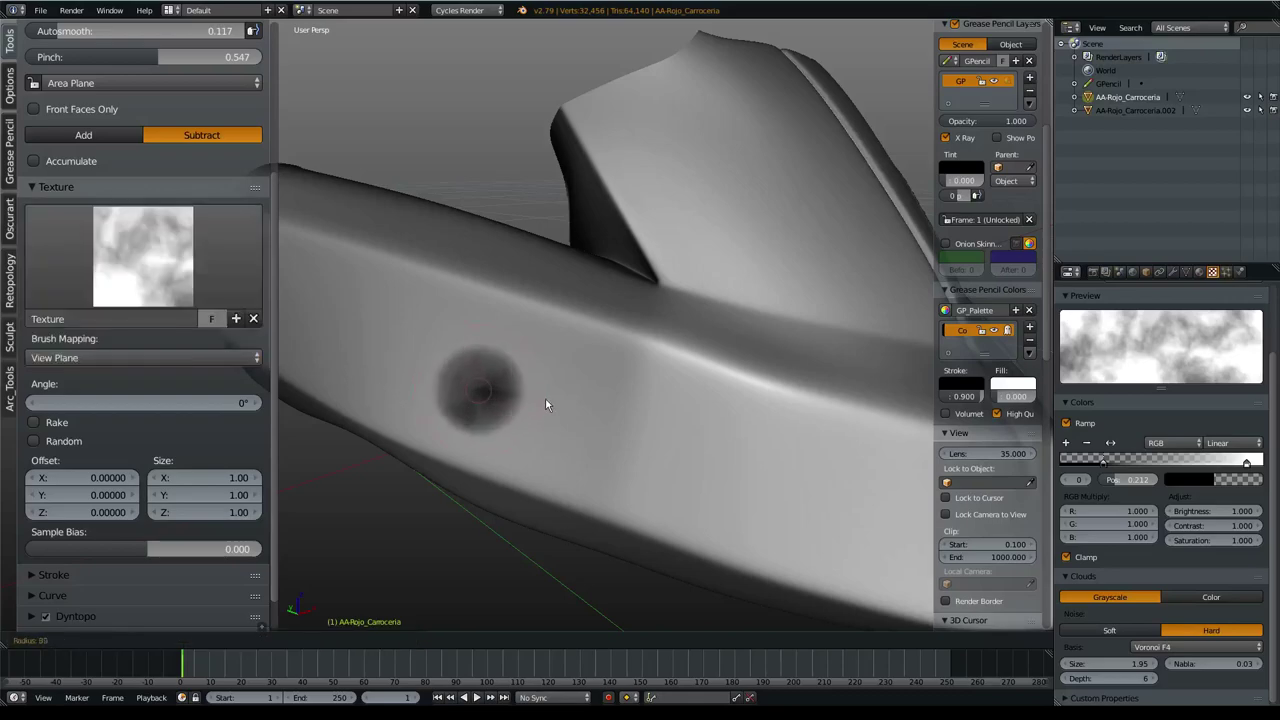
pyautogui.click(546, 405)
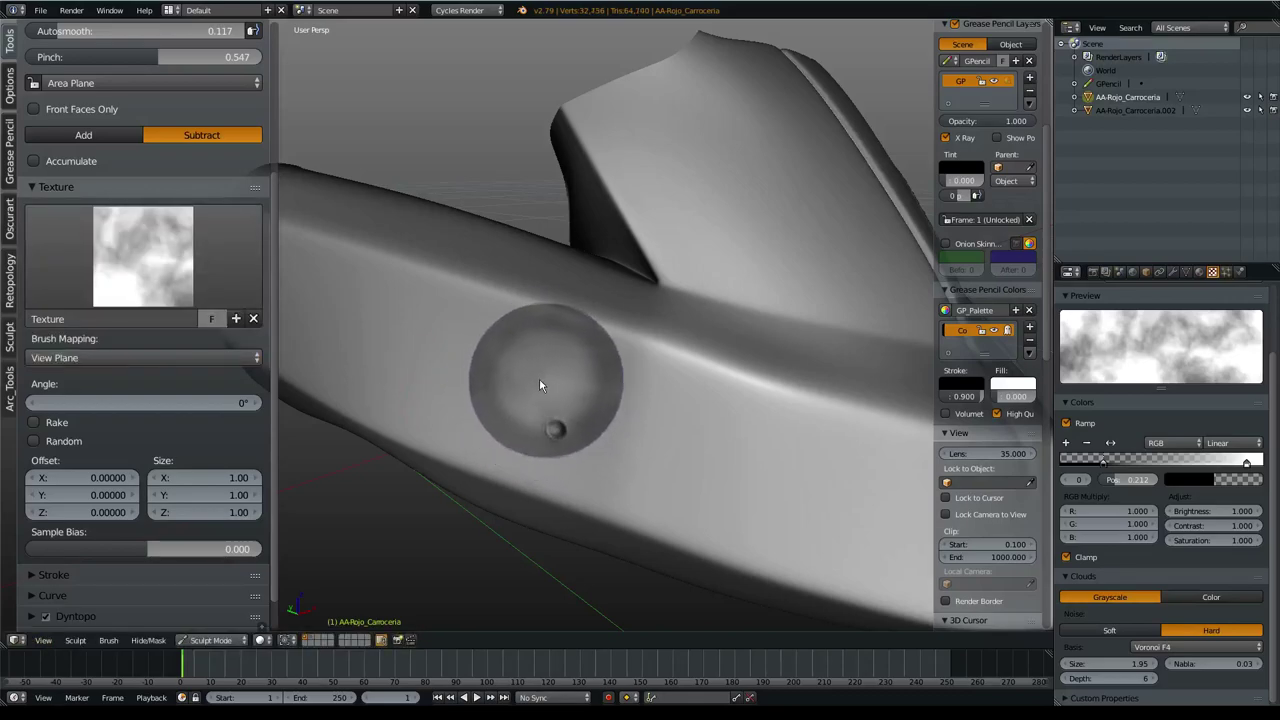
# - Try Tiled texture mapping with a test stroke and undo it
pyautogui.click(147, 358)
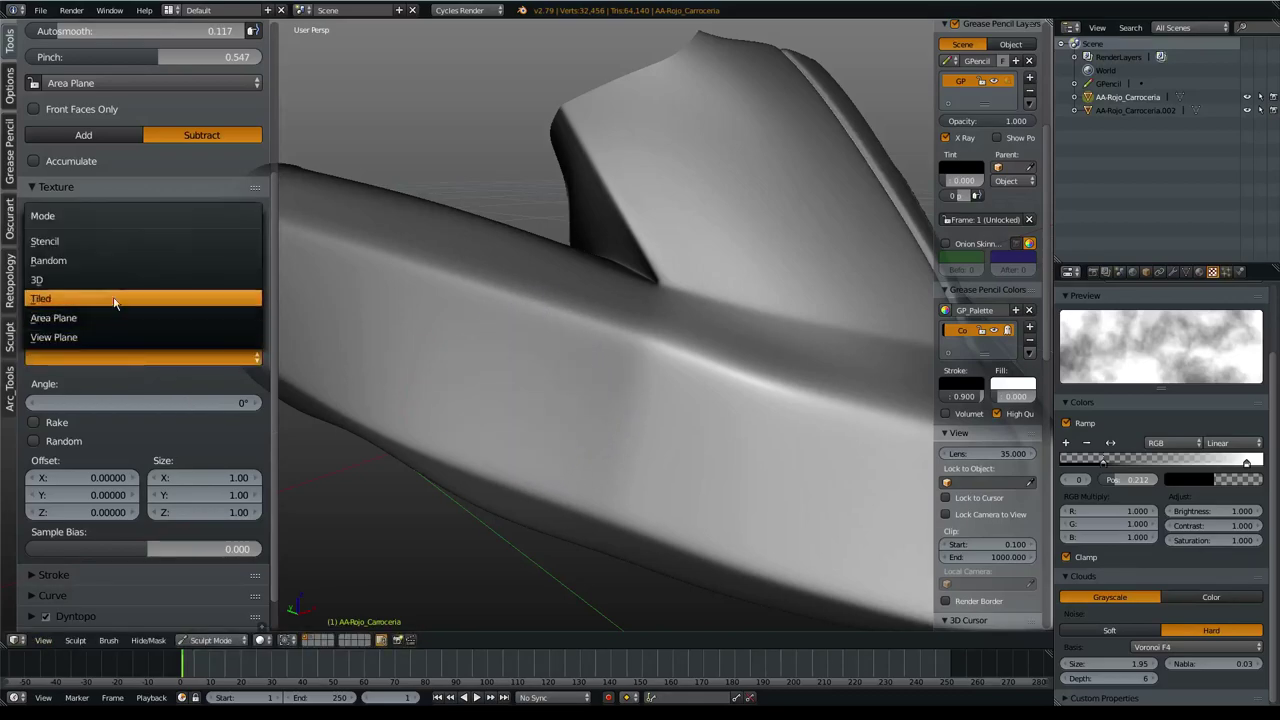
pyautogui.click(114, 296)
pyautogui.moveTo(370, 410)
pyautogui.mouseDown()
pyautogui.moveTo(697, 435)
pyautogui.moveTo(777, 366)
pyautogui.moveTo(640, 441)
pyautogui.mouseUp()
pyautogui.hotkey('ctrl', 'z')
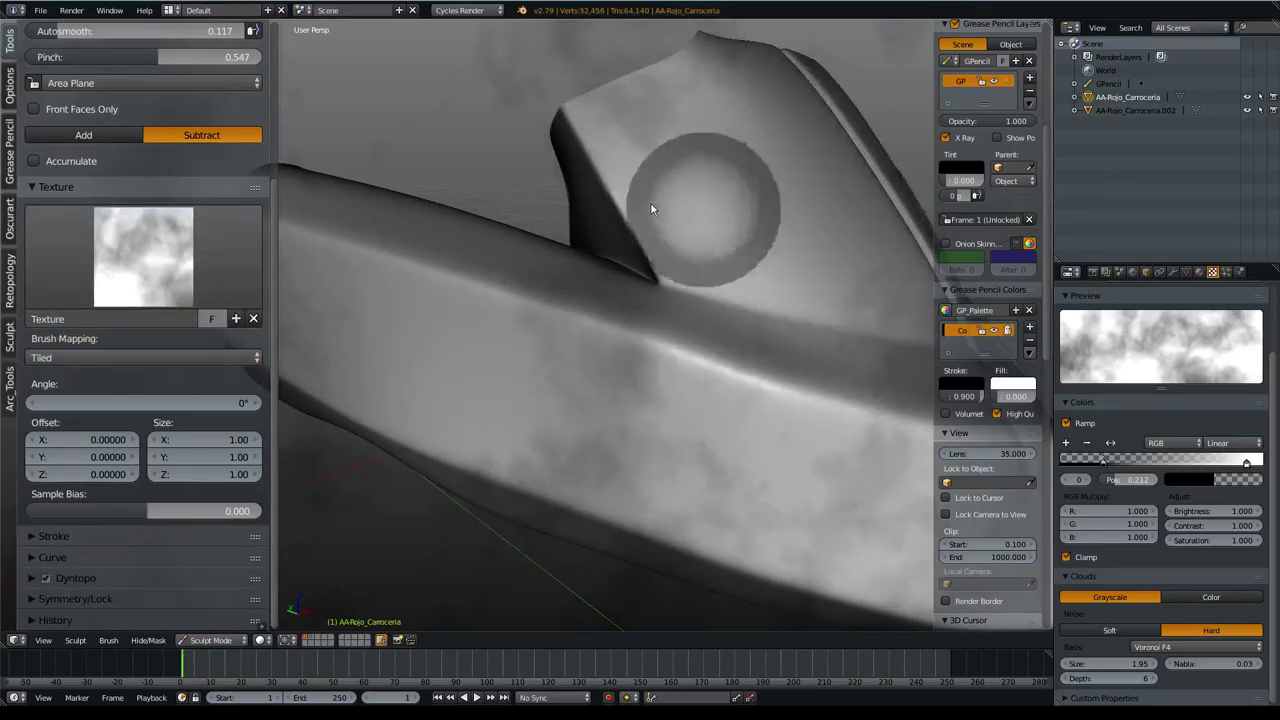
# - Return the mapping to View Plane and enable Random rotation at 360°
pyautogui.click(80, 356)
pyautogui.click(90, 340)
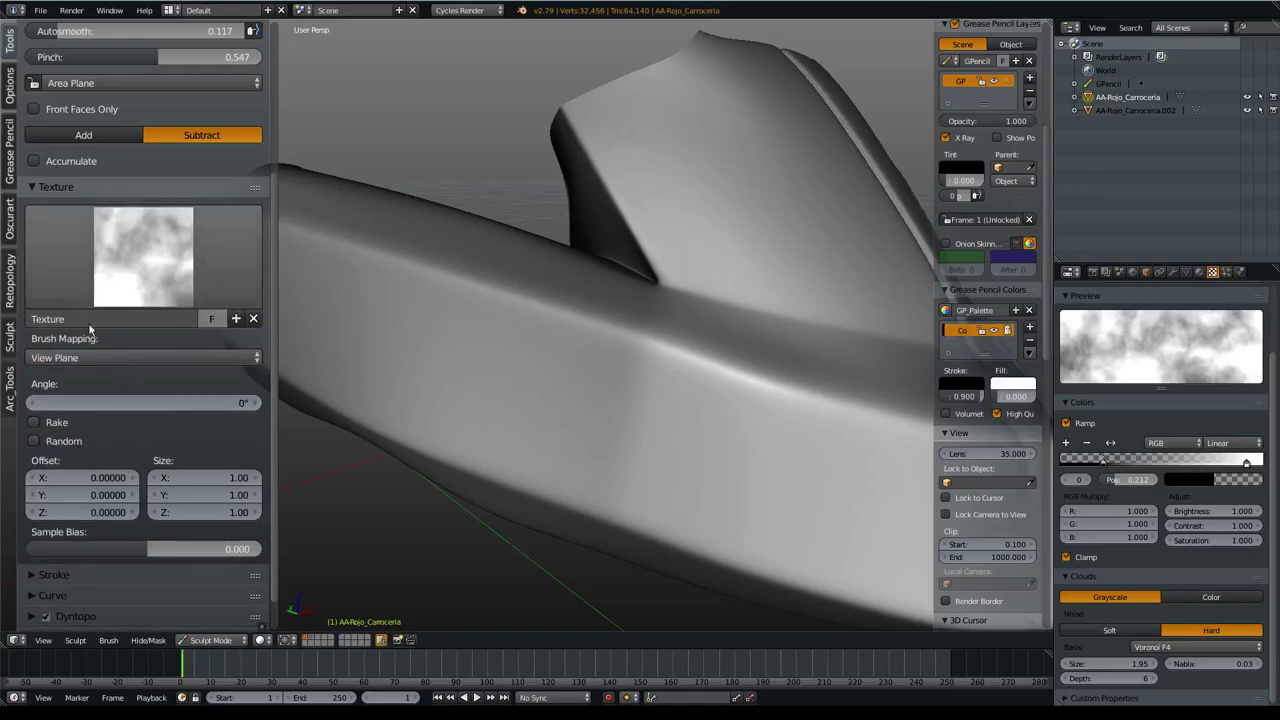
pyautogui.click(88, 441)
pyautogui.click(118, 463)
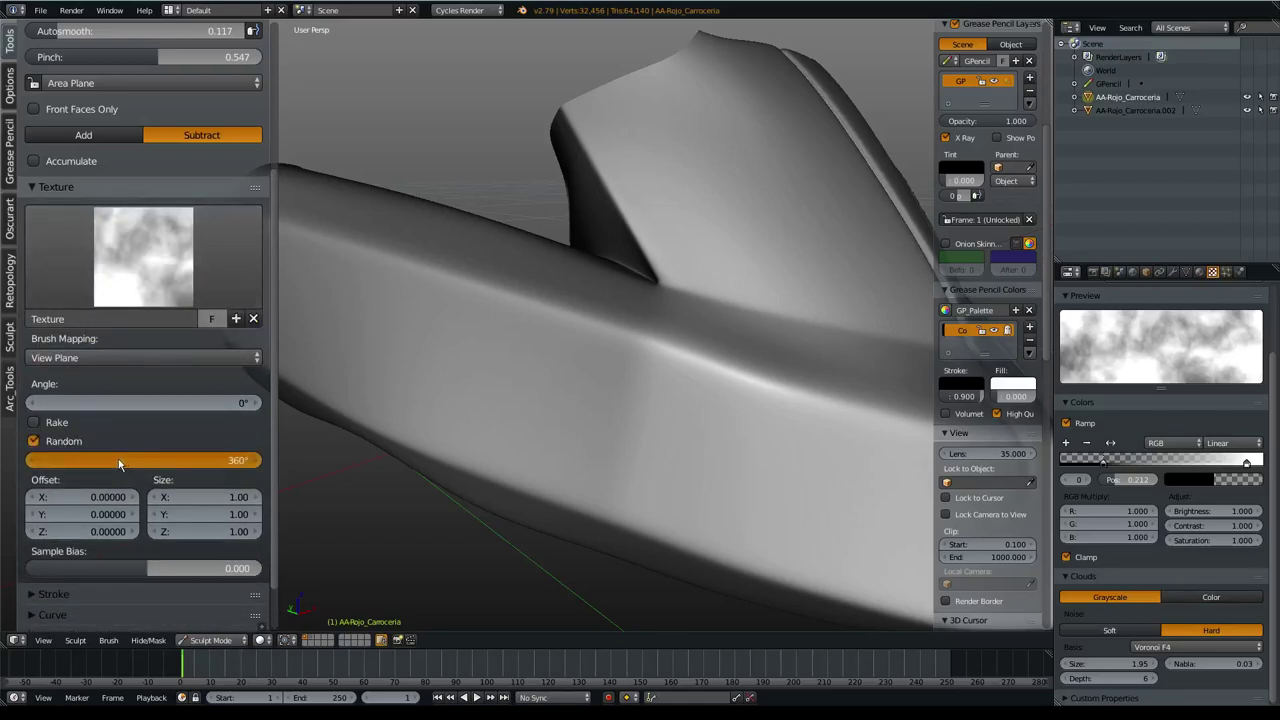
# - Sculpt trial dents along the body with the randomly rotated texture, then undo them
pyautogui.click(596, 470)
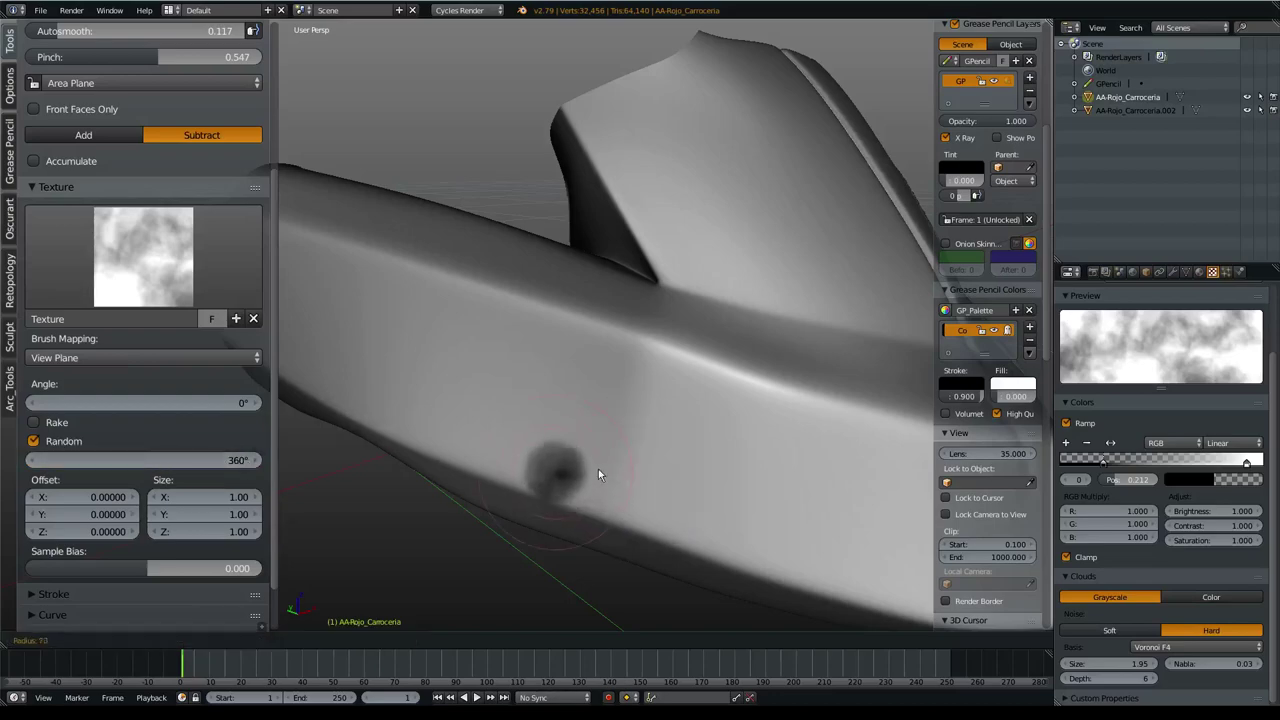
pyautogui.moveTo(654, 441); pyautogui.dragTo(728, 394, button='middle')
pyautogui.moveTo(814, 417)
pyautogui.mouseDown()
pyautogui.moveTo(511, 319)
pyautogui.moveTo(284, 218)
pyautogui.mouseUp()
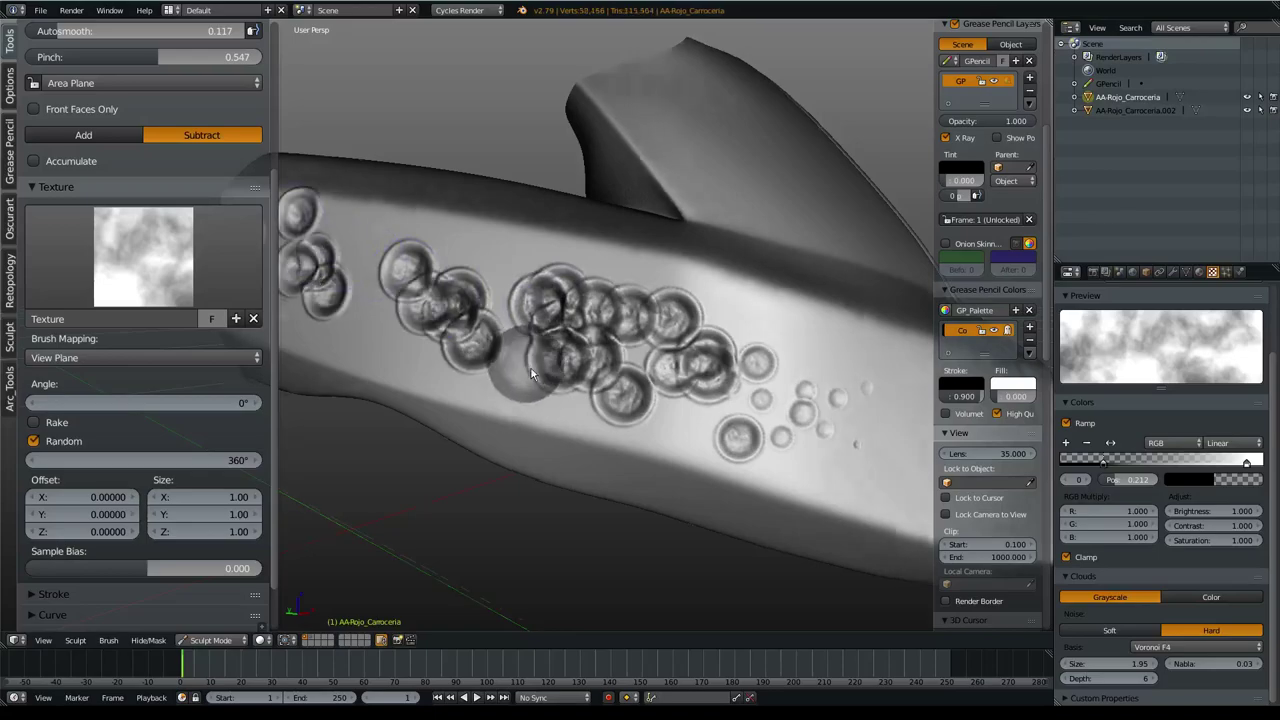
pyautogui.moveTo(526, 367); pyautogui.dragTo(526, 367, button='middle')
pyautogui.hotkey('ctrl', 'z')
# - Switch the crease brush to the Line stroke method and set stroke jitter to 0
pyautogui.press('e')
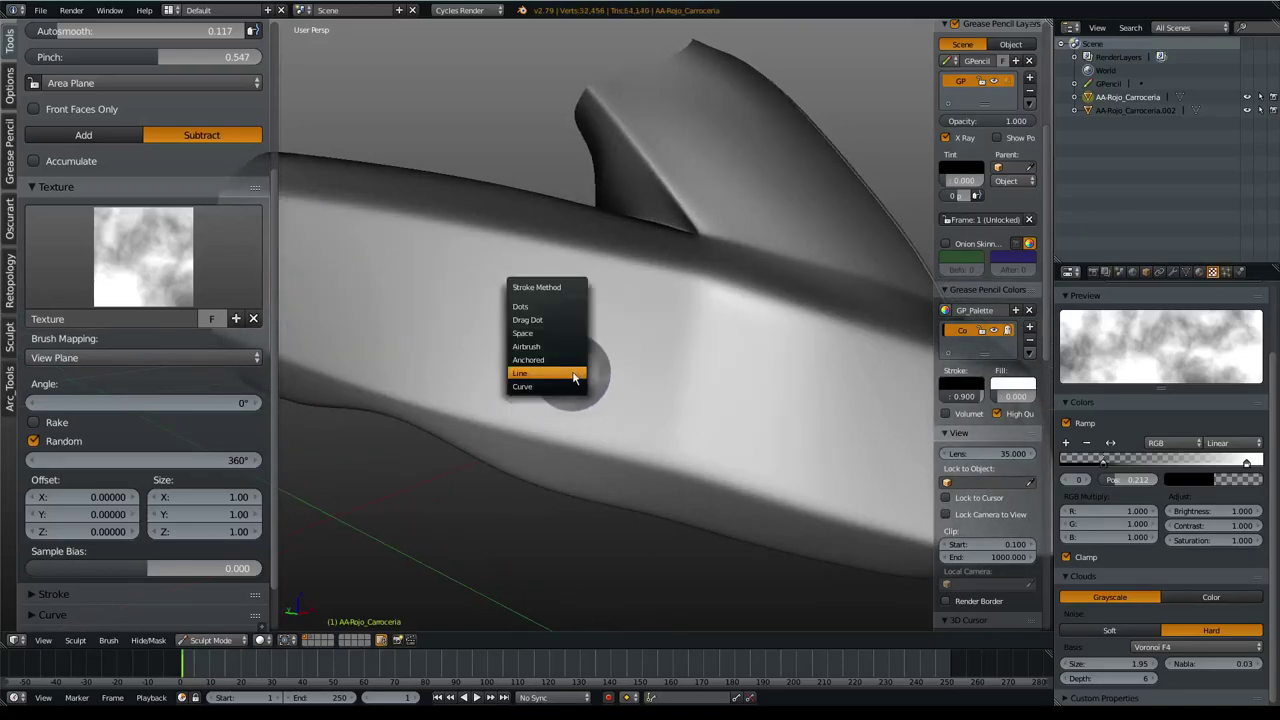
pyautogui.click(570, 372)
pyautogui.scroll(3, 119, 190)
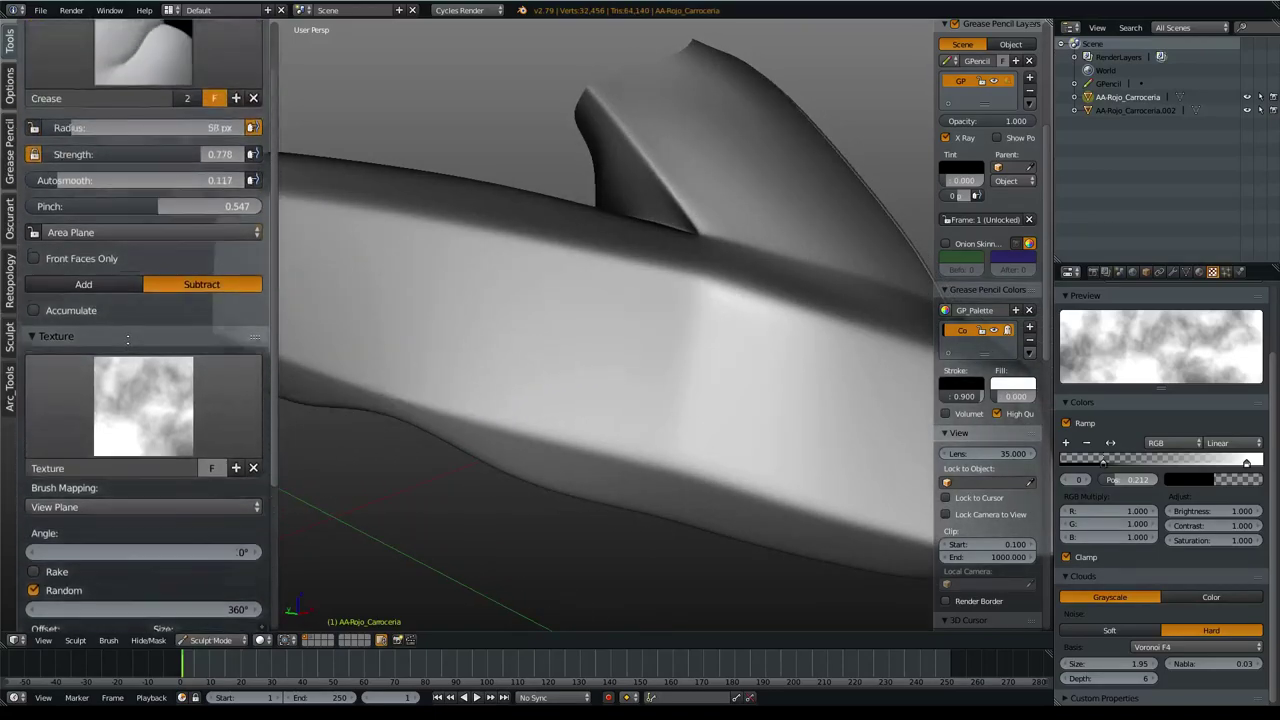
pyautogui.scroll(1, 119, 182)
pyautogui.scroll(-5, 141, 234)
pyautogui.scroll(-1, 122, 388)
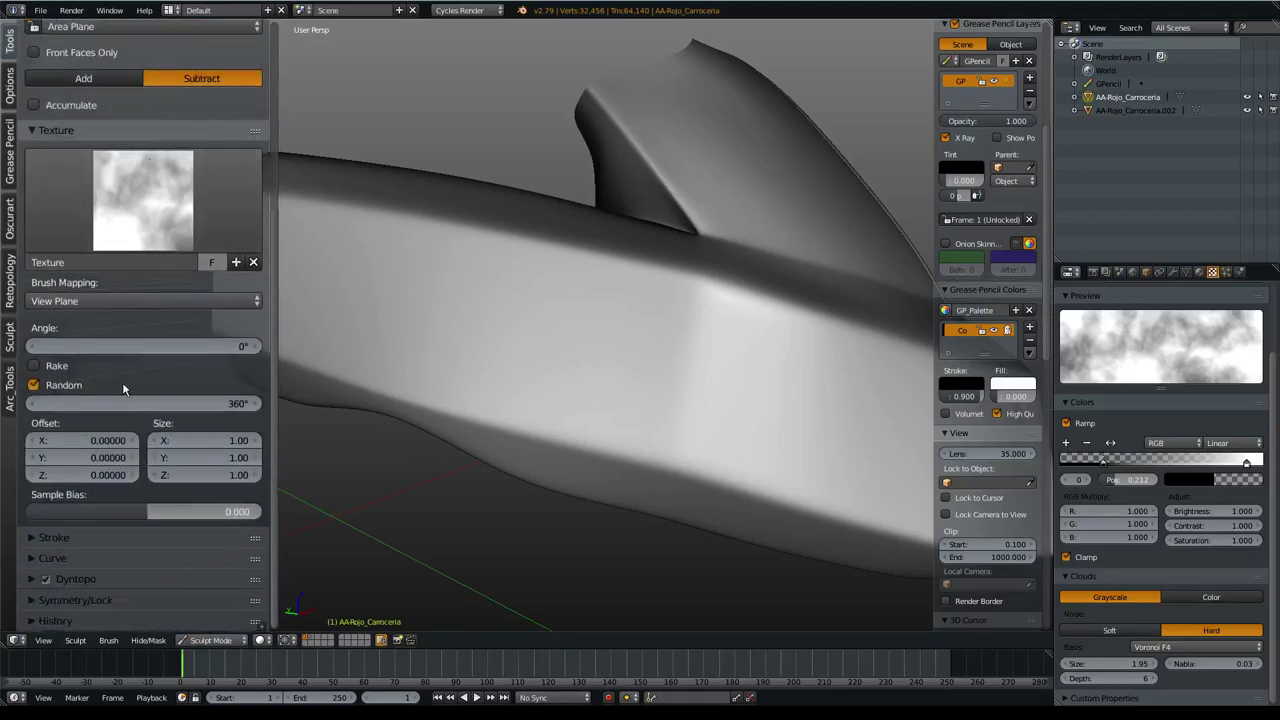
pyautogui.click(141, 534)
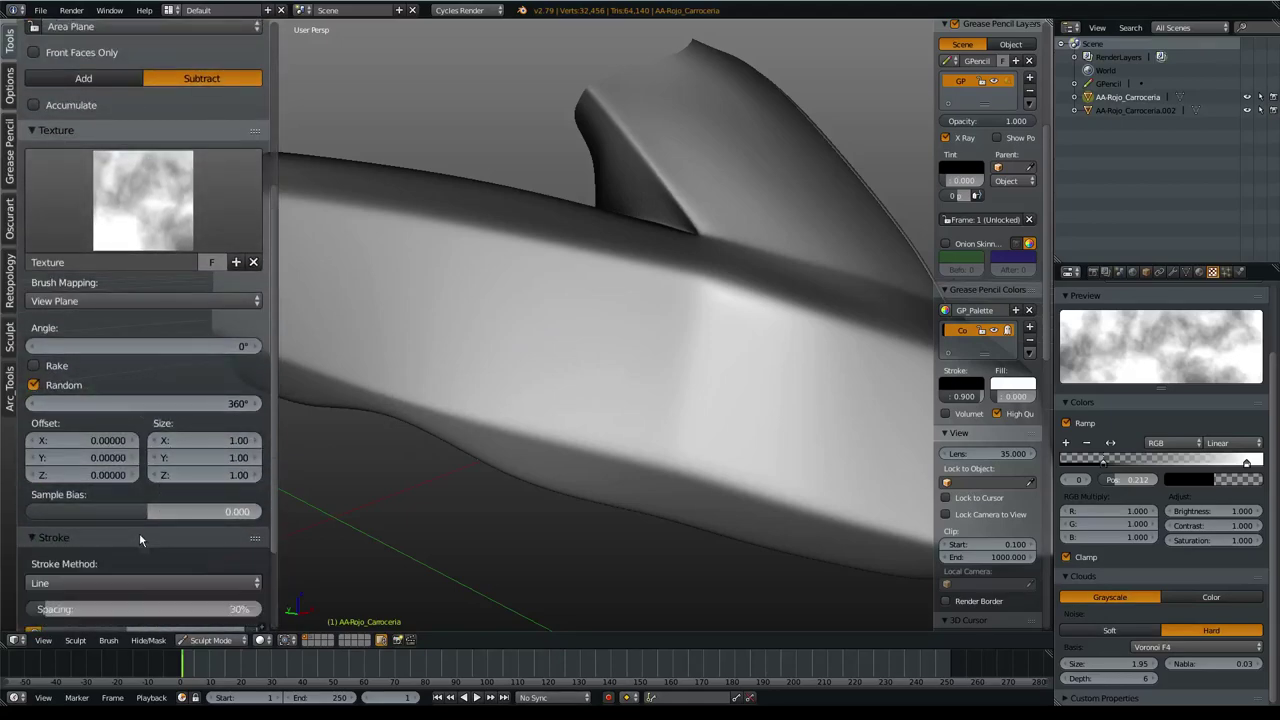
pyautogui.moveTo(139, 532); pyautogui.dragTo(141, 403, button='middle')
pyautogui.moveTo(156, 511); pyautogui.dragTo(50, 511)
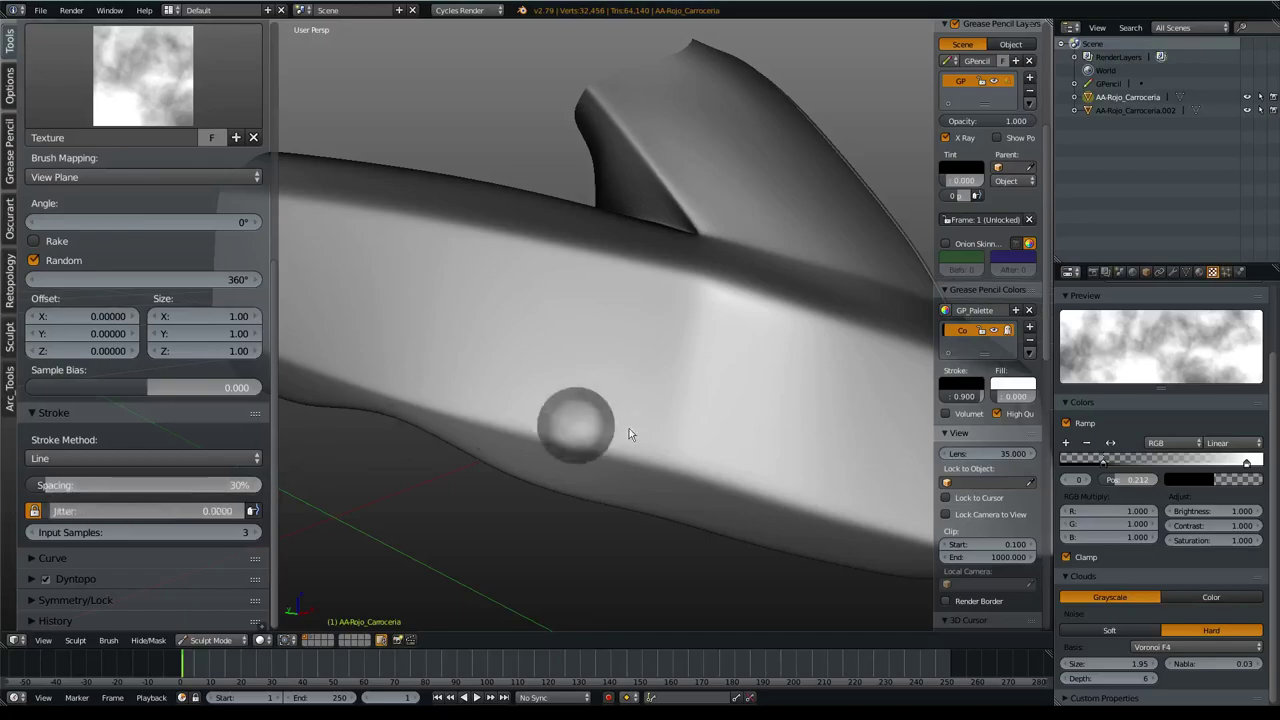
# - Carve a test straight groove across the body, then undo it
pyautogui.moveTo(720, 383); pyautogui.dragTo(552, 333)
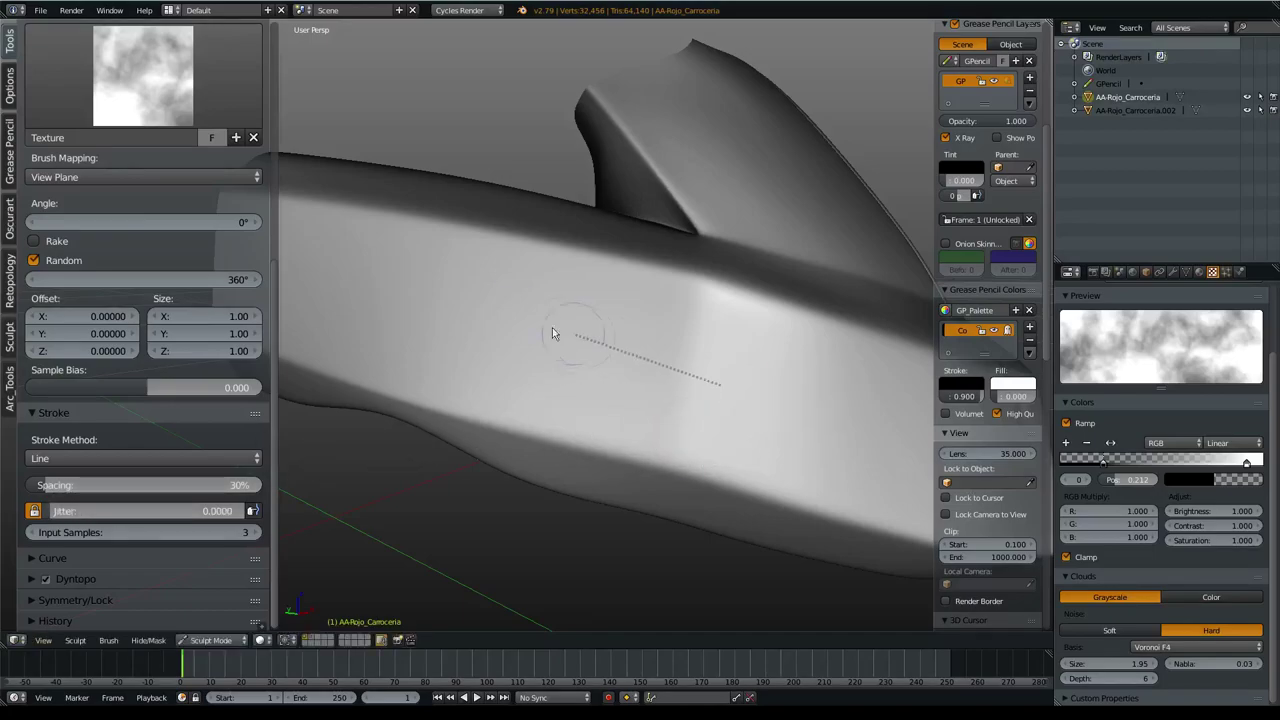
pyautogui.moveTo(318, 325); pyautogui.dragTo(318, 325)
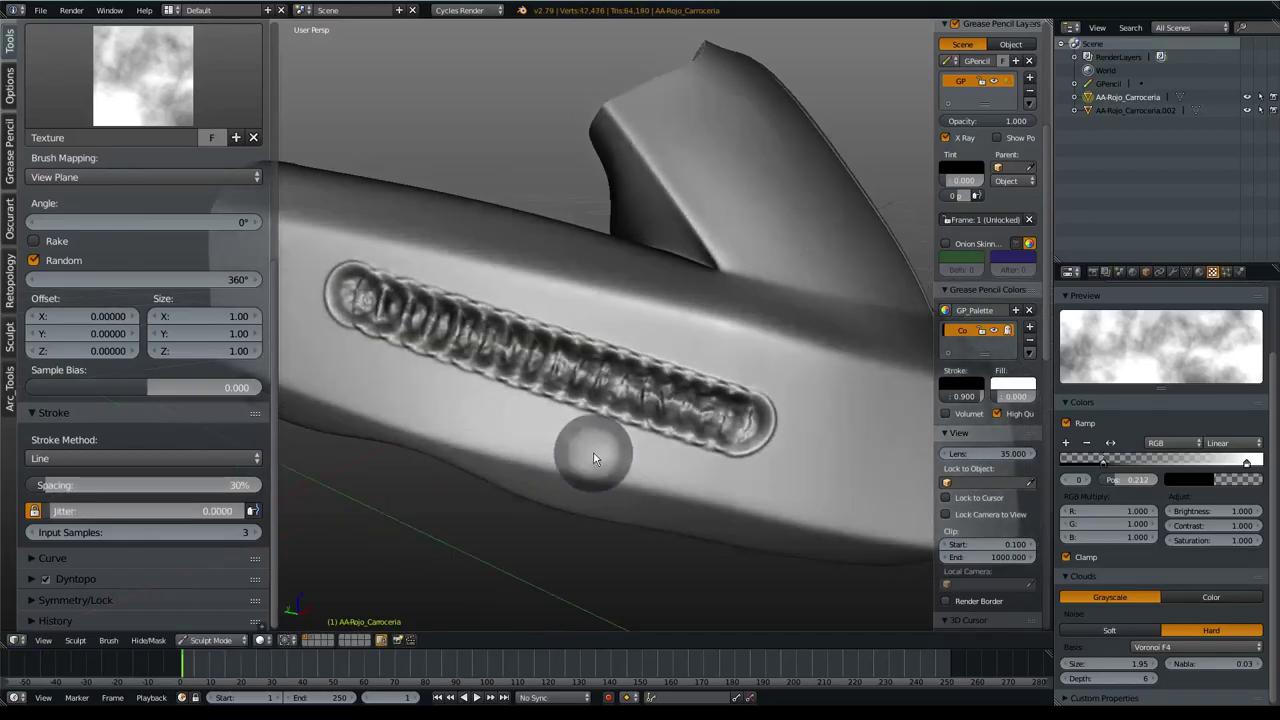
pyautogui.moveTo(586, 435); pyautogui.dragTo(604, 439, button='middle')
pyautogui.scroll(2, 604, 439)
pyautogui.hotkey('ctrl', 'z')
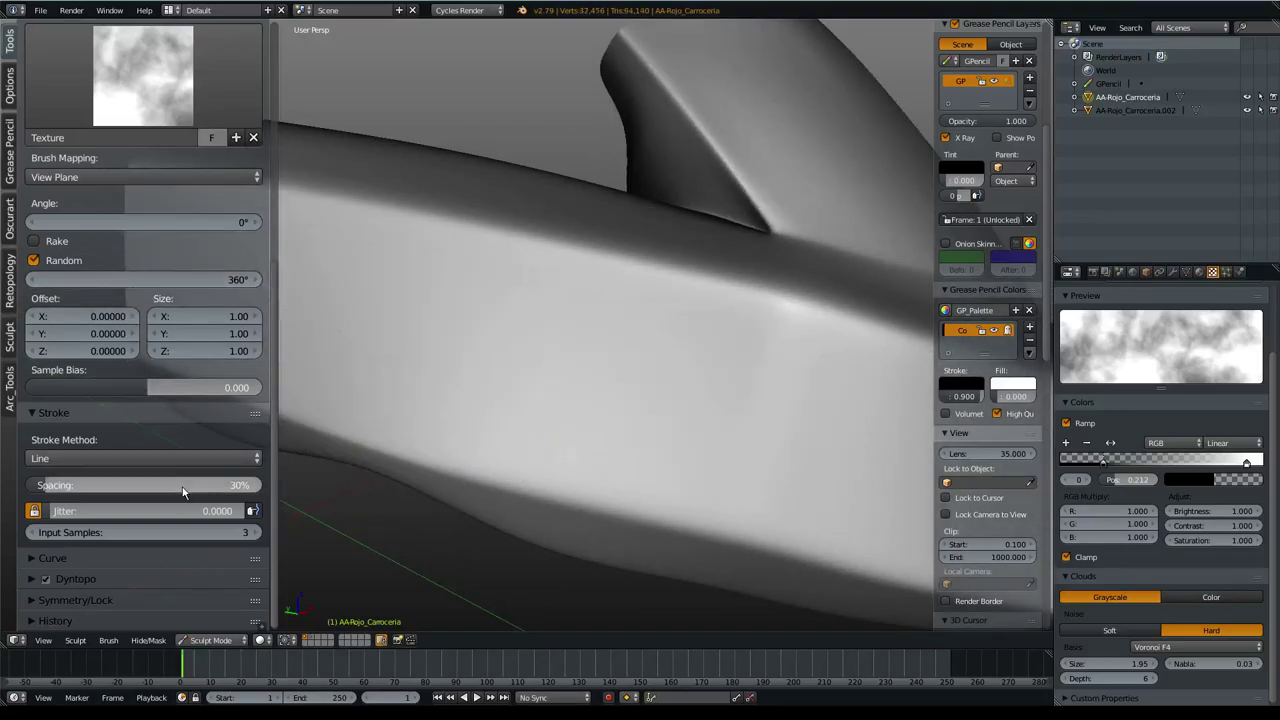
# - Set stroke spacing to 100% and stamp a straight test row of round dimples
pyautogui.click(183, 485)
pyautogui.write('0')
pyautogui.press('Return')
pyautogui.moveTo(878, 462); pyautogui.dragTo(680, 408)
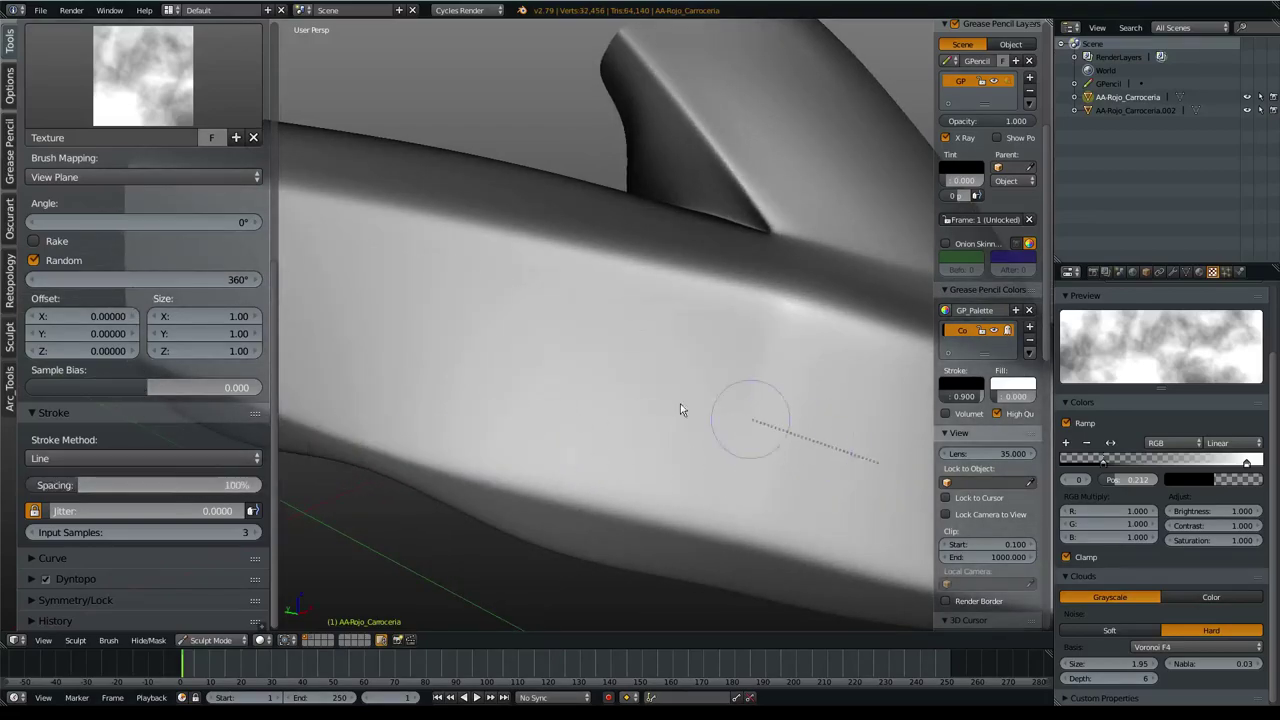
pyautogui.moveTo(306, 300); pyautogui.dragTo(306, 300)
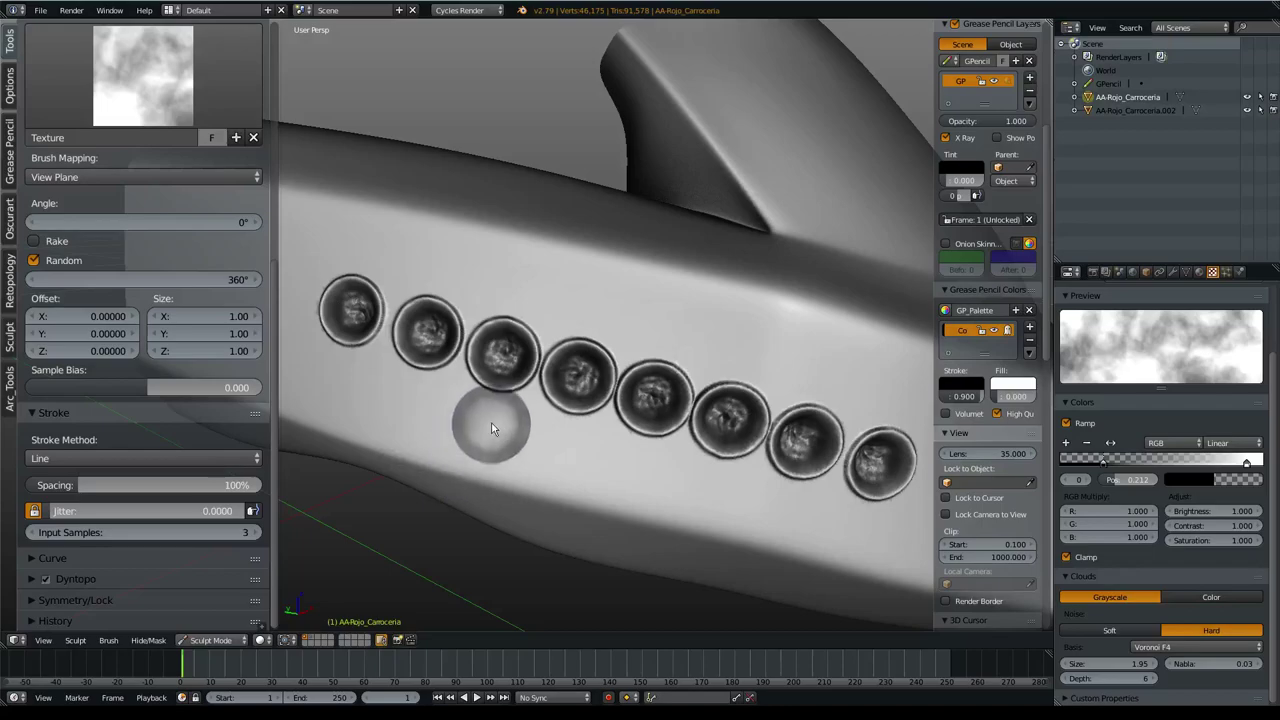
# - Undo the dimple row and set spacing to 53% with 0.7411 jitter
pyautogui.scroll(3, 719, 264)
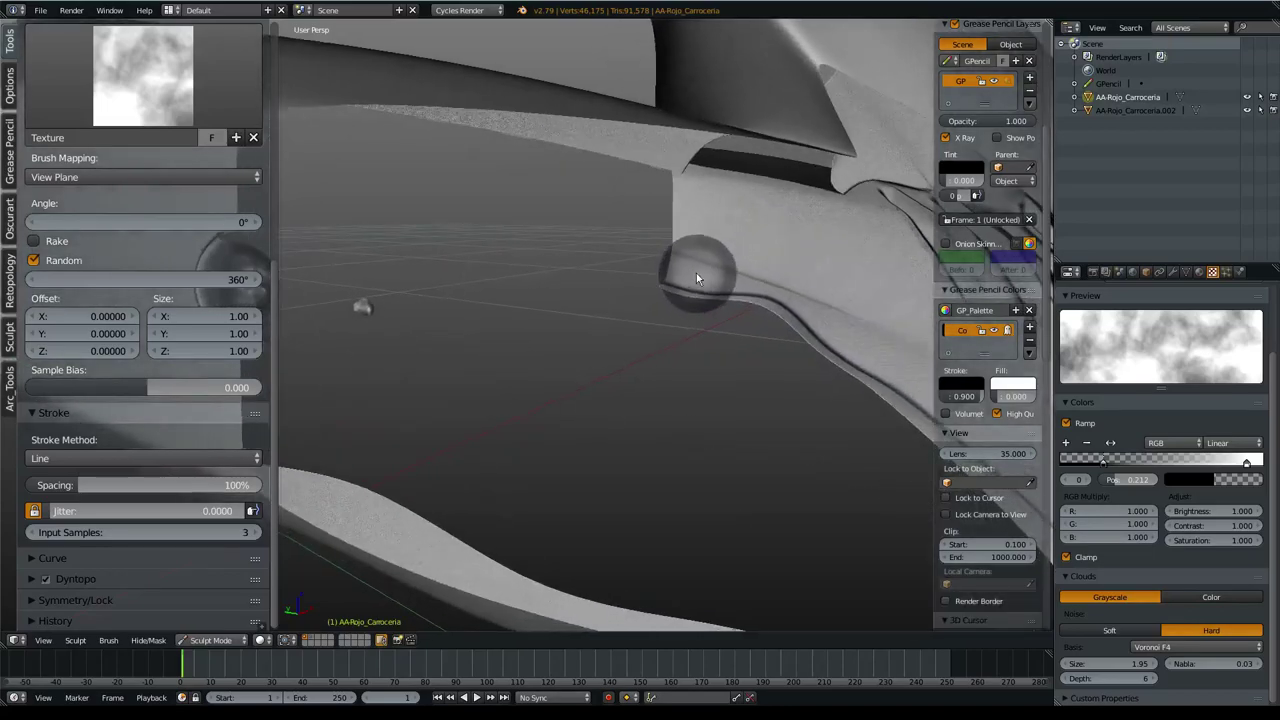
pyautogui.scroll(-4, 696, 273)
pyautogui.scroll(2, 614, 263)
pyautogui.scroll(-2, 614, 263)
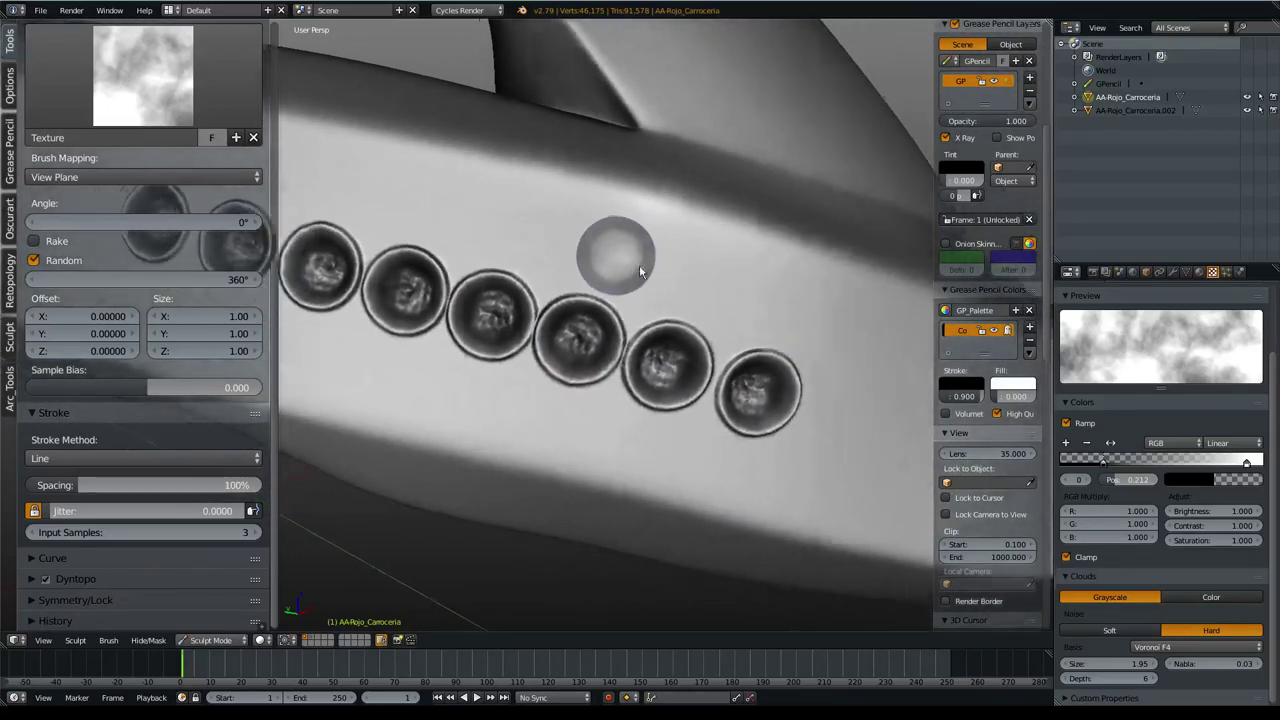
pyautogui.scroll(-3, 639, 264)
pyautogui.hotkey('ctrl', 'z')
pyautogui.scroll(3, 686, 405)
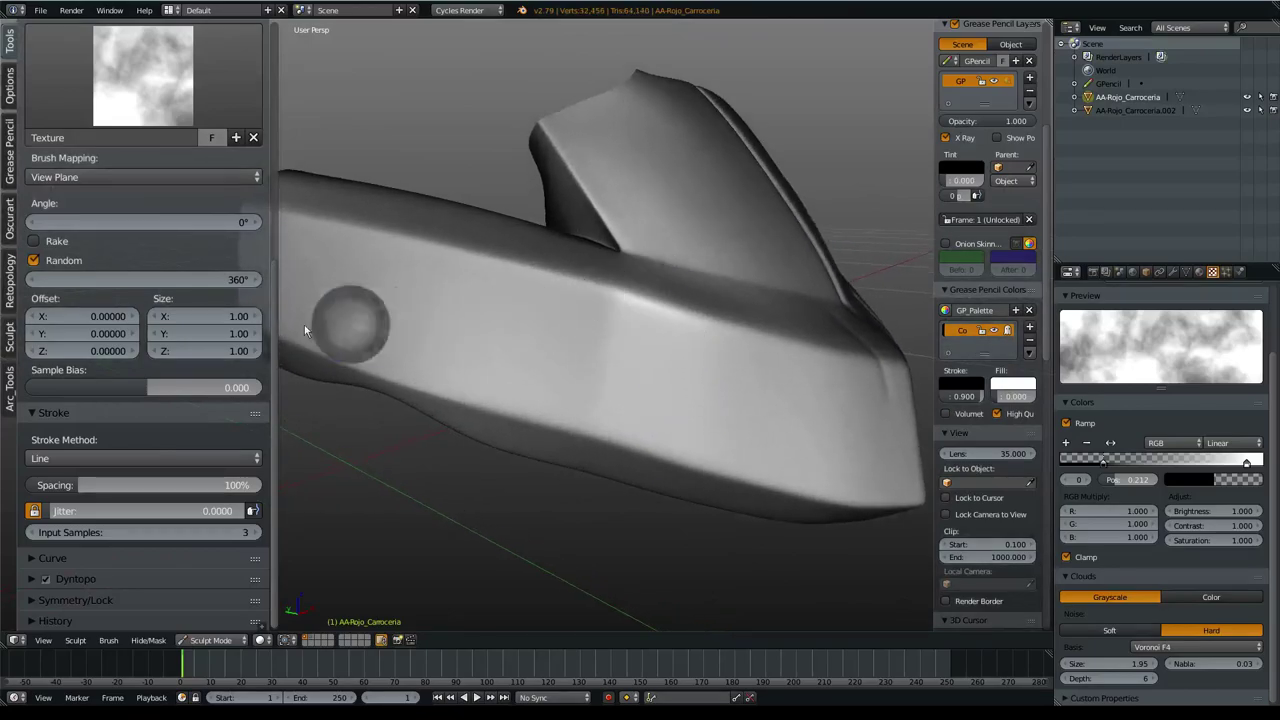
pyautogui.moveTo(126, 492)
pyautogui.mouseDown()
pyautogui.moveTo(64, 485)
pyautogui.moveTo(190, 511)
pyautogui.mouseUp()
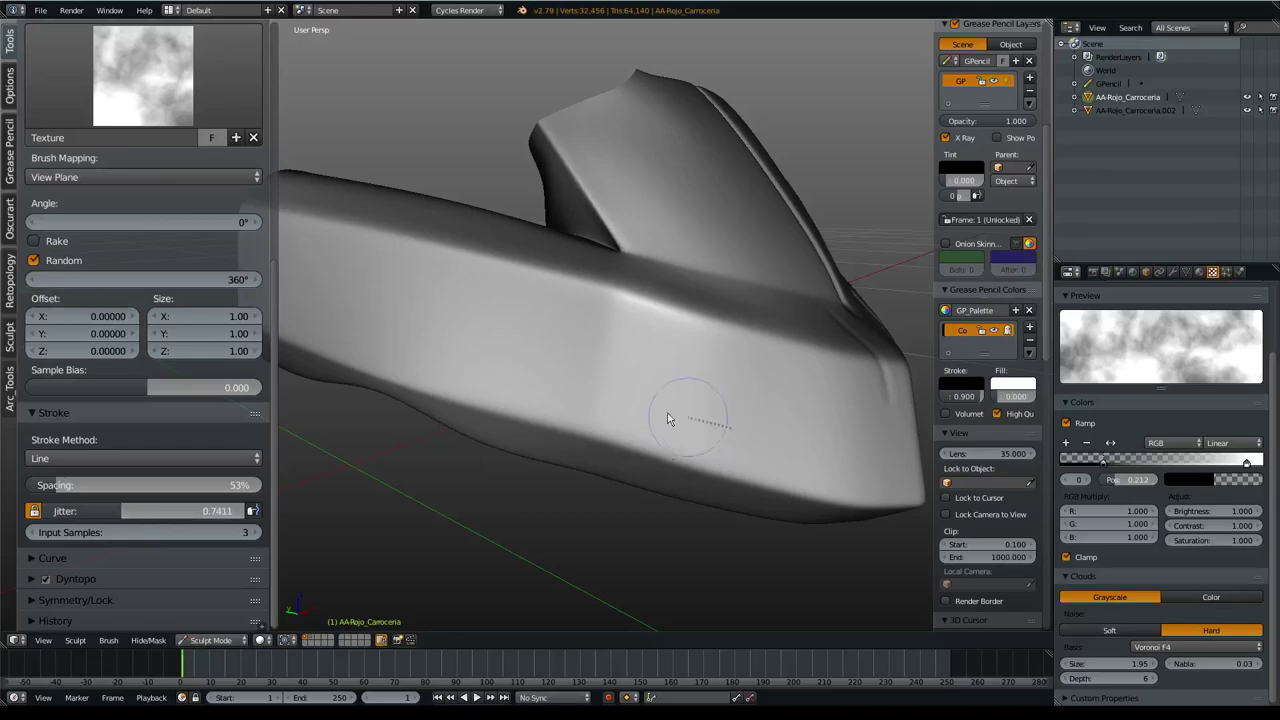
# - Undo a jittered test line and switch the crease brush to the Space stroke method
pyautogui.moveTo(554, 533); pyautogui.dragTo(641, 505)
pyautogui.moveTo(641, 505); pyautogui.dragTo(631, 503, button='middle')
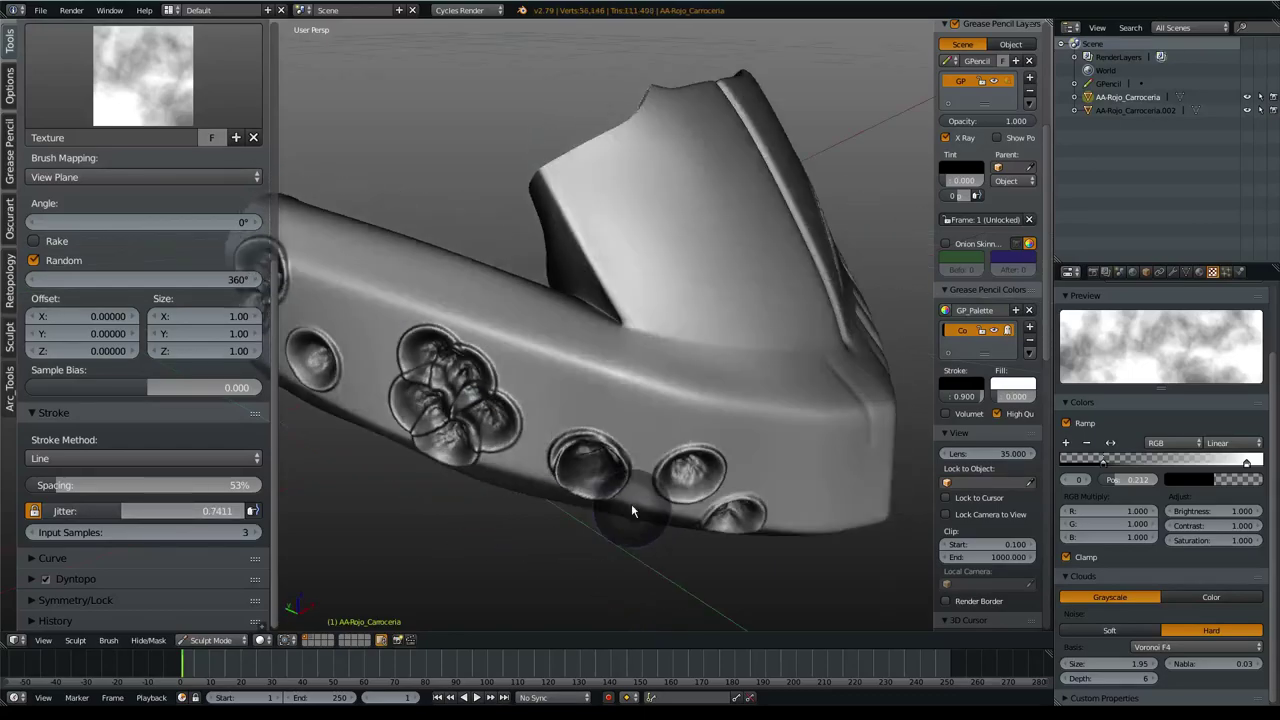
pyautogui.hotkey('ctrl', 'z')
pyautogui.press('e')
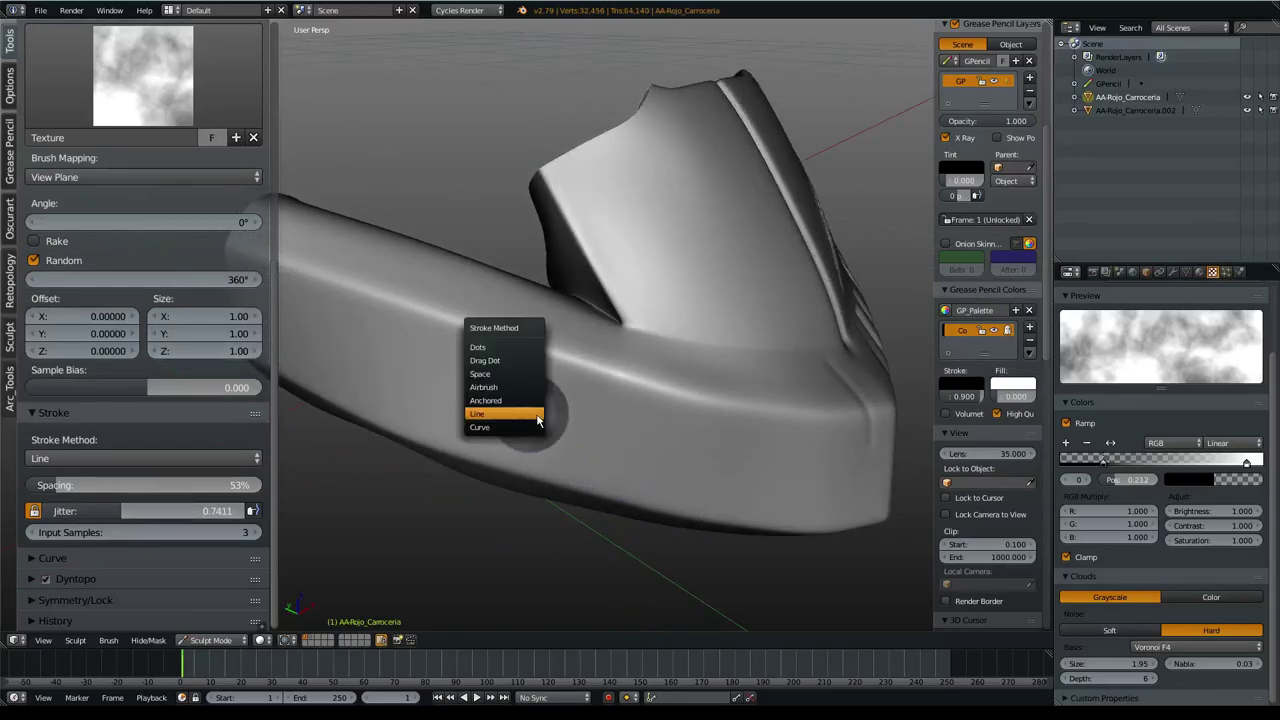
pyautogui.click(511, 378)
# - Scatter jittered dimples along the lower bar, then set the brush radius to 60
pyautogui.moveTo(692, 460)
pyautogui.mouseDown()
pyautogui.moveTo(629, 446)
pyautogui.moveTo(335, 307)
pyautogui.mouseUp()
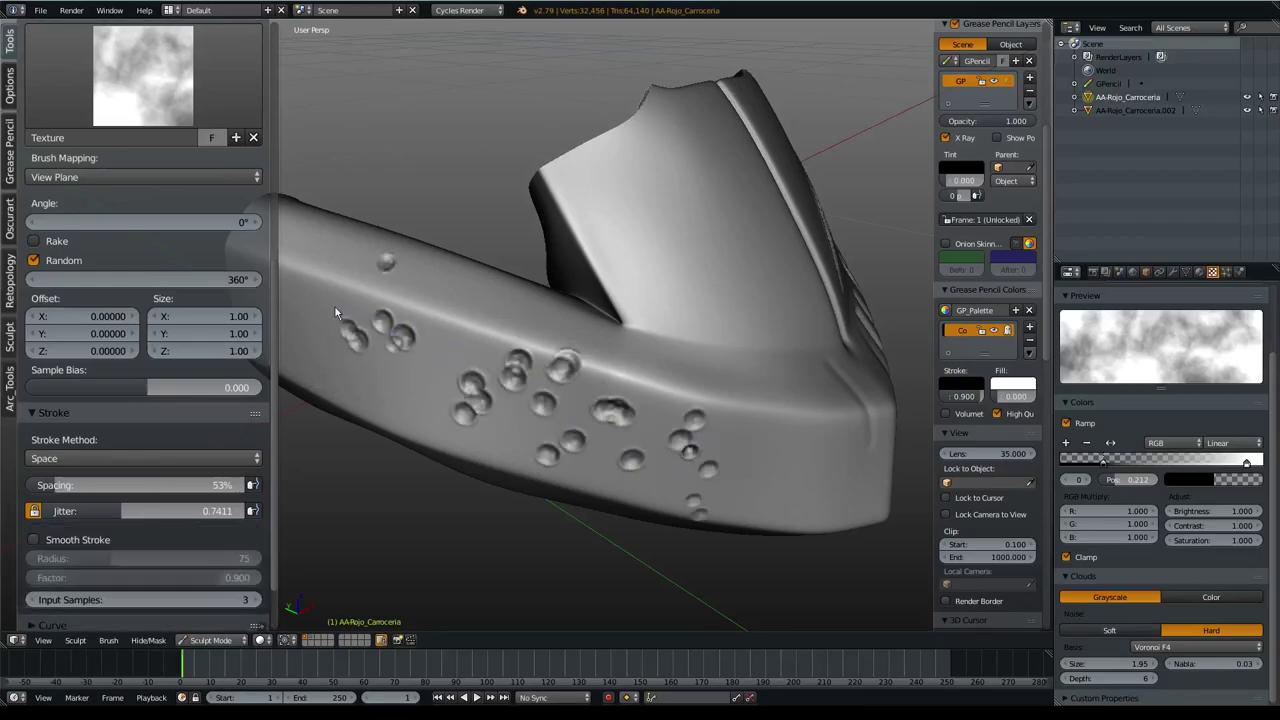
pyautogui.scroll(2, 586, 441)
pyautogui.scroll(2, 624, 304)
pyautogui.press('f')
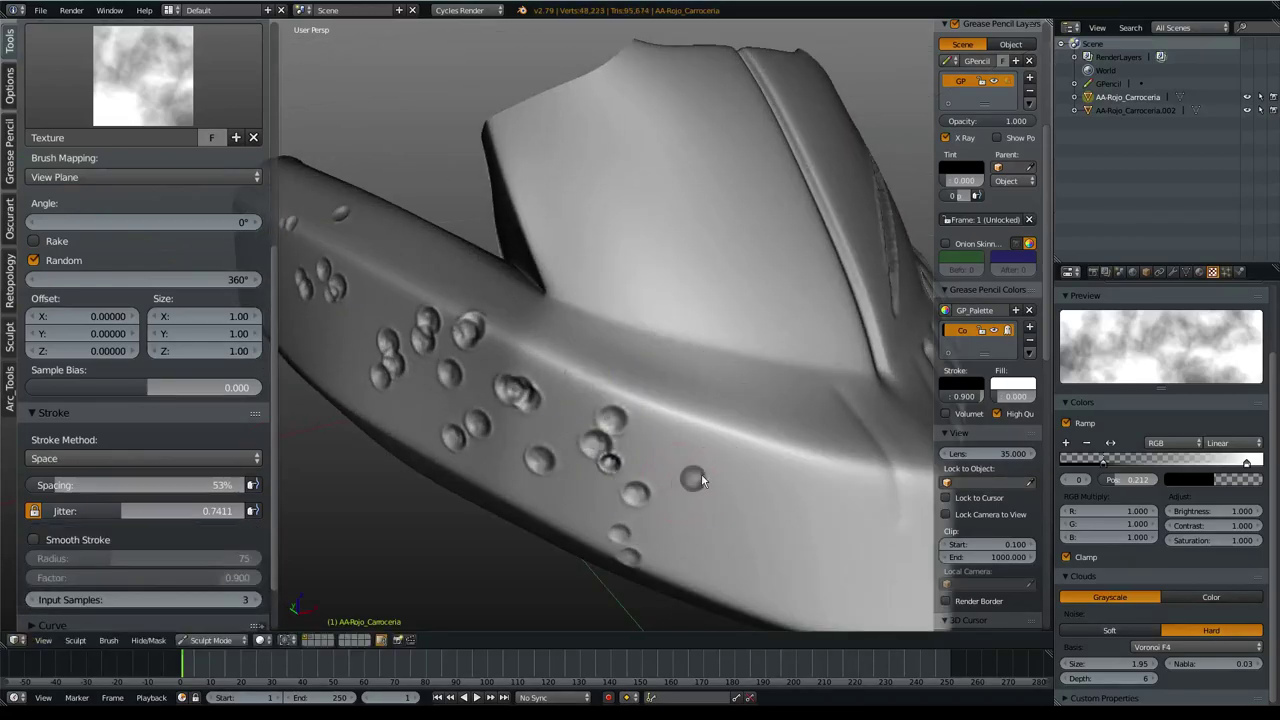
pyautogui.click(731, 485)
# - Paint more dimples down the upper panel and along the lower-right surface
pyautogui.moveTo(600, 400); pyautogui.dragTo(610, 215)
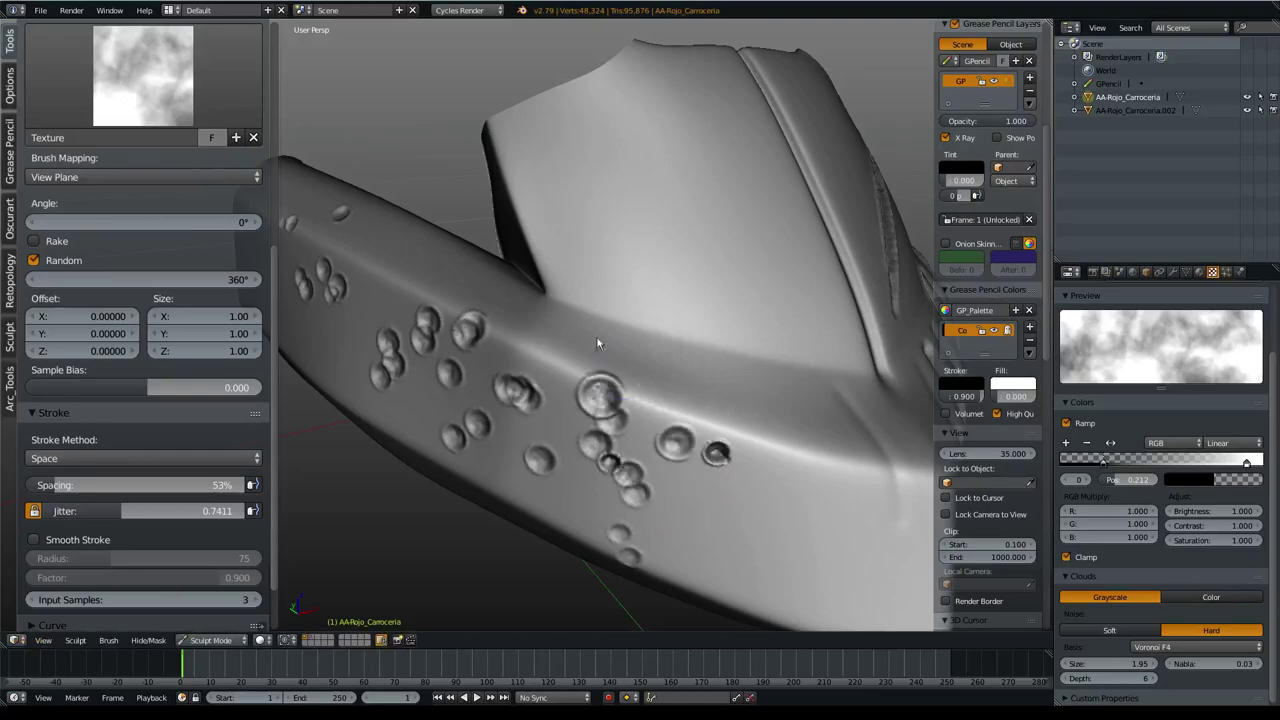
pyautogui.moveTo(610, 215)
pyautogui.mouseDown(button='middle')
pyautogui.moveTo(697, 440)
pyautogui.moveTo(655, 424)
pyautogui.moveTo(615, 440)
pyautogui.moveTo(601, 222)
pyautogui.moveTo(612, 425)
pyautogui.moveTo(692, 383)
pyautogui.mouseUp(button='middle')
pyautogui.scroll(-4, 694, 434)
pyautogui.moveTo(692, 383); pyautogui.dragTo(582, 468)
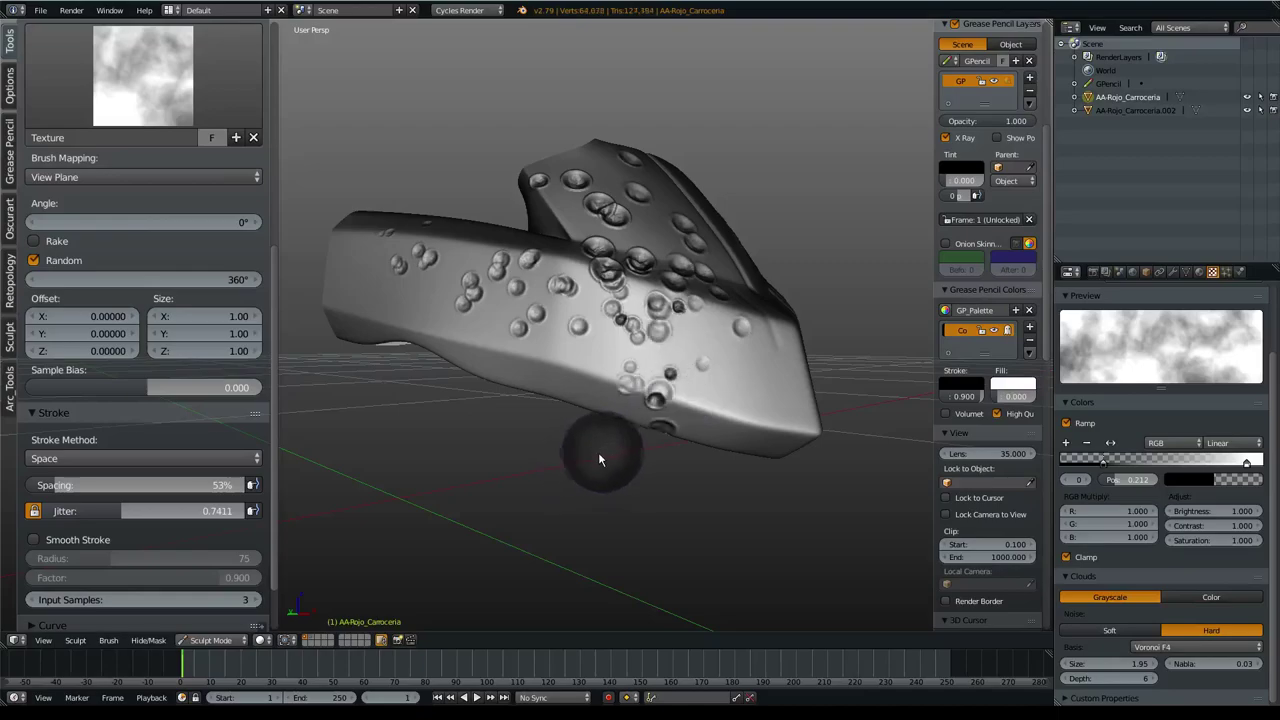
pyautogui.scroll(3, 600, 460)
pyautogui.moveTo(637, 392)
pyautogui.mouseDown(button='middle')
pyautogui.moveTo(556, 468)
pyautogui.moveTo(622, 407)
pyautogui.mouseUp(button='middle')
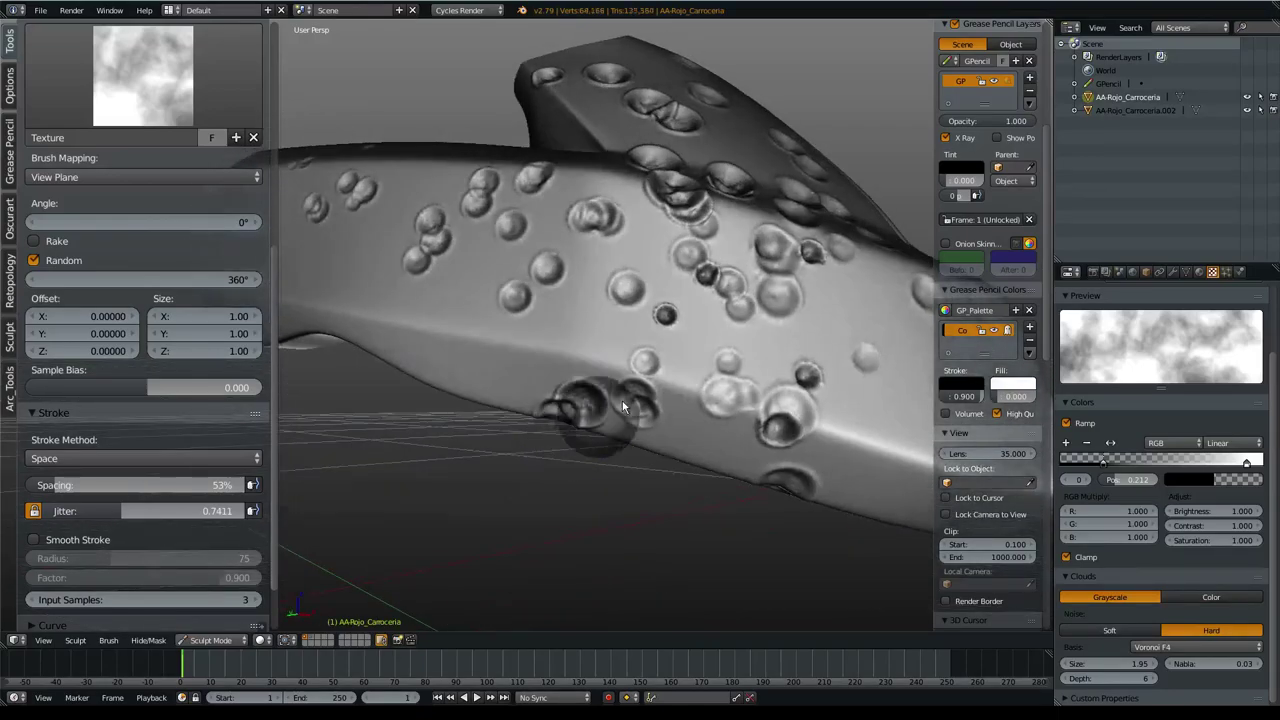
pyautogui.moveTo(591, 517); pyautogui.dragTo(613, 460, button='middle')
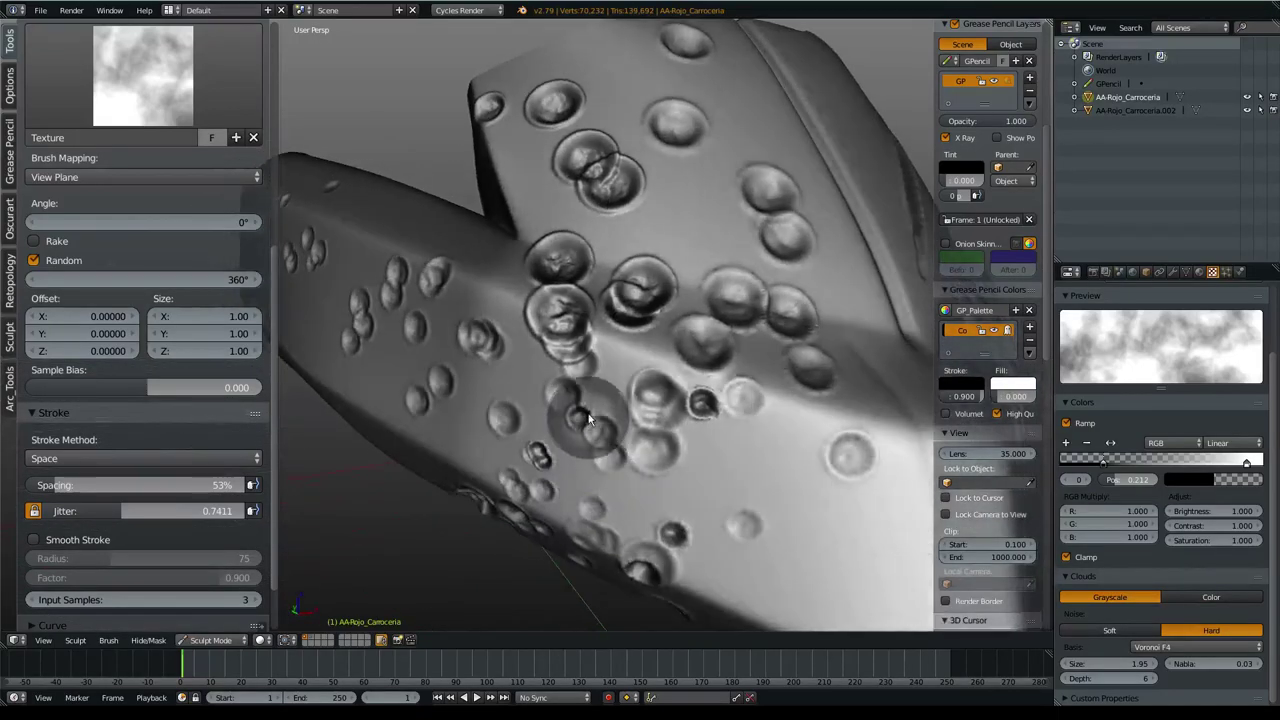
pyautogui.moveTo(590, 468); pyautogui.dragTo(606, 375, button='middle')
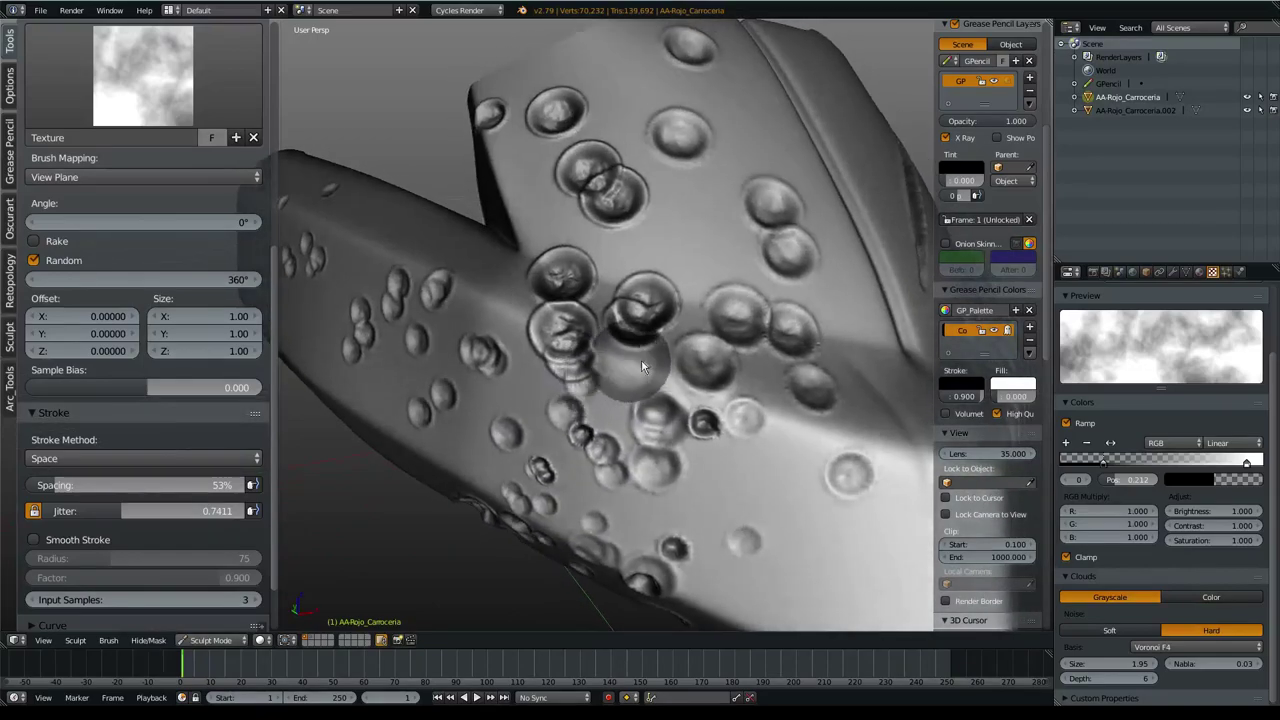